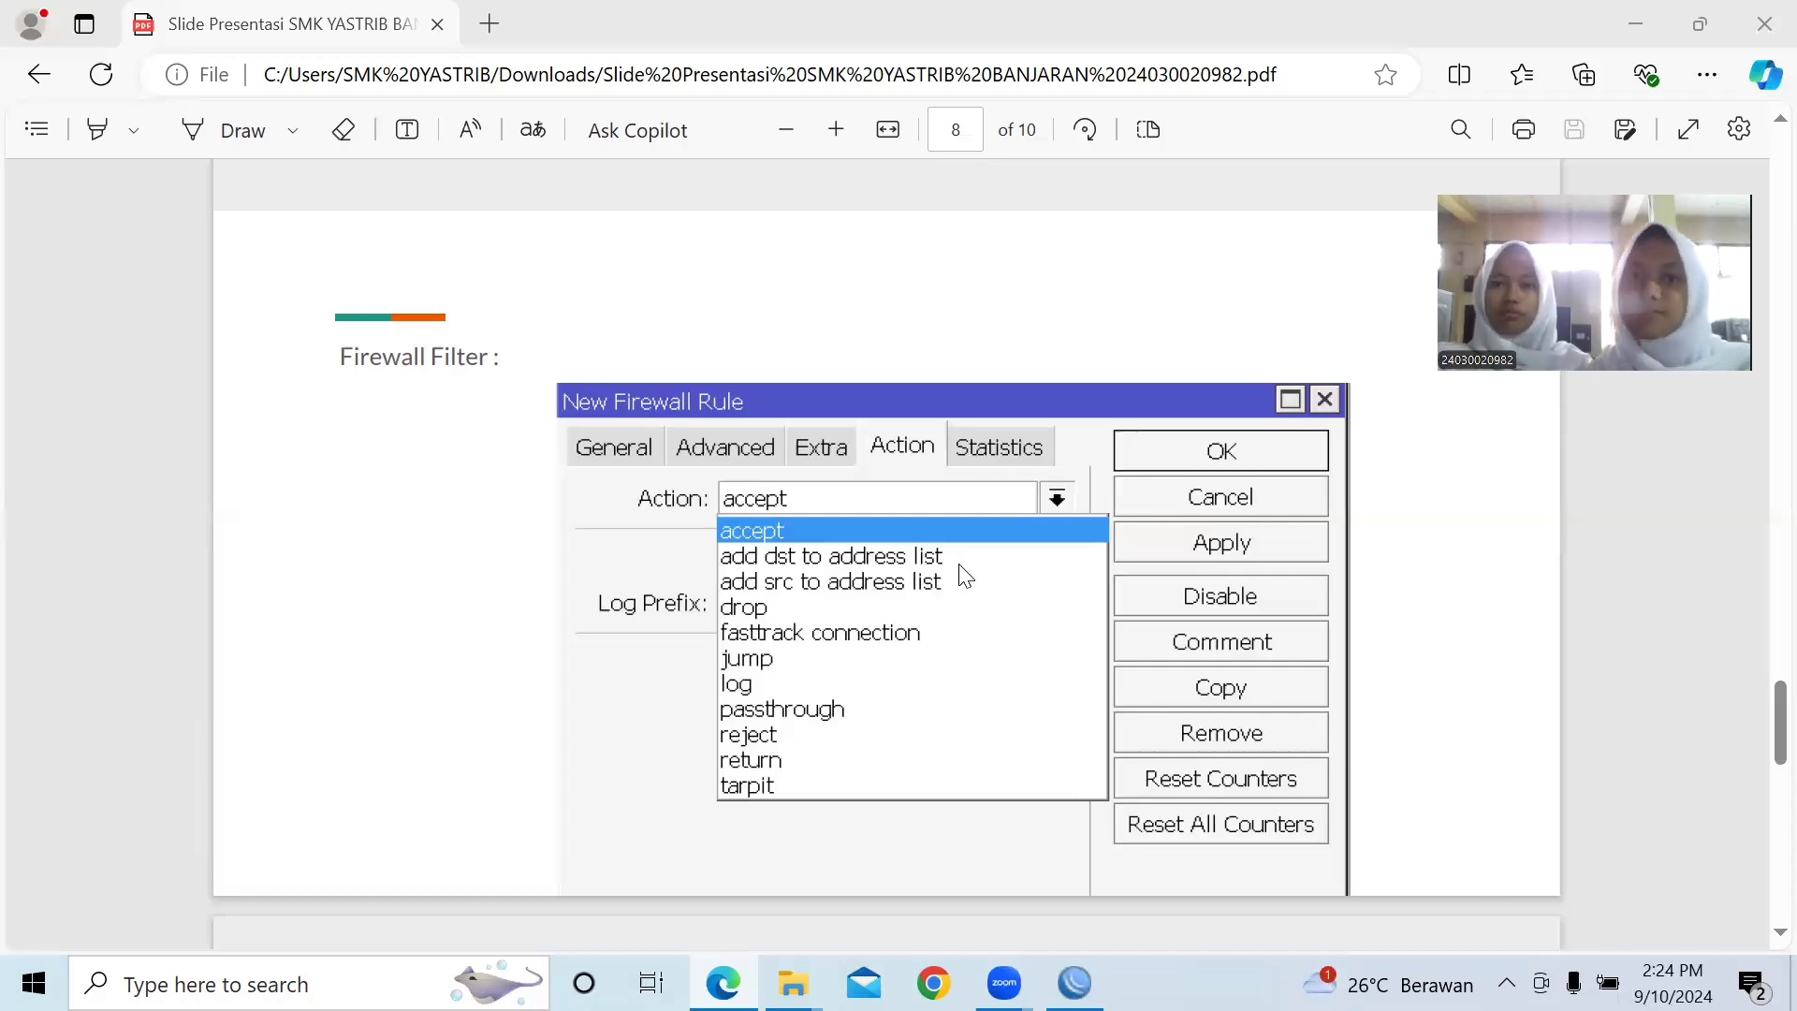
- Review the Firewall Filter slides on pages 9 and 10 of the PDF, and switch to WinBox
{"action": "scroll", "coordinate": [964, 575], "scroll_direction": "down", "scroll_amount": 10}
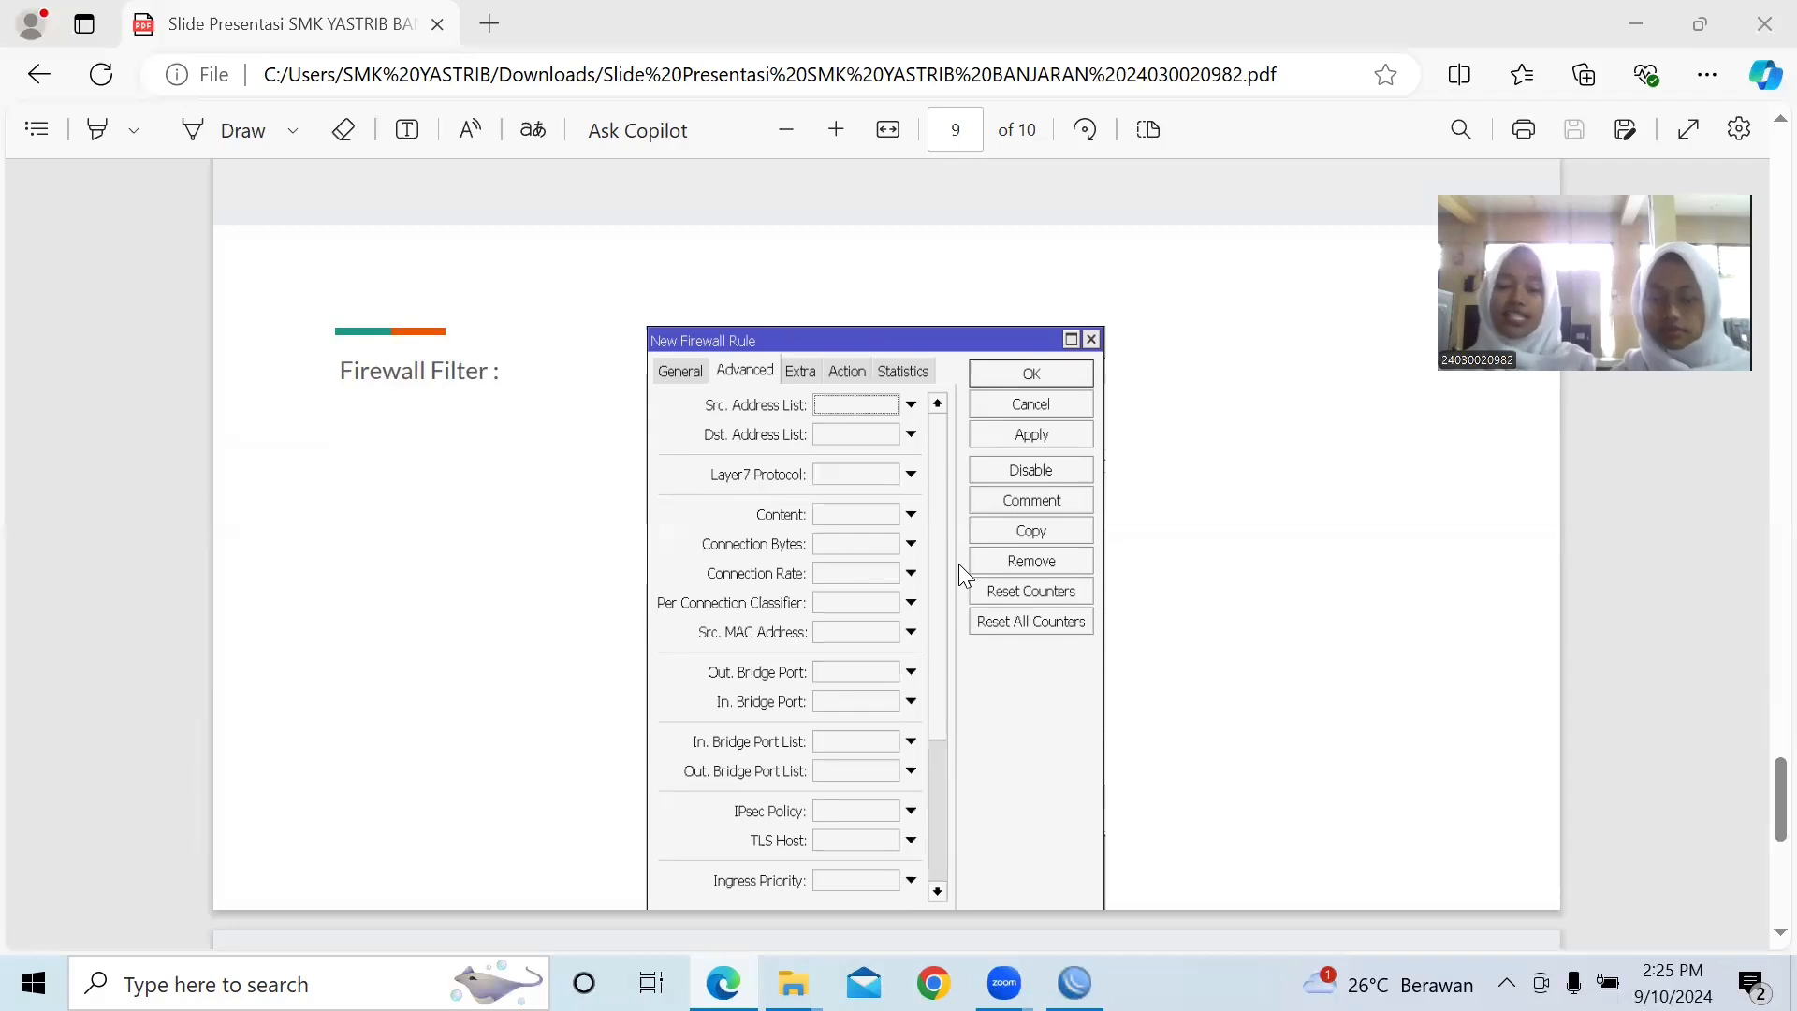
{"action": "scroll", "coordinate": [958, 564], "scroll_direction": "down", "scroll_amount": 8}
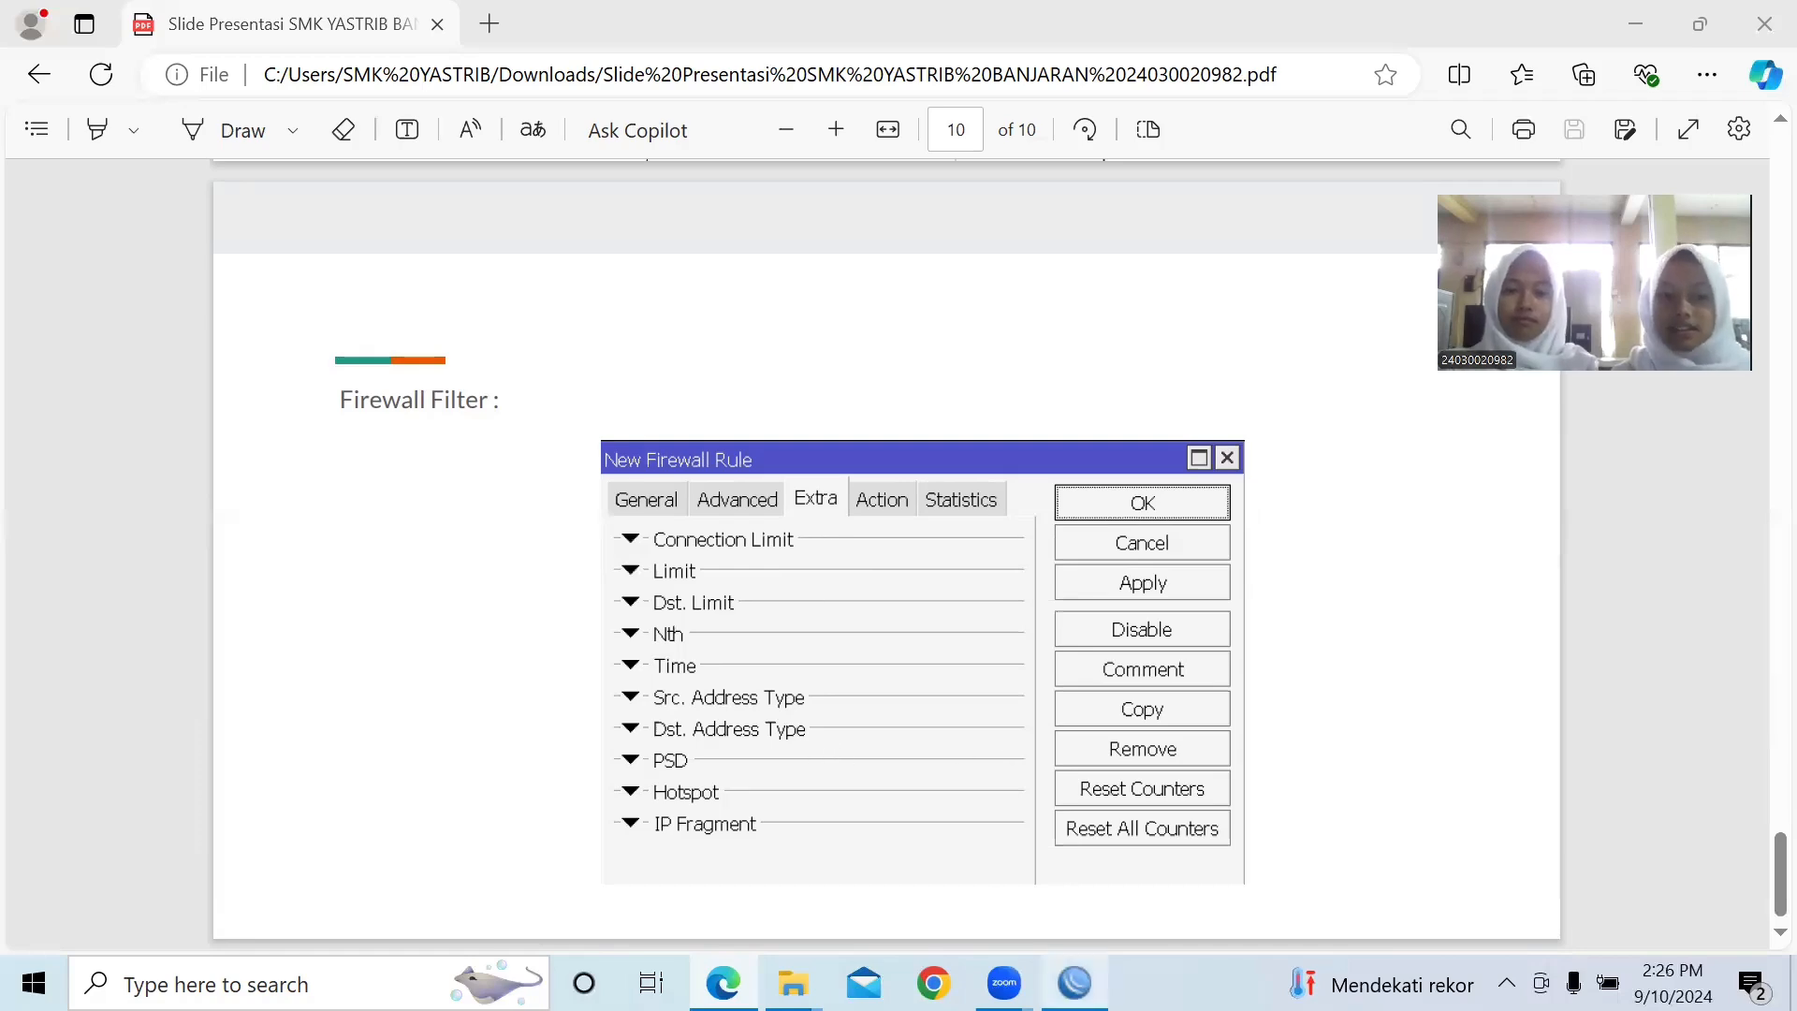
{"action": "left_click", "coordinate": [1074, 983]}
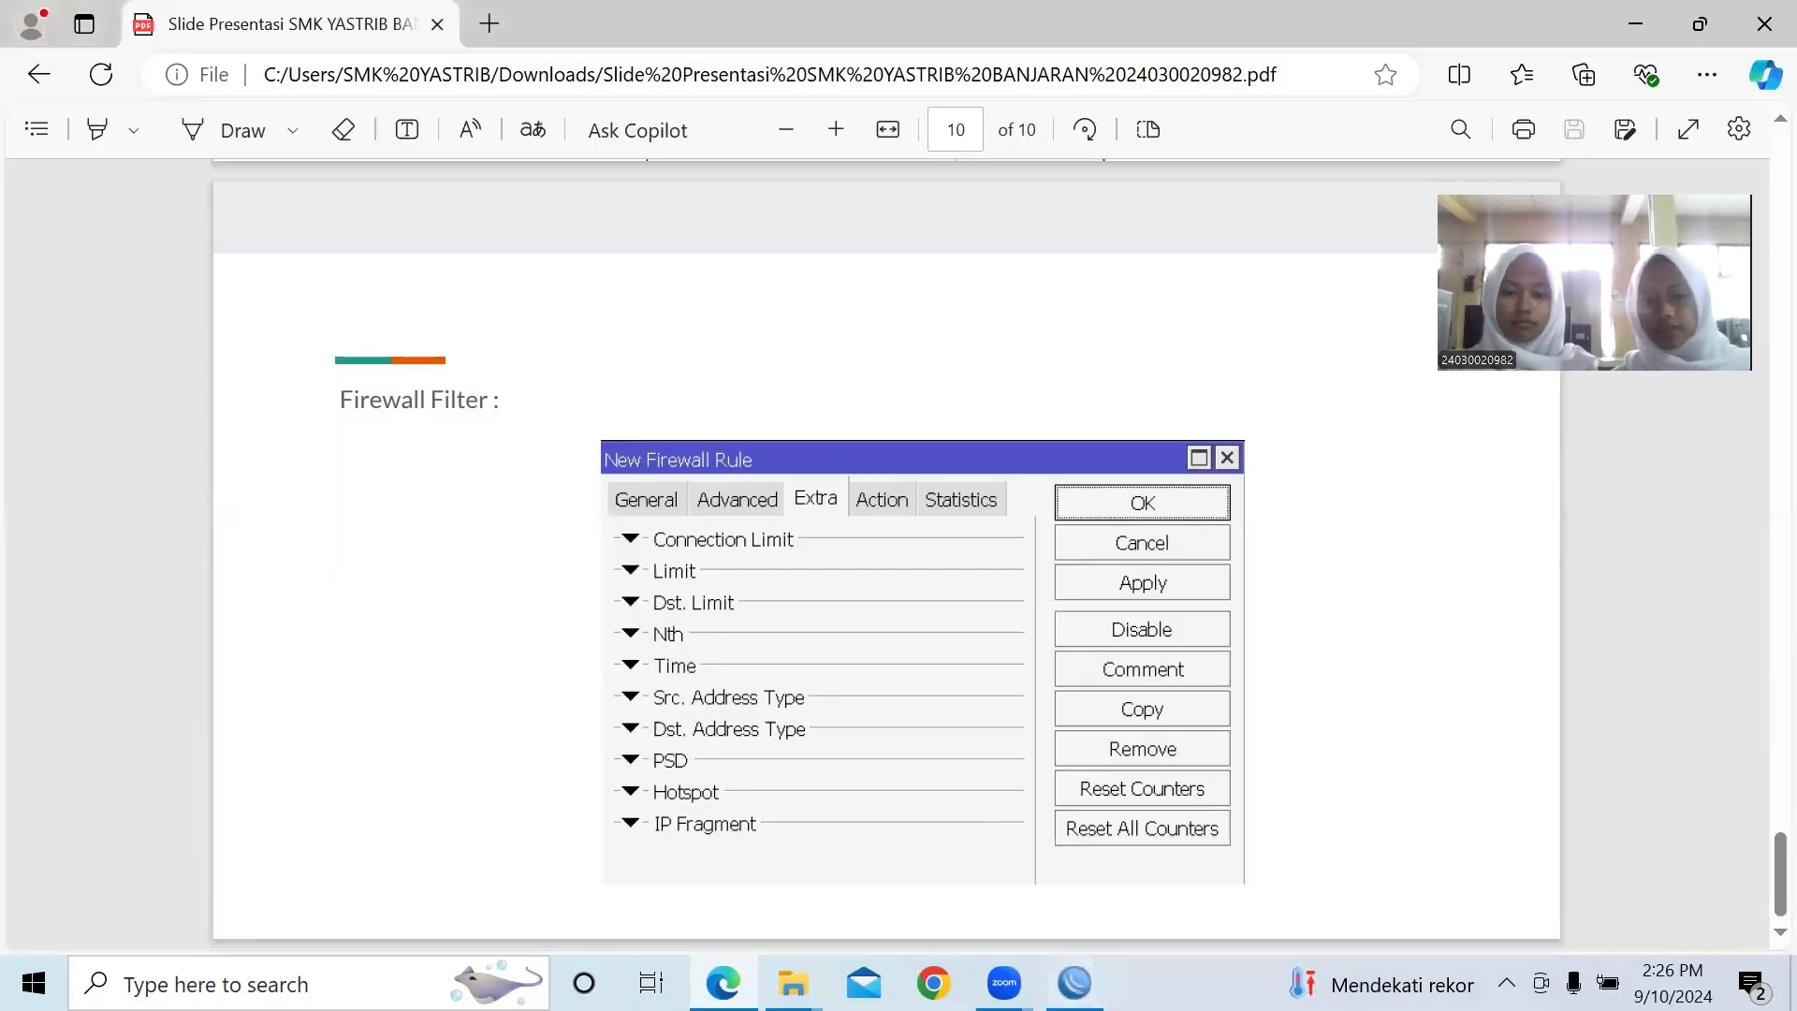
{"action": "left_click", "coordinate": [1074, 983]}
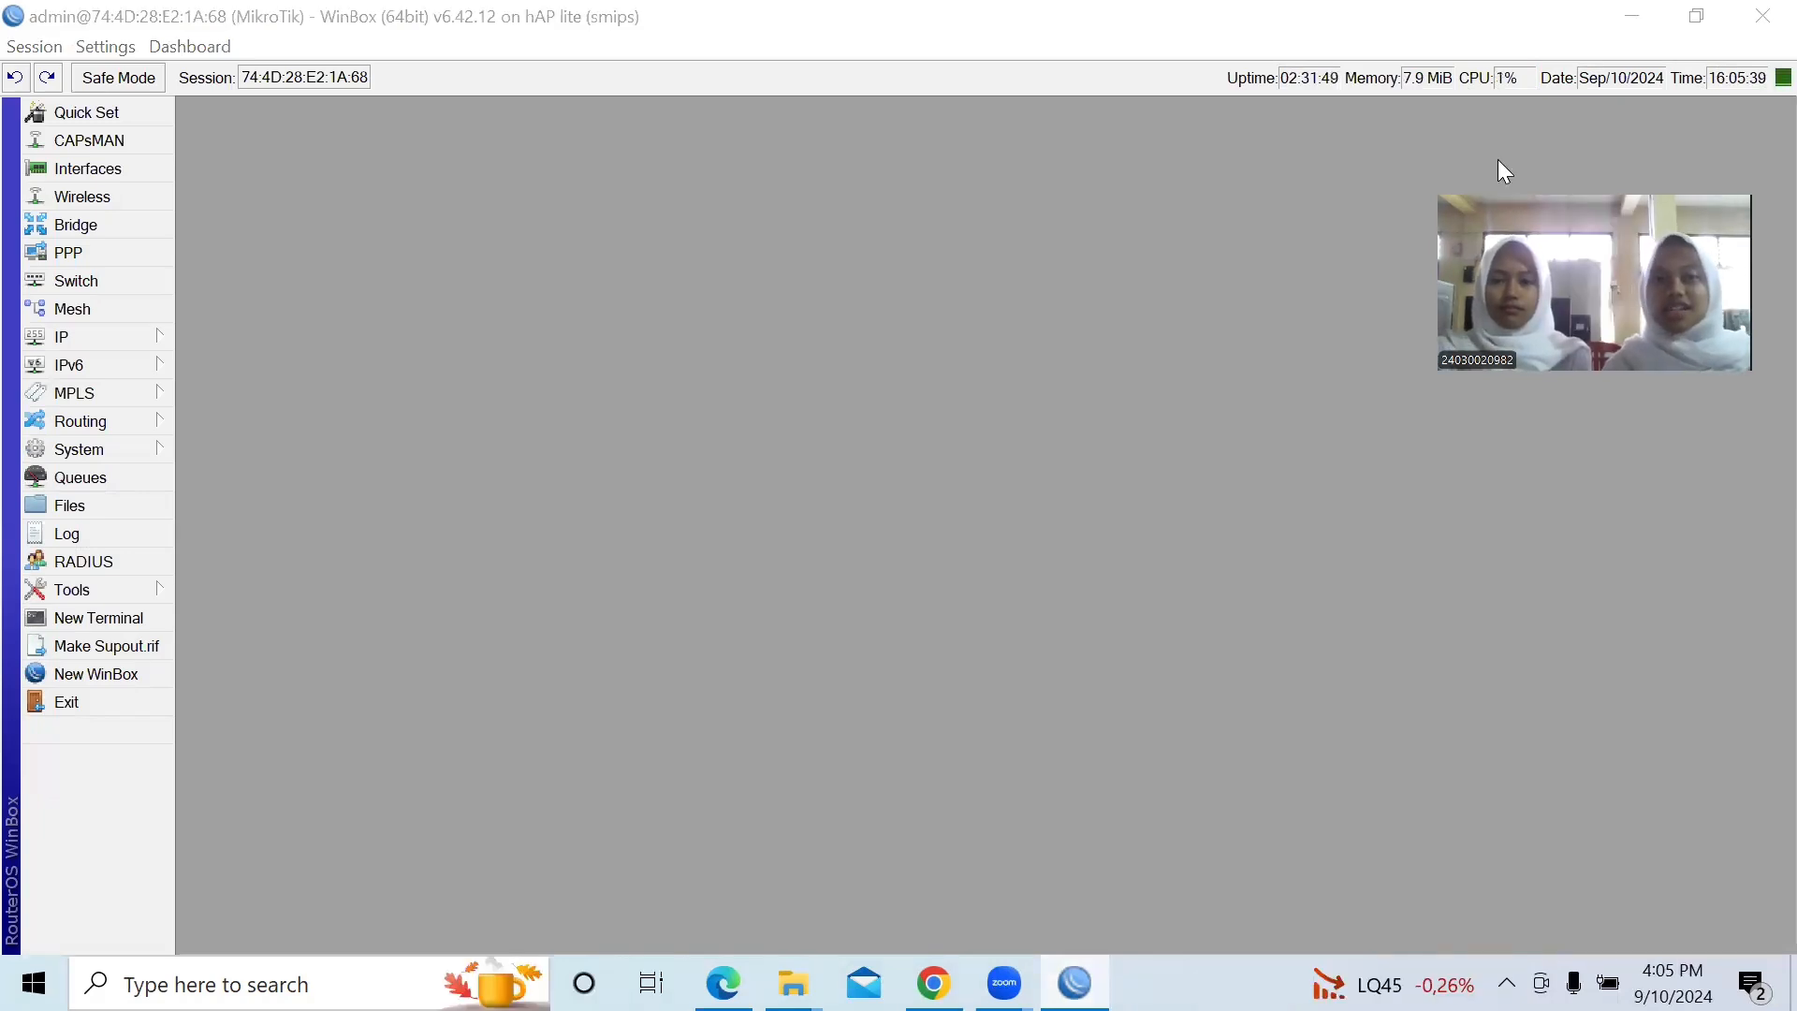
- Start a new filter rule in the IP firewall, using the forward chain
{"action": "left_click", "coordinate": [75, 335]}
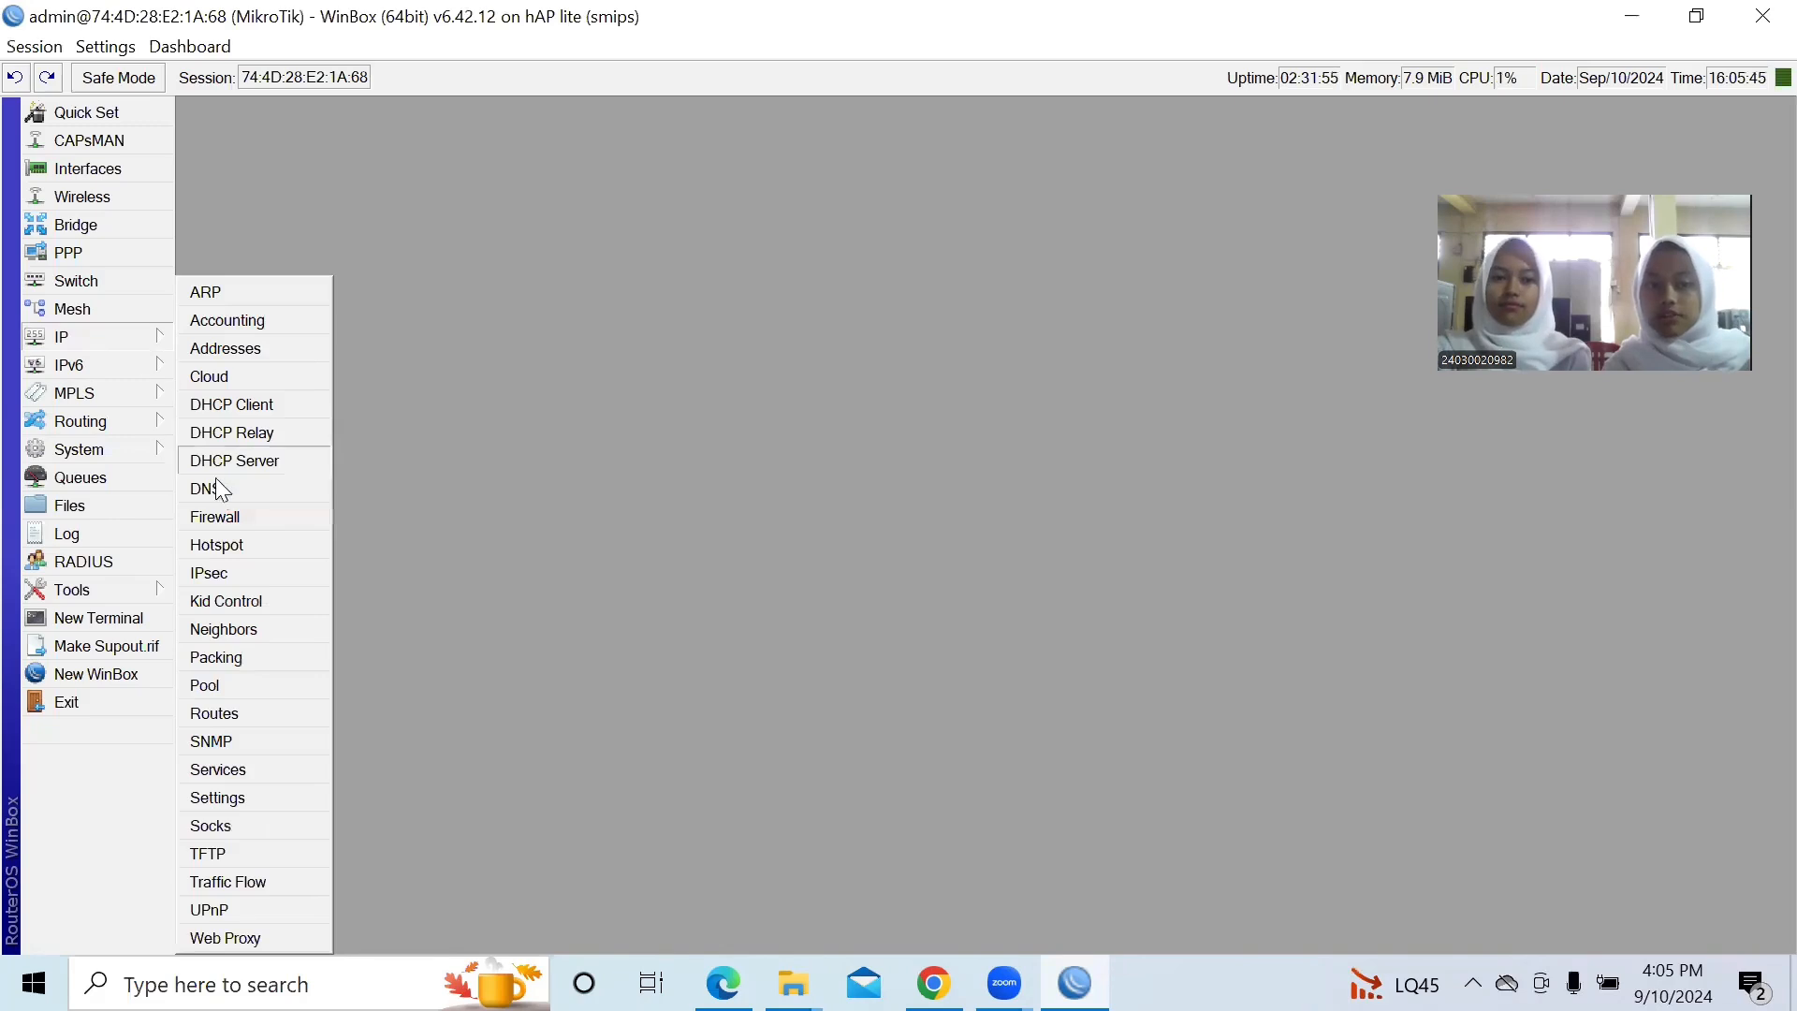
{"action": "left_click", "coordinate": [236, 513]}
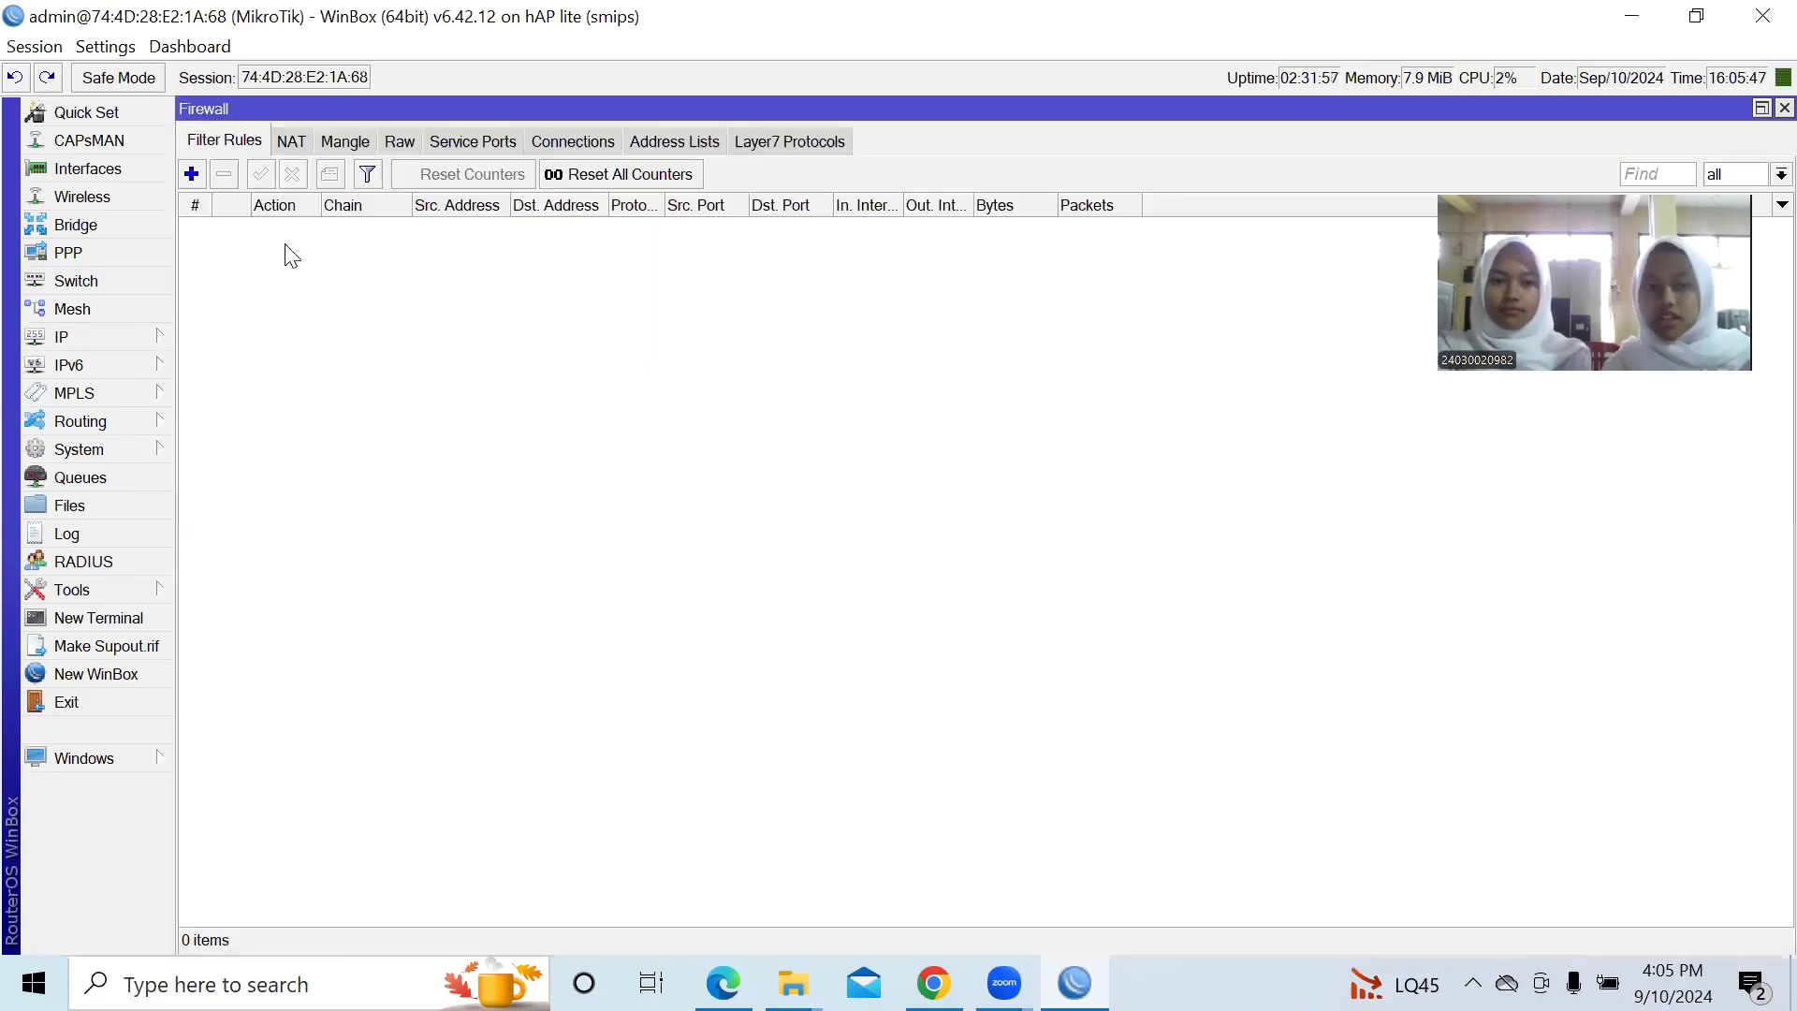
{"action": "left_click", "coordinate": [192, 174]}
{"action": "left_click", "coordinate": [239, 277]}
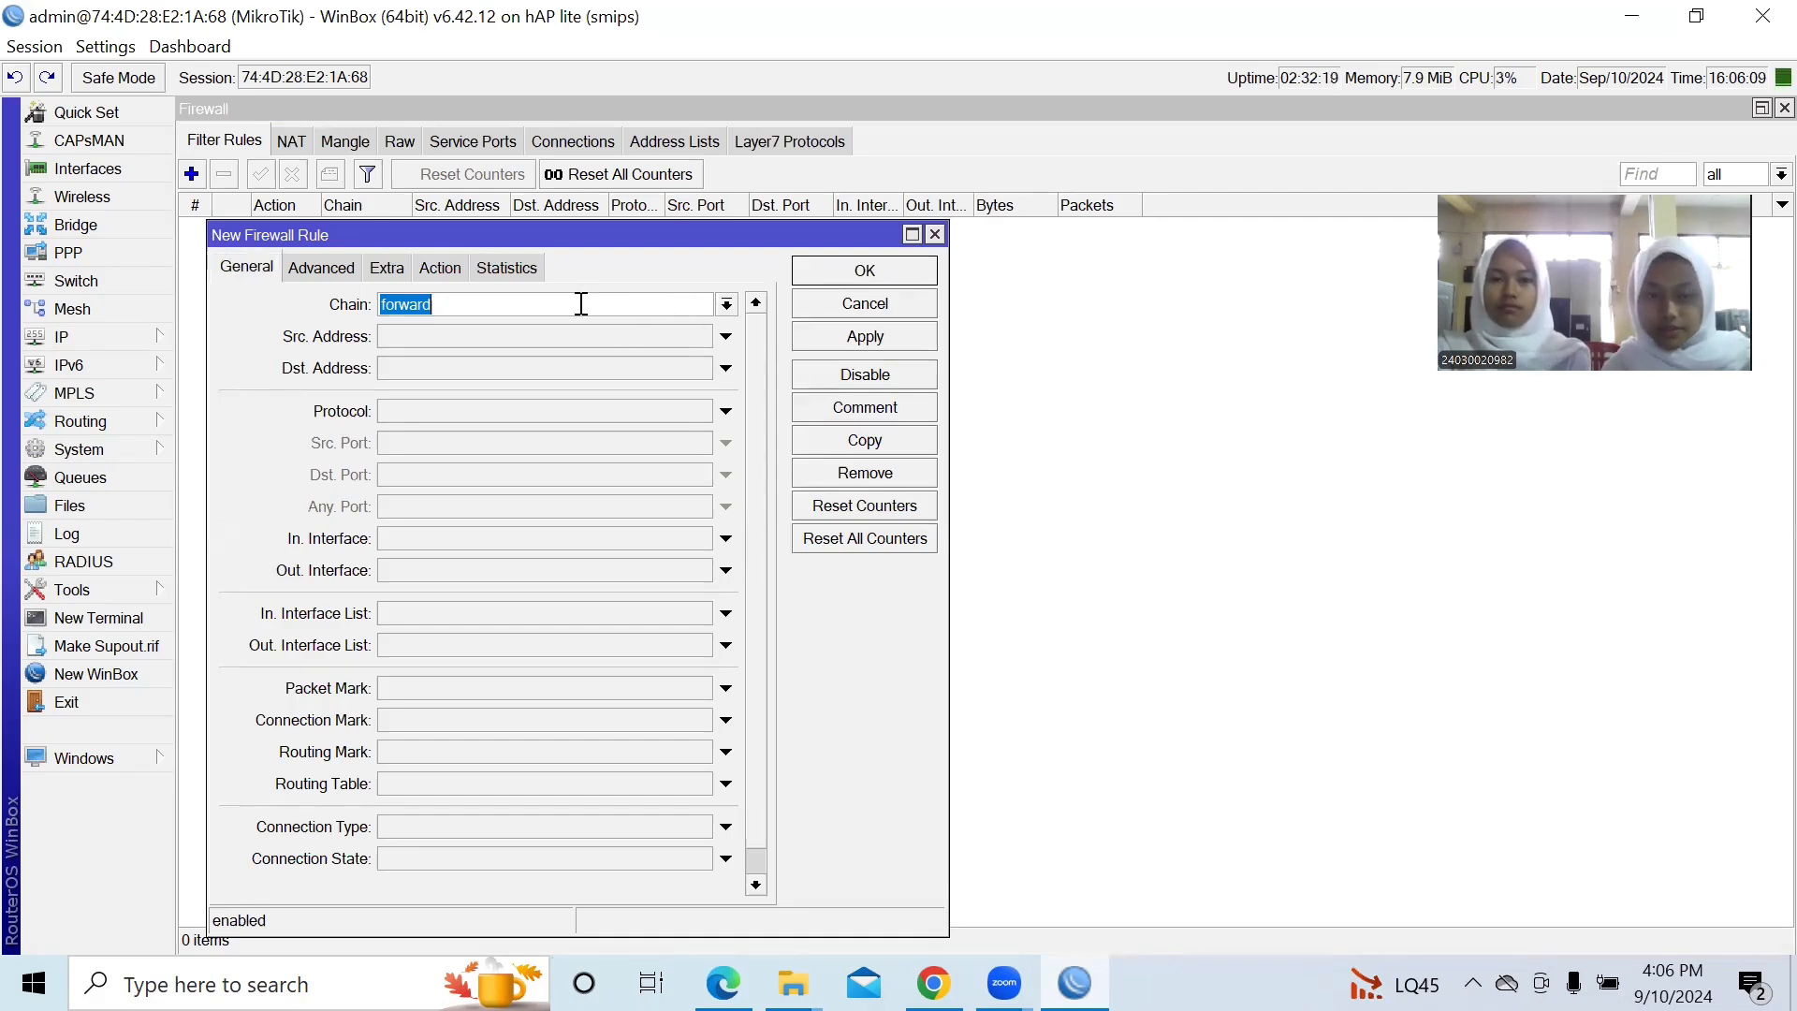
{"action": "left_click", "coordinate": [726, 306]}
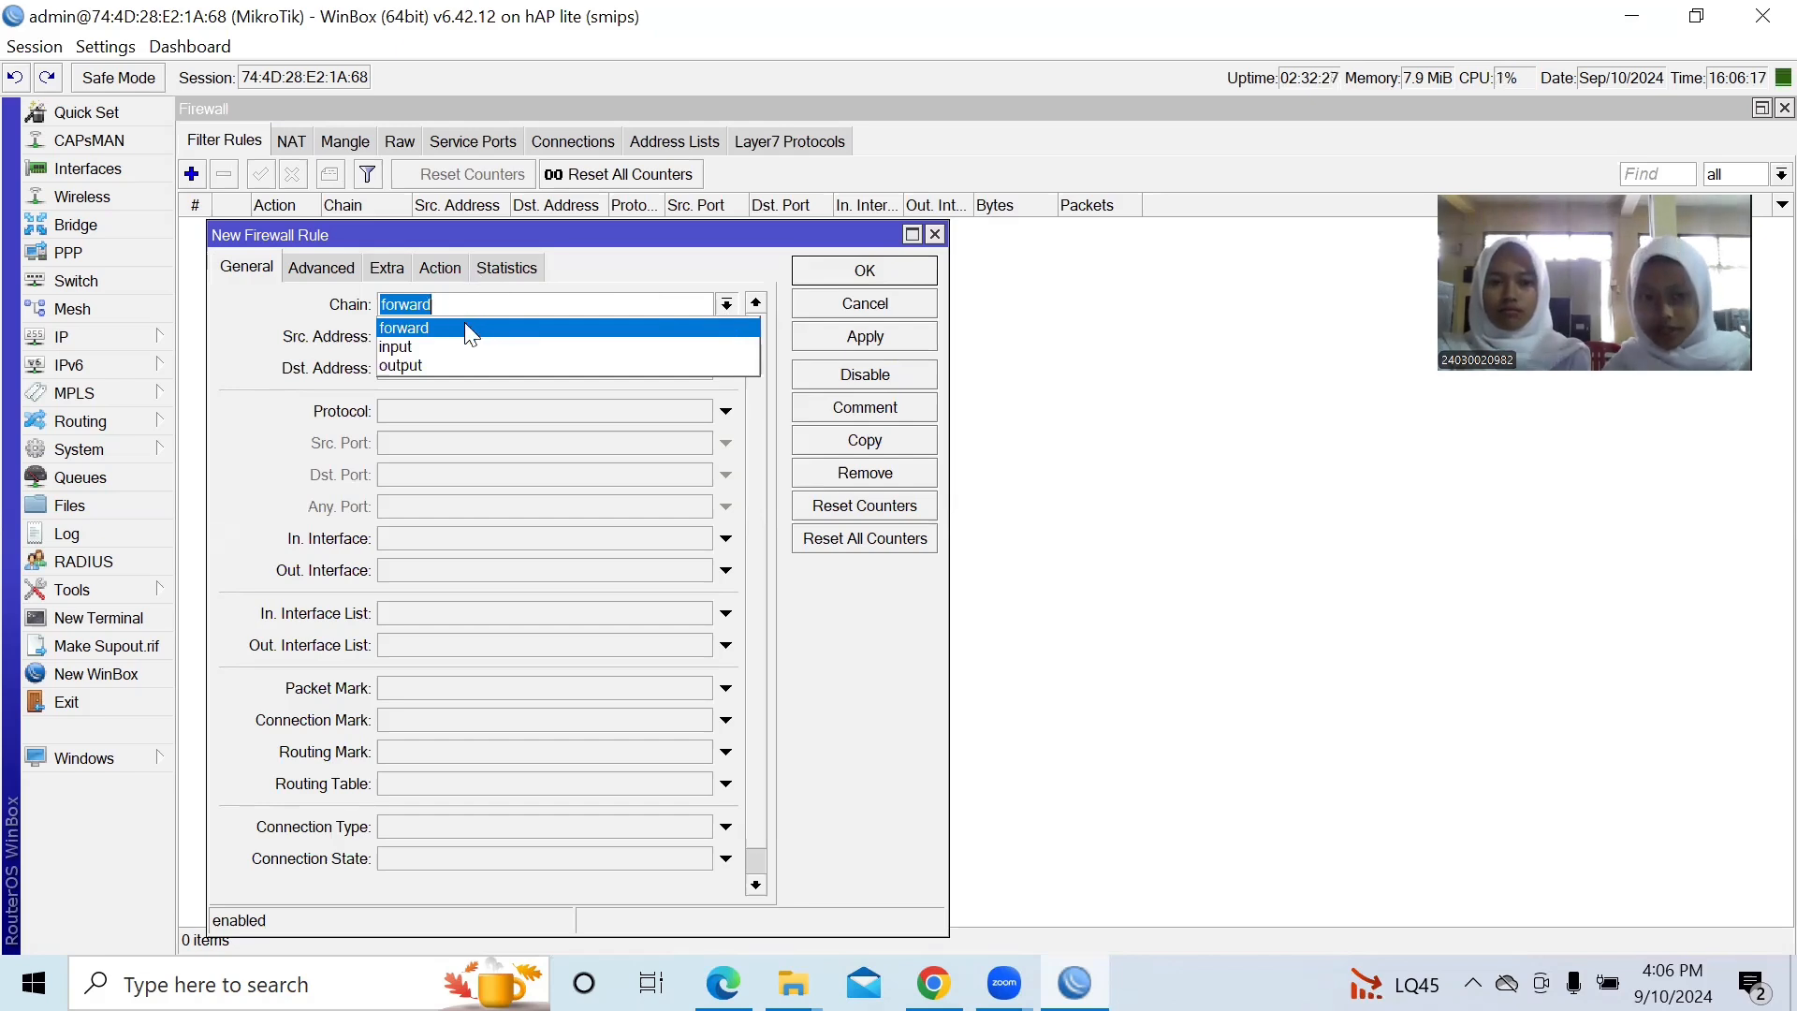
- Set the new rule's advanced Content match to tiktok.com
{"action": "left_click", "coordinate": [313, 274]}
{"action": "left_click", "coordinate": [318, 270]}
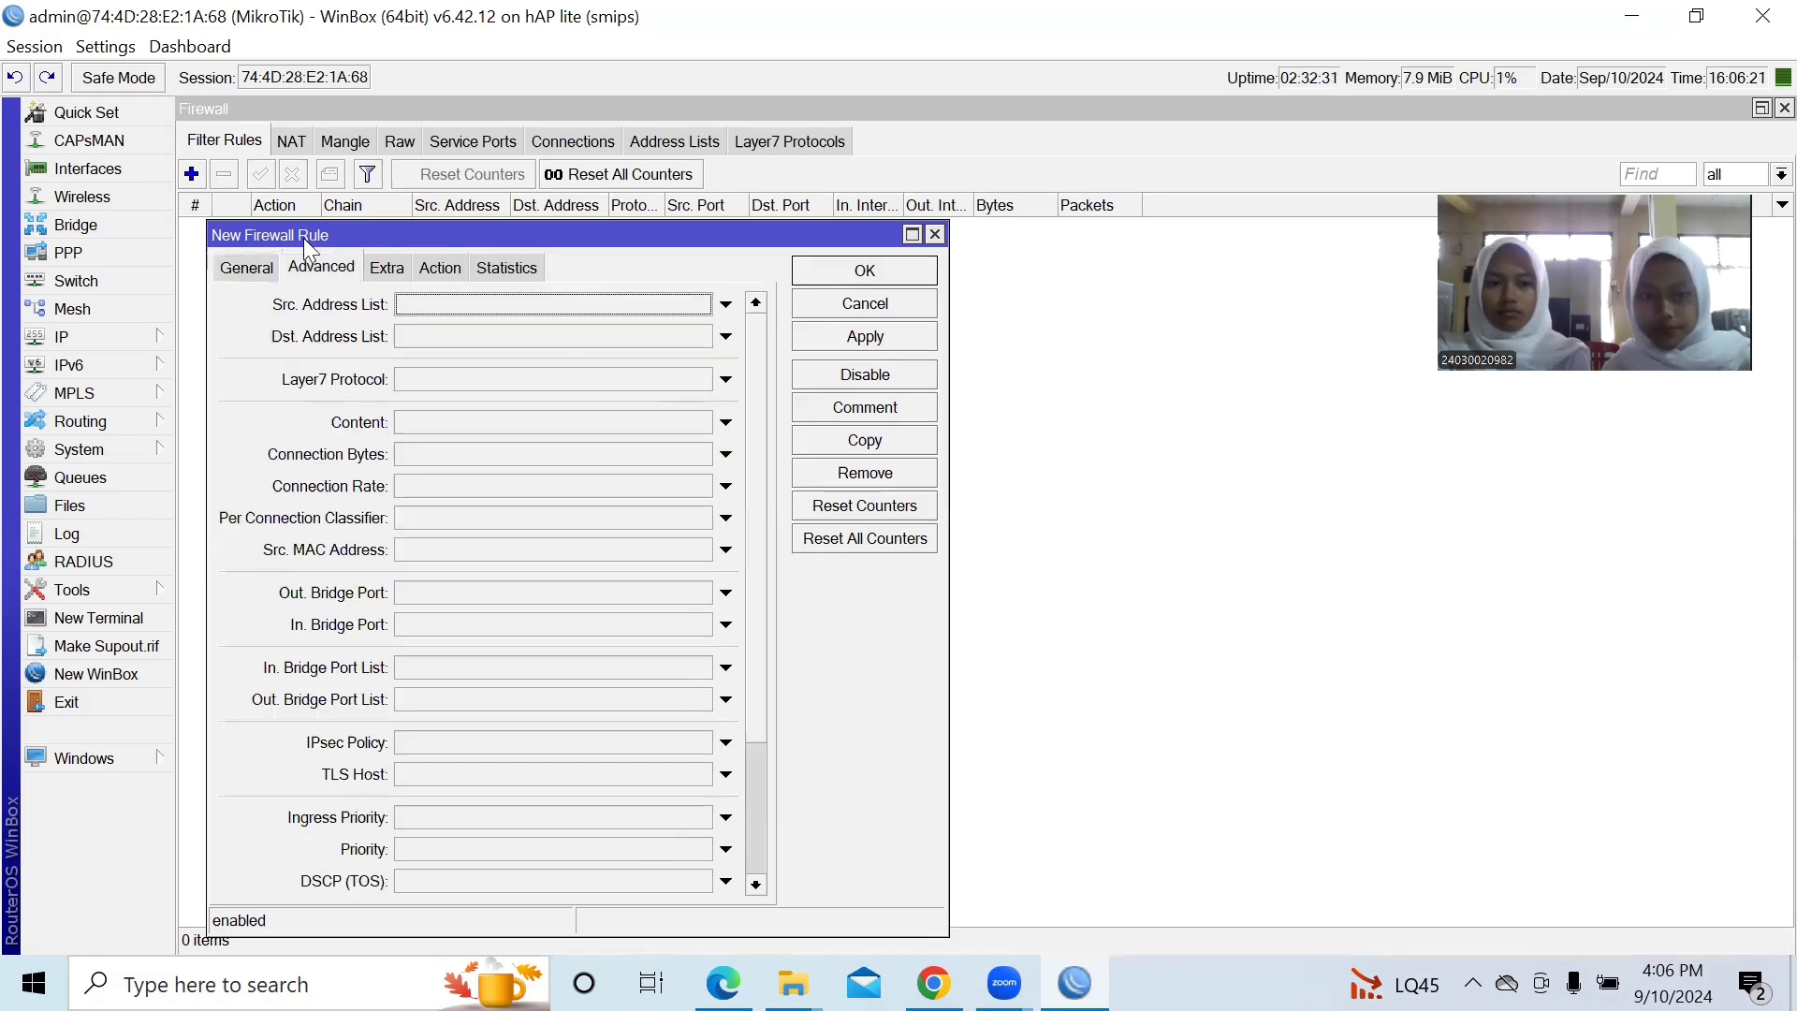
{"action": "left_click", "coordinate": [559, 429]}
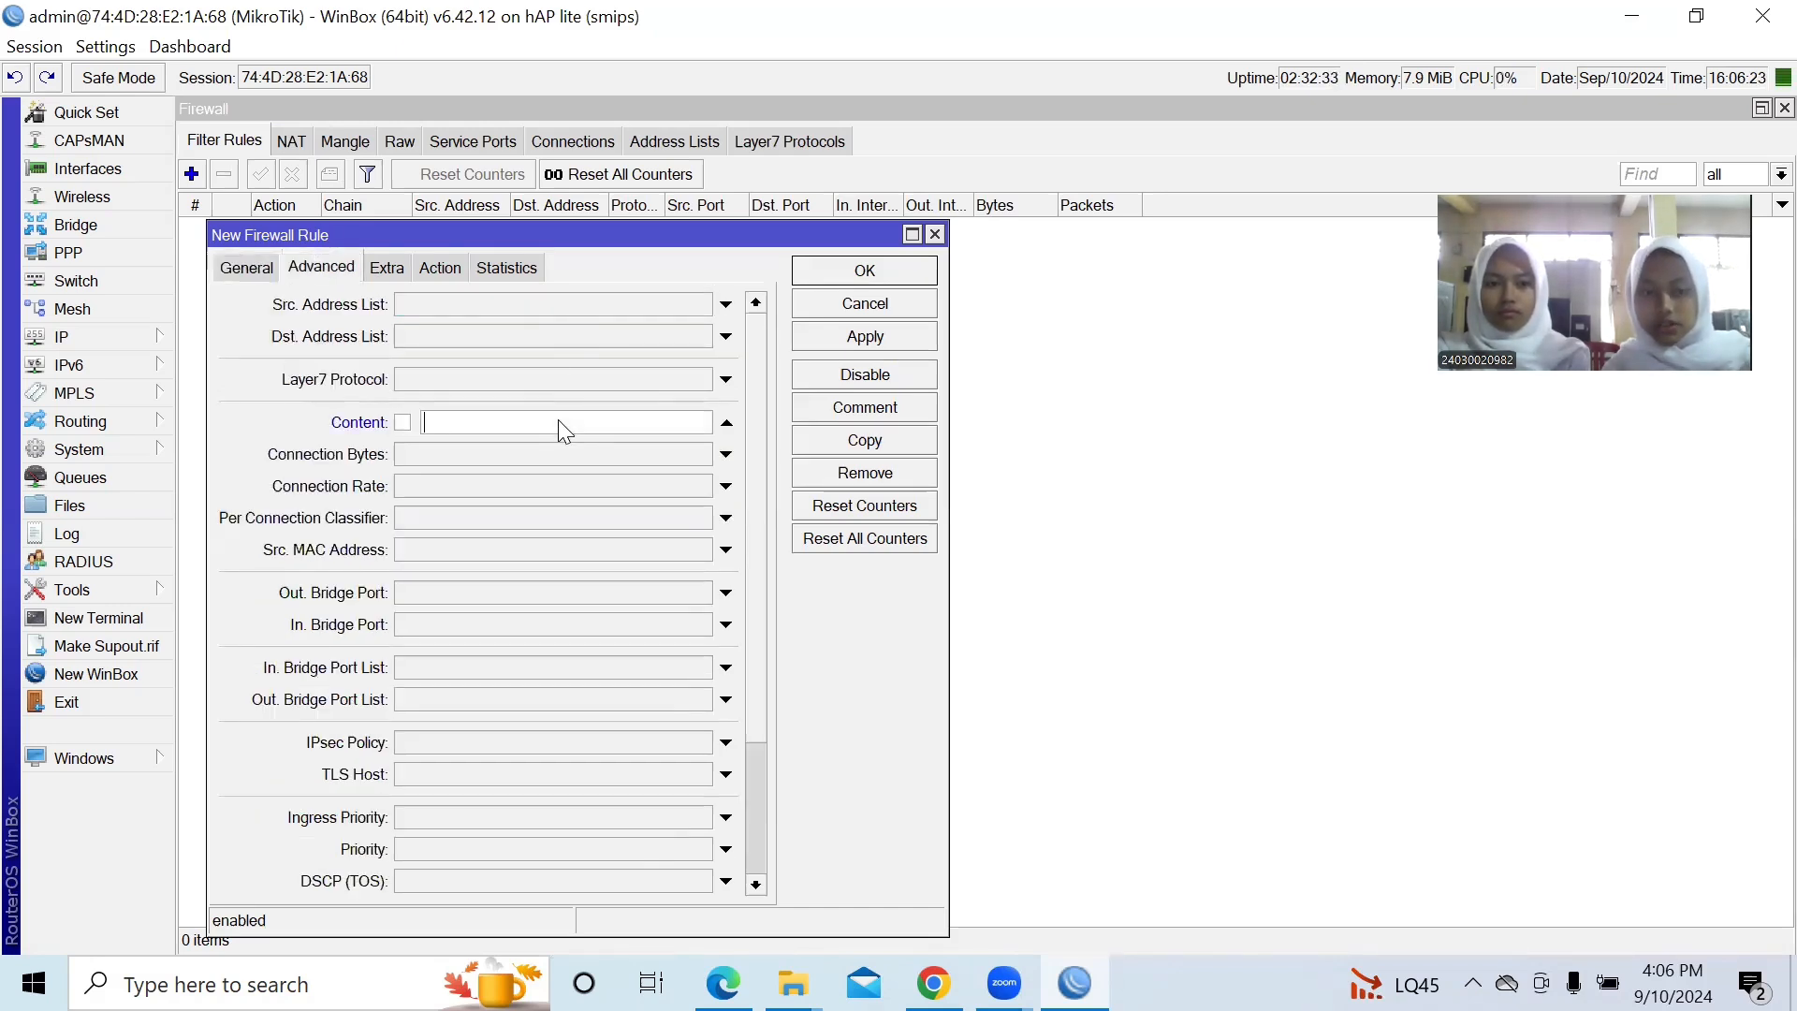
{"action": "type", "text": "tikt"}
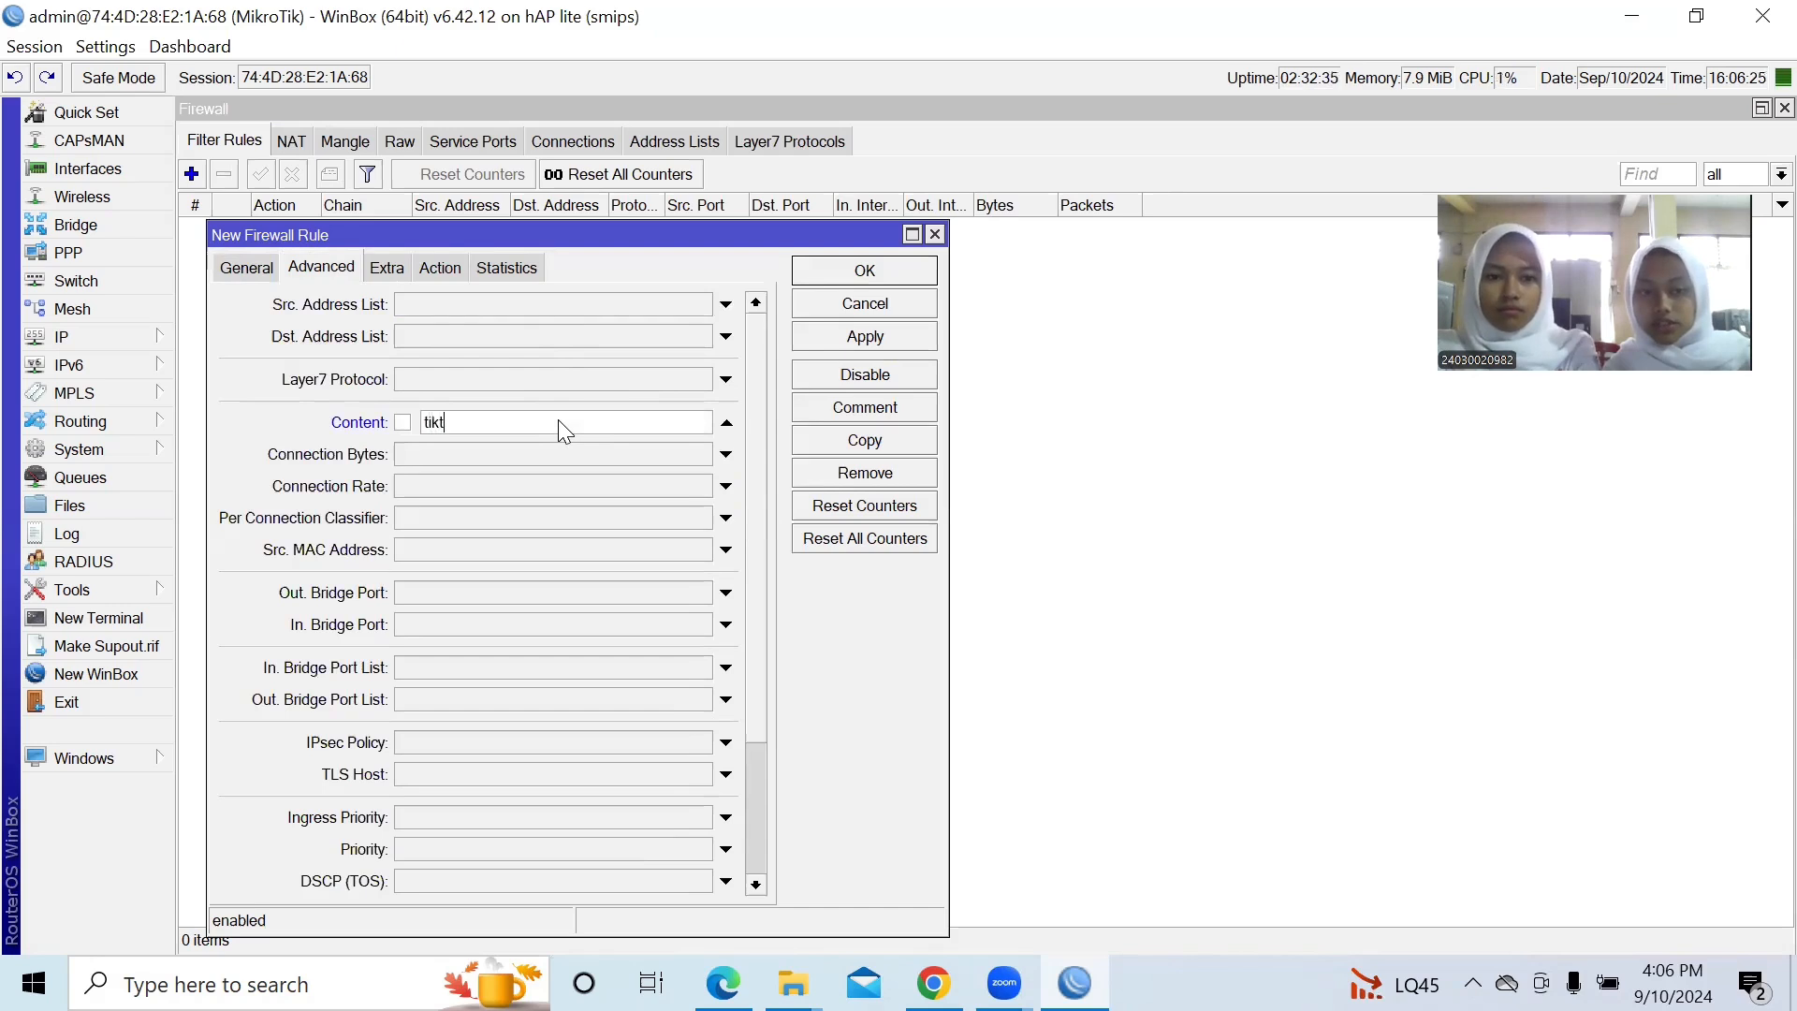
{"action": "type", "text": "ok.com"}
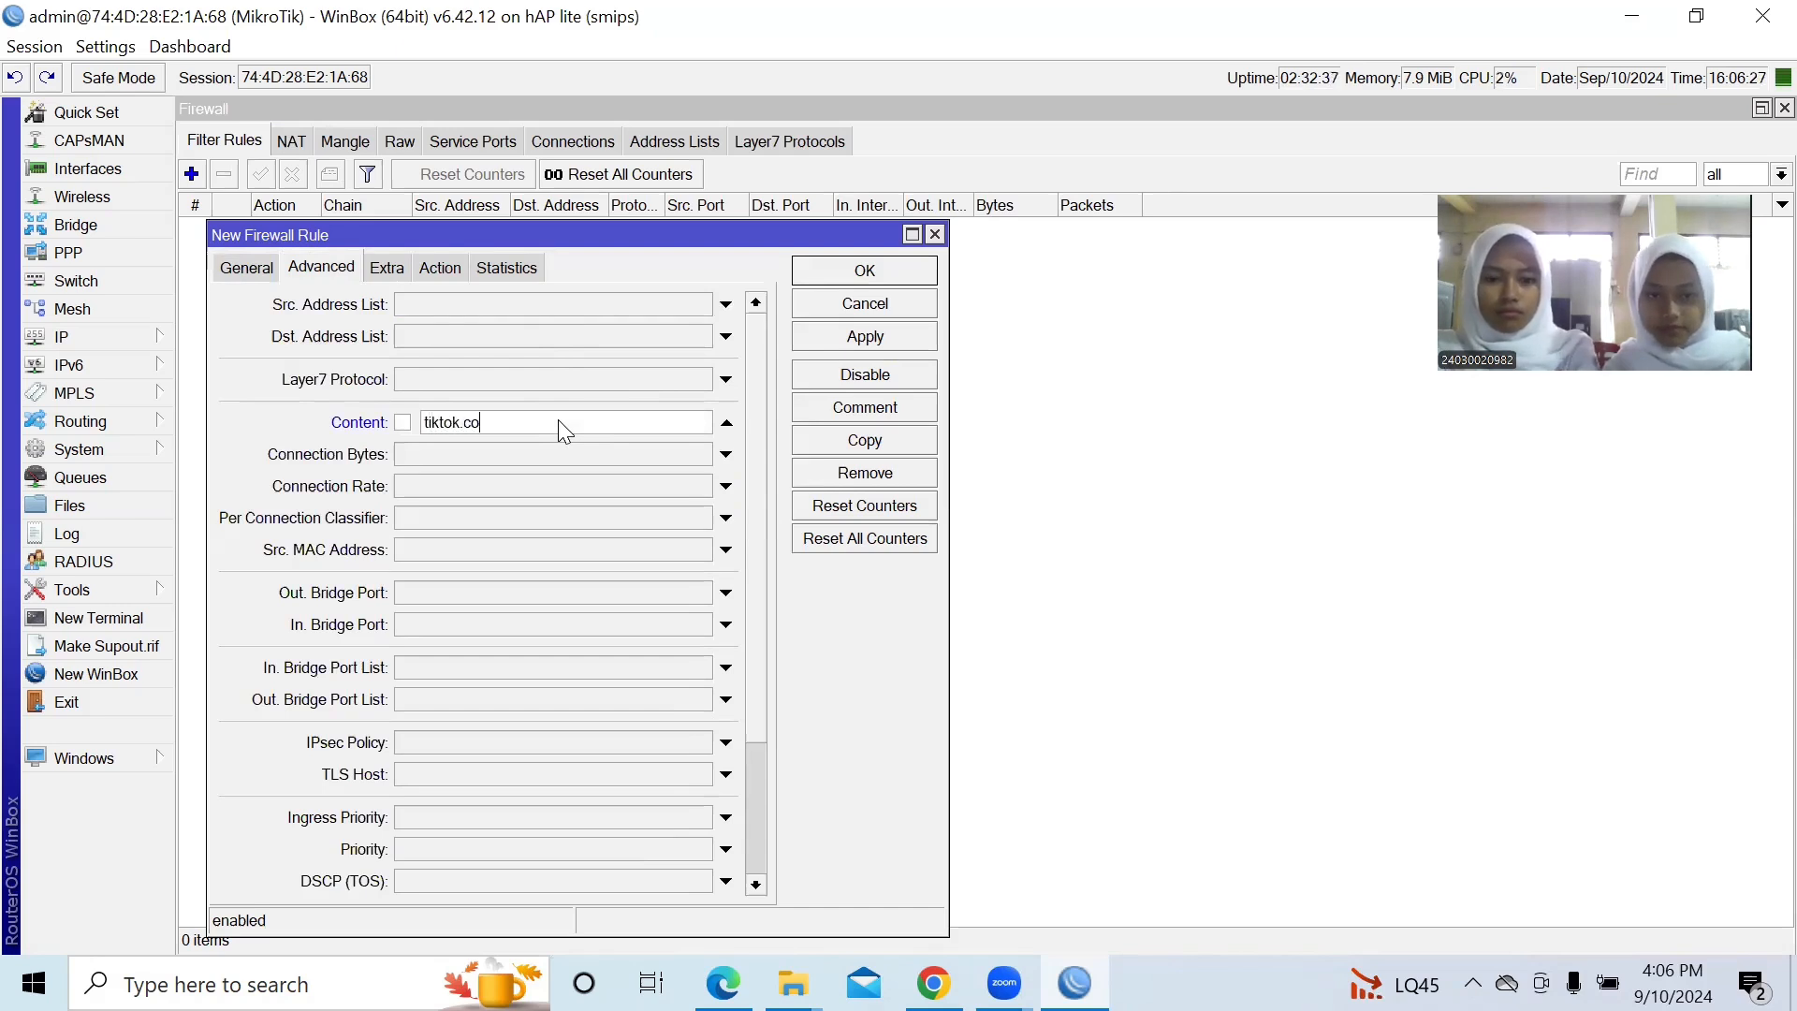
- Set the rule's action to add dst to address list with the address list named "ip tiktok", and save the rule
{"action": "left_click", "coordinate": [445, 263]}
{"action": "left_click", "coordinate": [464, 303]}
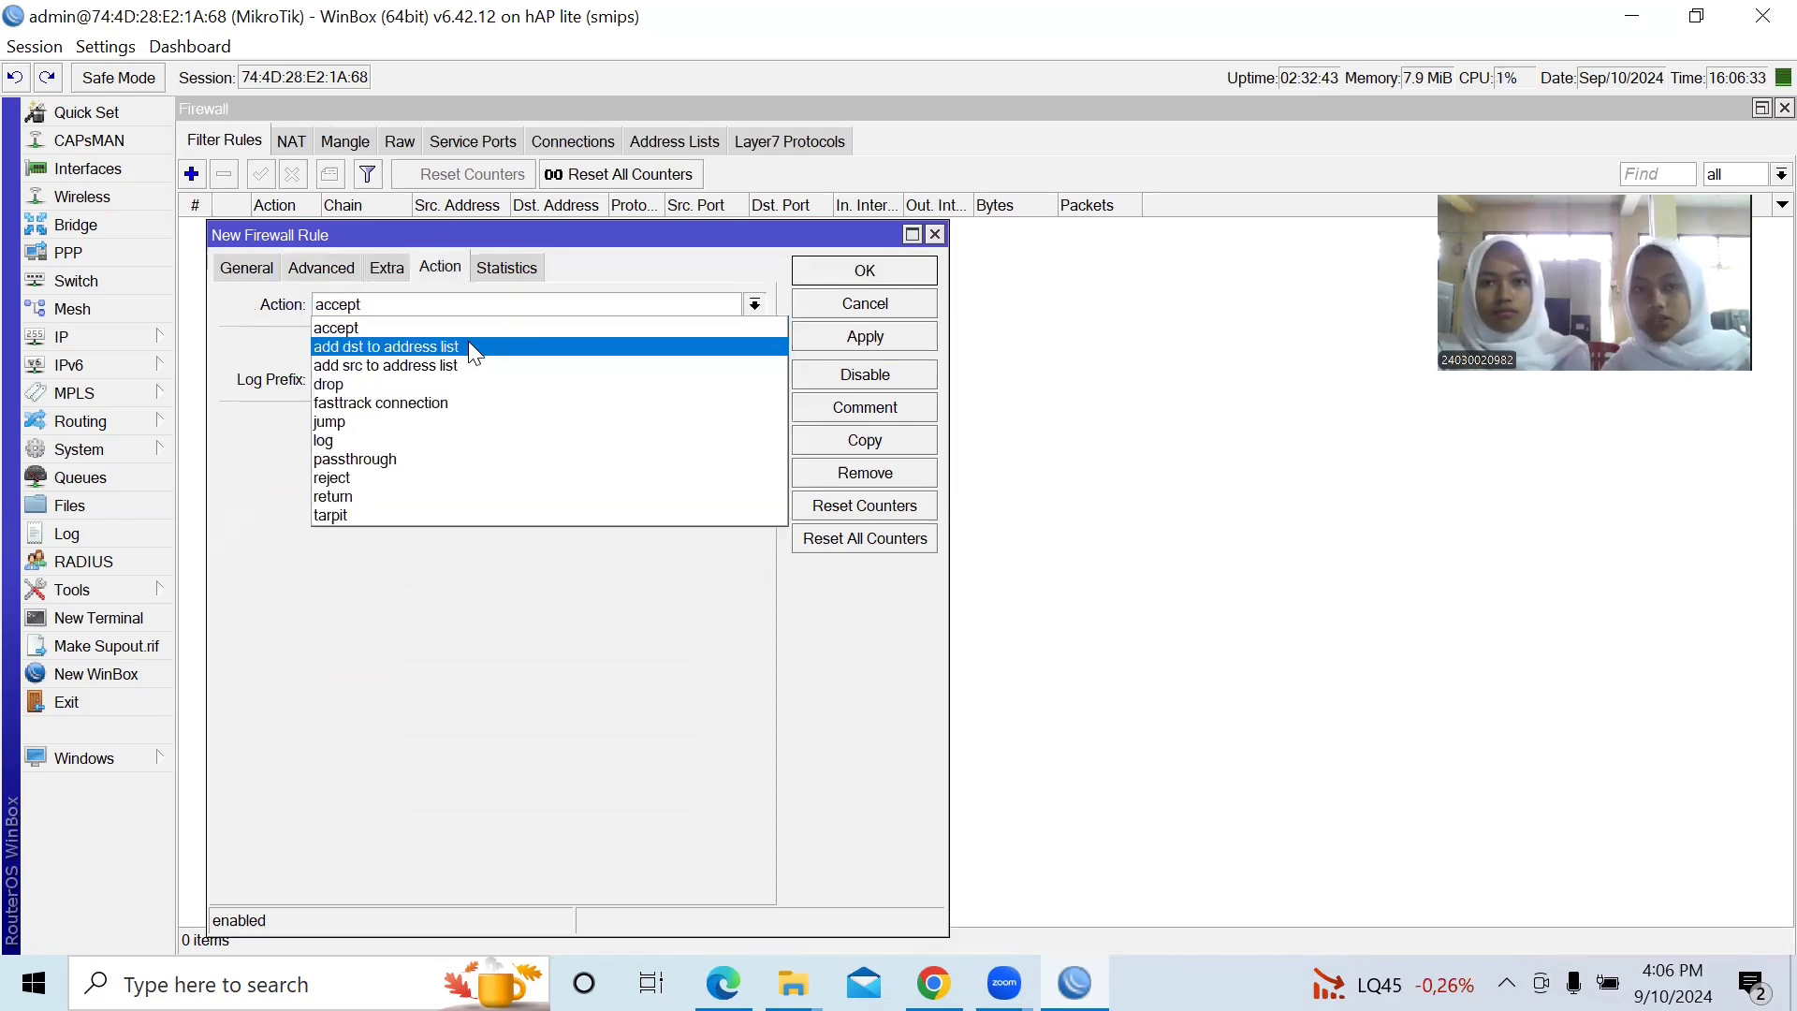
{"action": "left_click", "coordinate": [468, 345]}
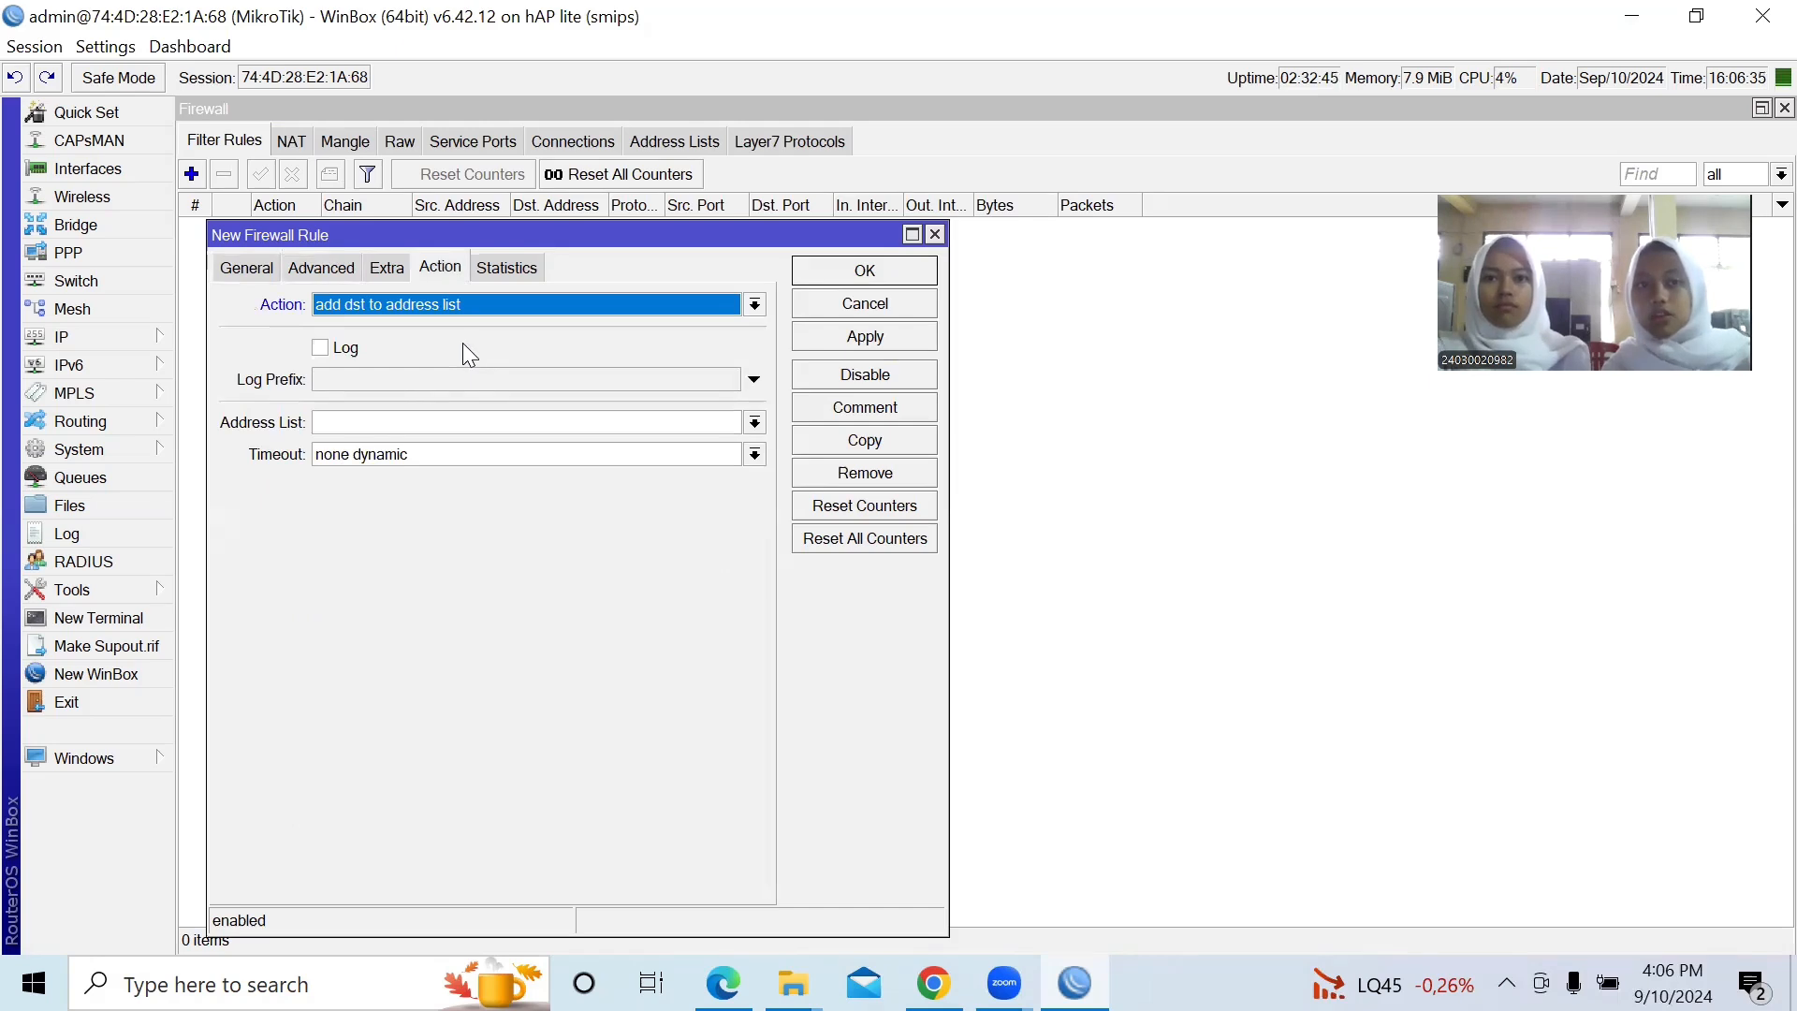
{"action": "left_click", "coordinate": [462, 425]}
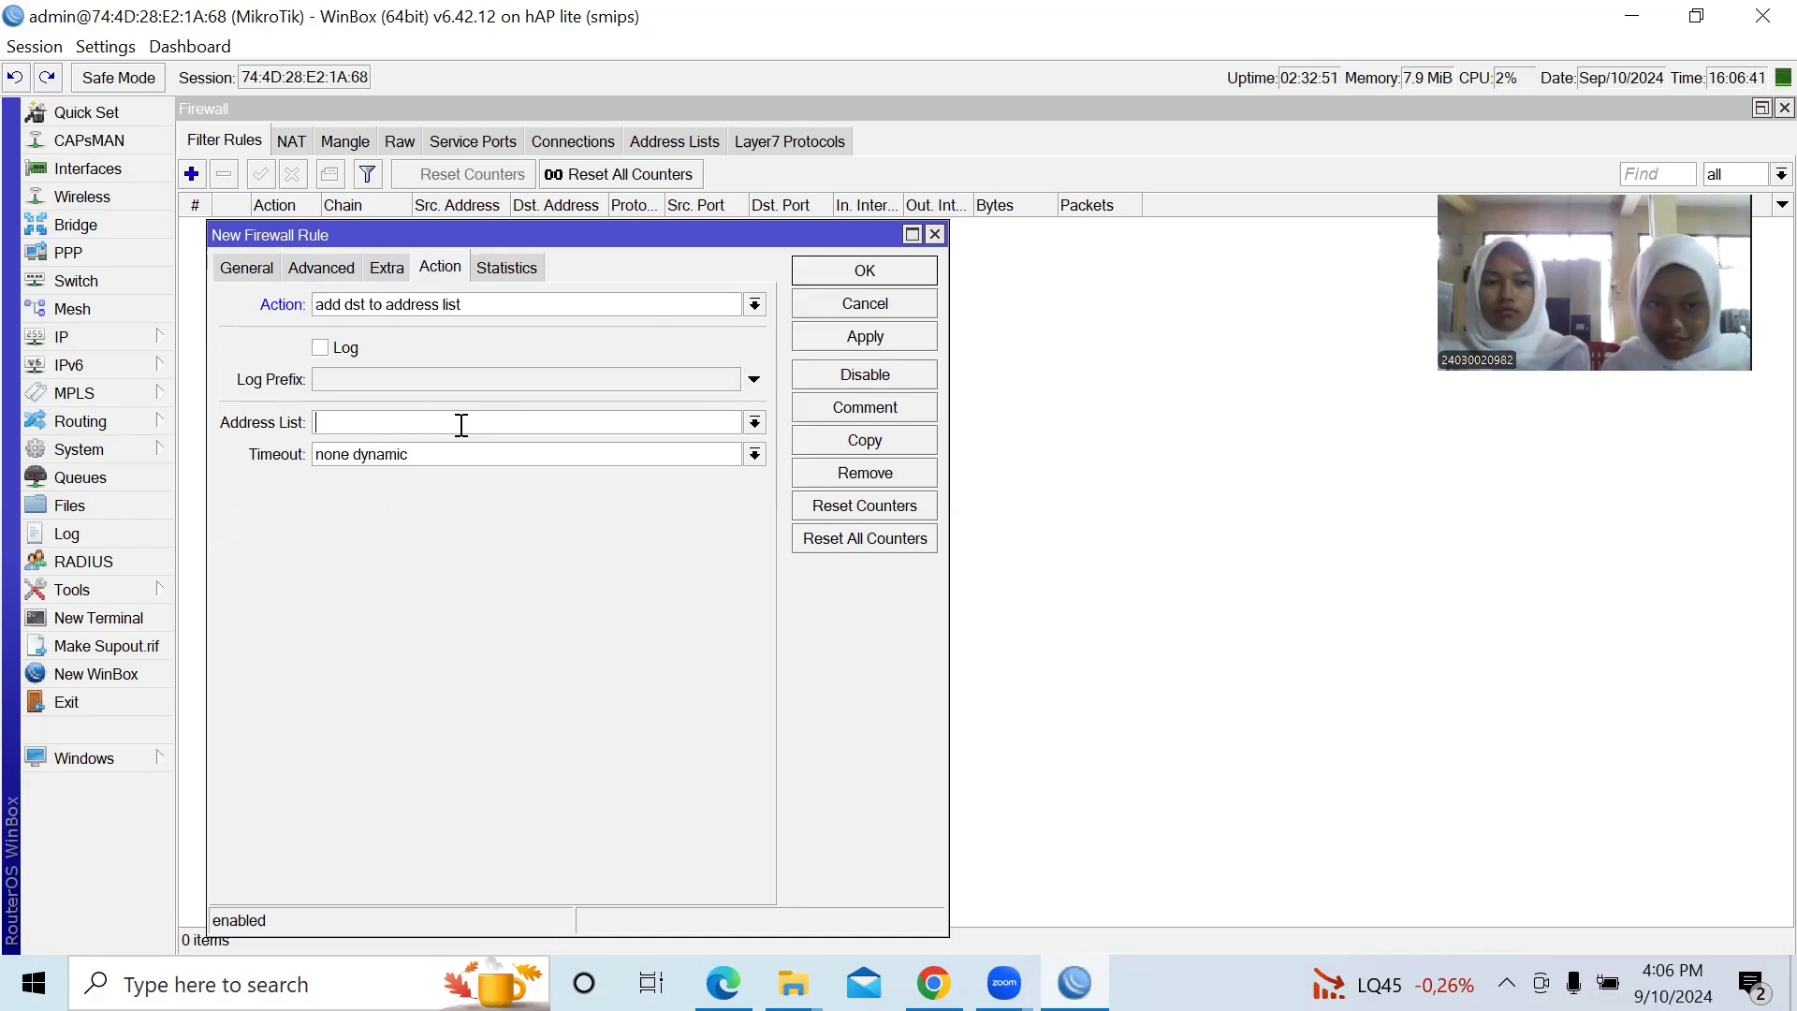
{"action": "type", "text": "ip"}
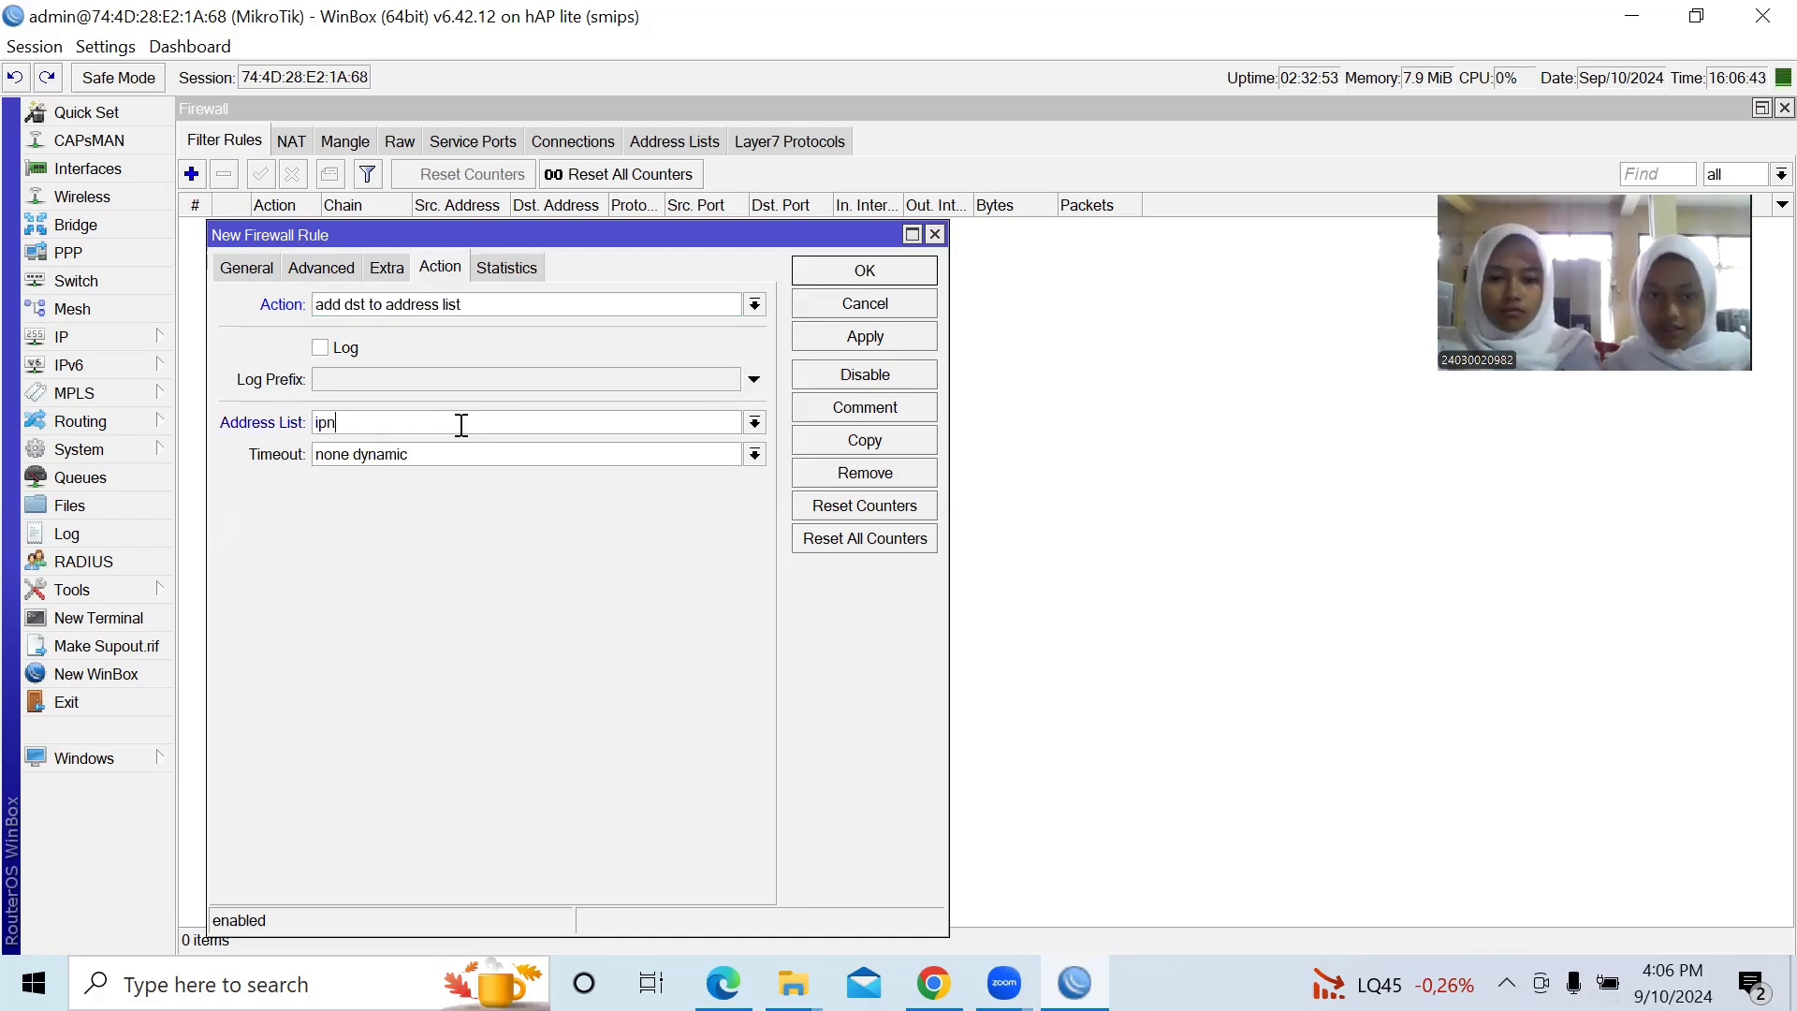
{"action": "type", "text": " tiktok"}
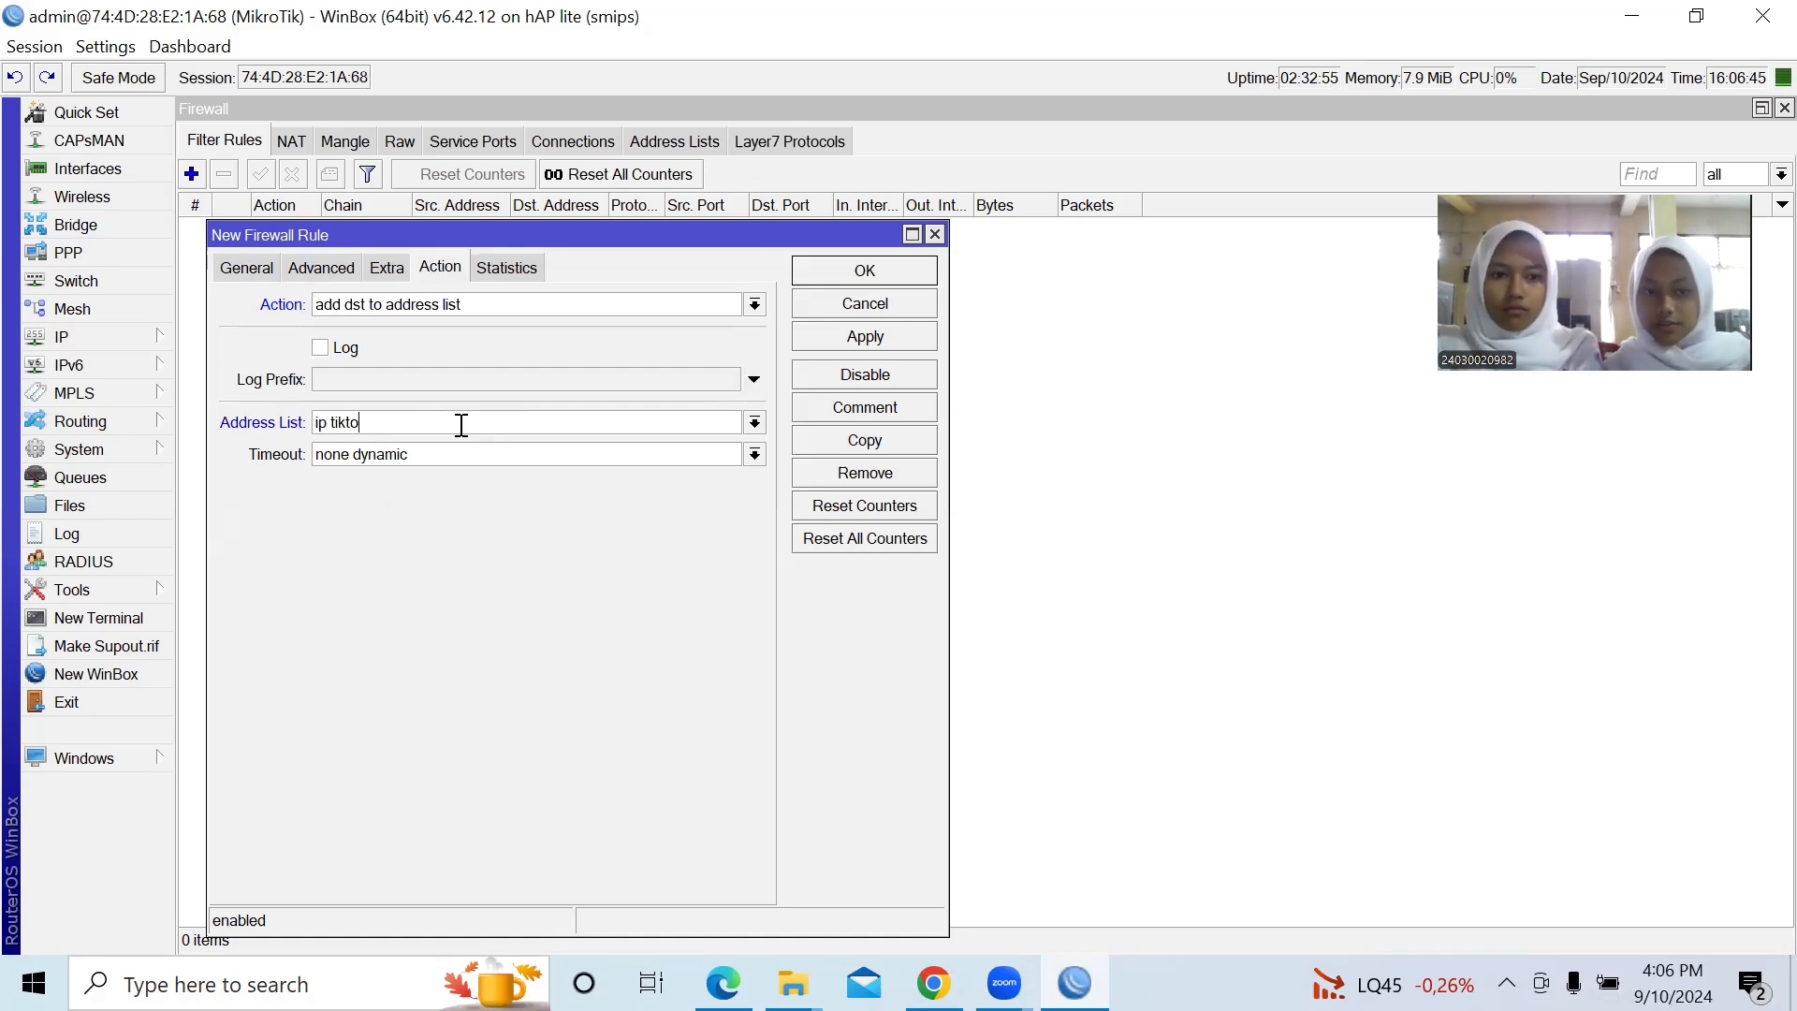
{"action": "left_click", "coordinate": [839, 274]}
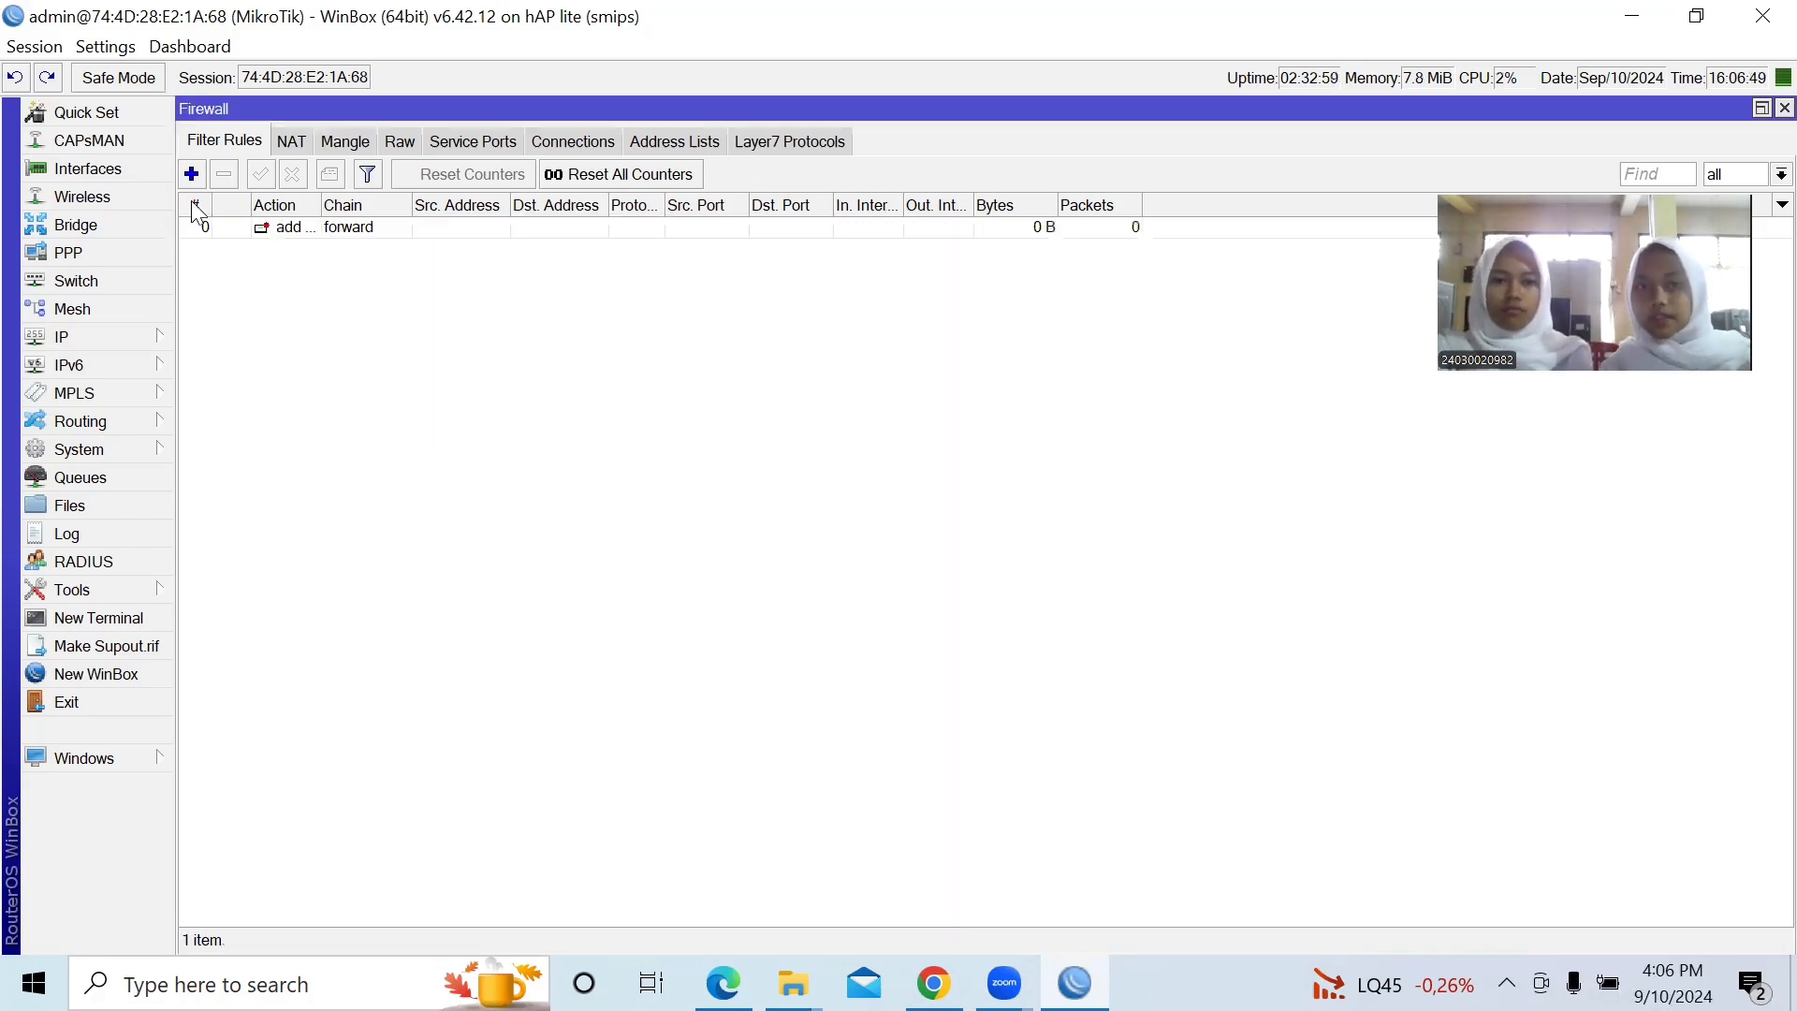
- Reload the TikTok page in Chrome, and return to WinBox to check the firewall's address lists
{"action": "mouse_move", "coordinate": [933, 982]}
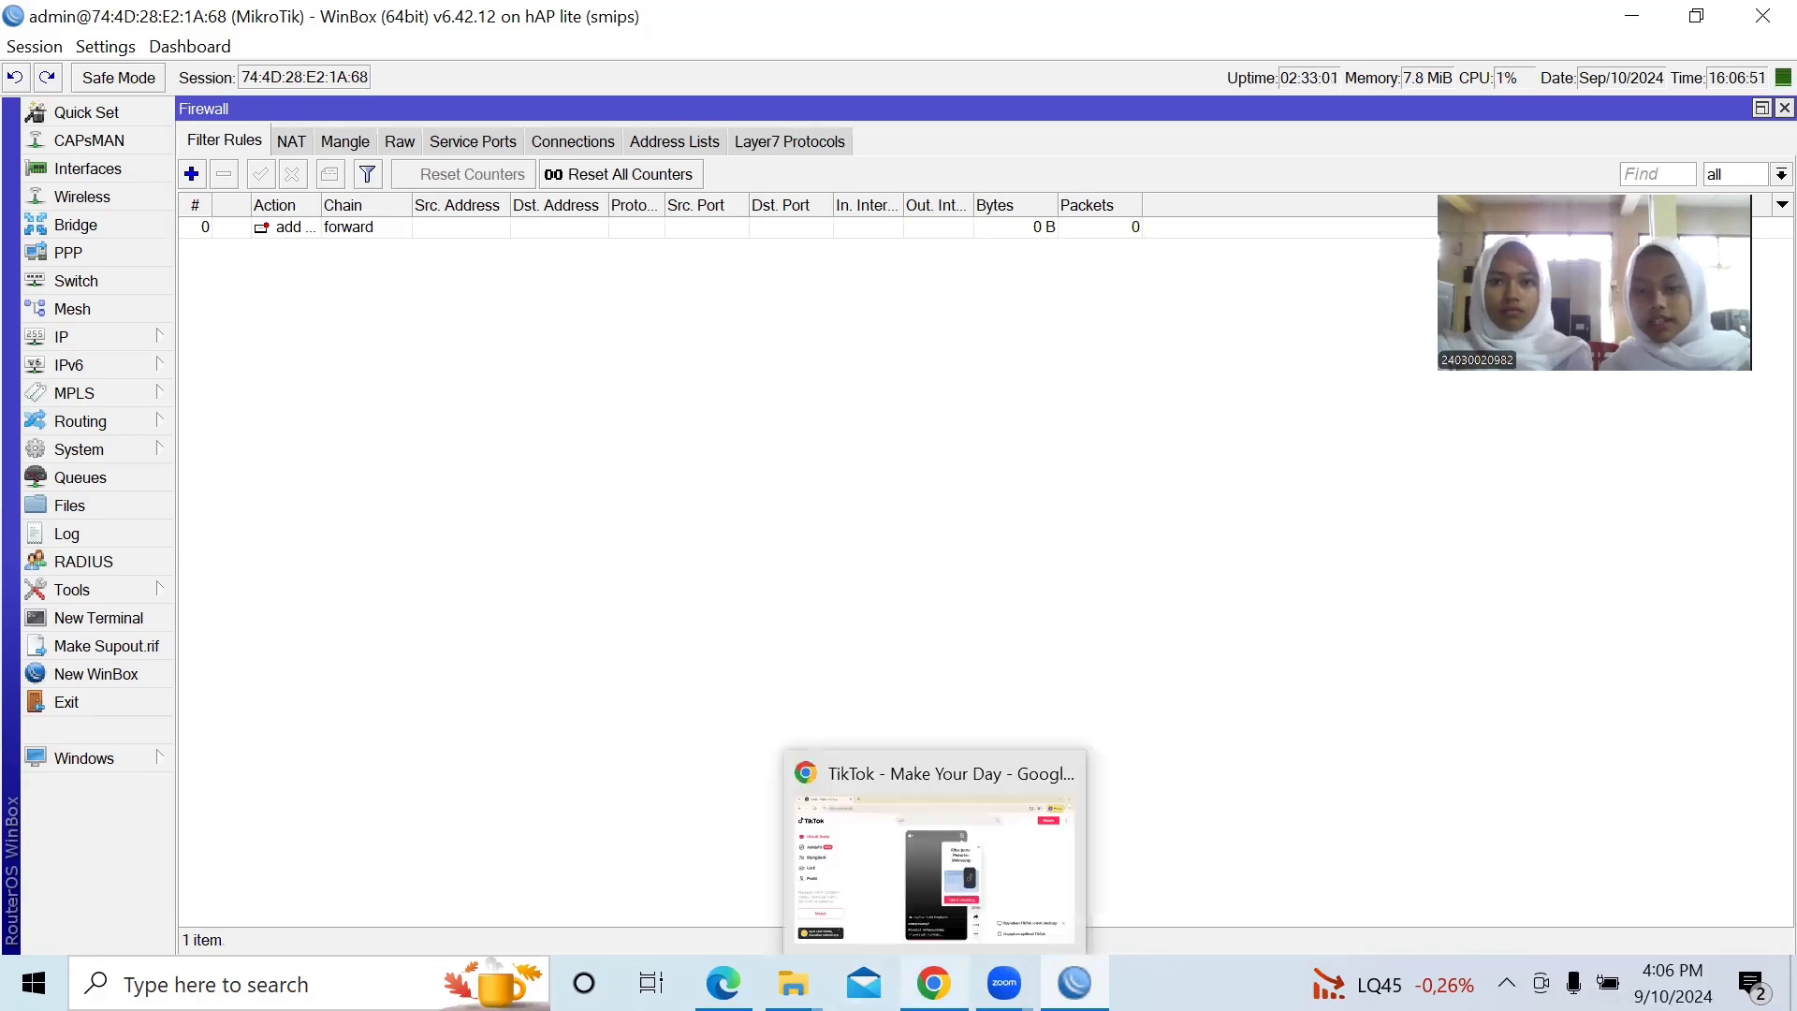
{"action": "left_click", "coordinate": [920, 937]}
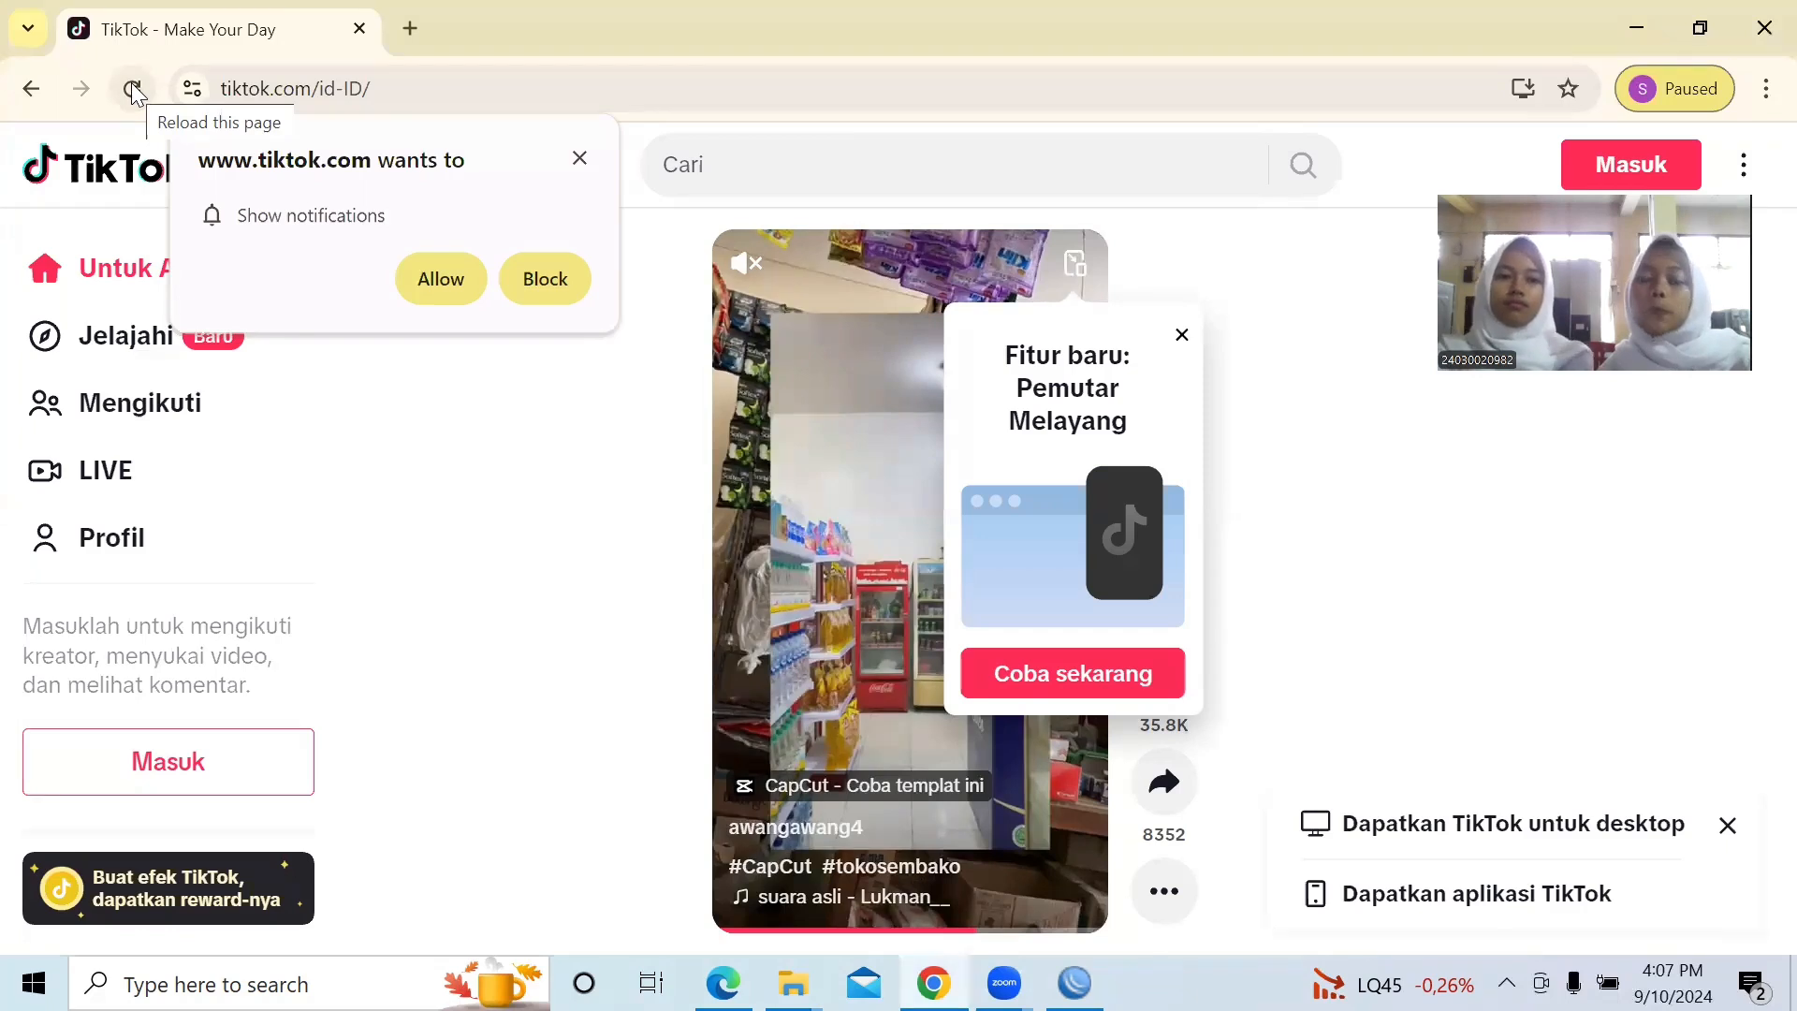
{"action": "left_click", "coordinate": [133, 86]}
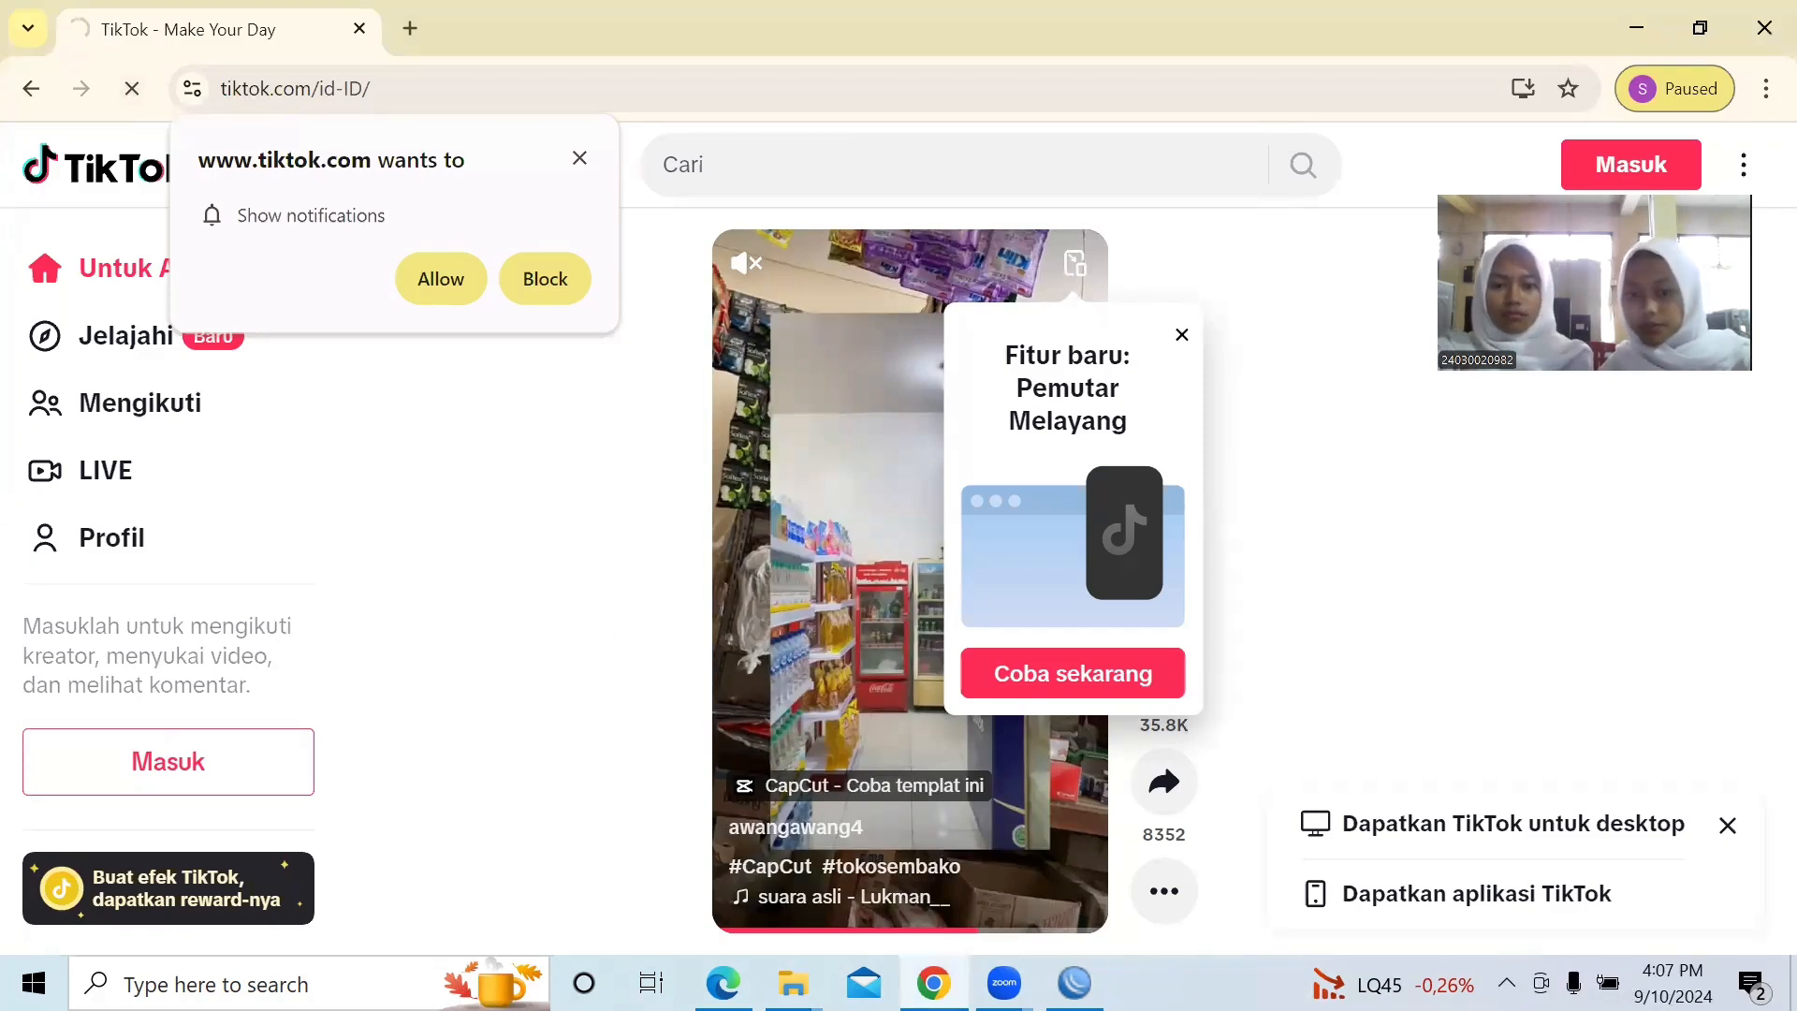
{"action": "left_click", "coordinate": [1074, 983]}
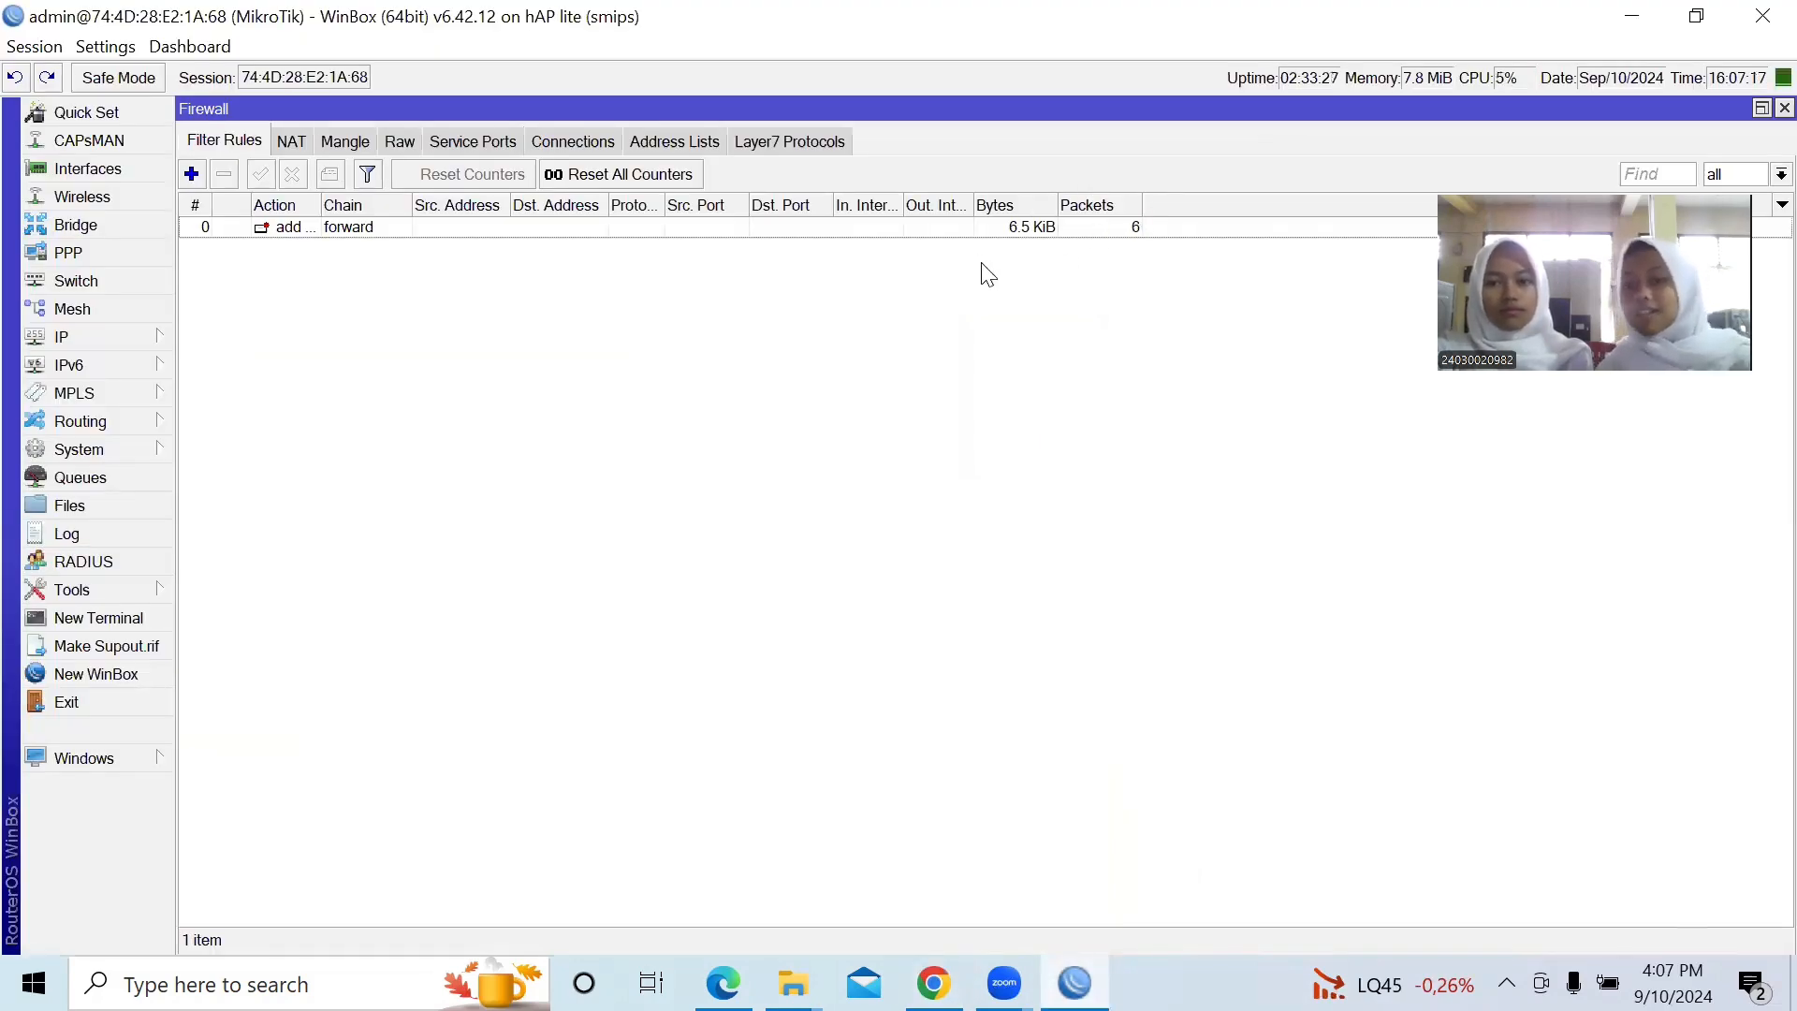
{"action": "left_click", "coordinate": [688, 145]}
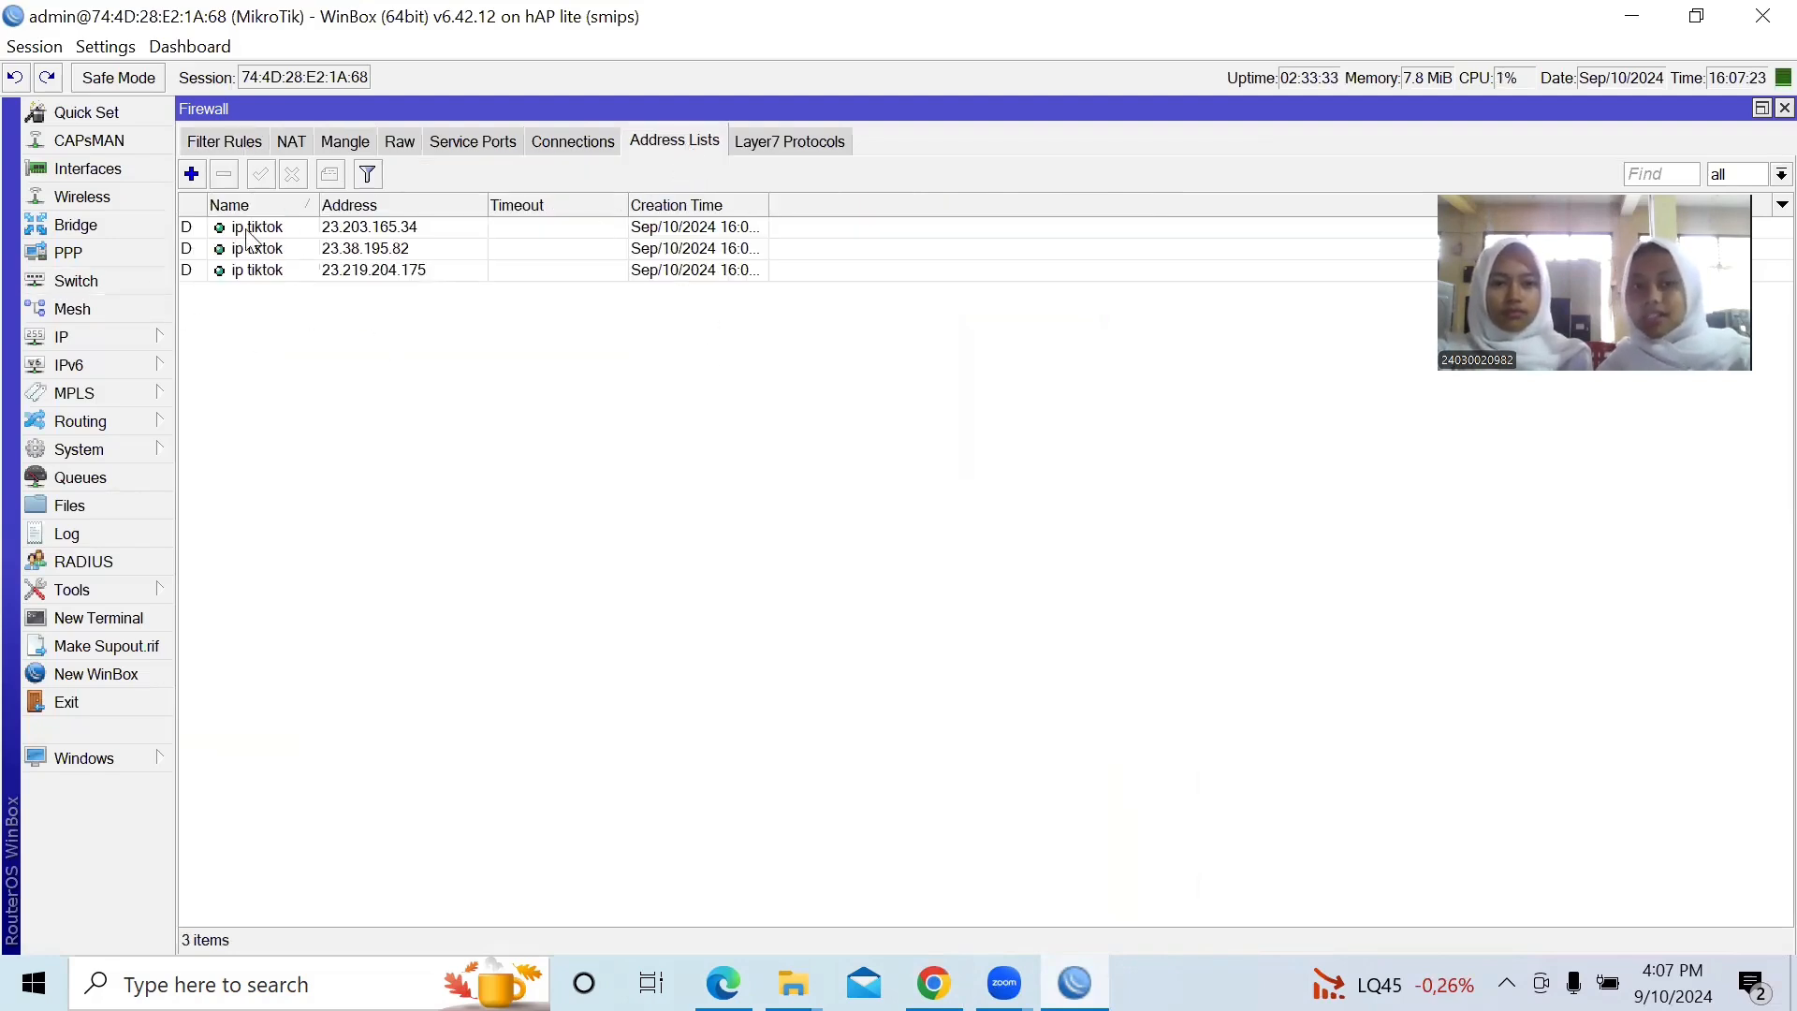
- Start a second filter rule on the forward chain with "ip tiktok" as its destination address list
{"action": "left_click", "coordinate": [241, 141]}
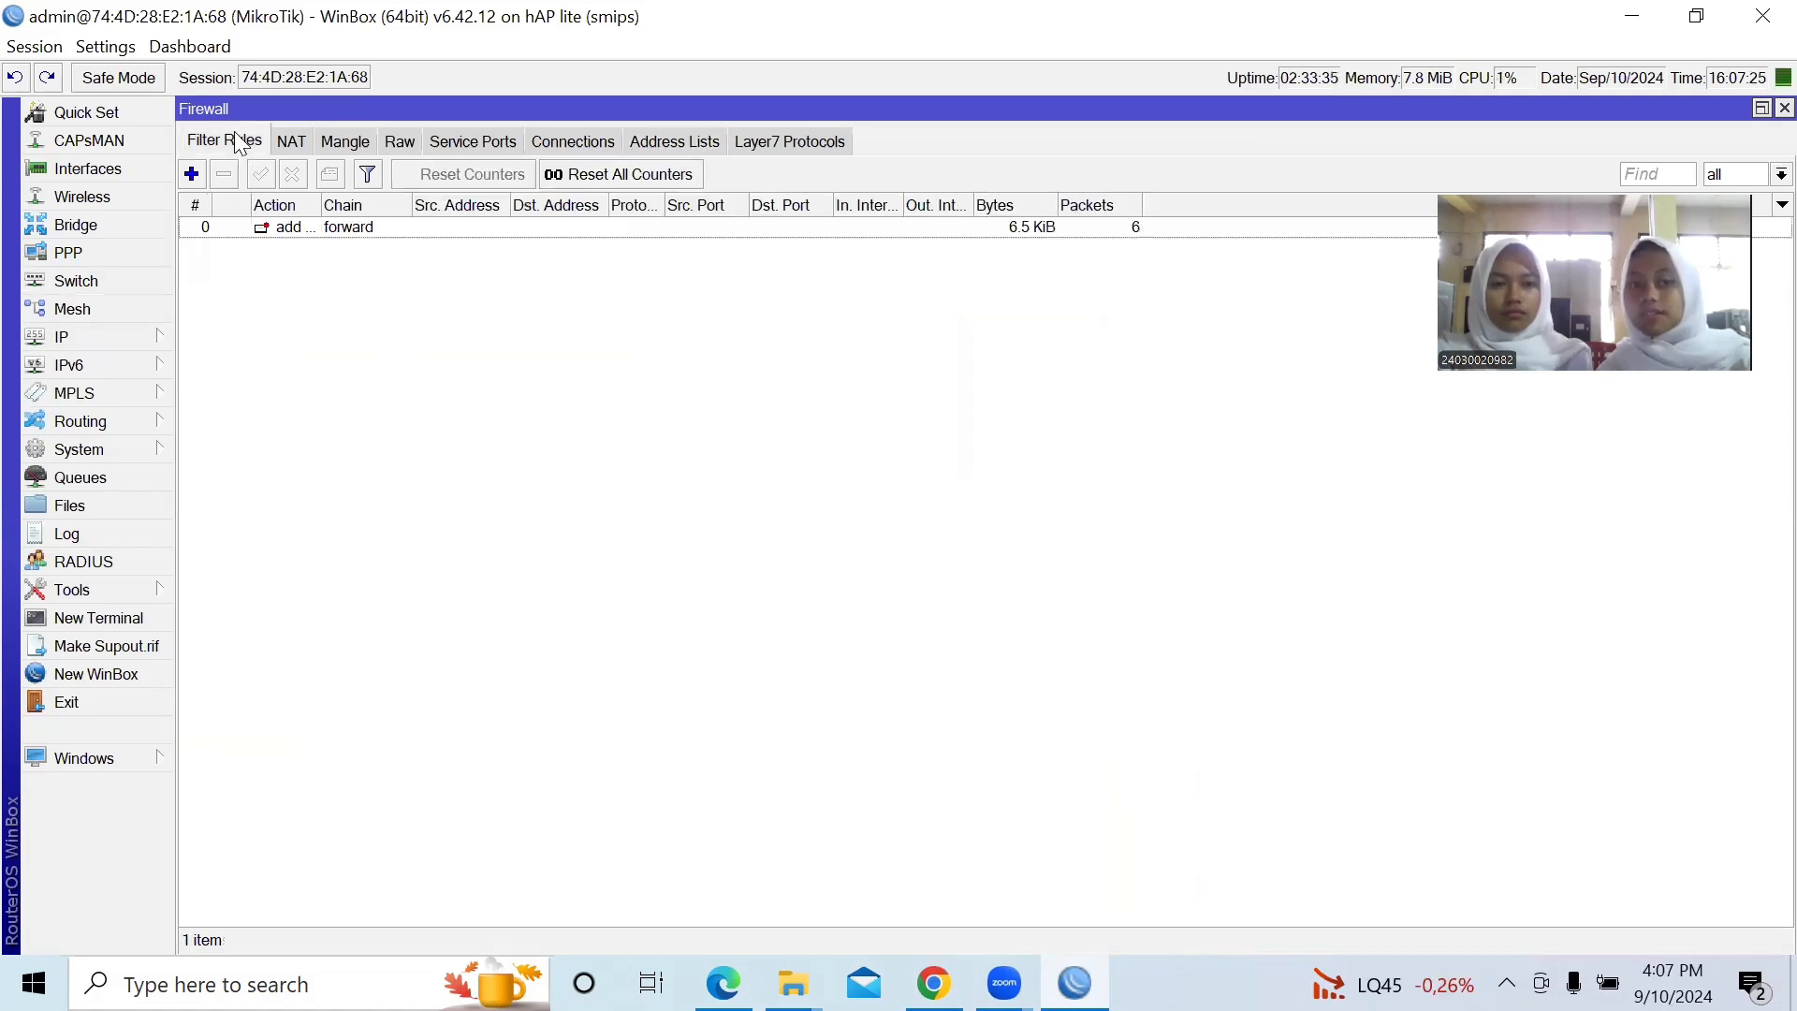
{"action": "left_click", "coordinate": [191, 174]}
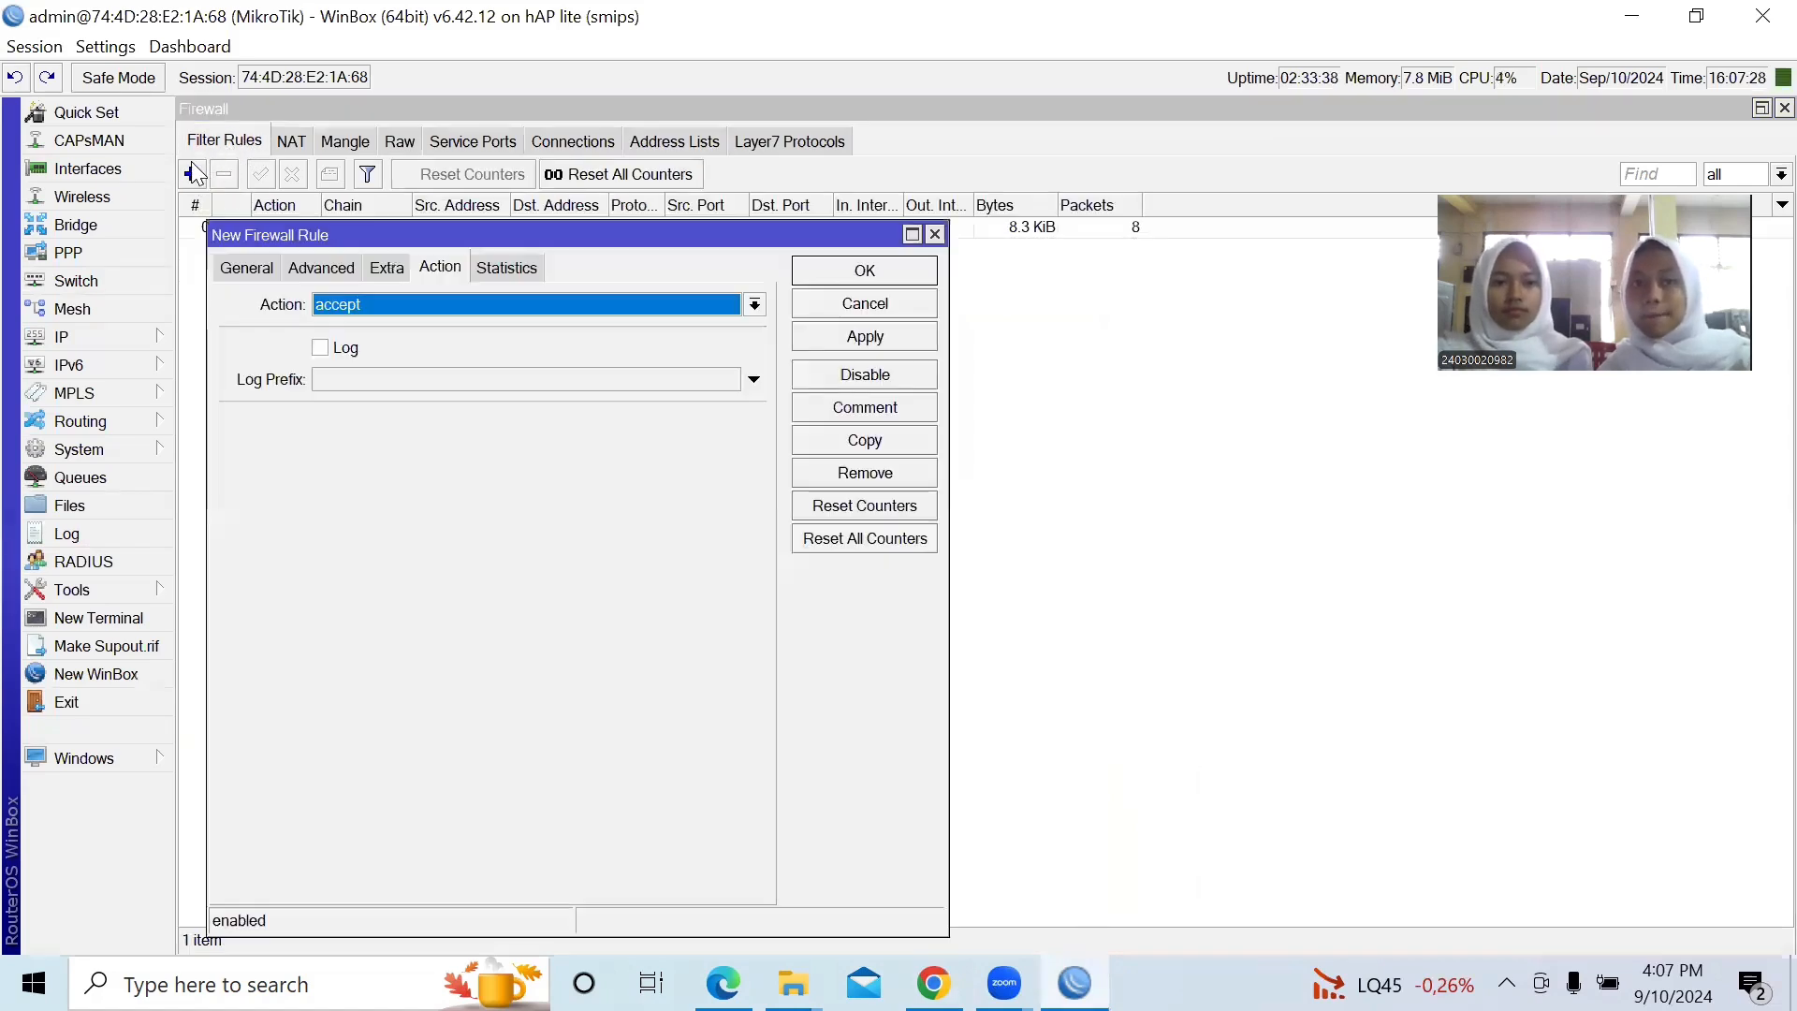
{"action": "left_click", "coordinate": [258, 267]}
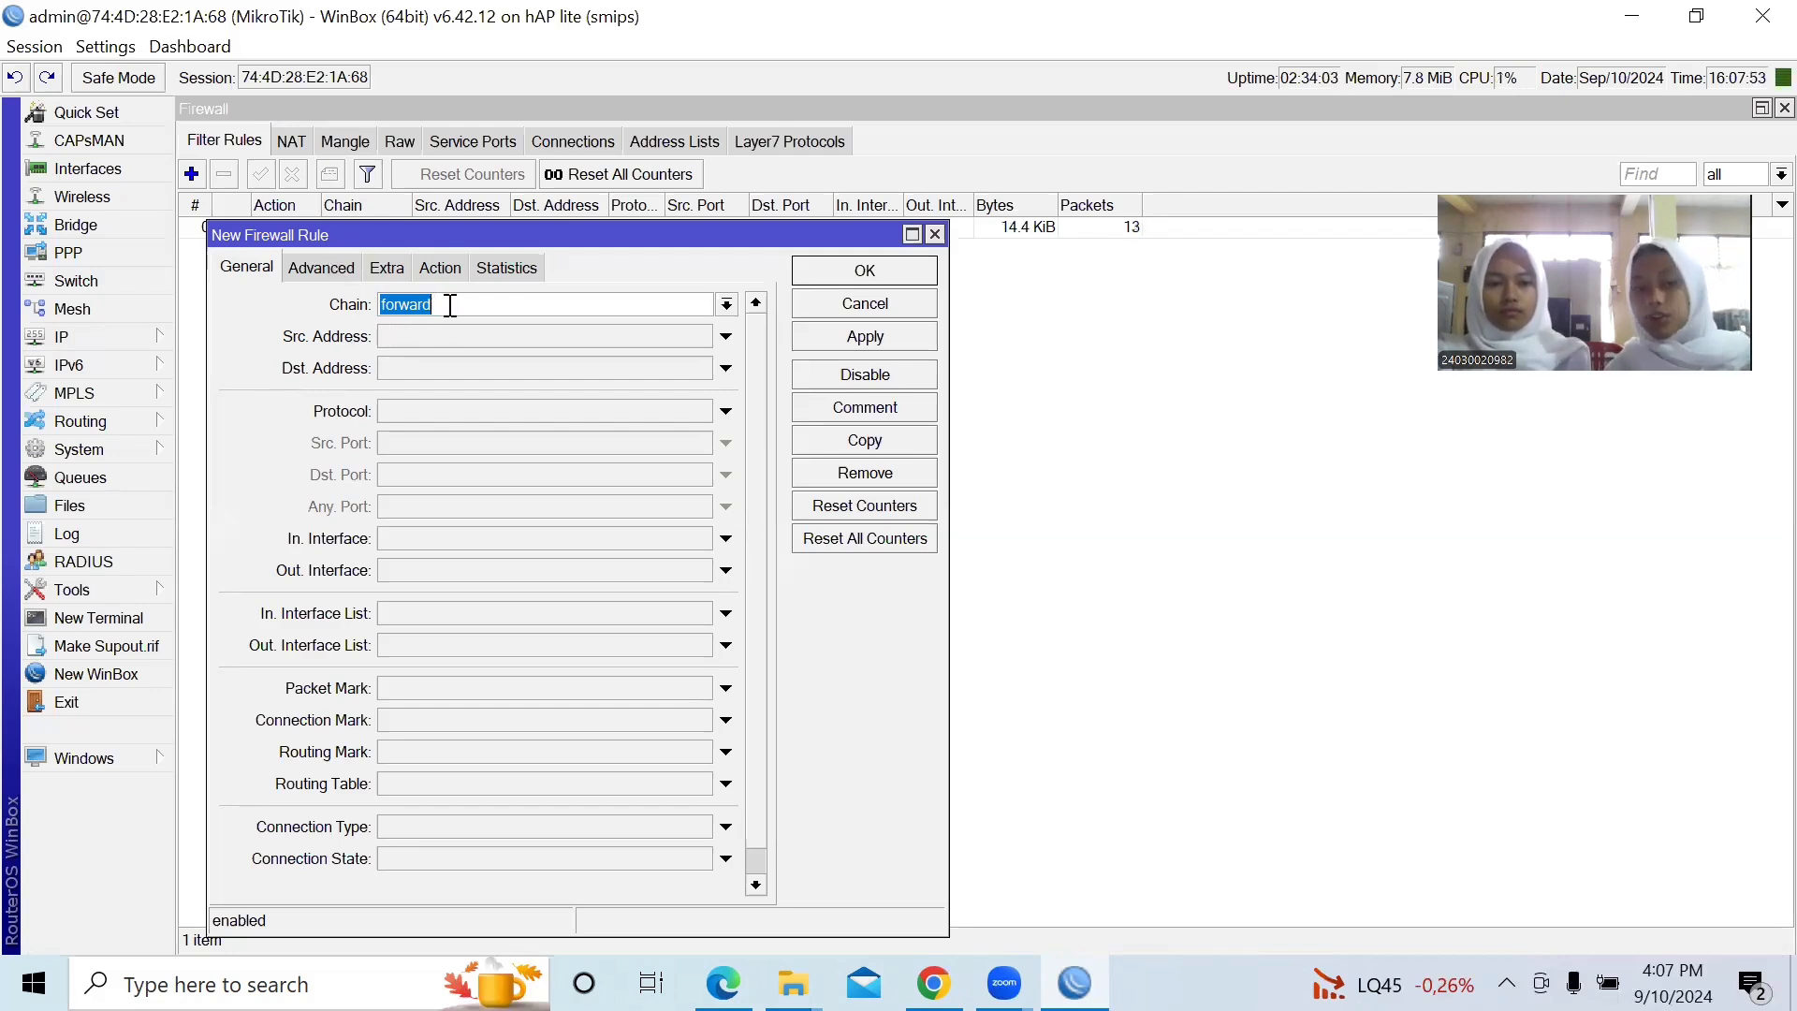
{"action": "left_click", "coordinate": [321, 268]}
{"action": "left_click", "coordinate": [446, 332]}
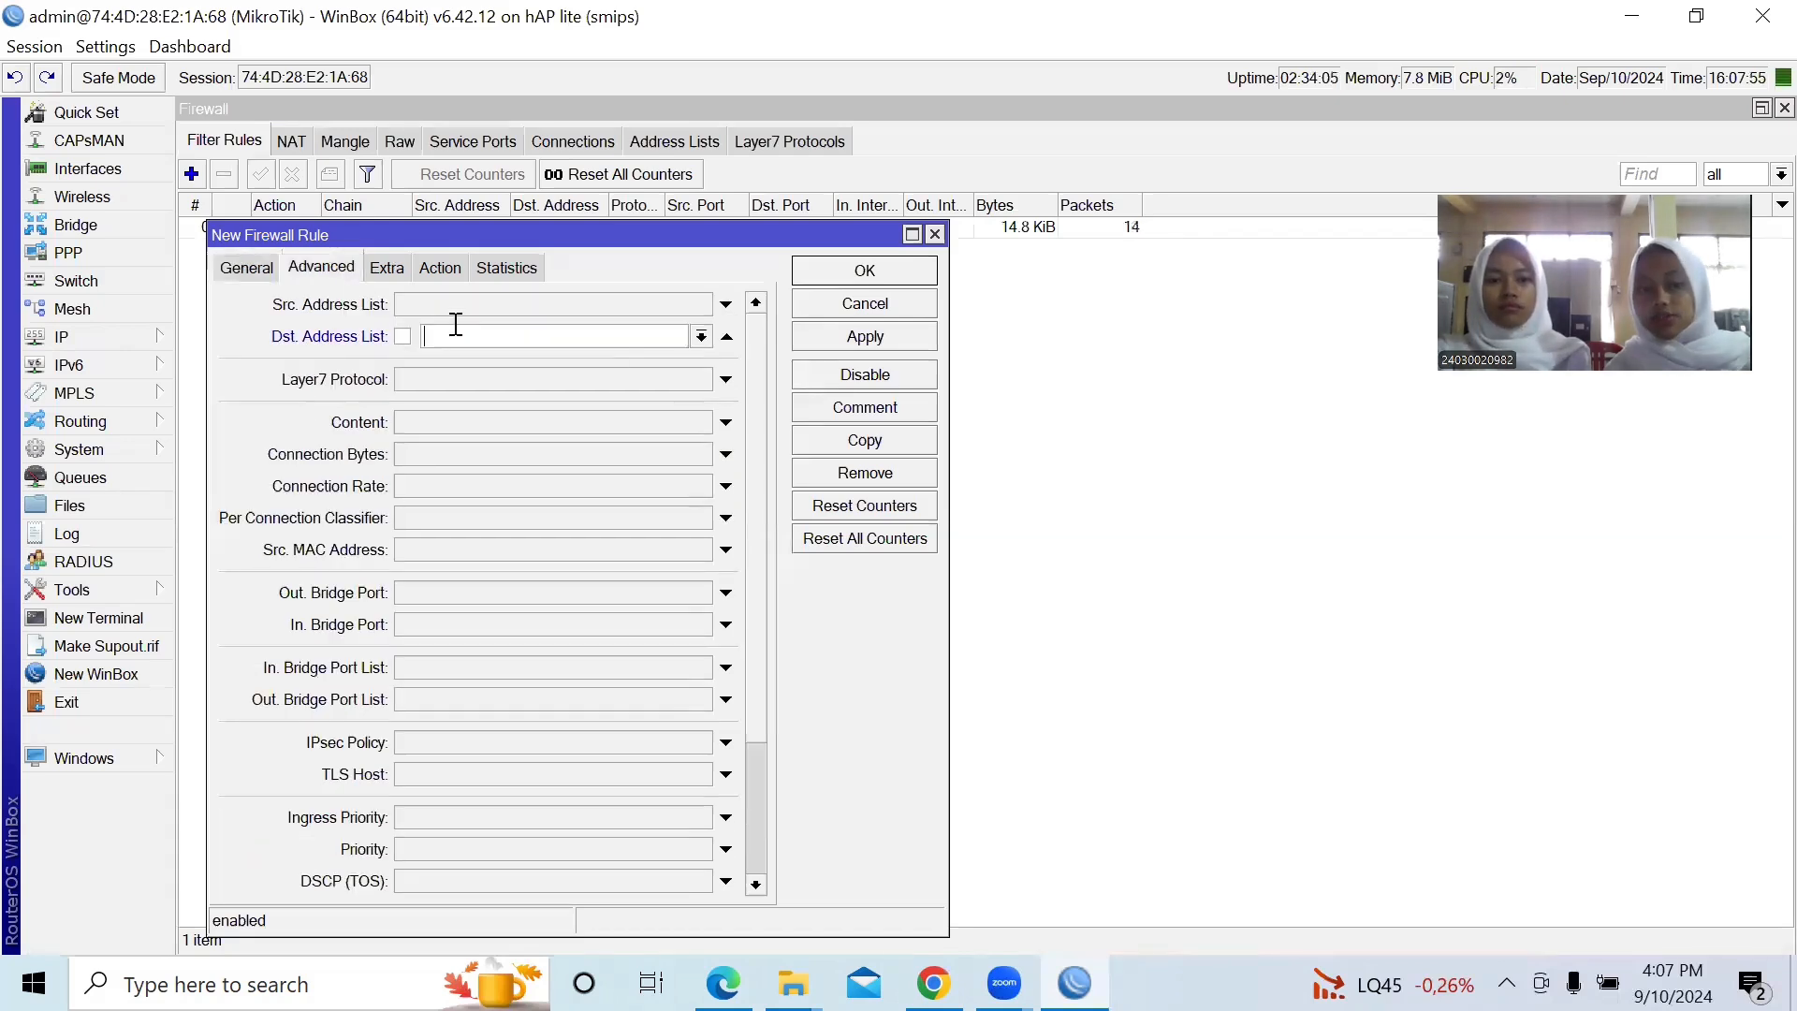
{"action": "left_click", "coordinate": [701, 336]}
{"action": "left_click", "coordinate": [608, 363]}
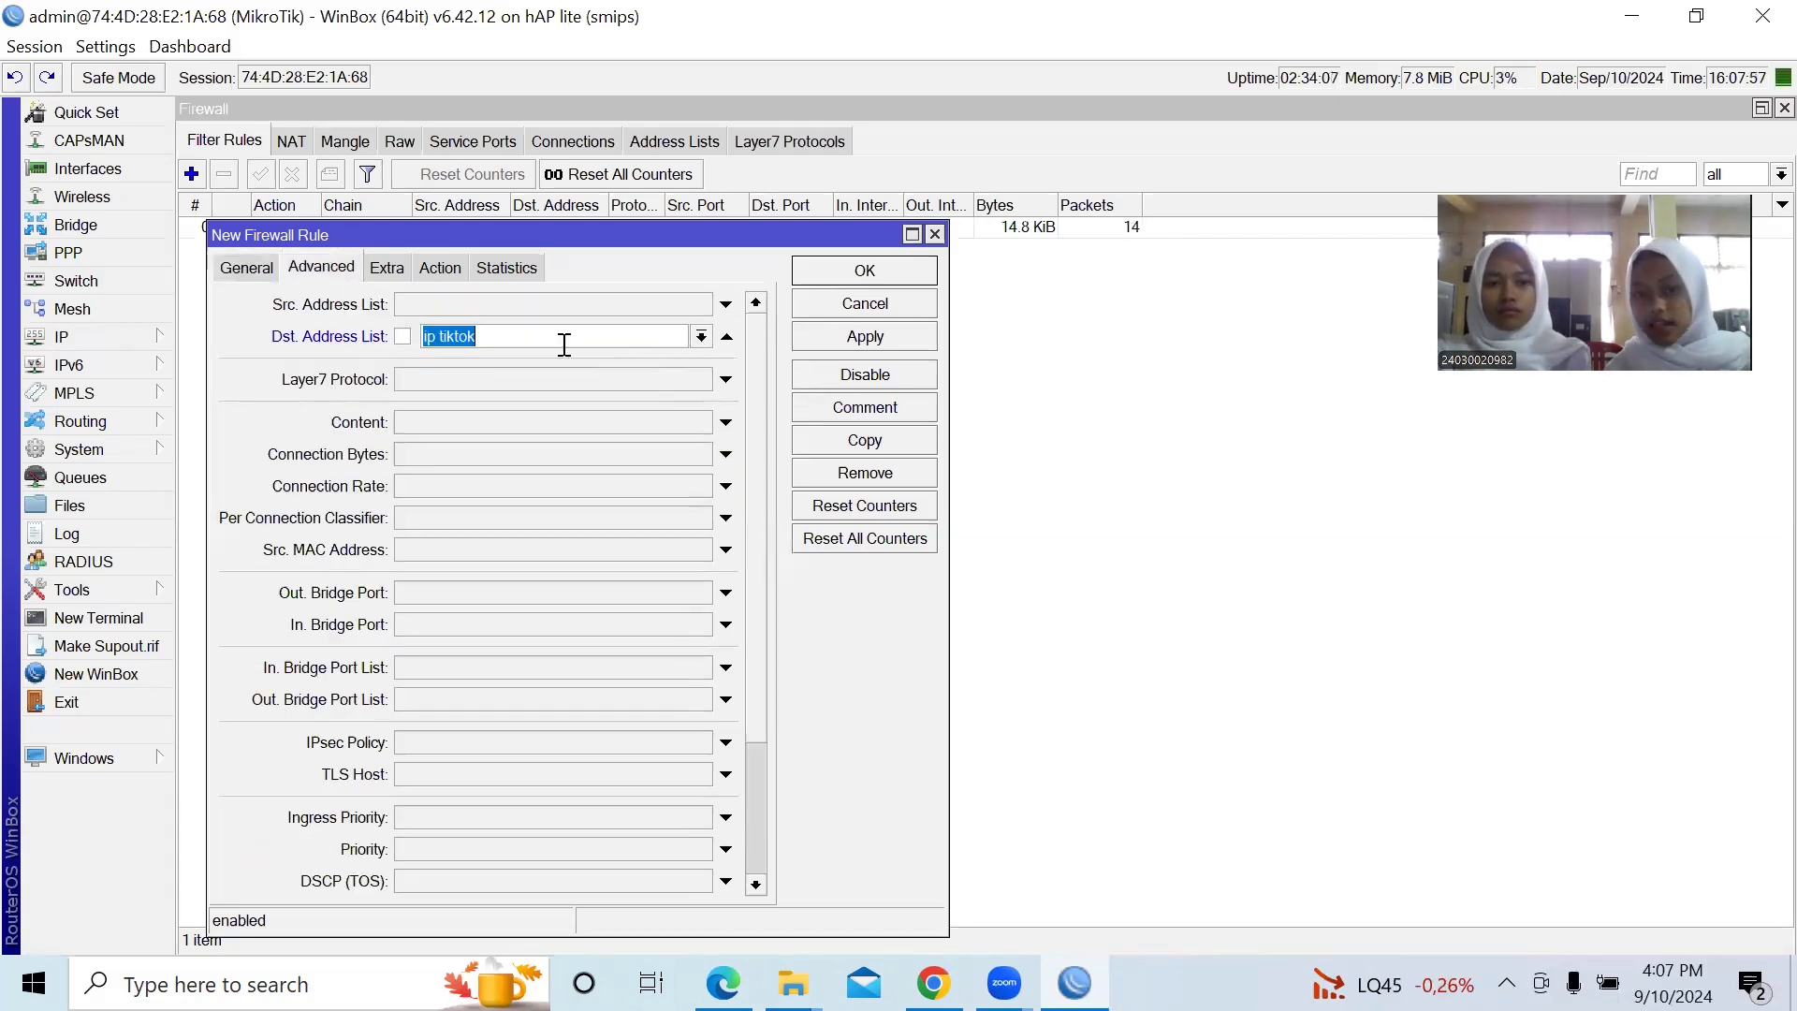
- Add a time condition to the second rule that excludes Saturday and Sunday
{"action": "left_click", "coordinate": [388, 269]}
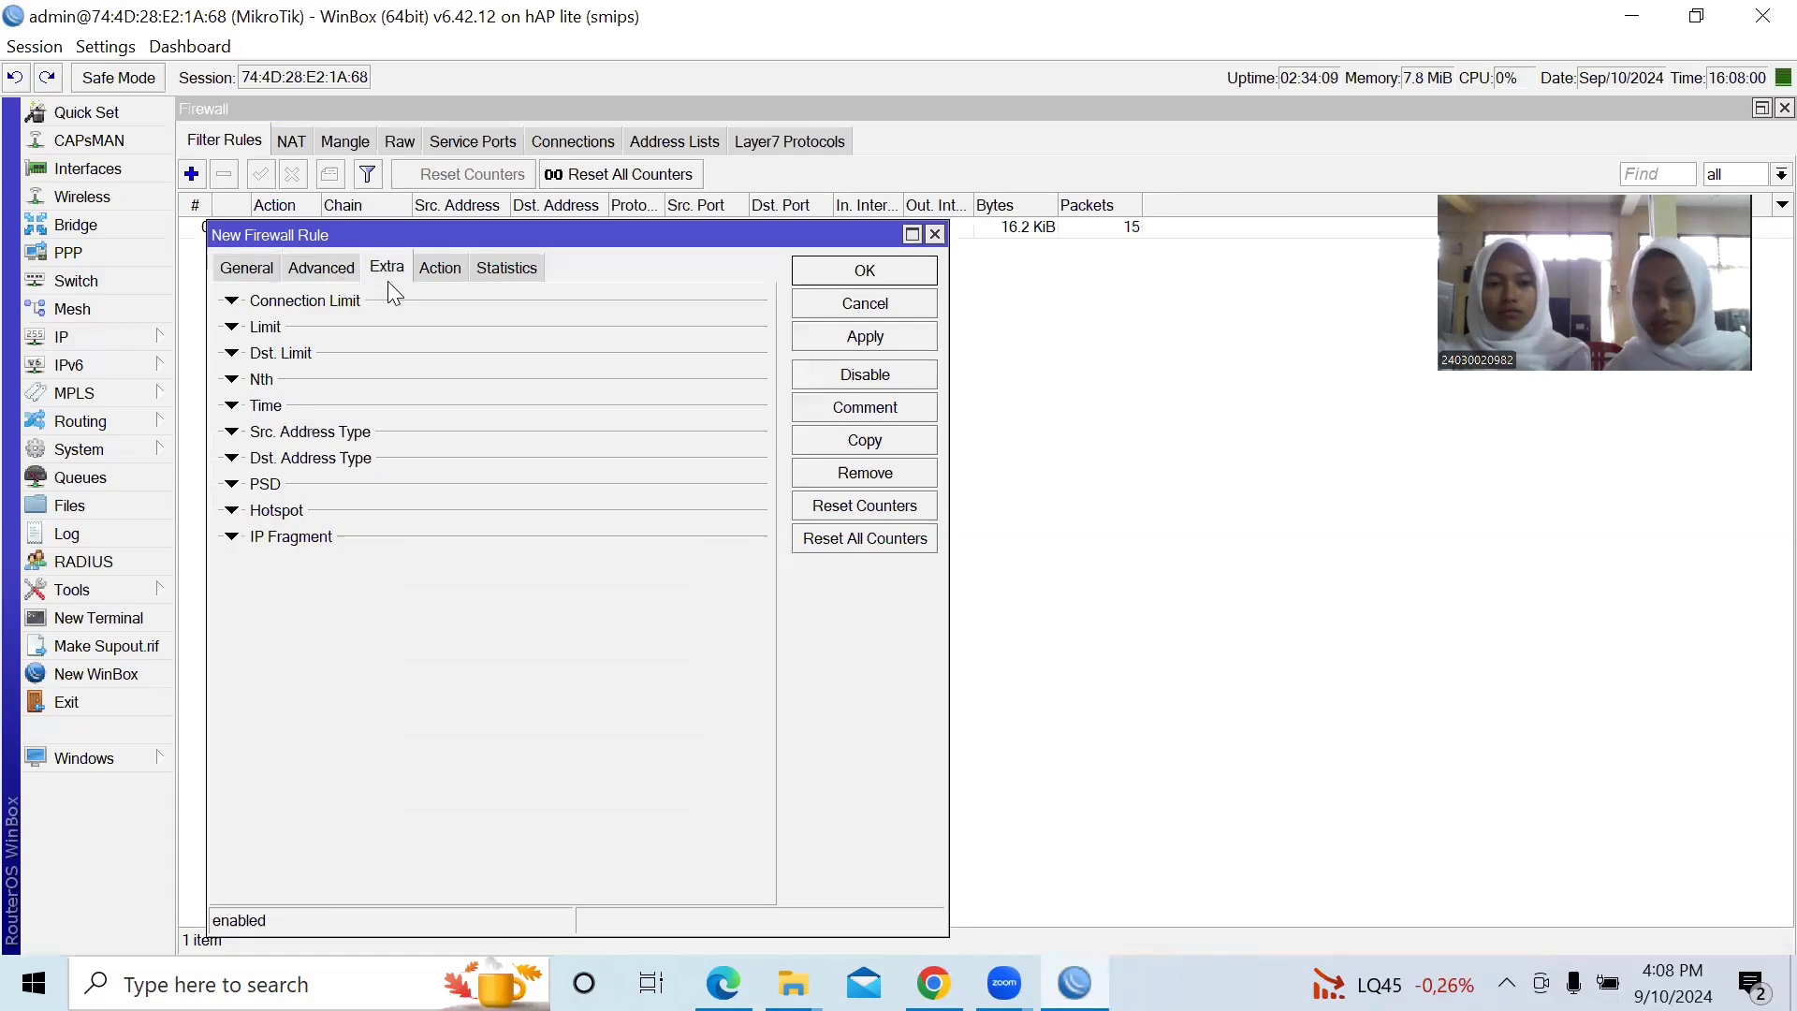
{"action": "left_click", "coordinate": [234, 408]}
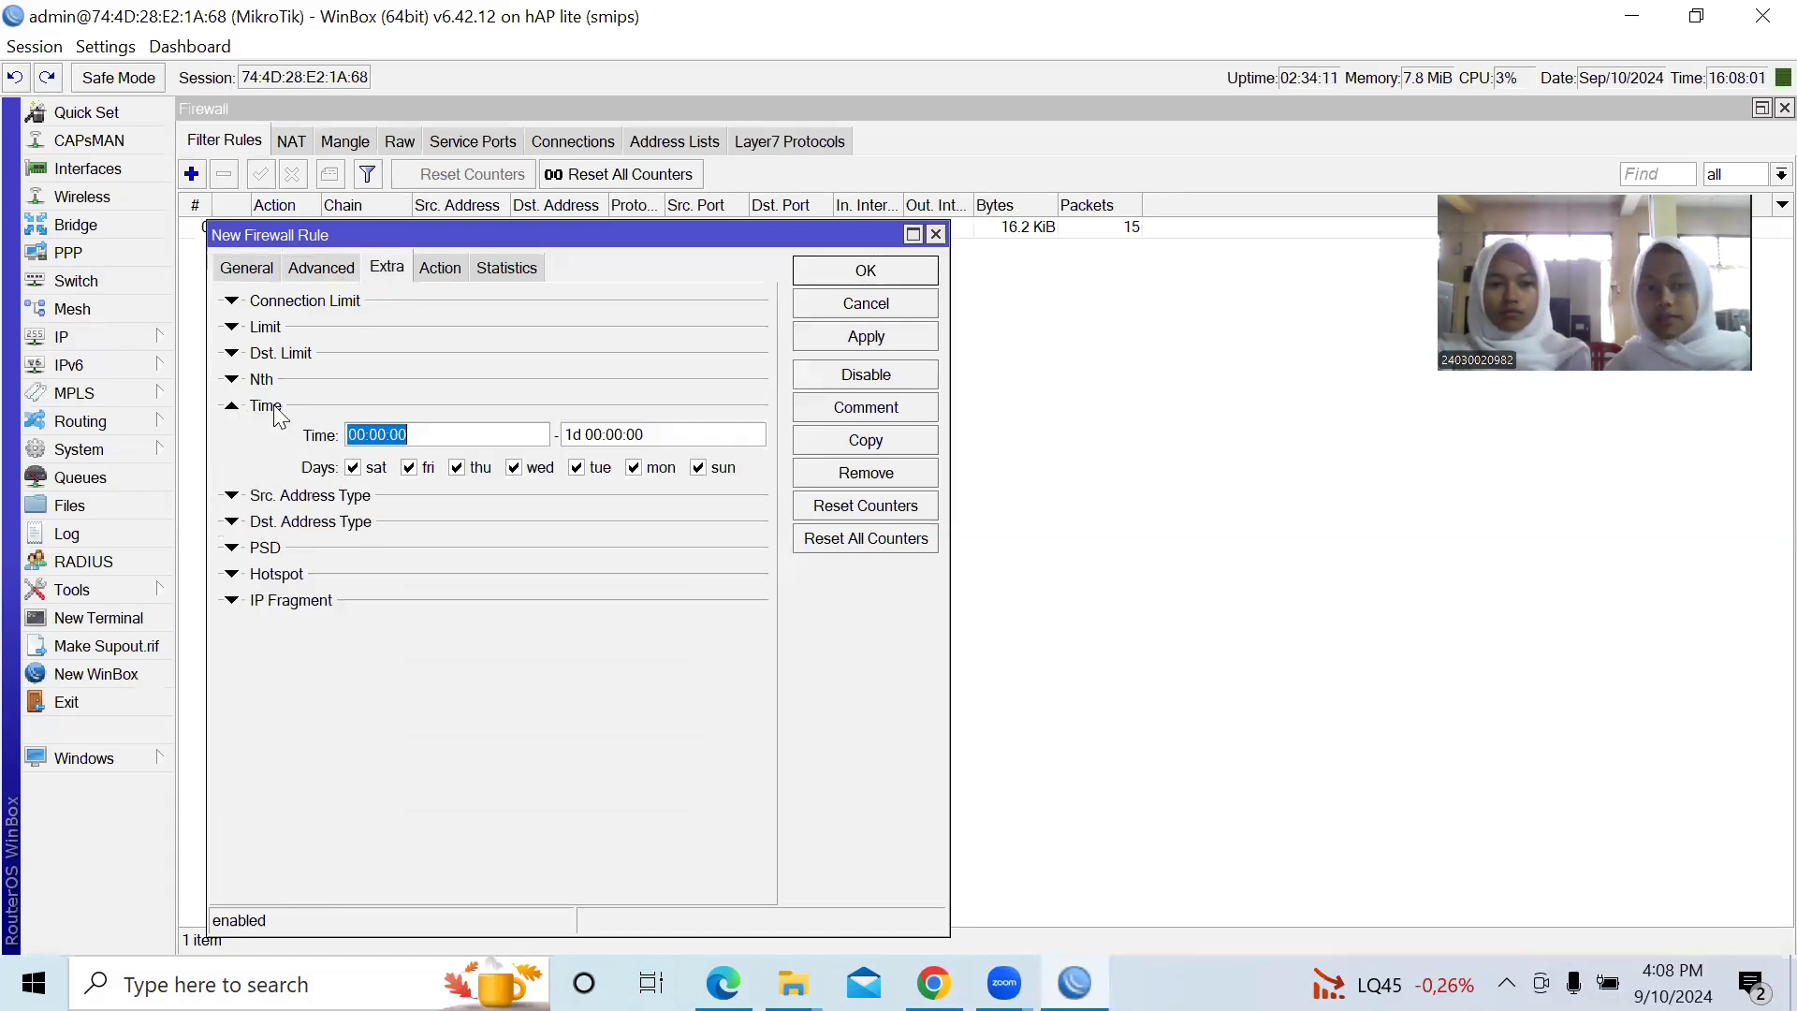
{"action": "left_click", "coordinate": [353, 468]}
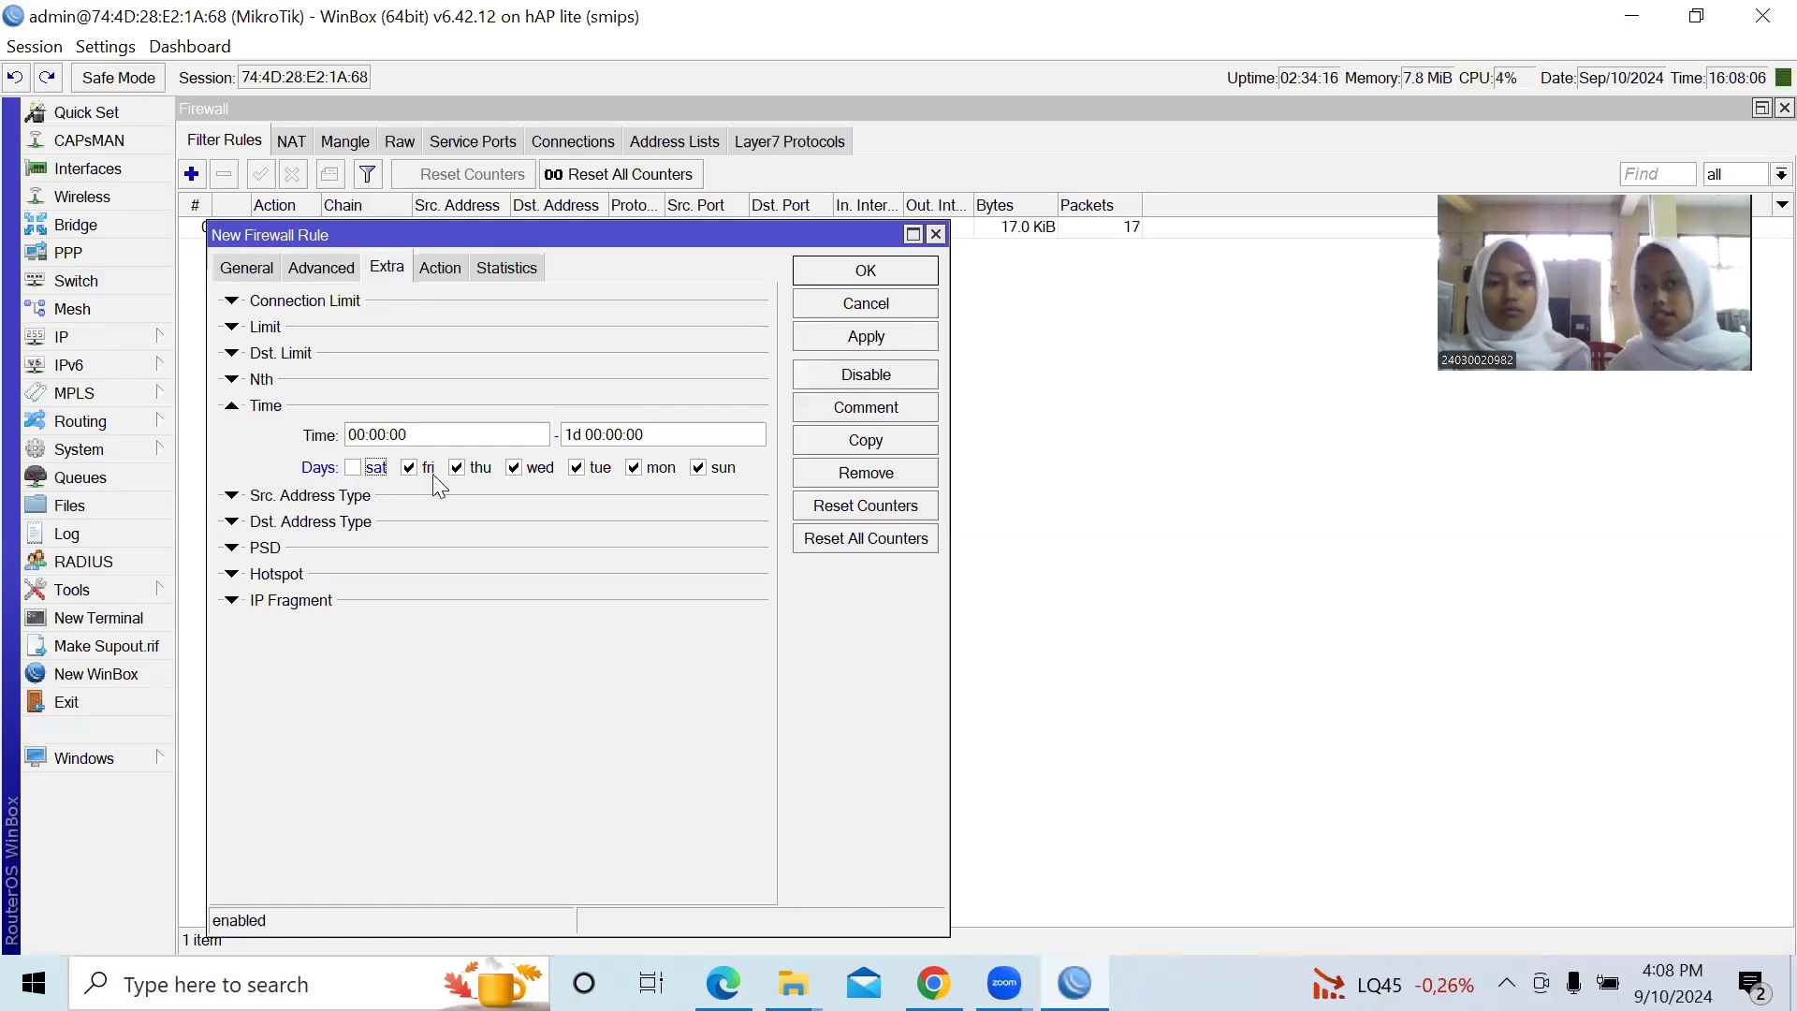
{"action": "left_click", "coordinate": [698, 468]}
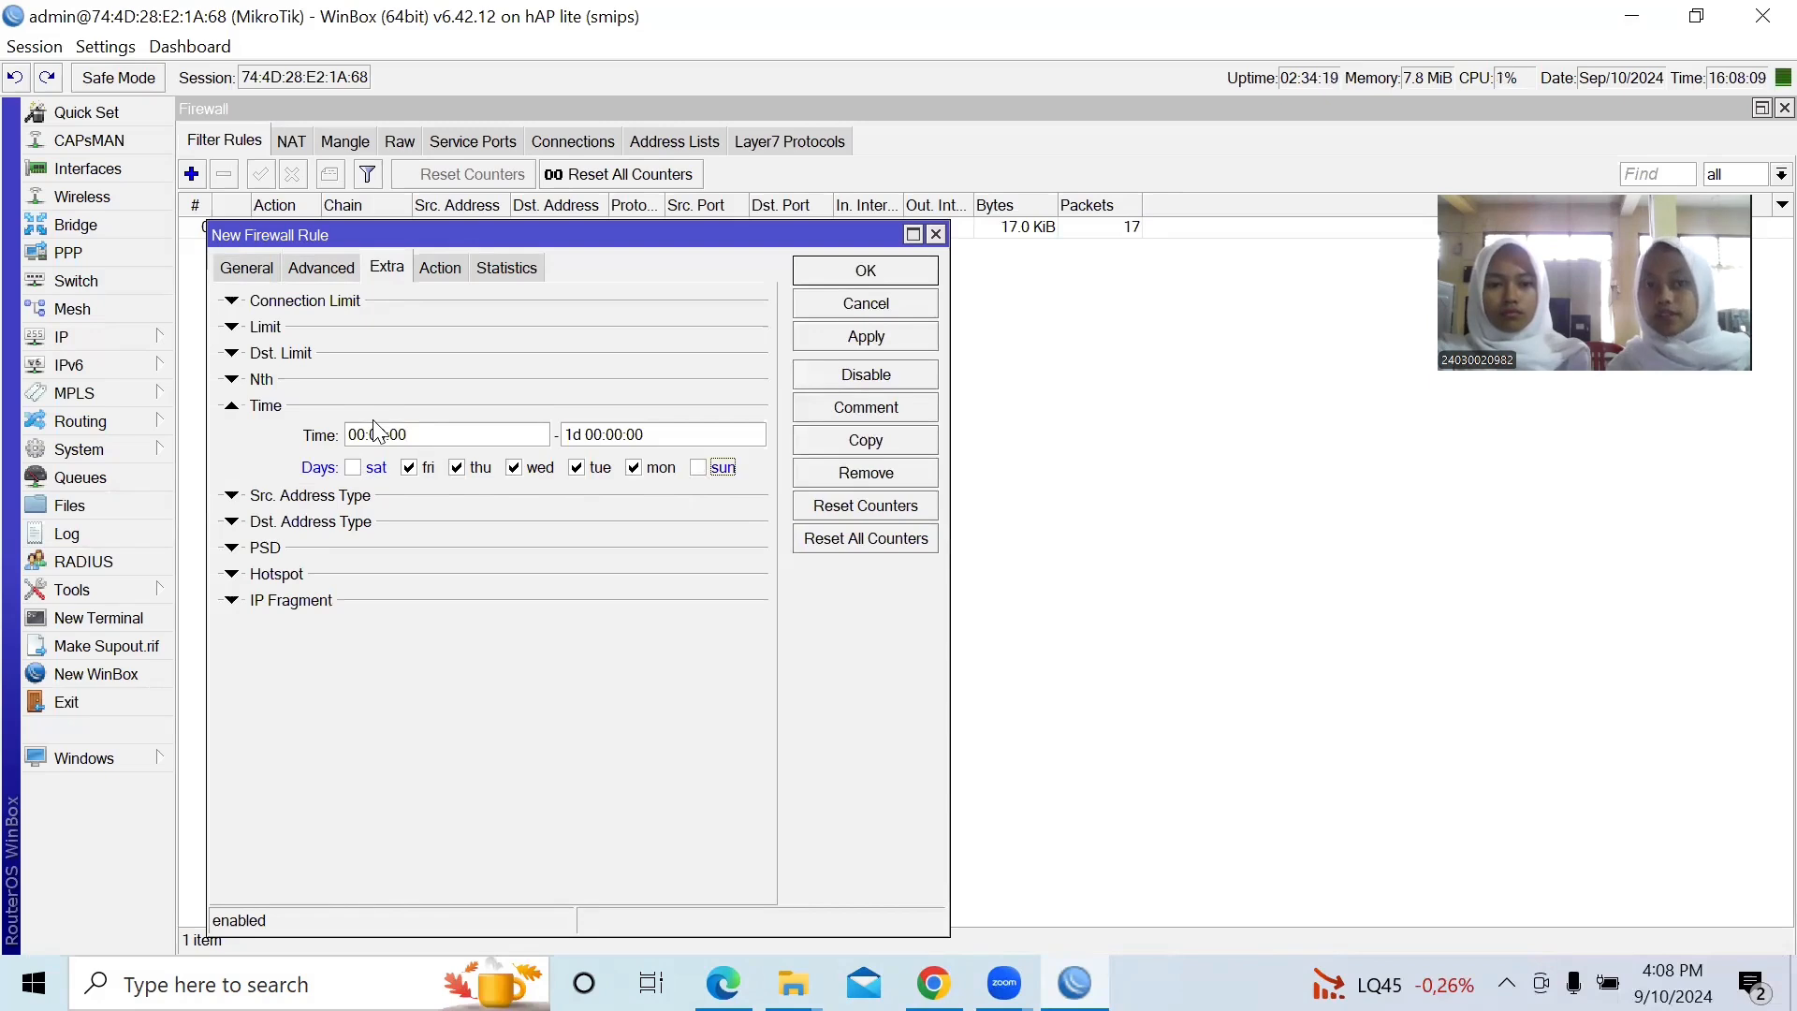
- Set the second rule's active time range from 07:00:00 to 08:59:00
{"action": "left_click", "coordinate": [400, 434]}
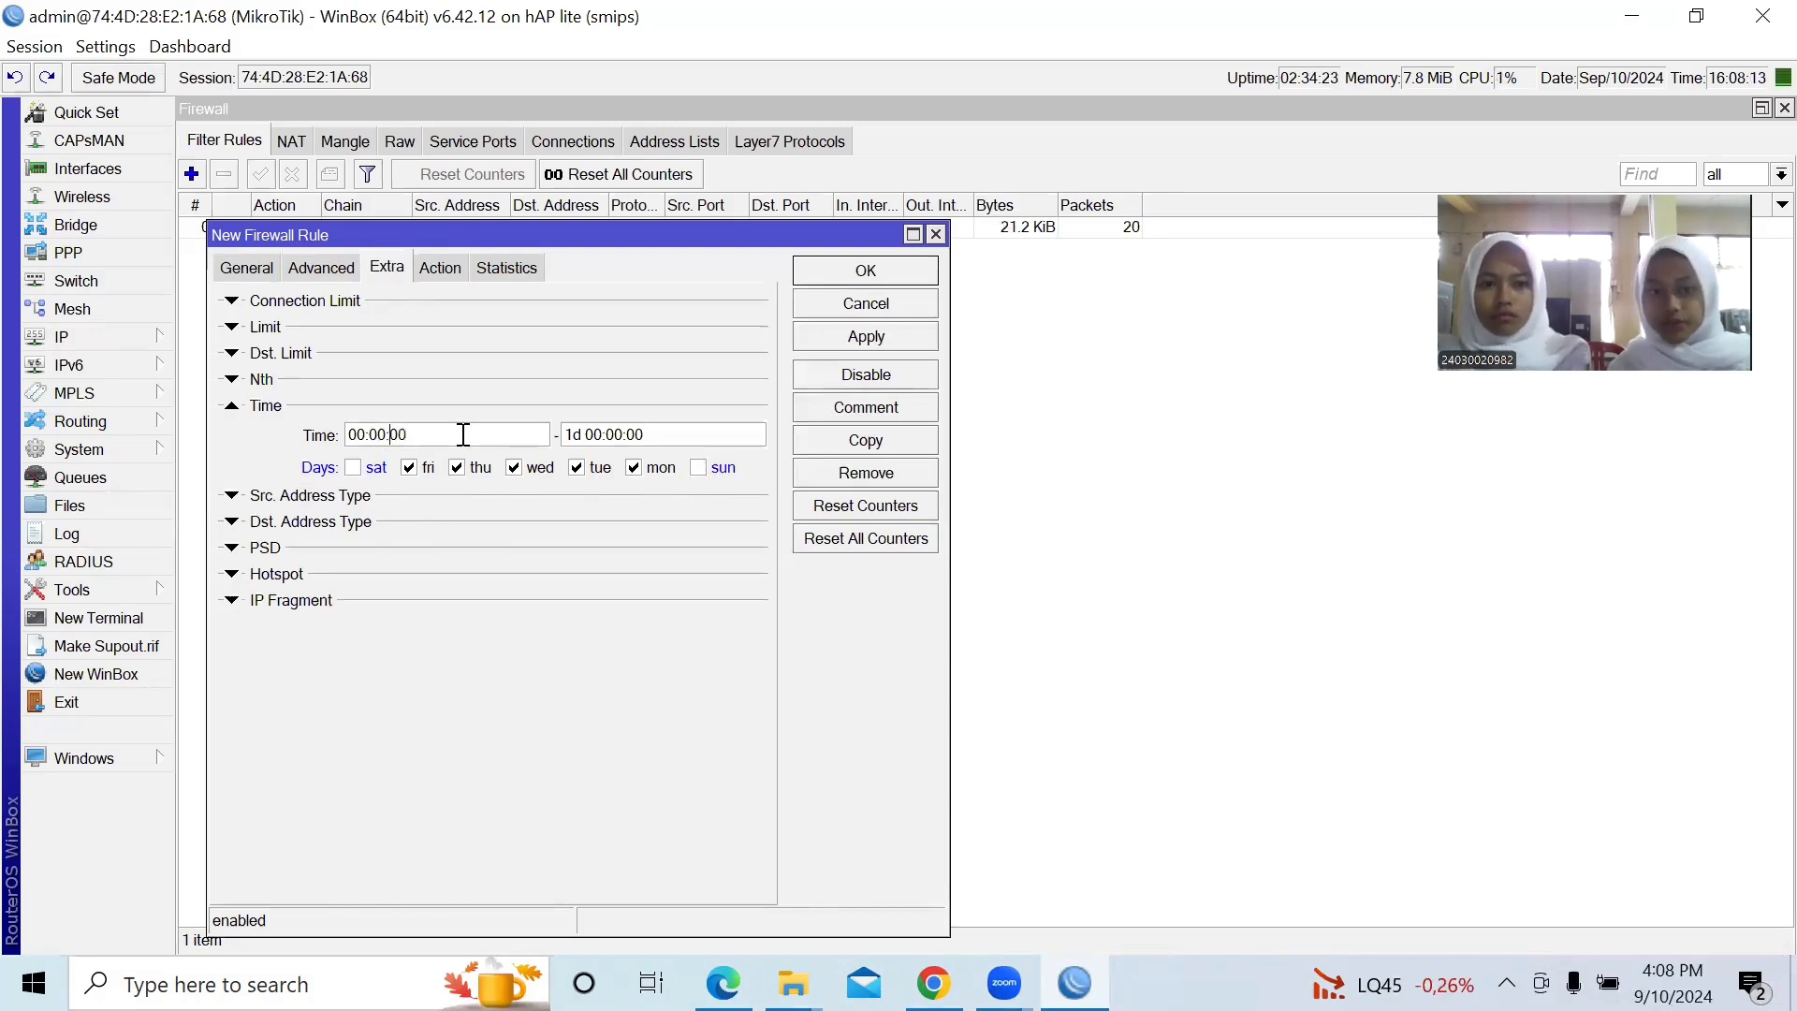
{"action": "type", "text": "7"}
{"action": "left_click", "coordinate": [605, 444]}
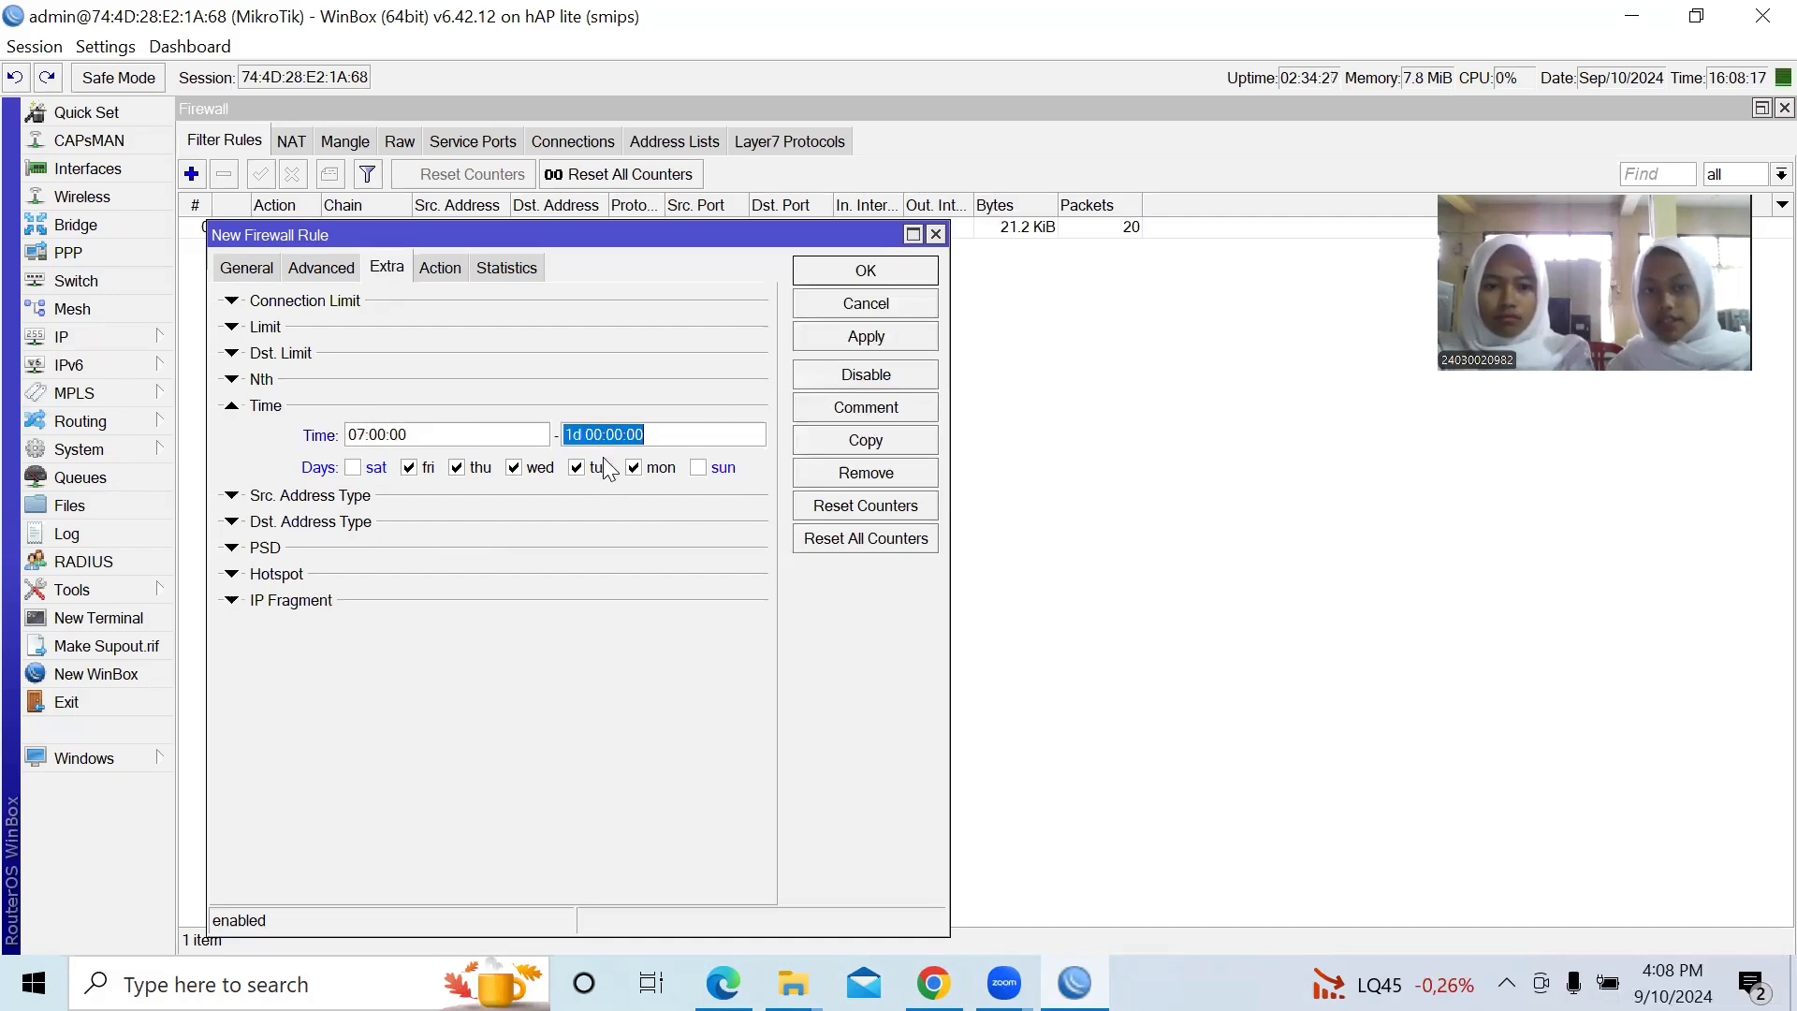
{"action": "left_click", "coordinate": [579, 444]}
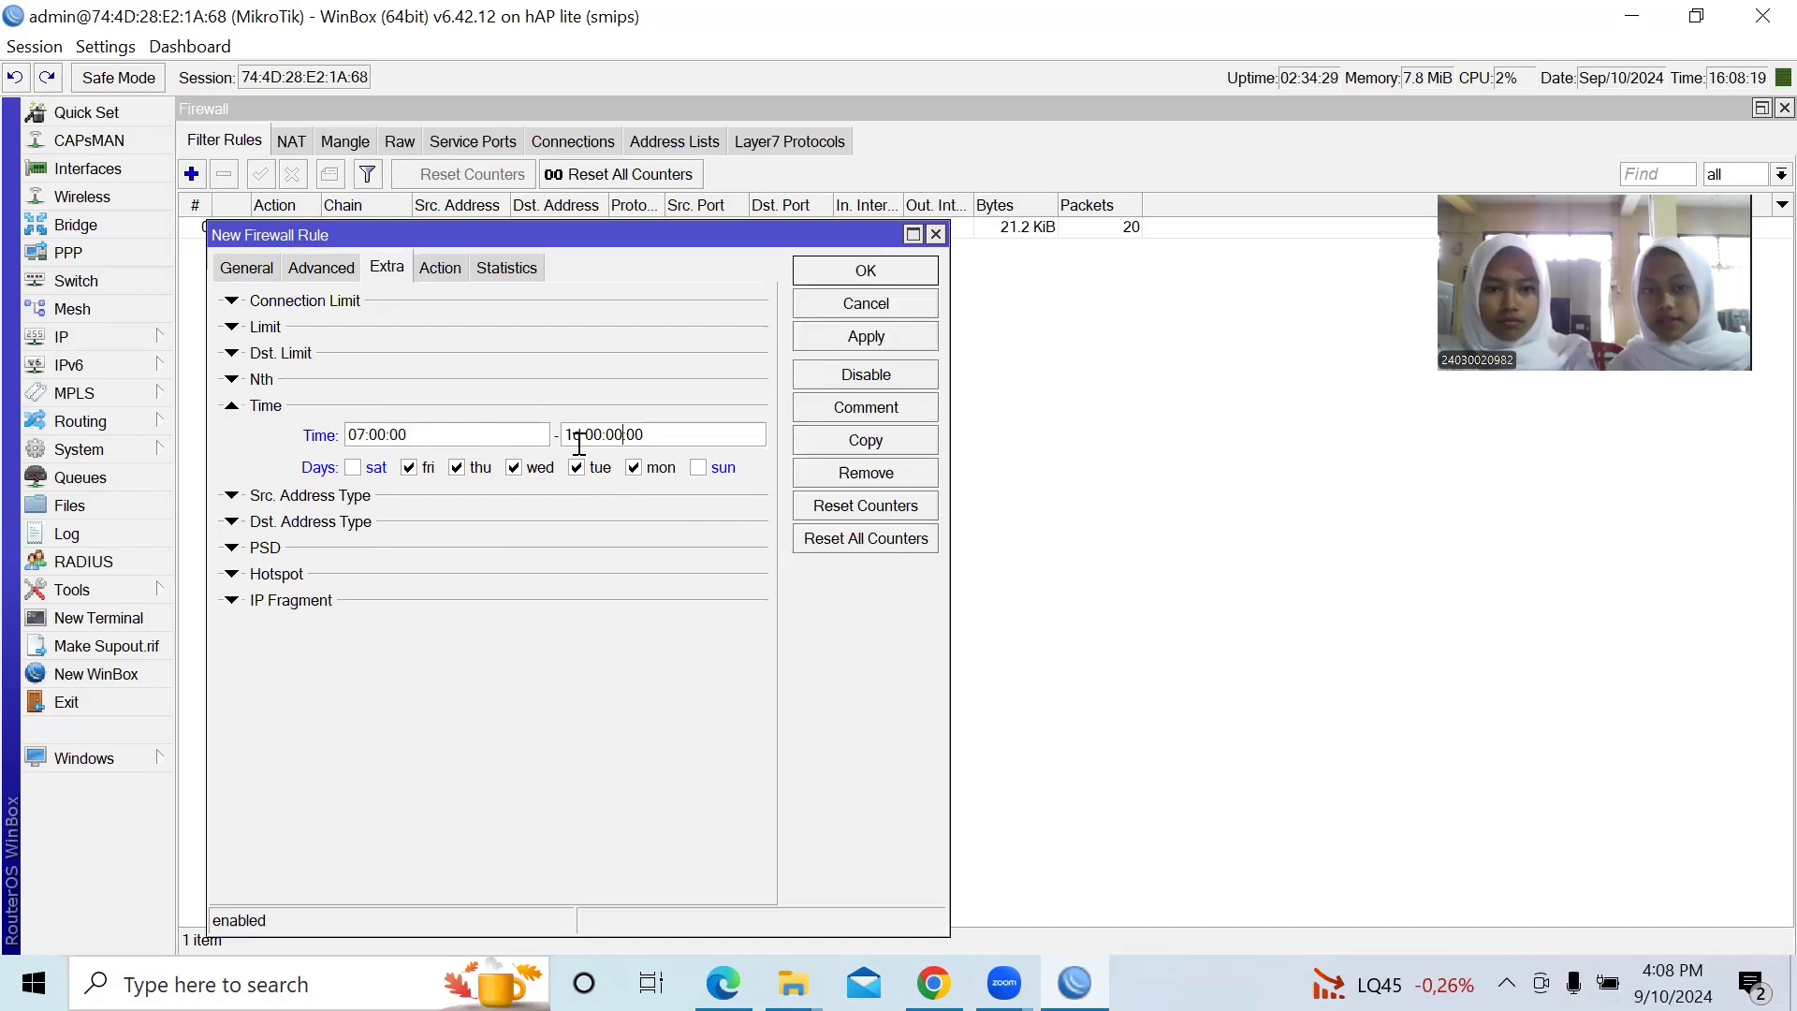
{"action": "key", "text": "BackSpace"}
{"action": "key", "text": "BackSpace"}
{"action": "key", "text": "BackSpace"}
{"action": "key", "text": "BackSpace"}
{"action": "key", "text": "BackSpace"}
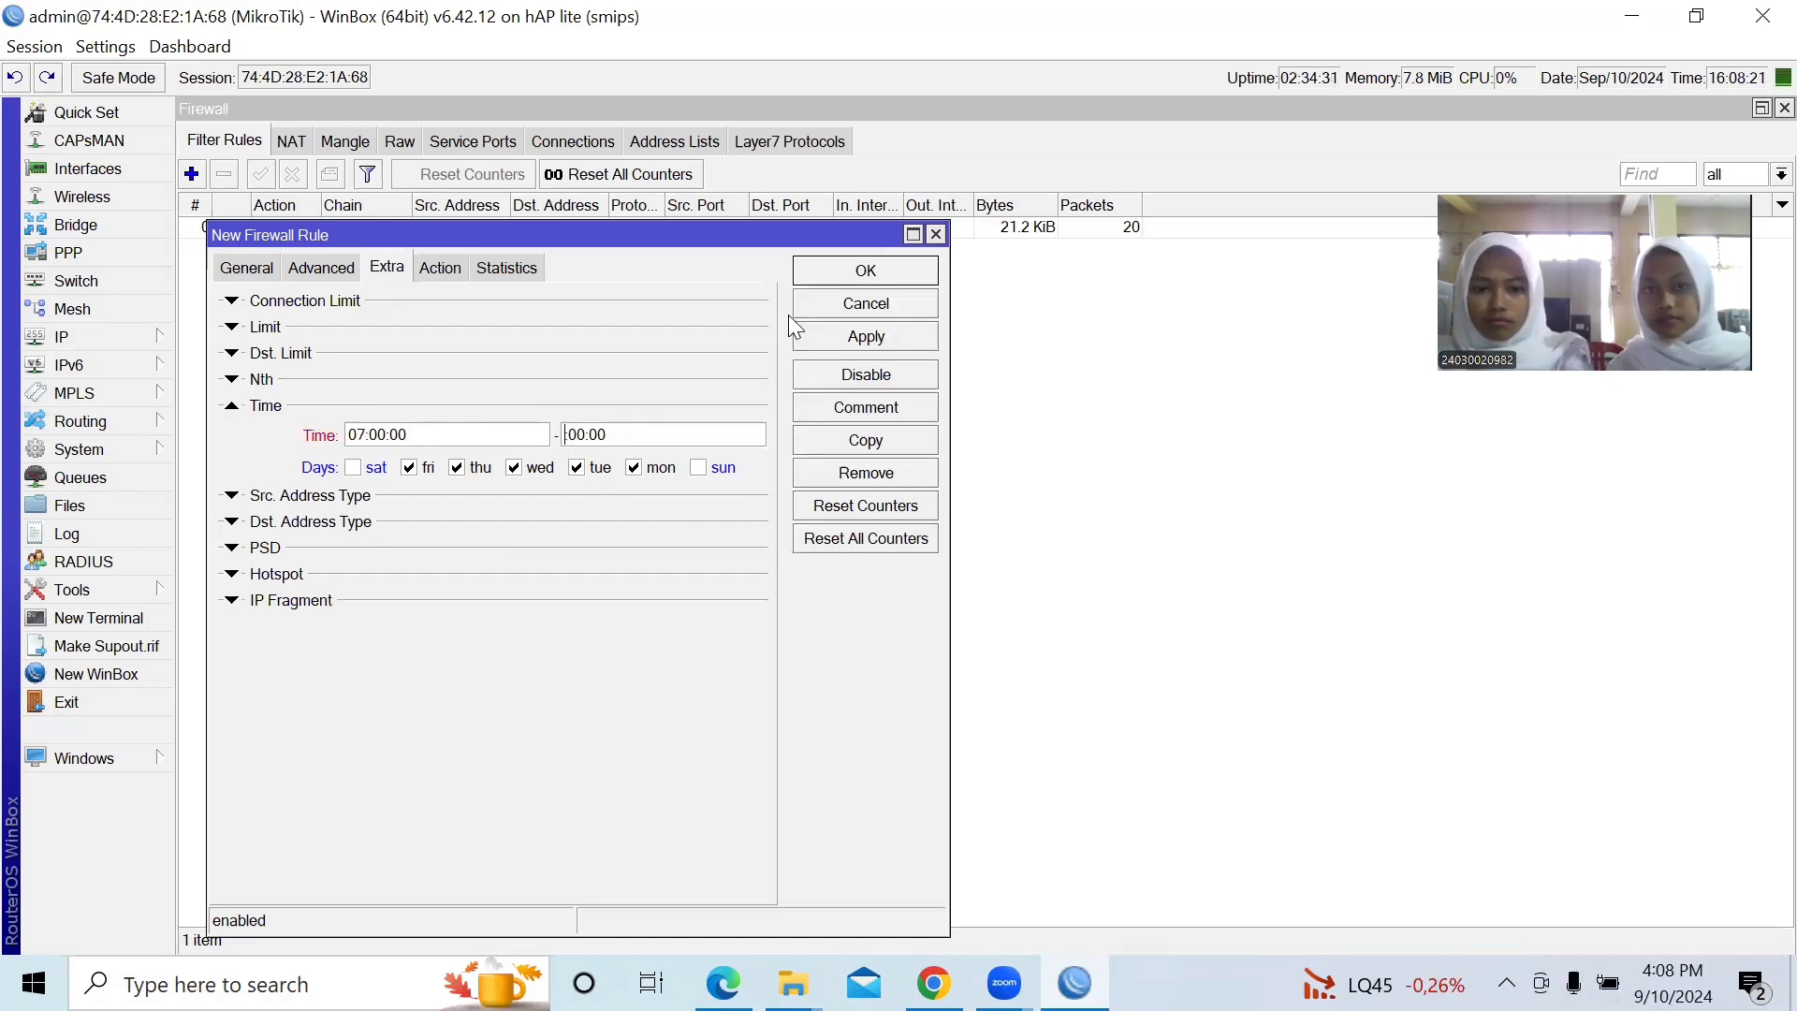
{"action": "type", "text": "08"}
{"action": "key", "text": "Delete"}
{"action": "key", "text": "Delete"}
{"action": "key", "text": "Delete"}
{"action": "type", "text": ":59"}
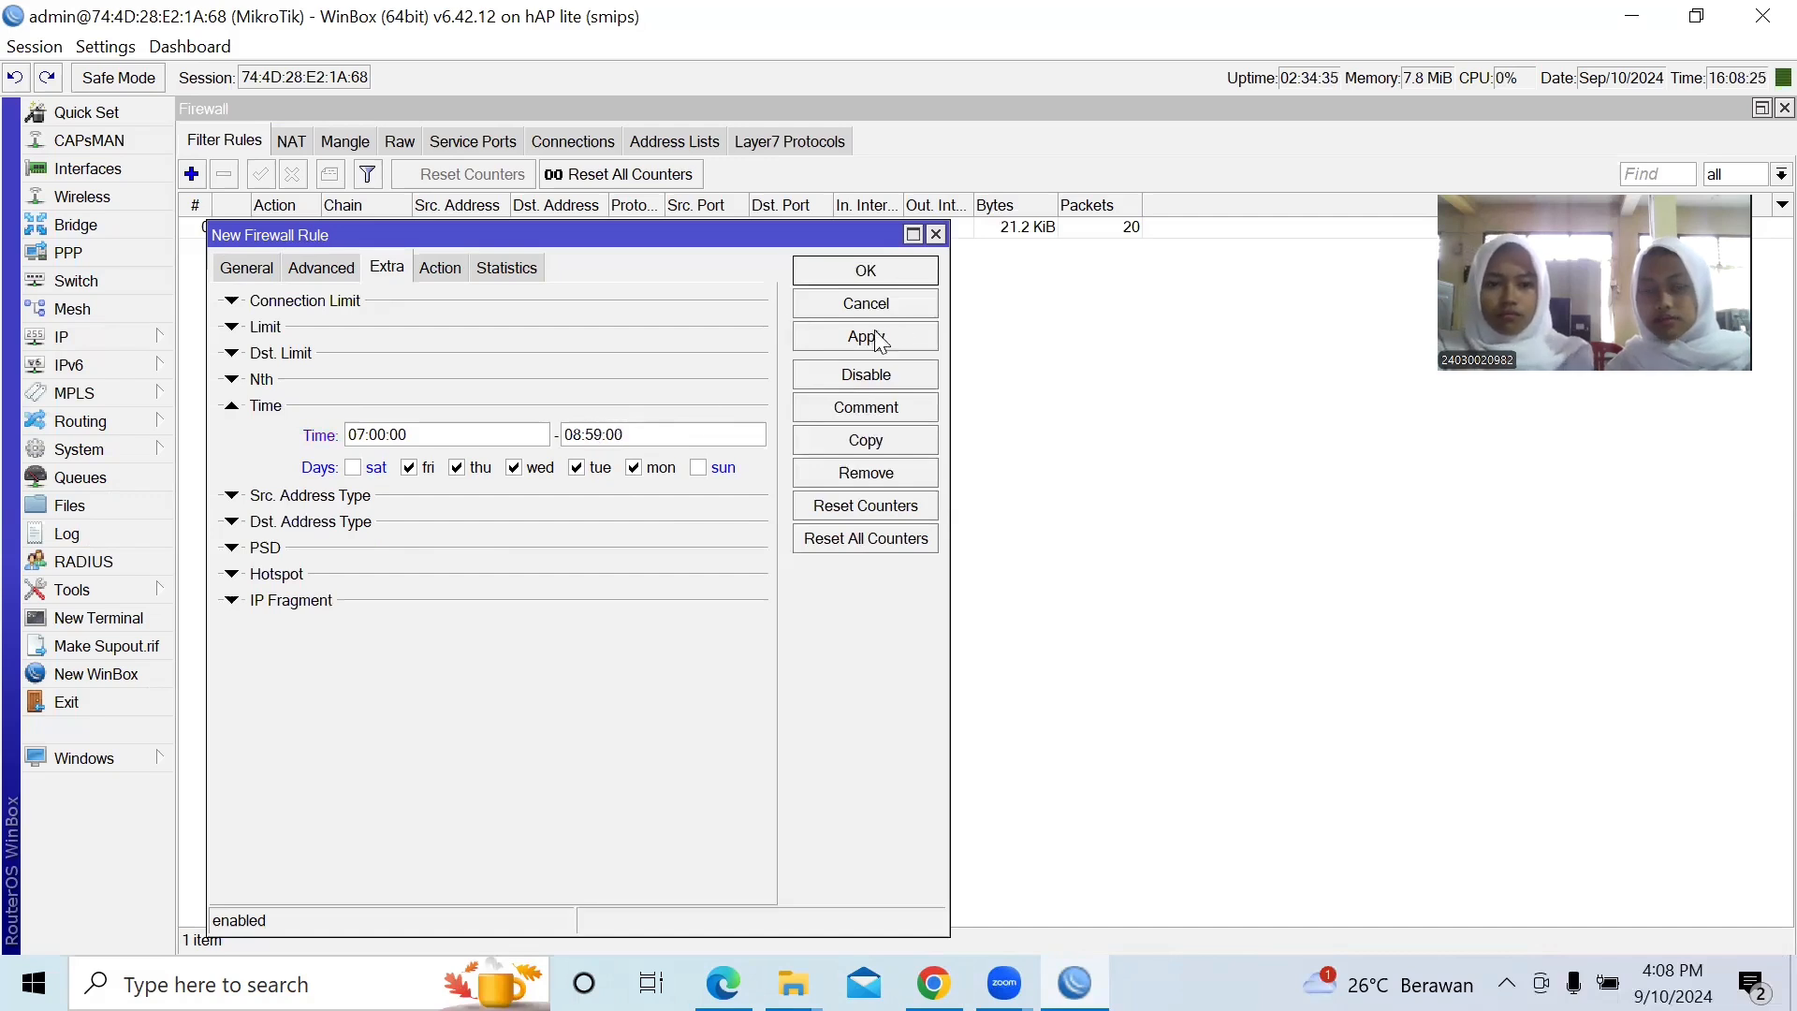
- Set the second rule's action to drop and save the rule
{"action": "left_click", "coordinate": [456, 262]}
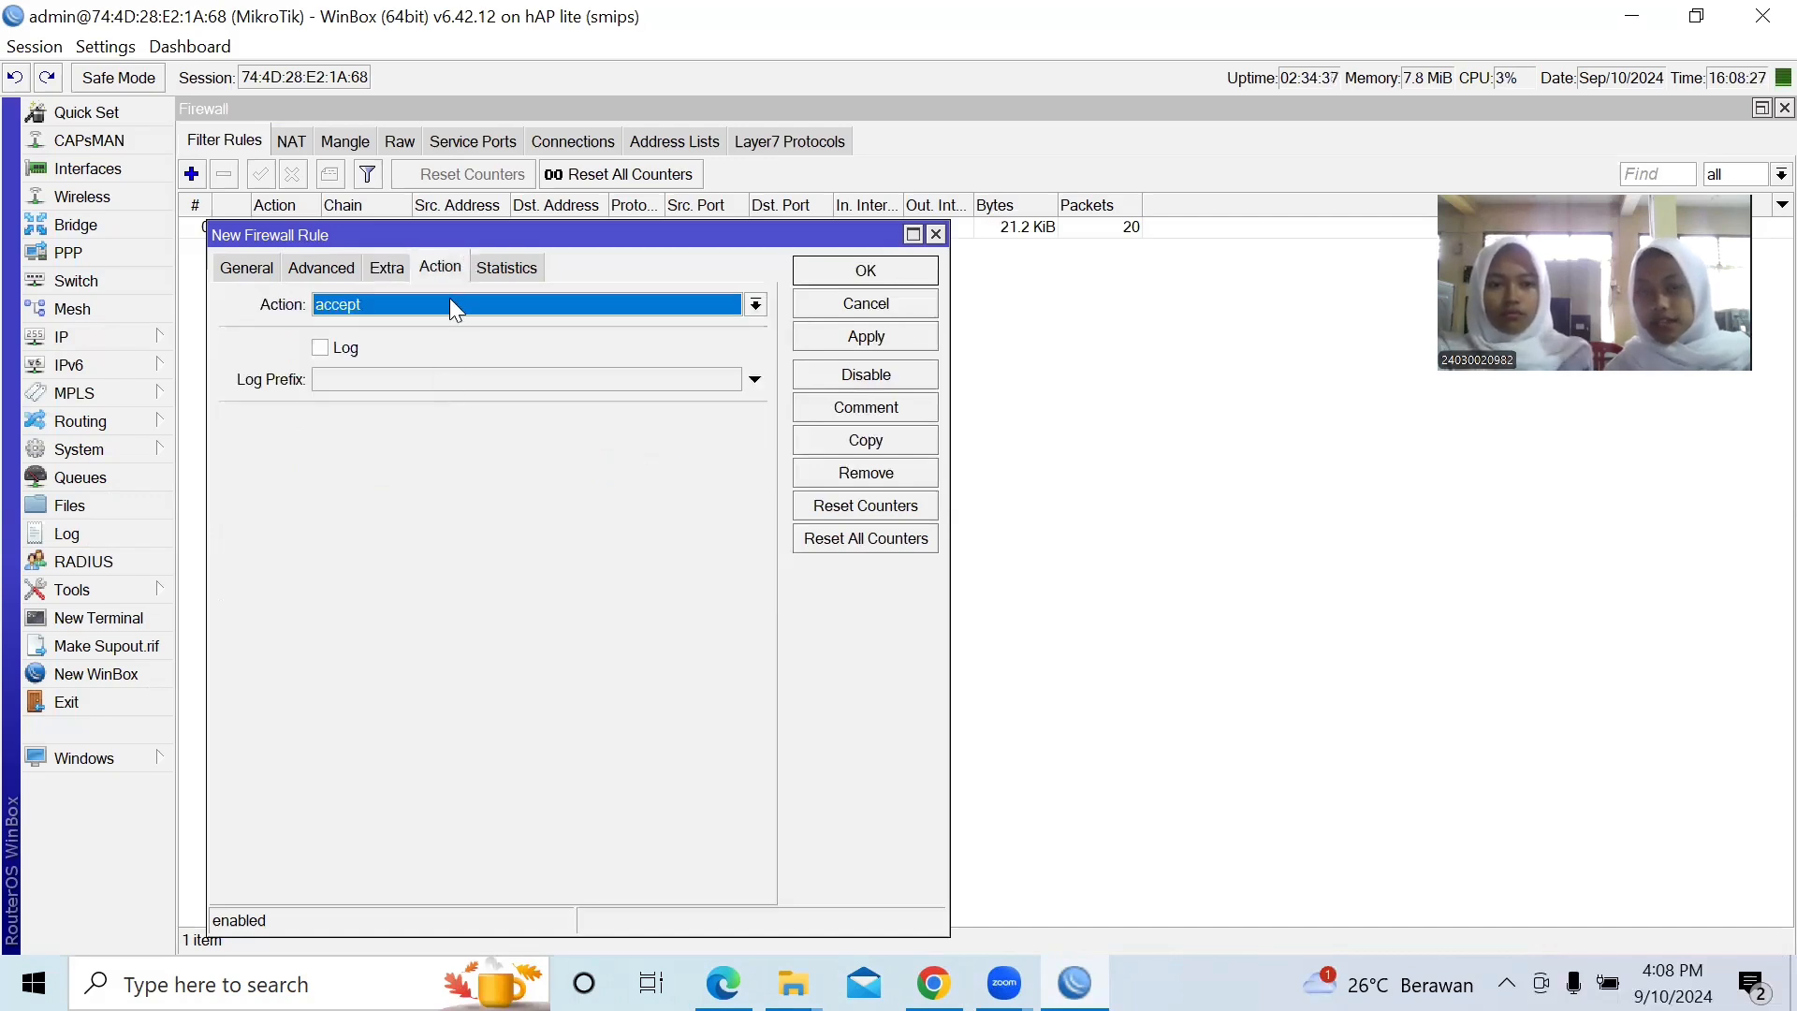
{"action": "left_click", "coordinate": [451, 304]}
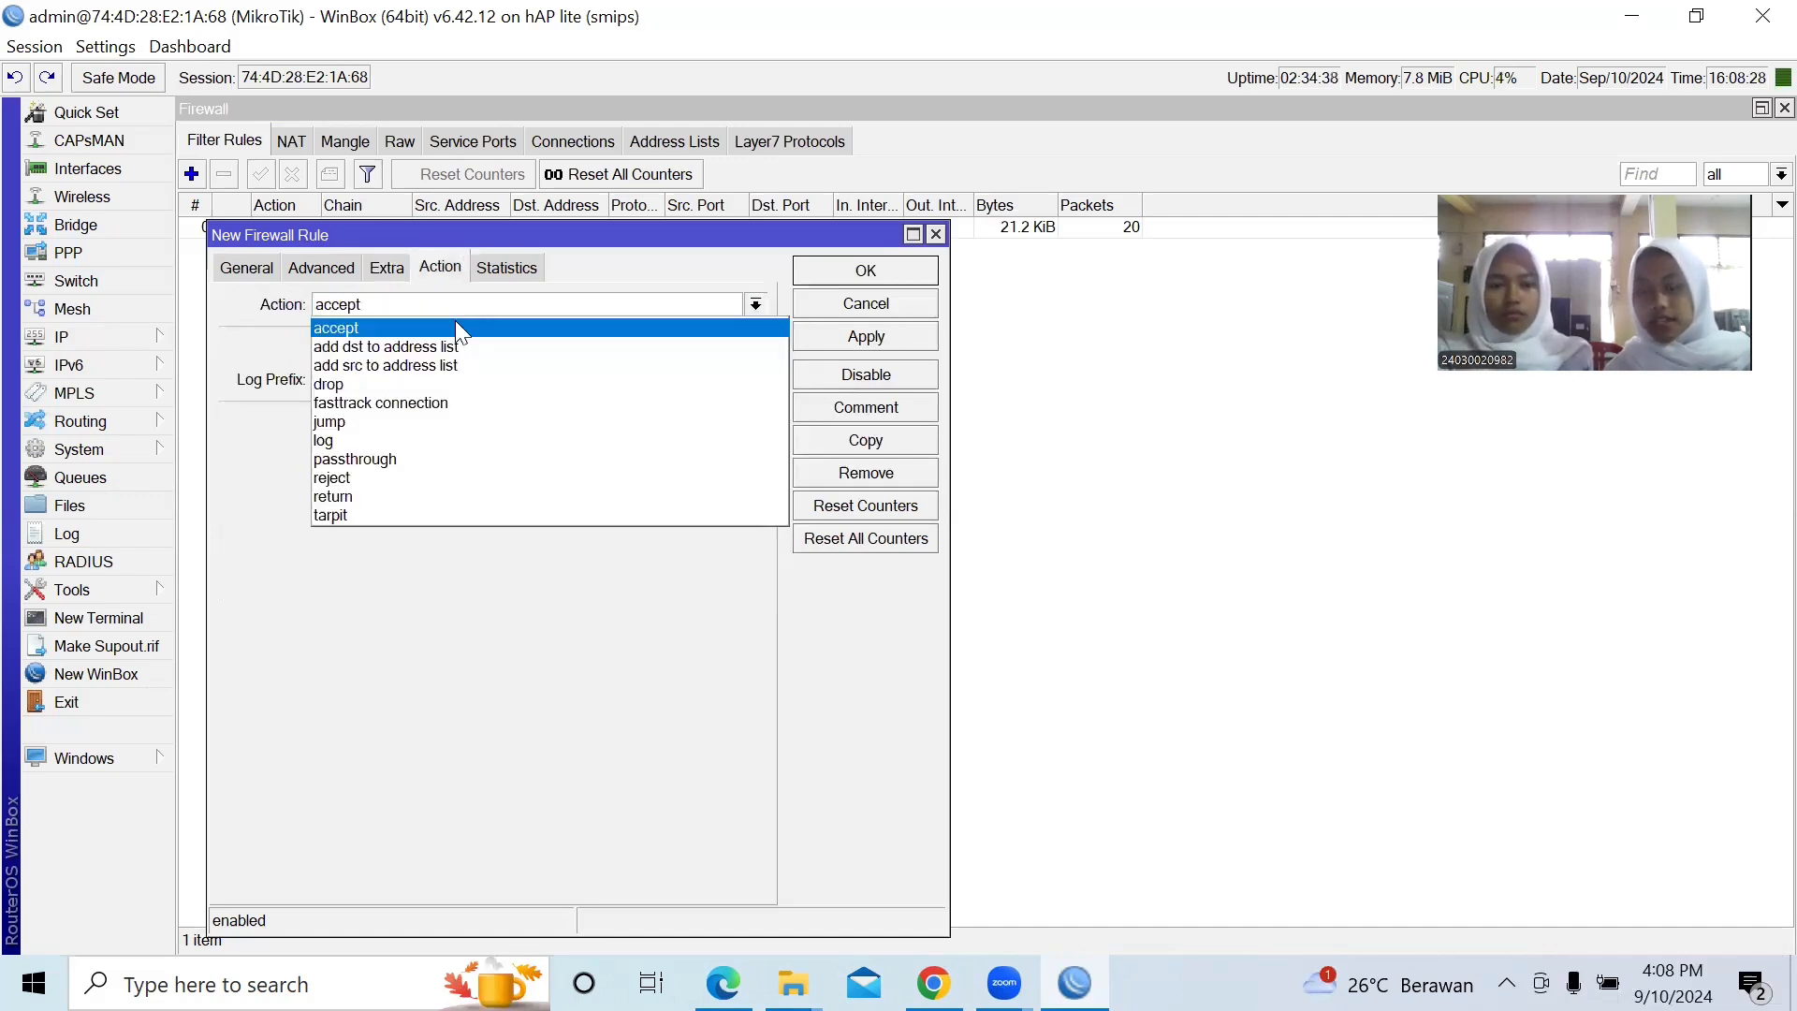
{"action": "left_click", "coordinate": [485, 385]}
{"action": "left_click", "coordinate": [840, 275]}
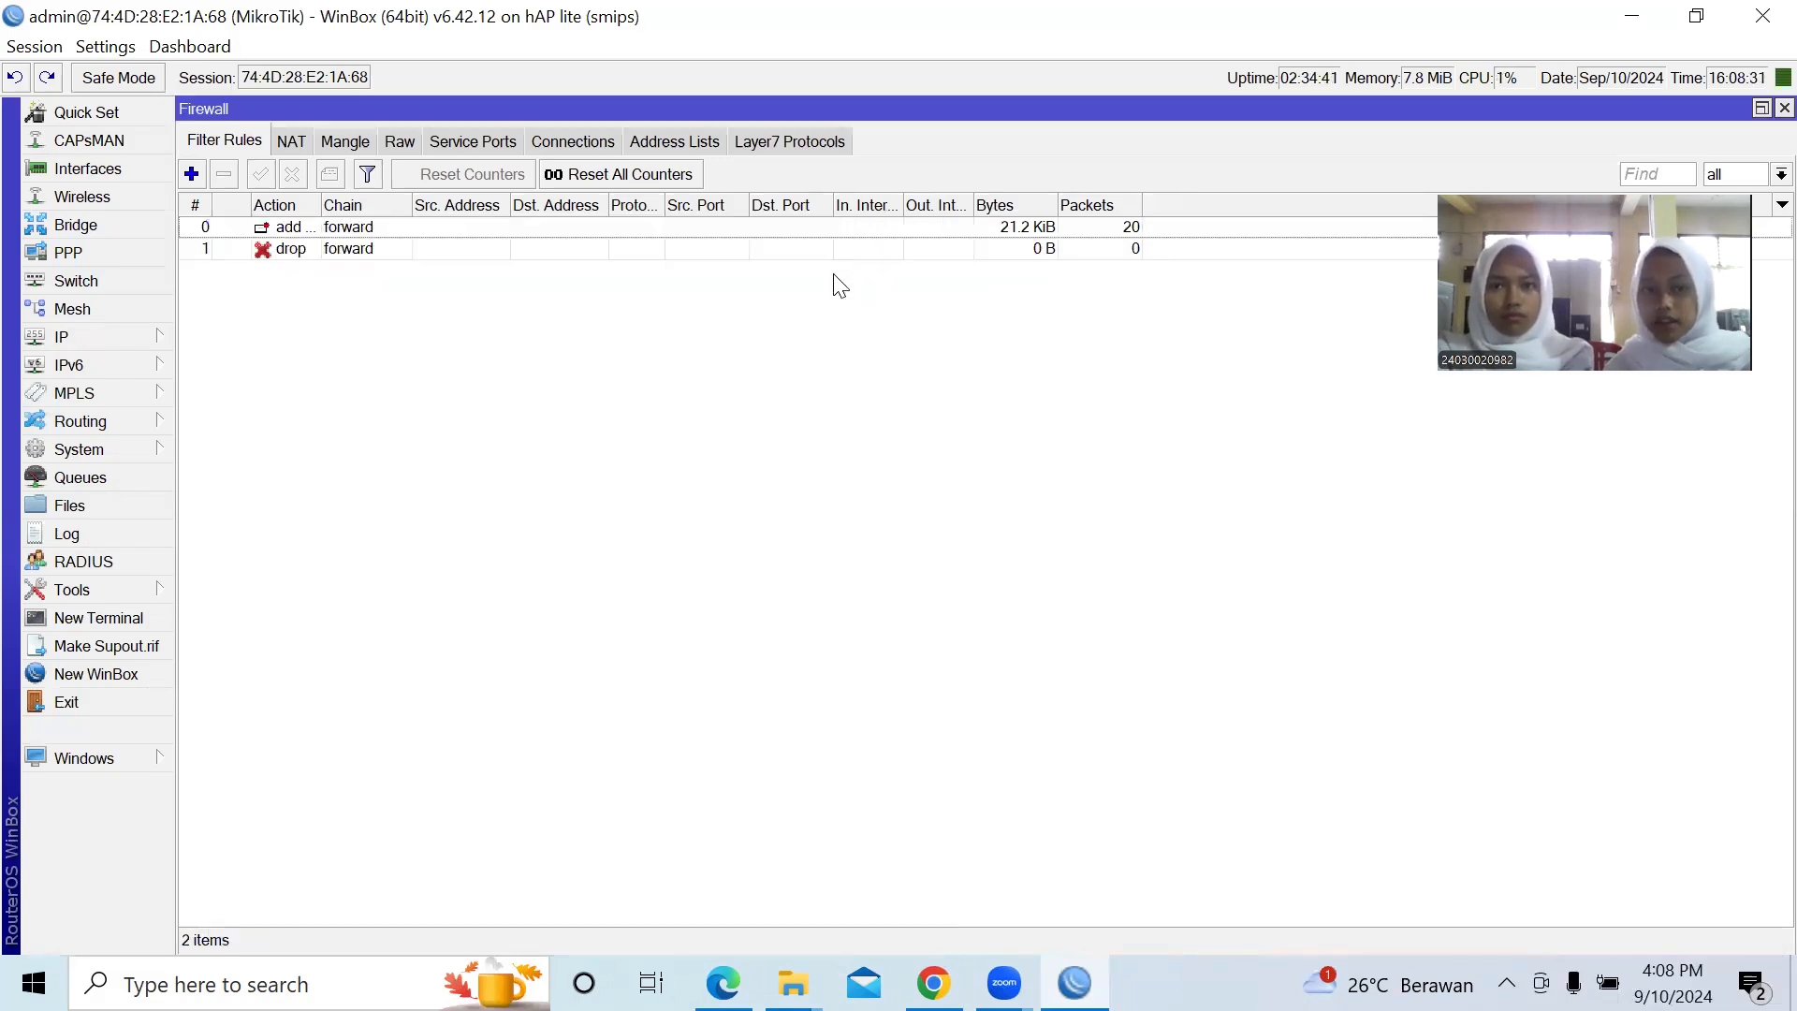
- Start a third filter rule on the forward chain with "ip tiktok" as its destination address list
{"action": "left_click", "coordinate": [194, 178]}
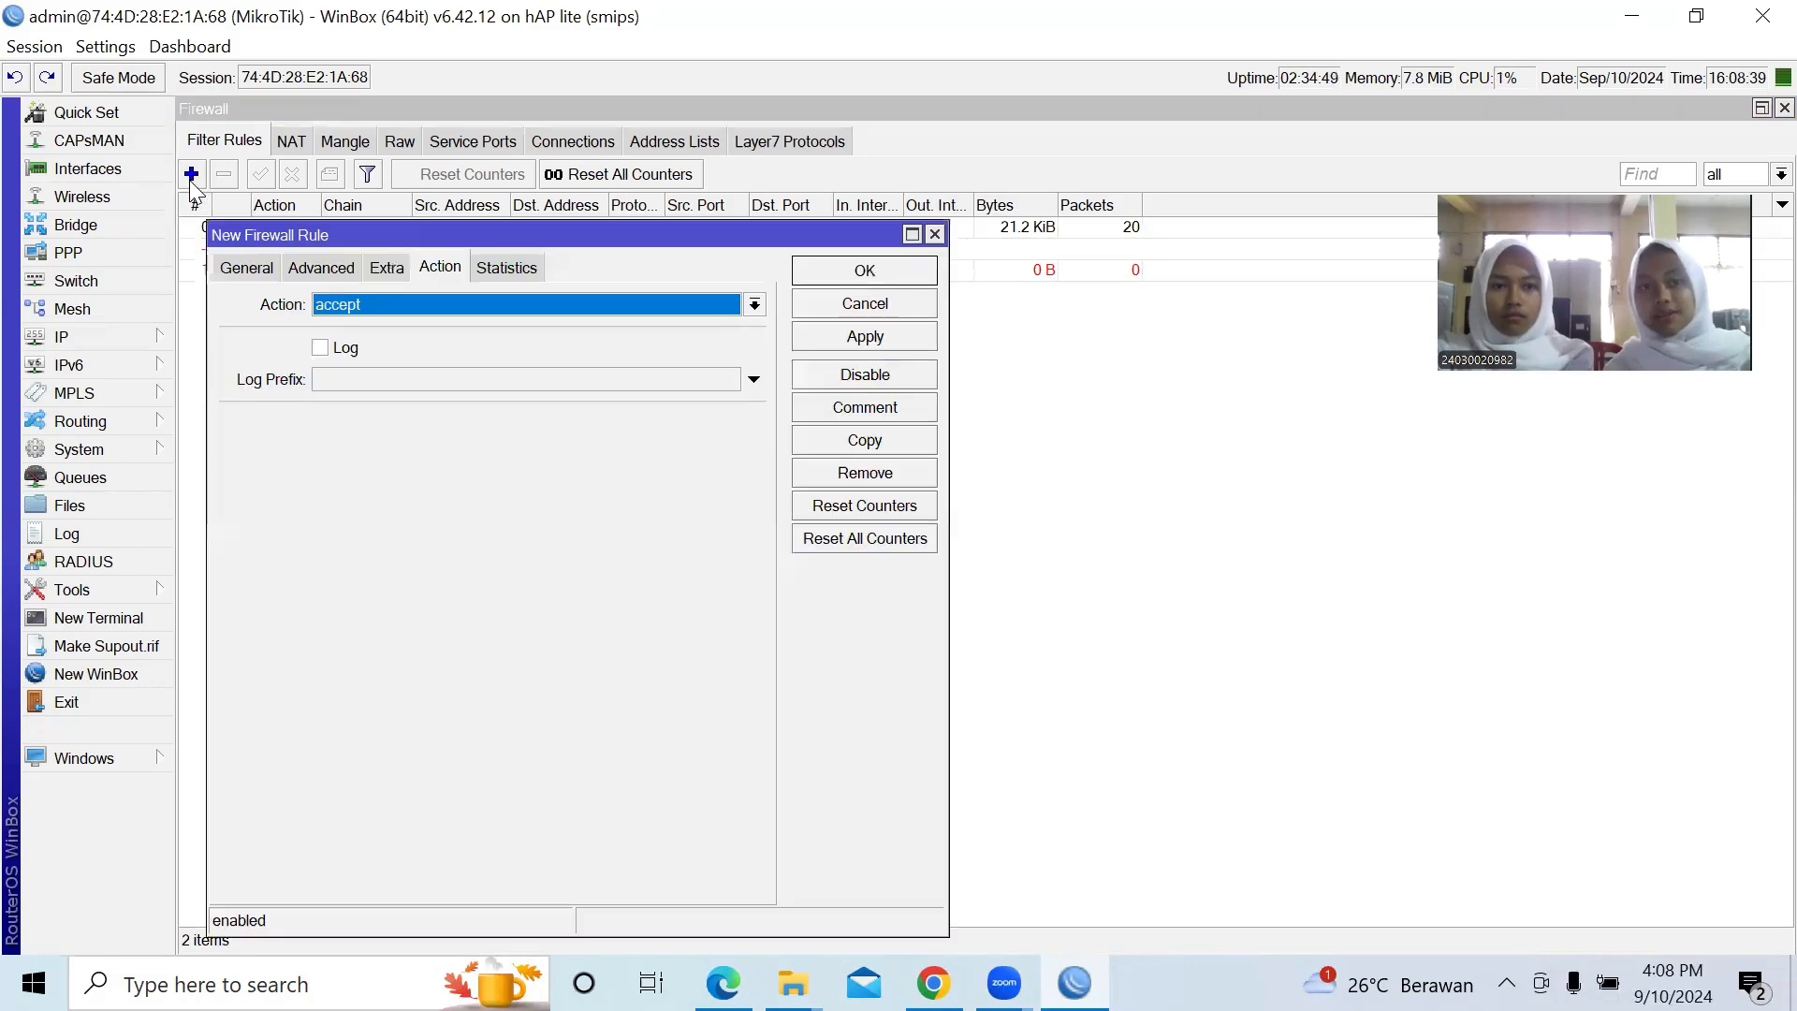
{"action": "left_click", "coordinate": [247, 269]}
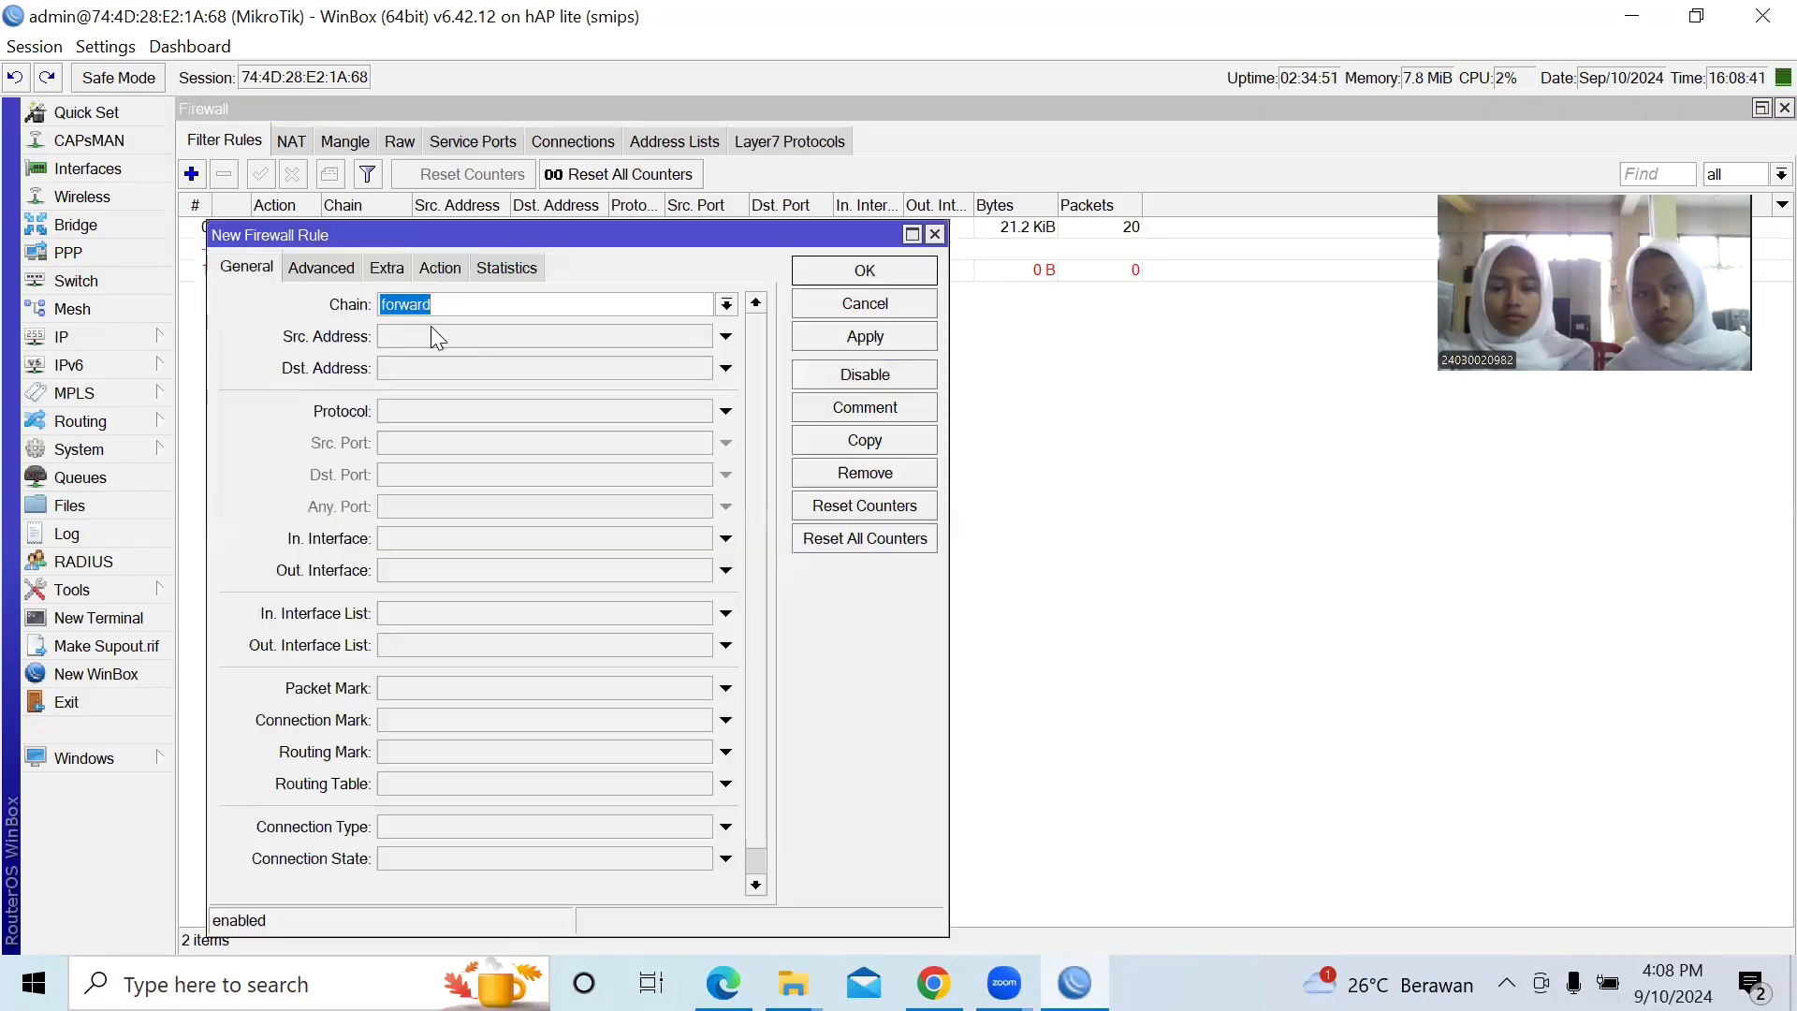
{"action": "left_click", "coordinate": [322, 271]}
{"action": "left_click", "coordinate": [520, 335]}
{"action": "left_click", "coordinate": [700, 337]}
{"action": "left_click", "coordinate": [683, 361]}
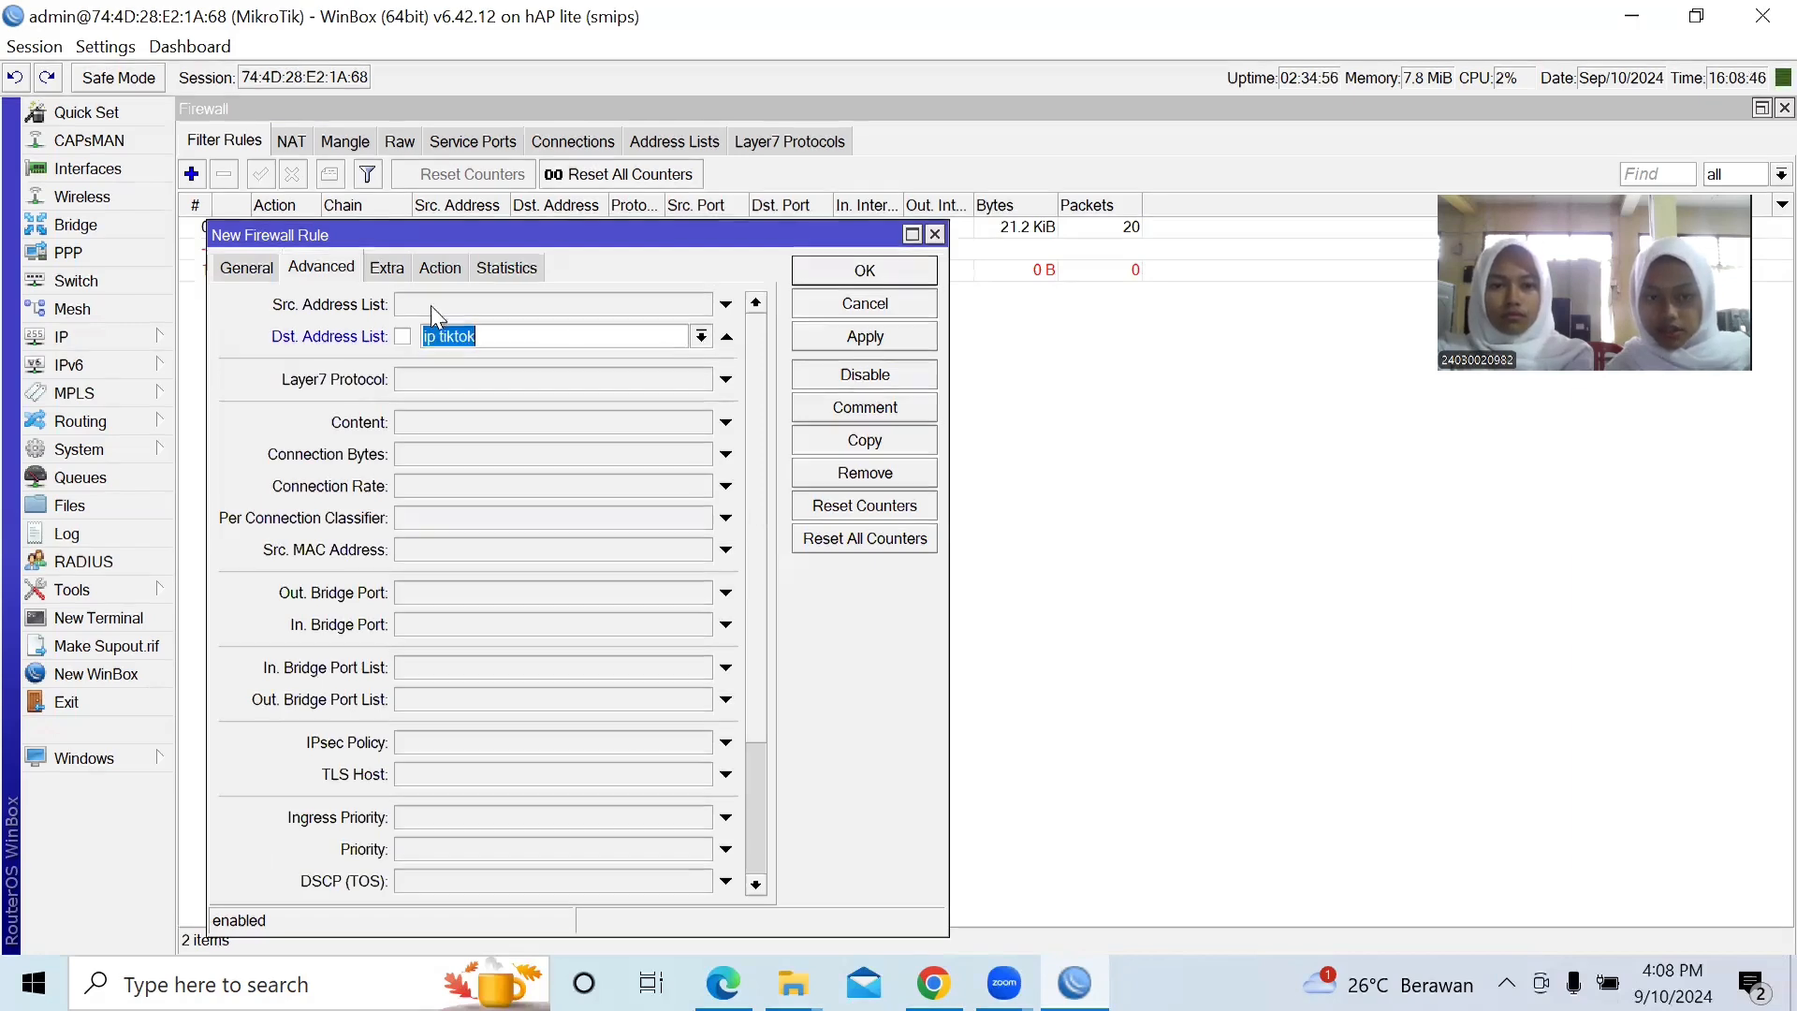
- Add a time condition to the third rule that excludes Saturday and Sunday
{"action": "left_click", "coordinate": [386, 268]}
{"action": "left_click", "coordinate": [266, 406]}
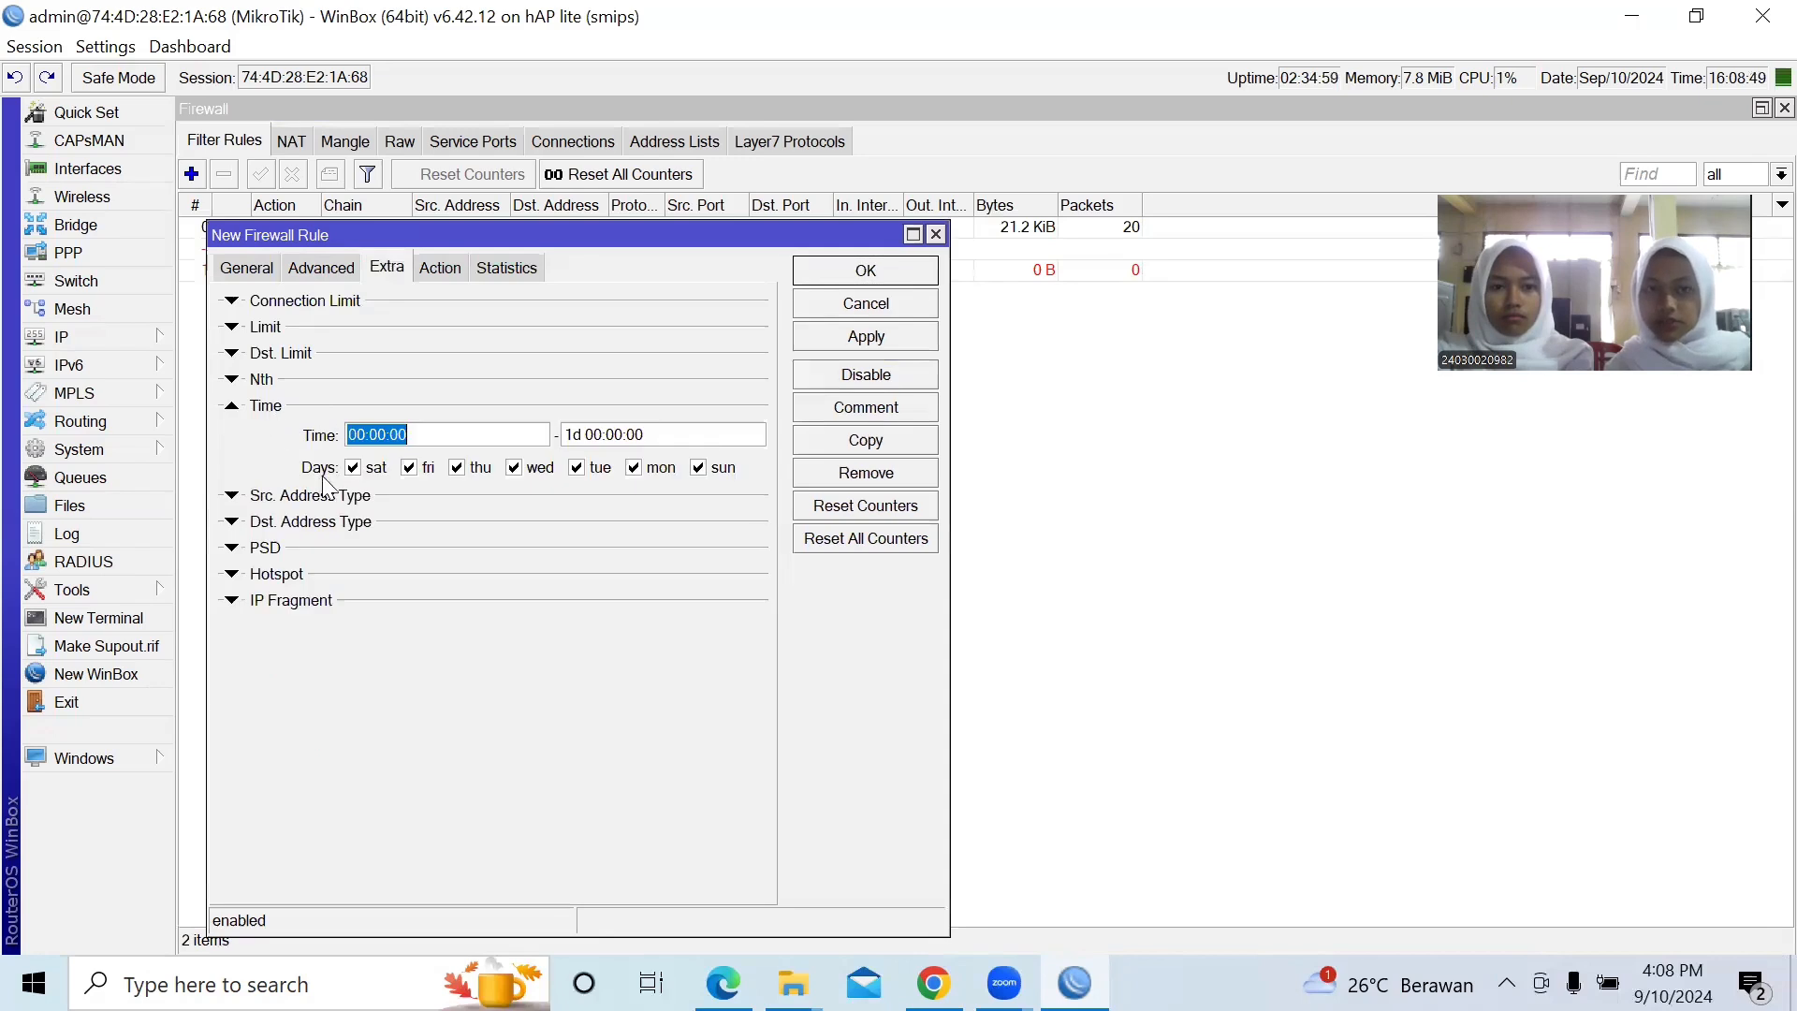
{"action": "left_click", "coordinate": [359, 468]}
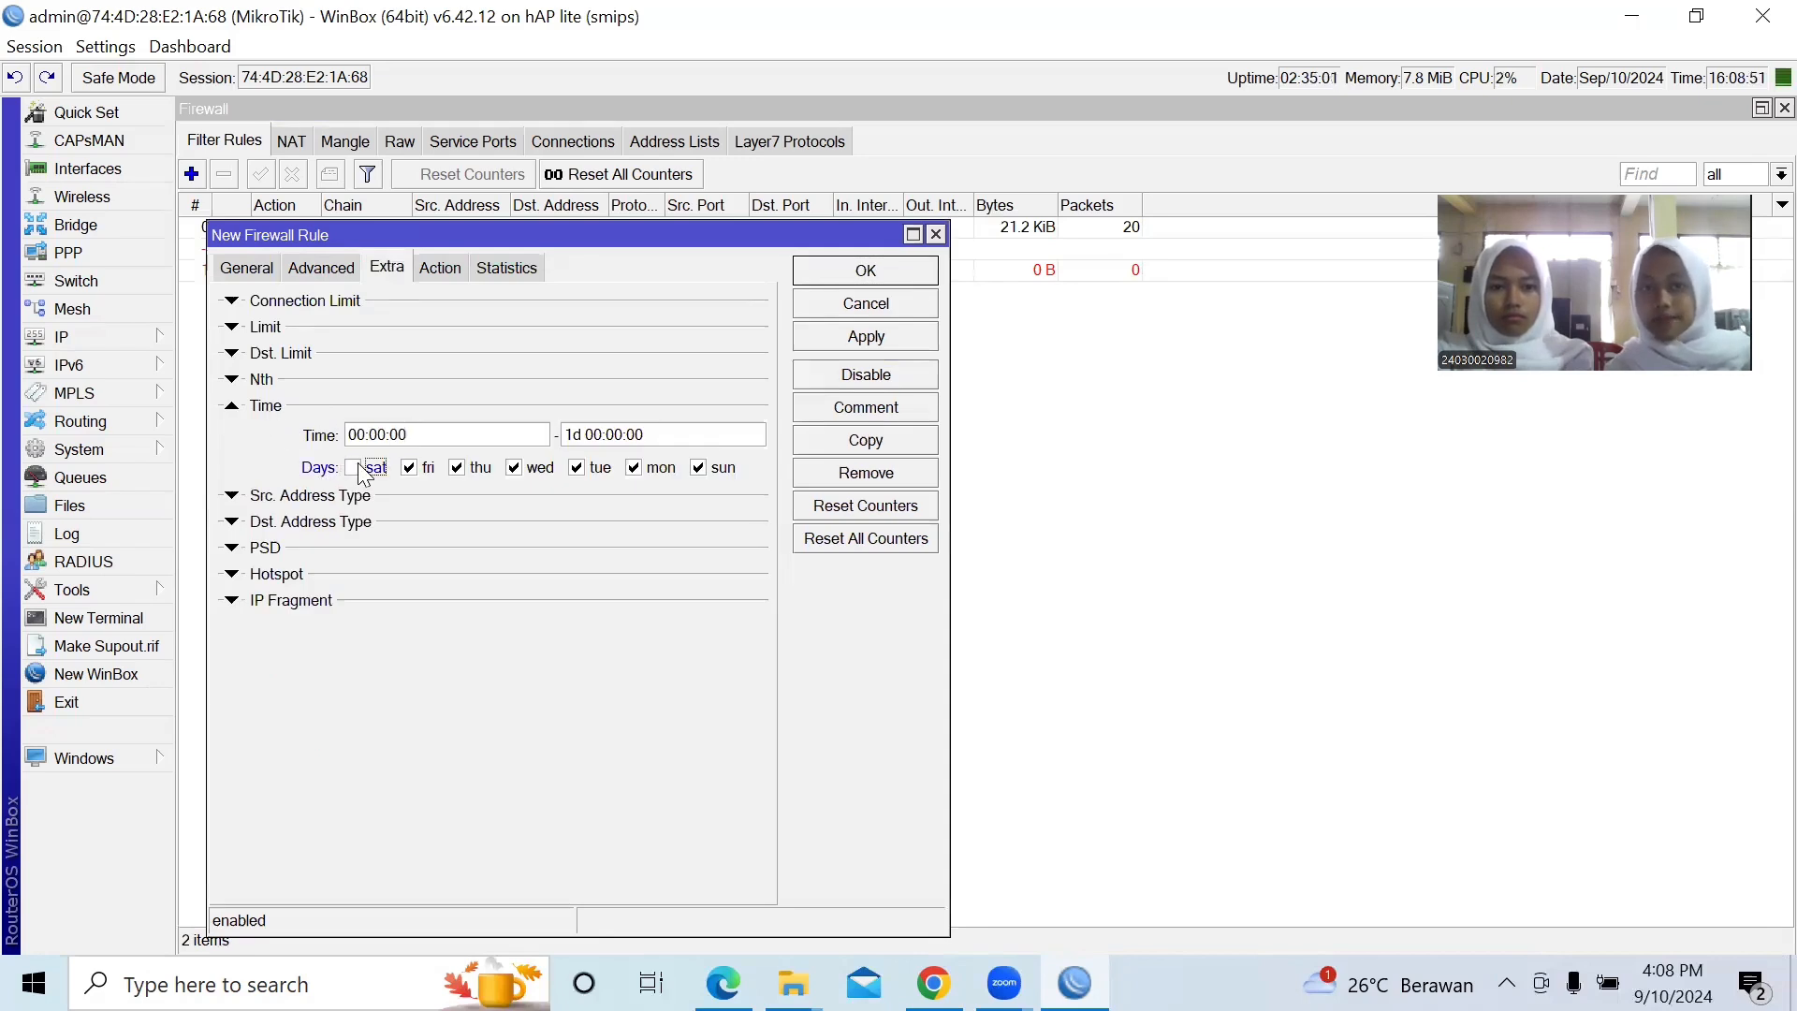
{"action": "left_click", "coordinate": [700, 467]}
- Set the third rule's time range from 09:00:00 to 09:30:00 and save it with the accept action
{"action": "left_click", "coordinate": [476, 432]}
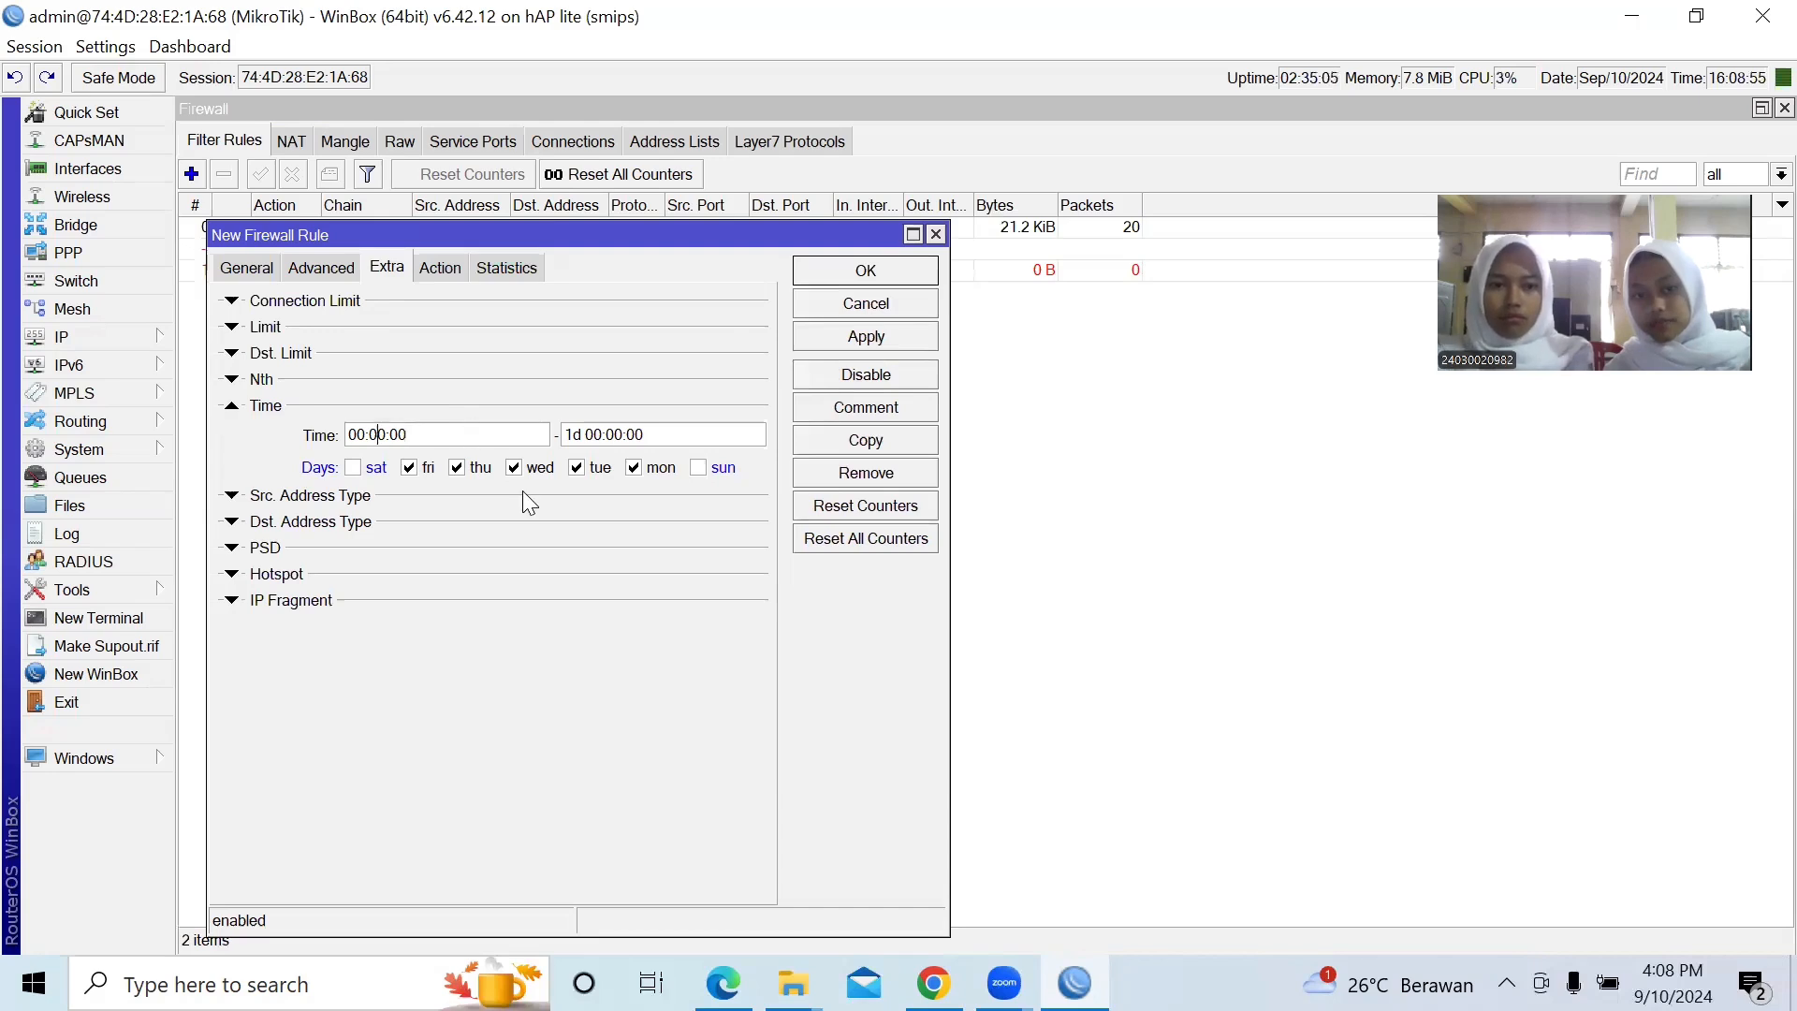
{"action": "key", "text": "BackSpace"}
{"action": "type", "text": "9"}
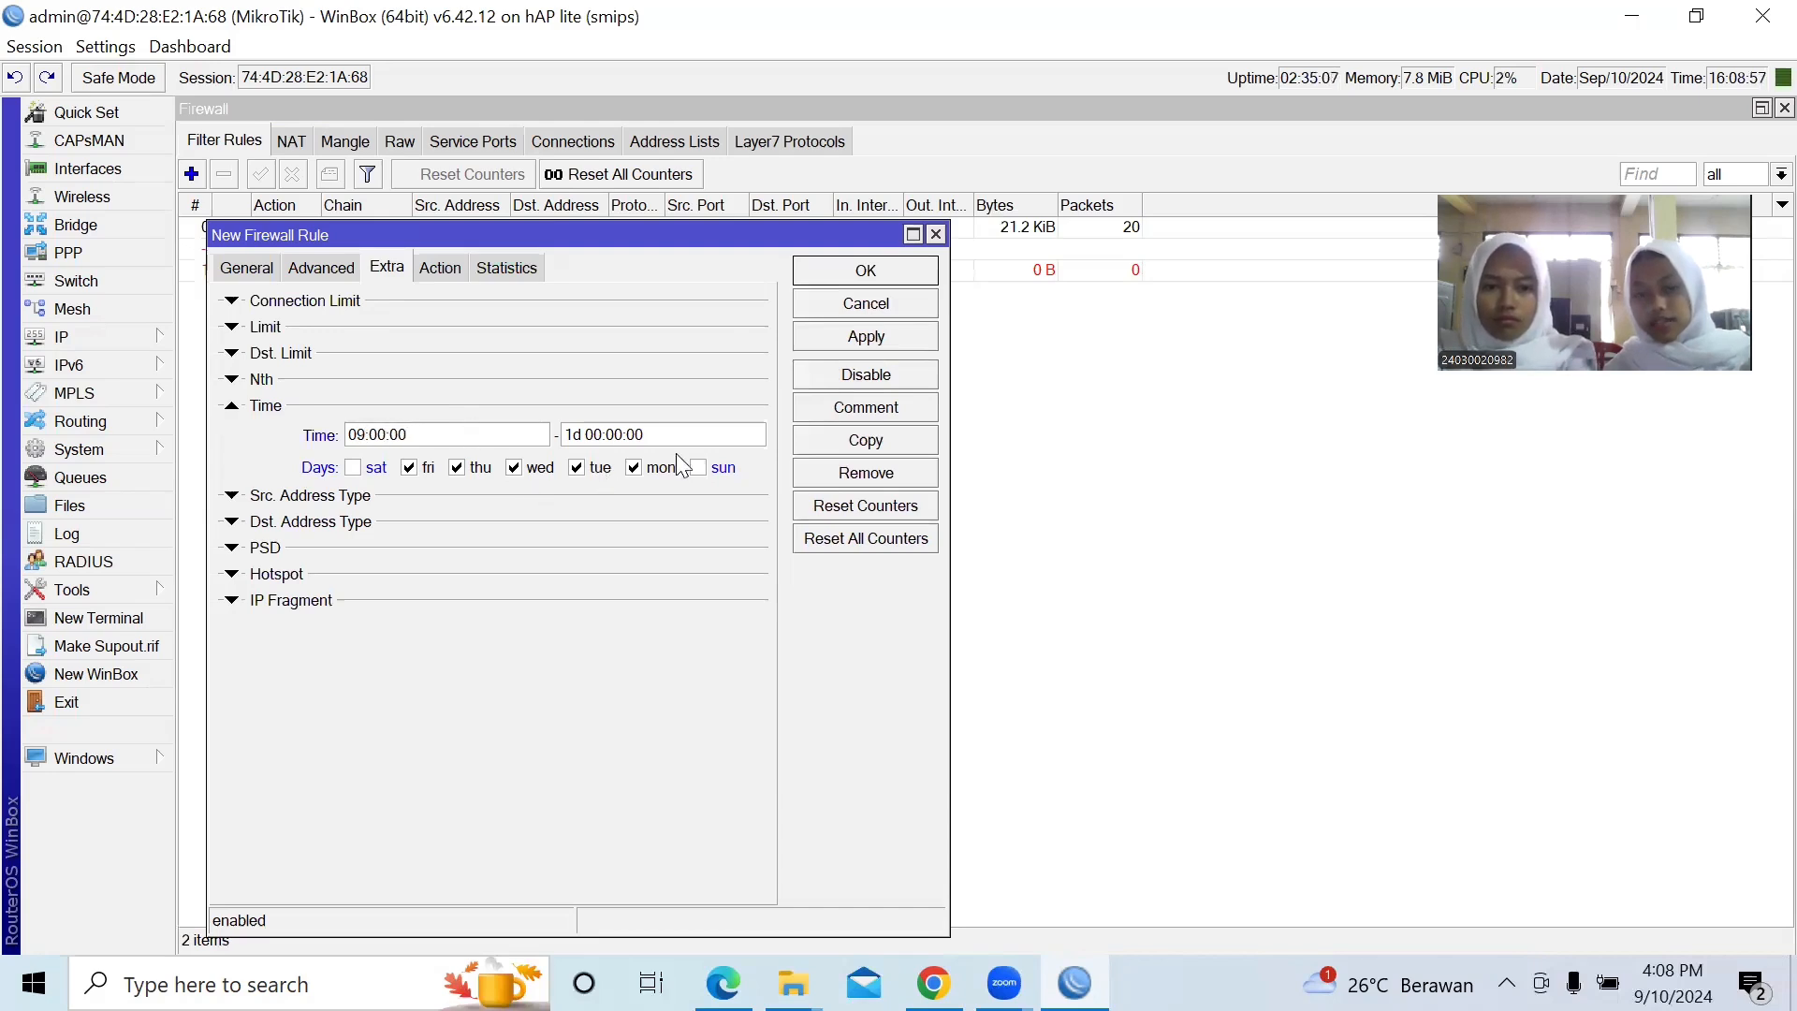
{"action": "key", "text": "Left"}
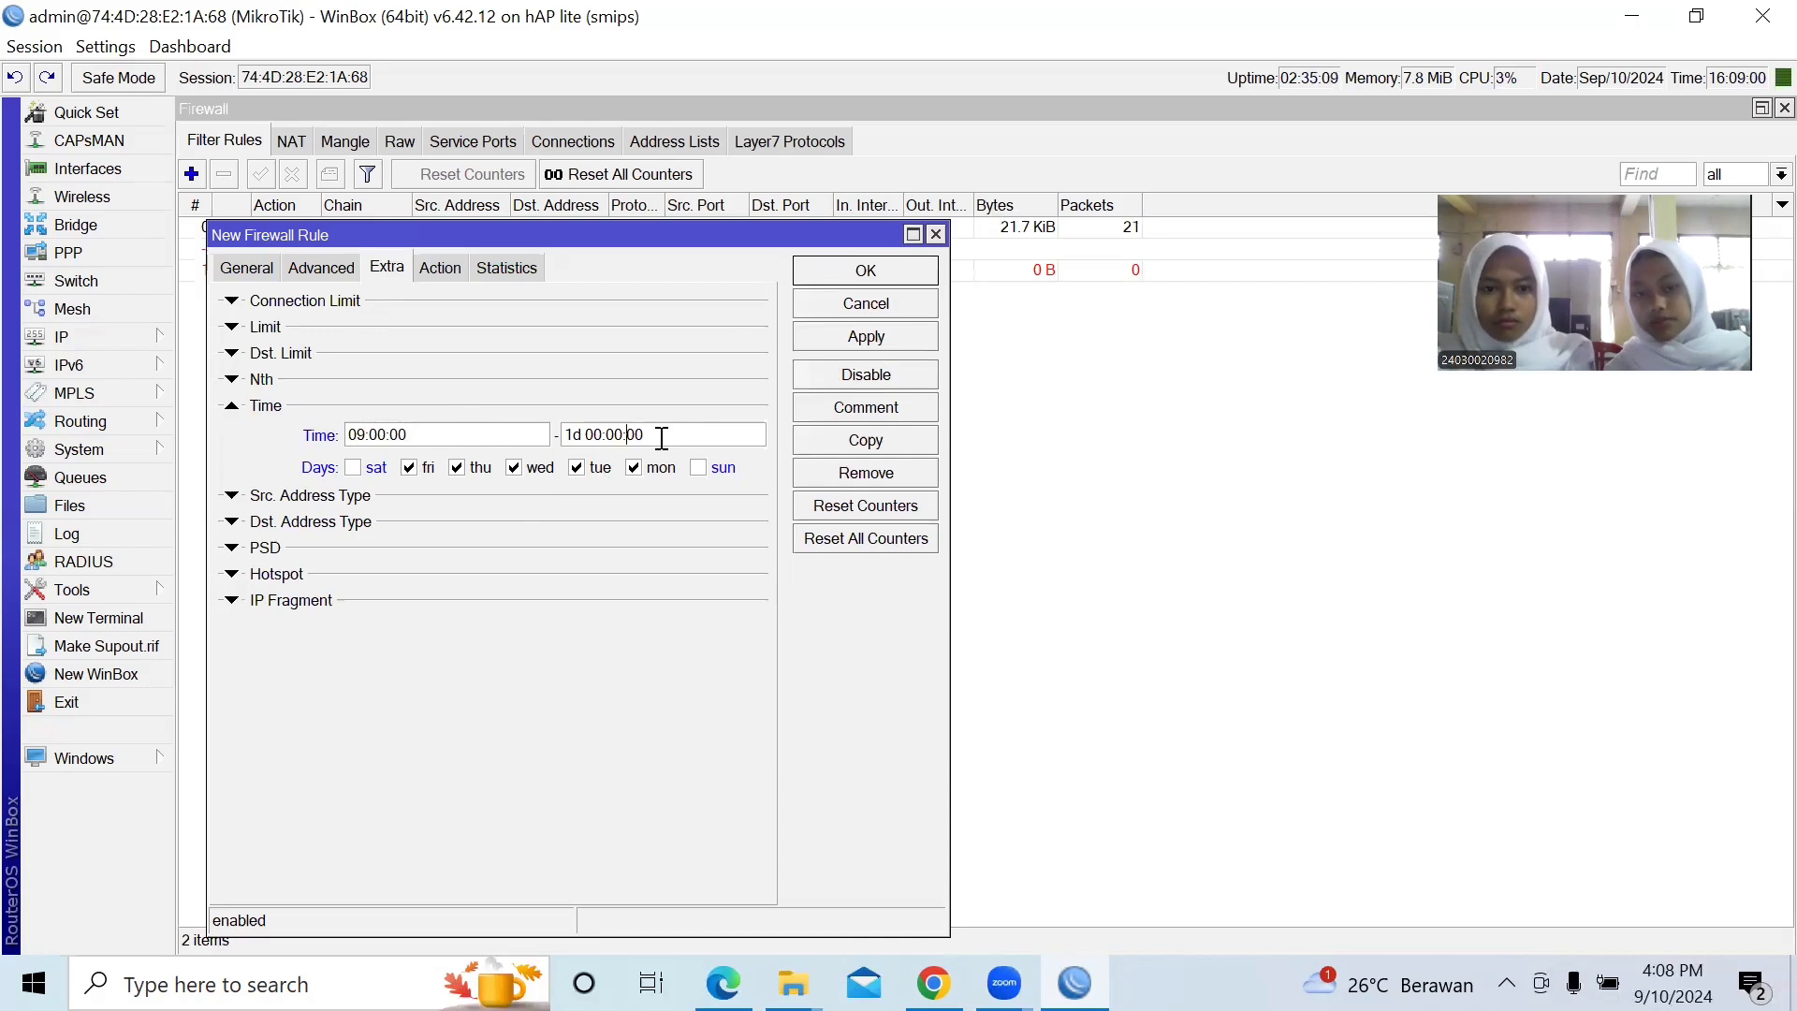
{"action": "key", "text": "Right"}
{"action": "key", "text": "Right"}
{"action": "key", "text": "Right"}
{"action": "key", "text": "Delete"}
{"action": "key", "text": "BackSpace"}
{"action": "key", "text": "BackSpace"}
{"action": "key", "text": "BackSpace"}
{"action": "key", "text": "BackSpace"}
{"action": "type", "text": "09"}
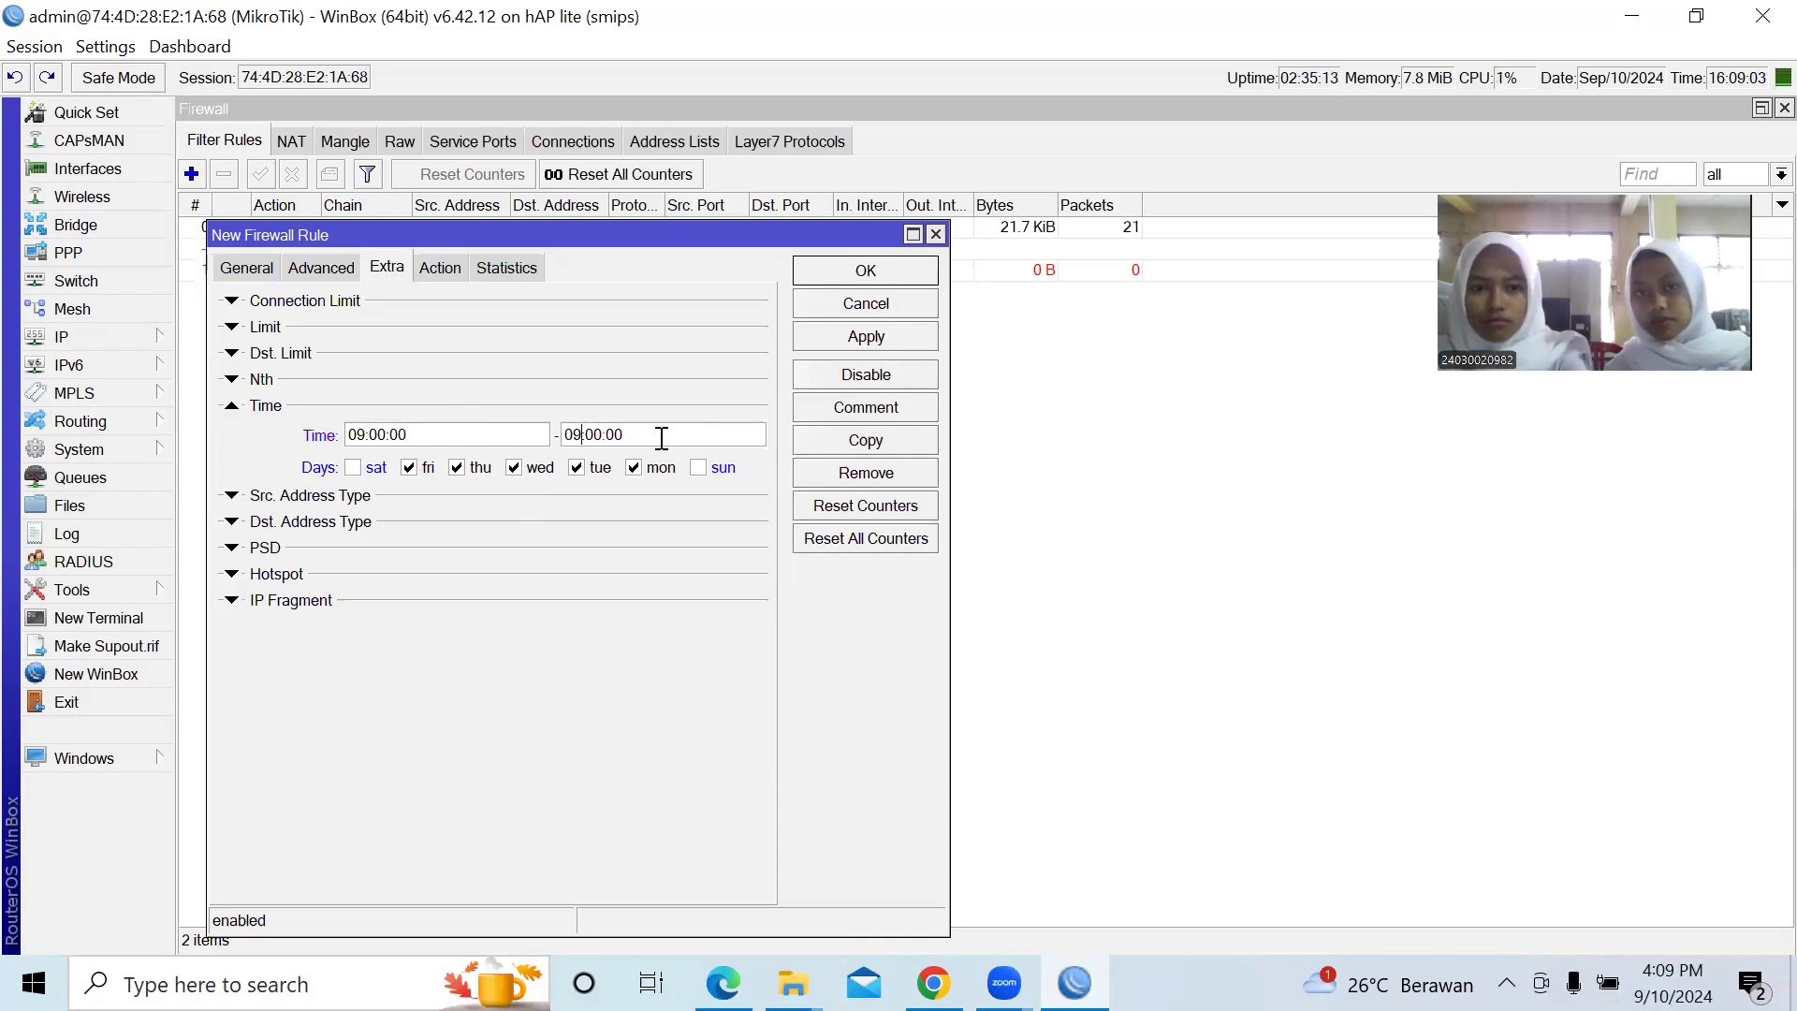
{"action": "key", "text": "BackSpace"}
{"action": "type", "text": "3"}
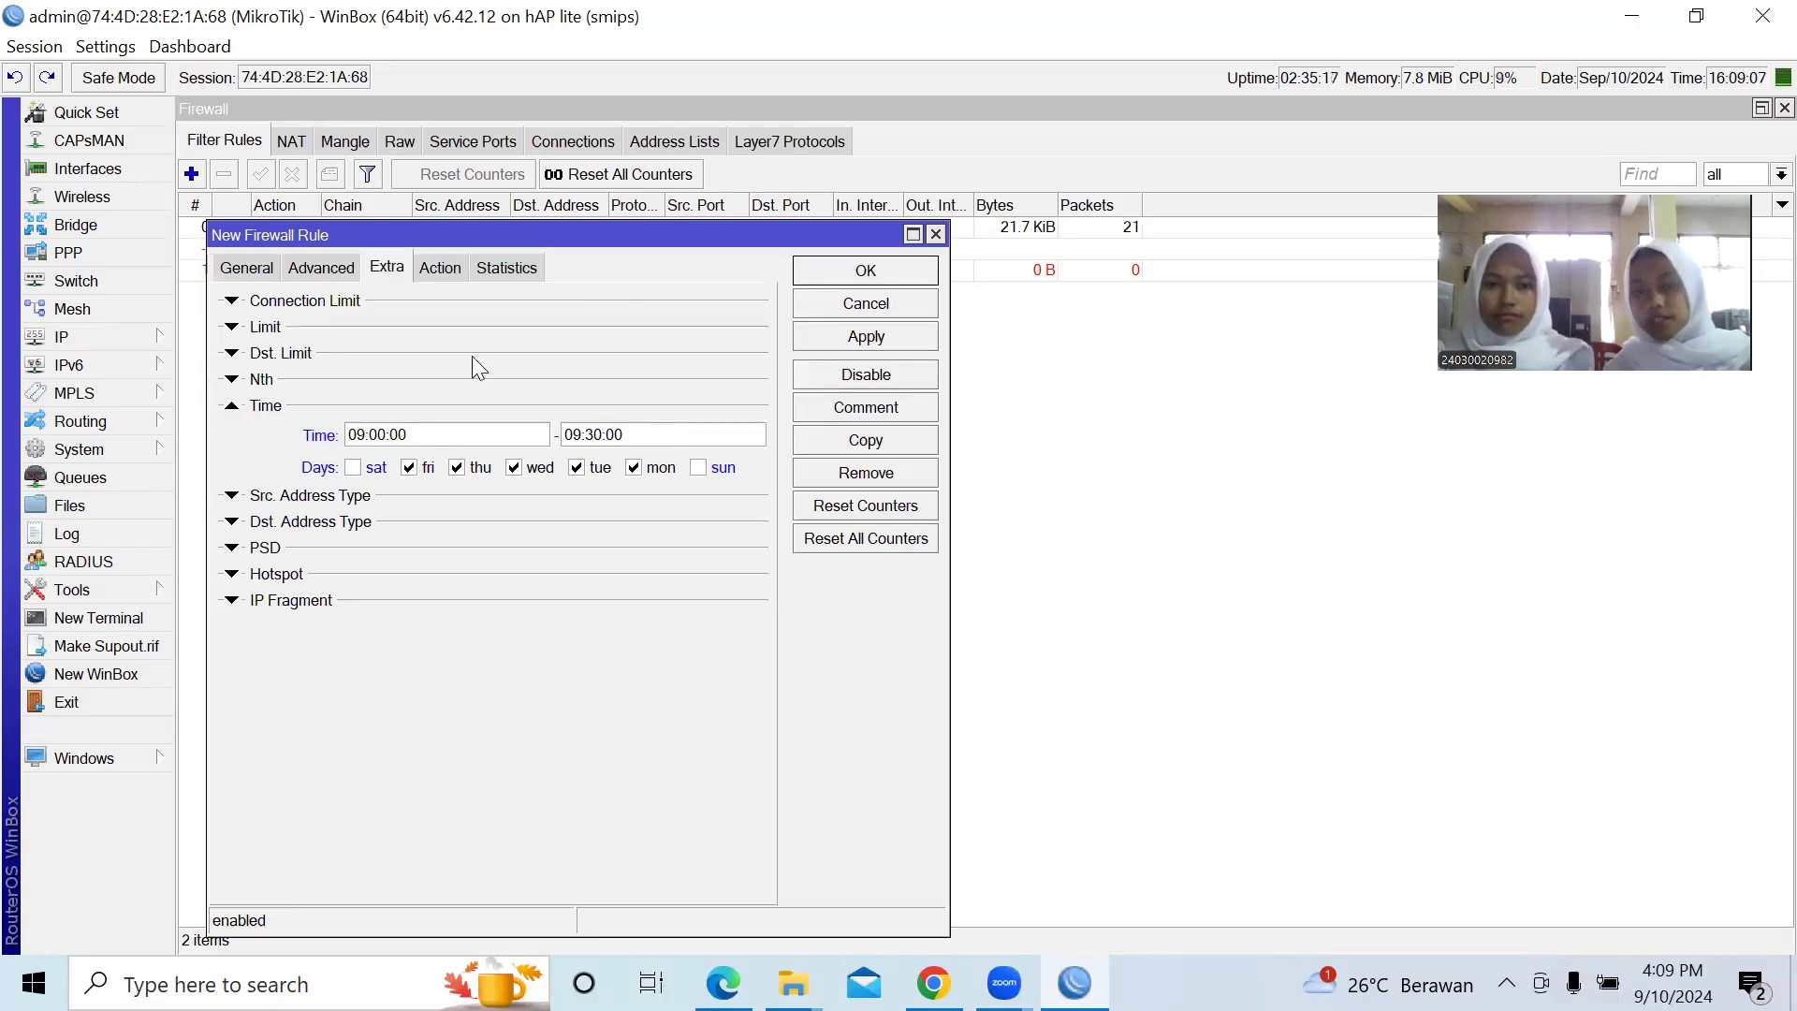
{"action": "left_click", "coordinate": [436, 269]}
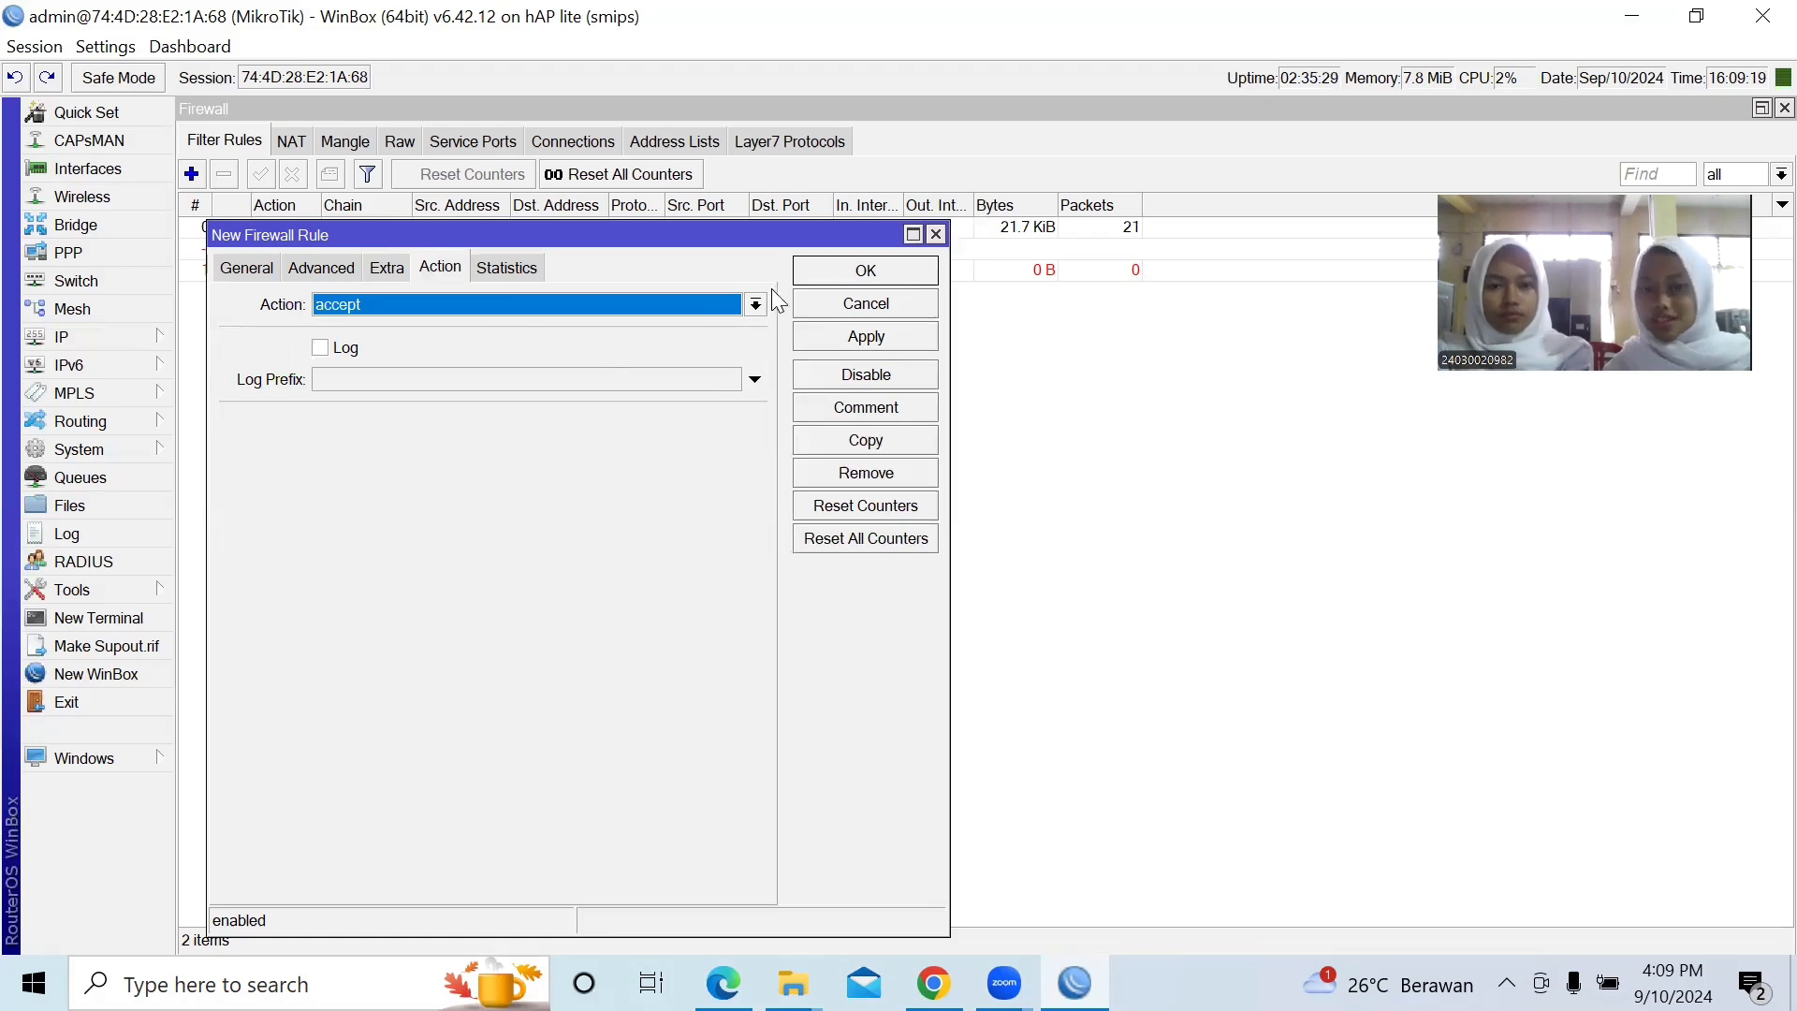
{"action": "left_click", "coordinate": [833, 269]}
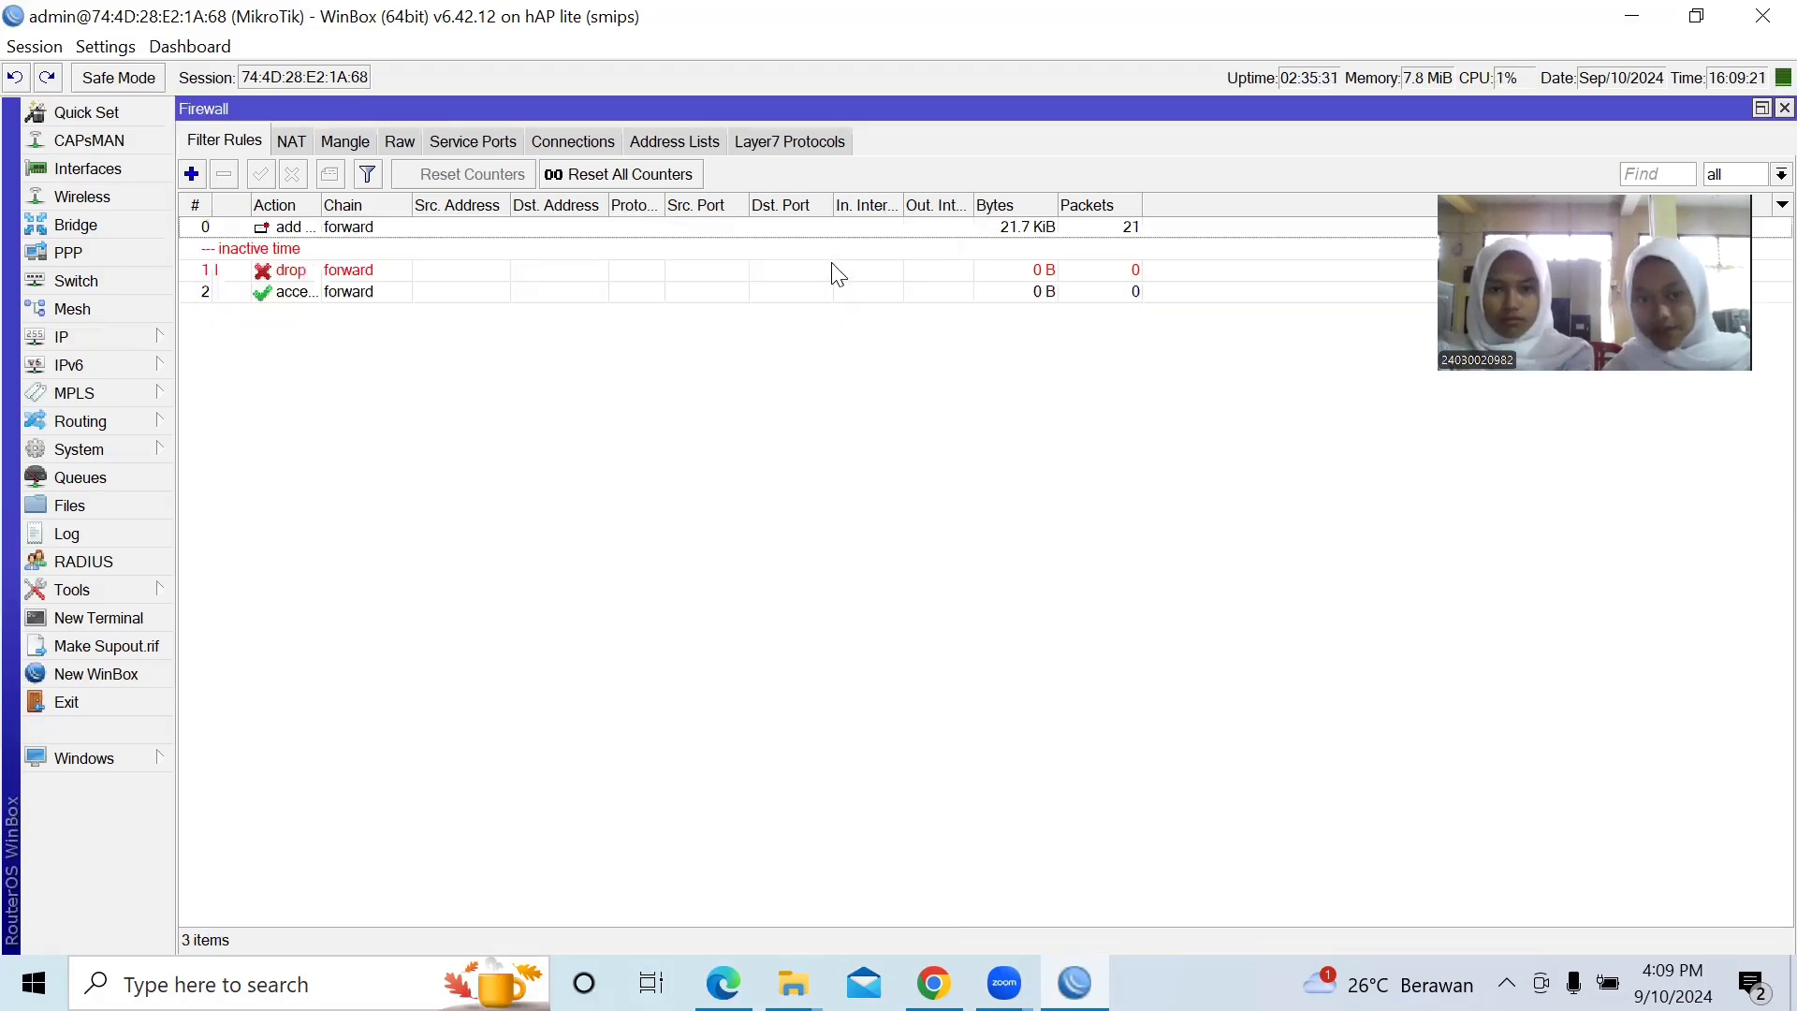
- Start a fourth filter rule on the forward chain with "ip tiktok" as its destination address list
{"action": "left_click", "coordinate": [195, 173]}
{"action": "left_click", "coordinate": [294, 146]}
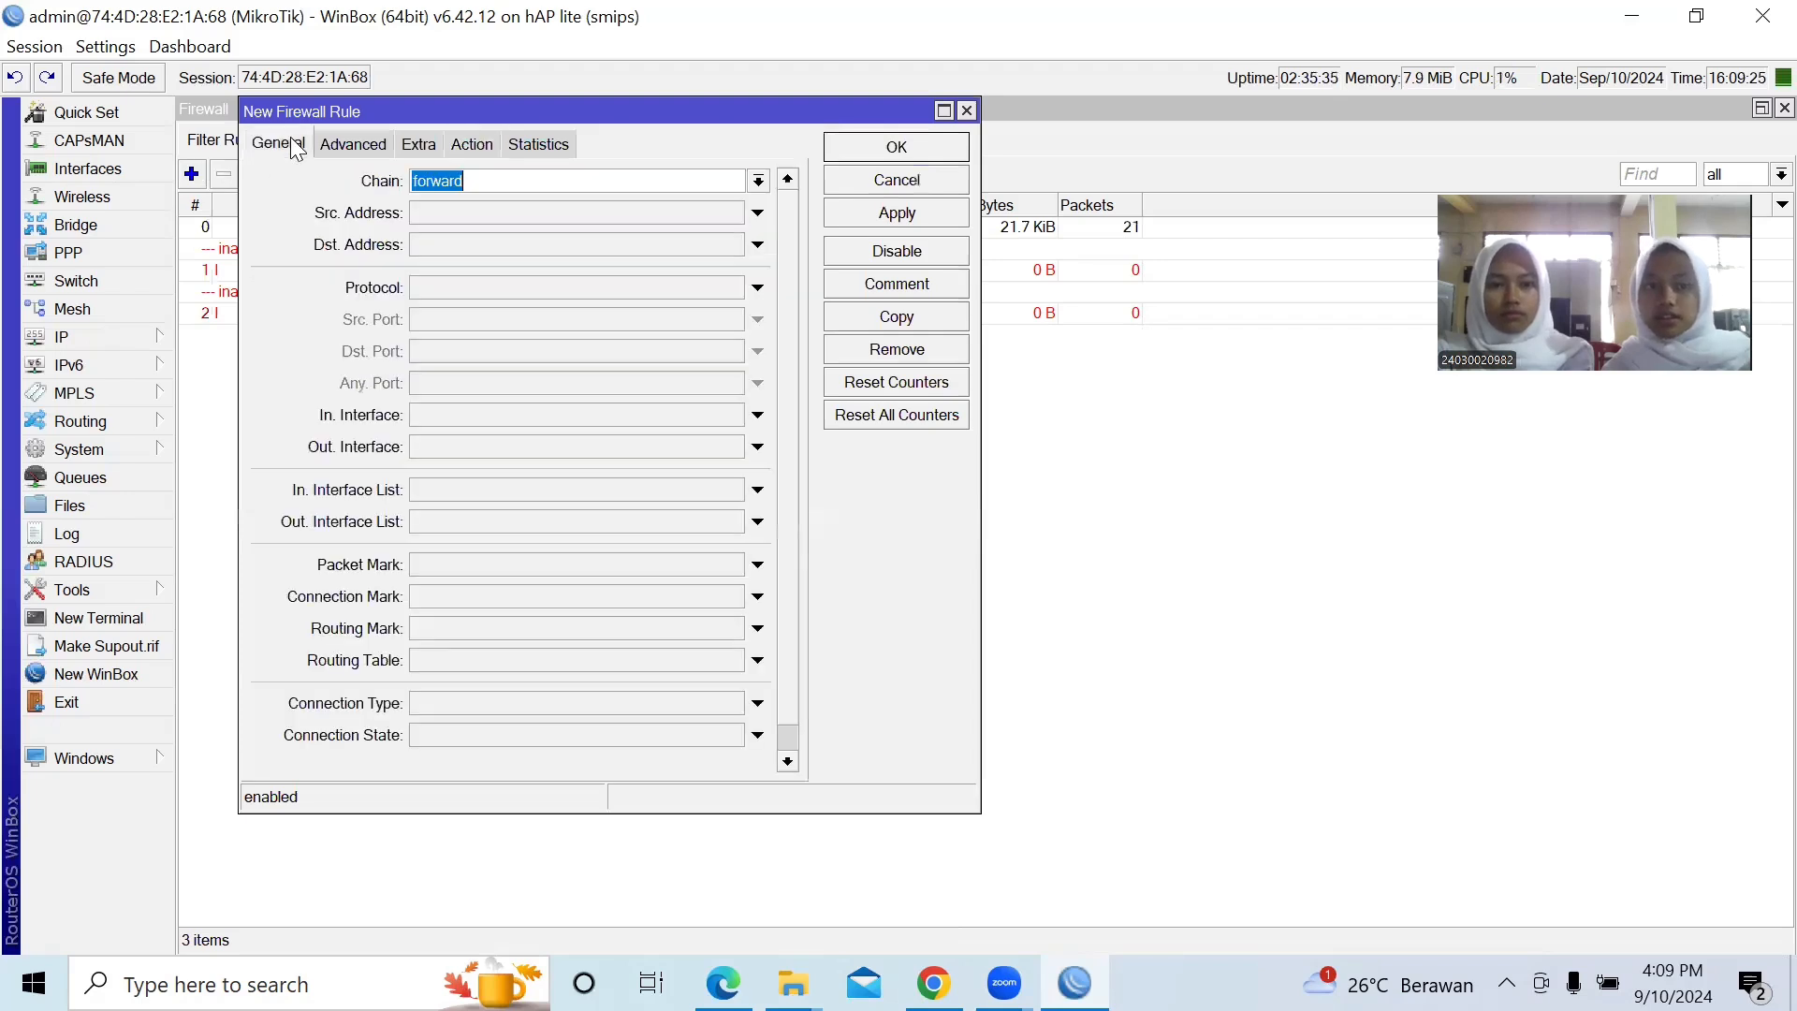
{"action": "left_click", "coordinate": [356, 145]}
{"action": "left_click", "coordinate": [756, 215]}
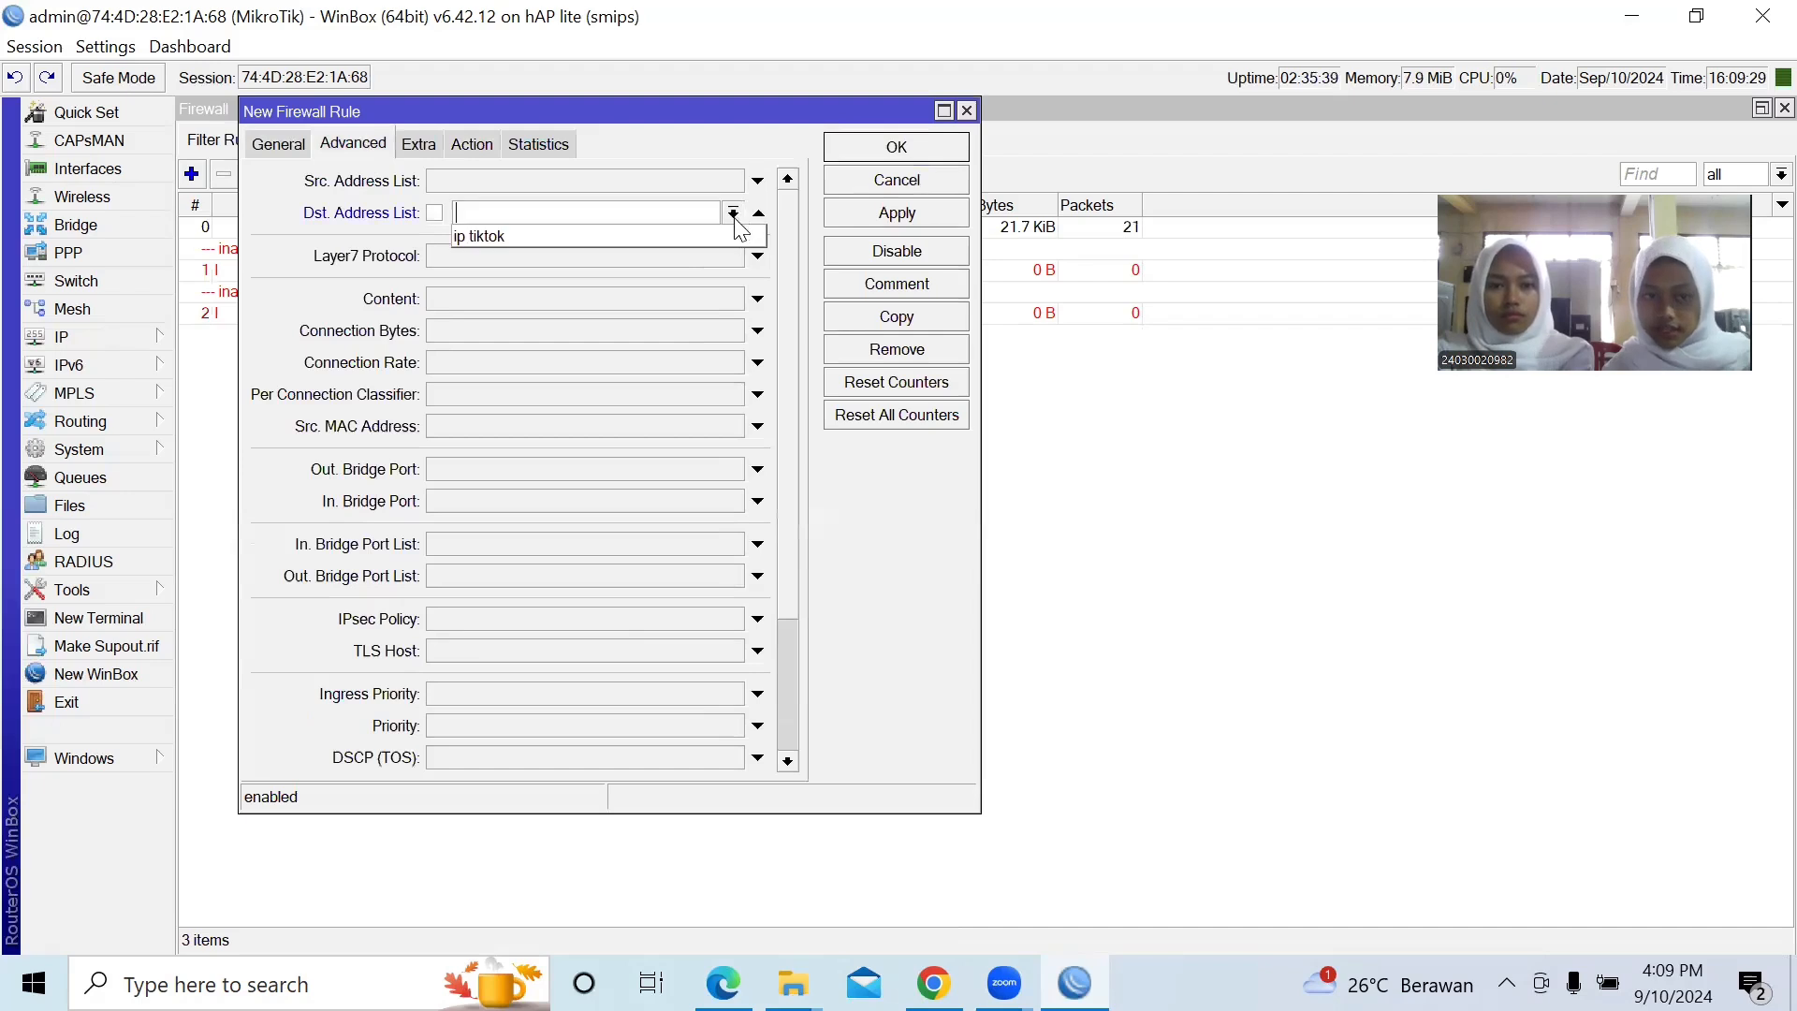
{"action": "left_click", "coordinate": [713, 236]}
- Add a time condition to the fourth rule that excludes Saturday and Sunday
{"action": "left_click", "coordinate": [432, 152]}
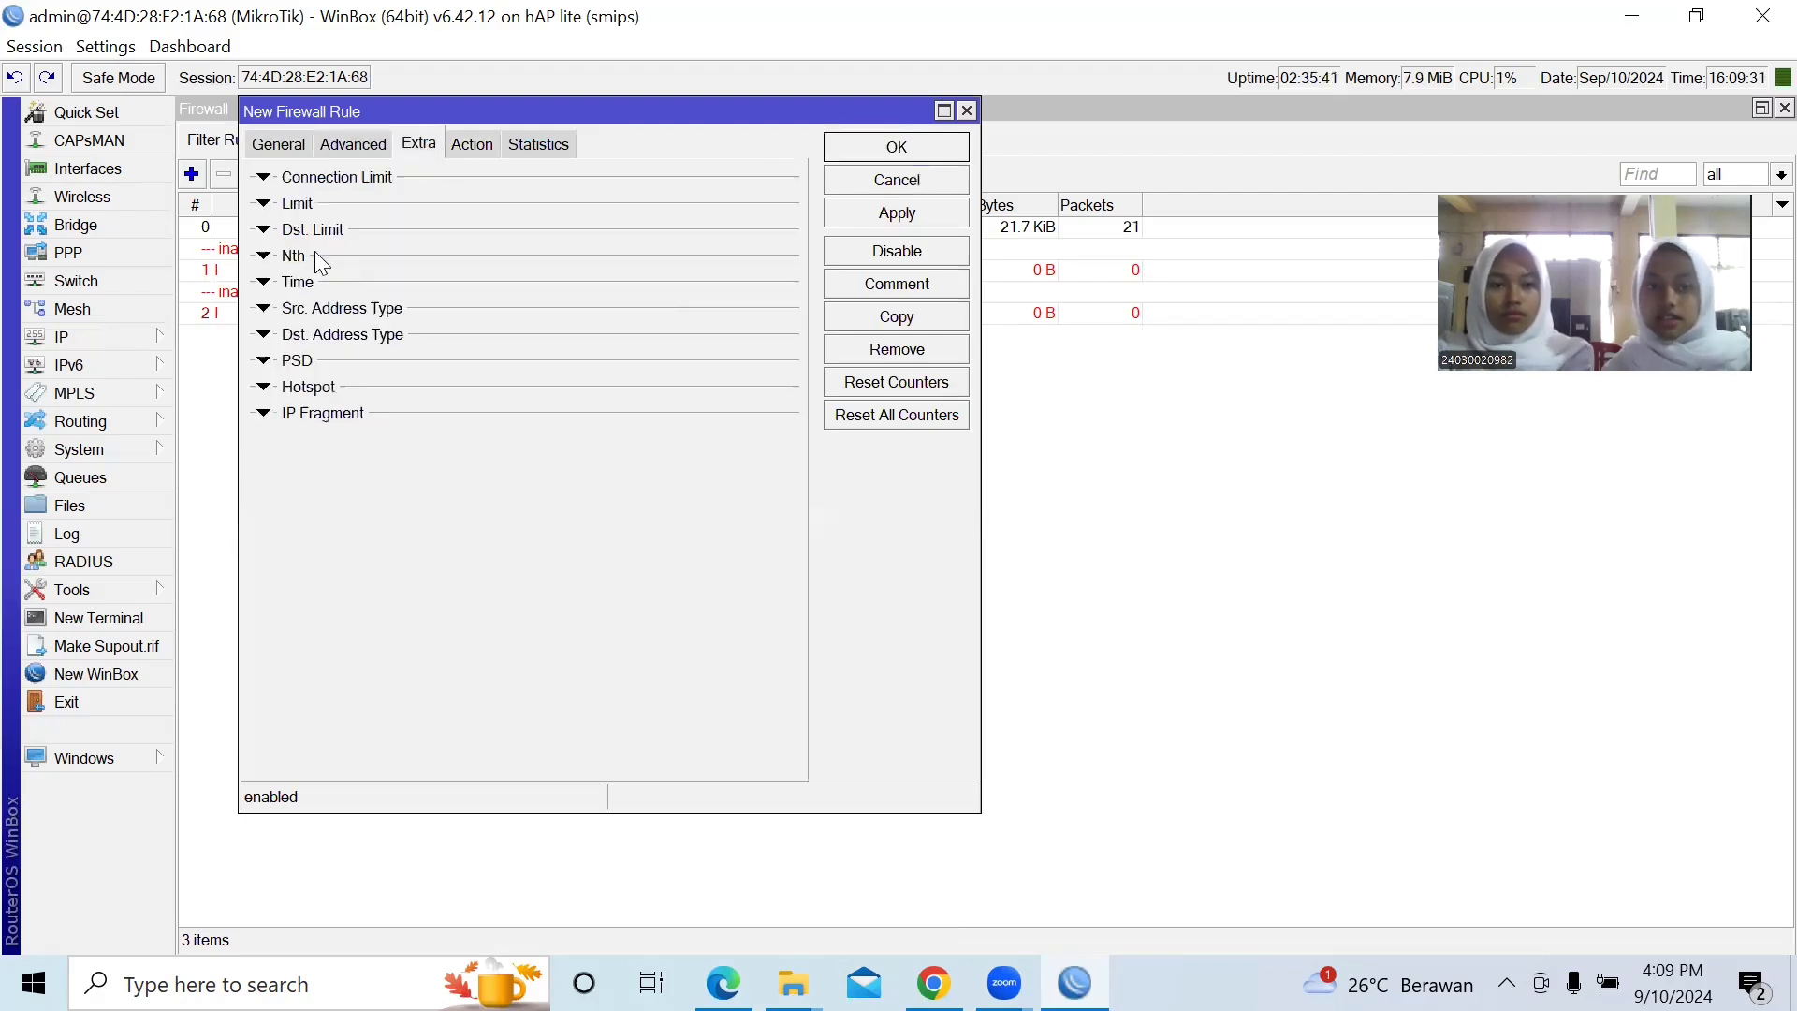
{"action": "left_click", "coordinate": [280, 285]}
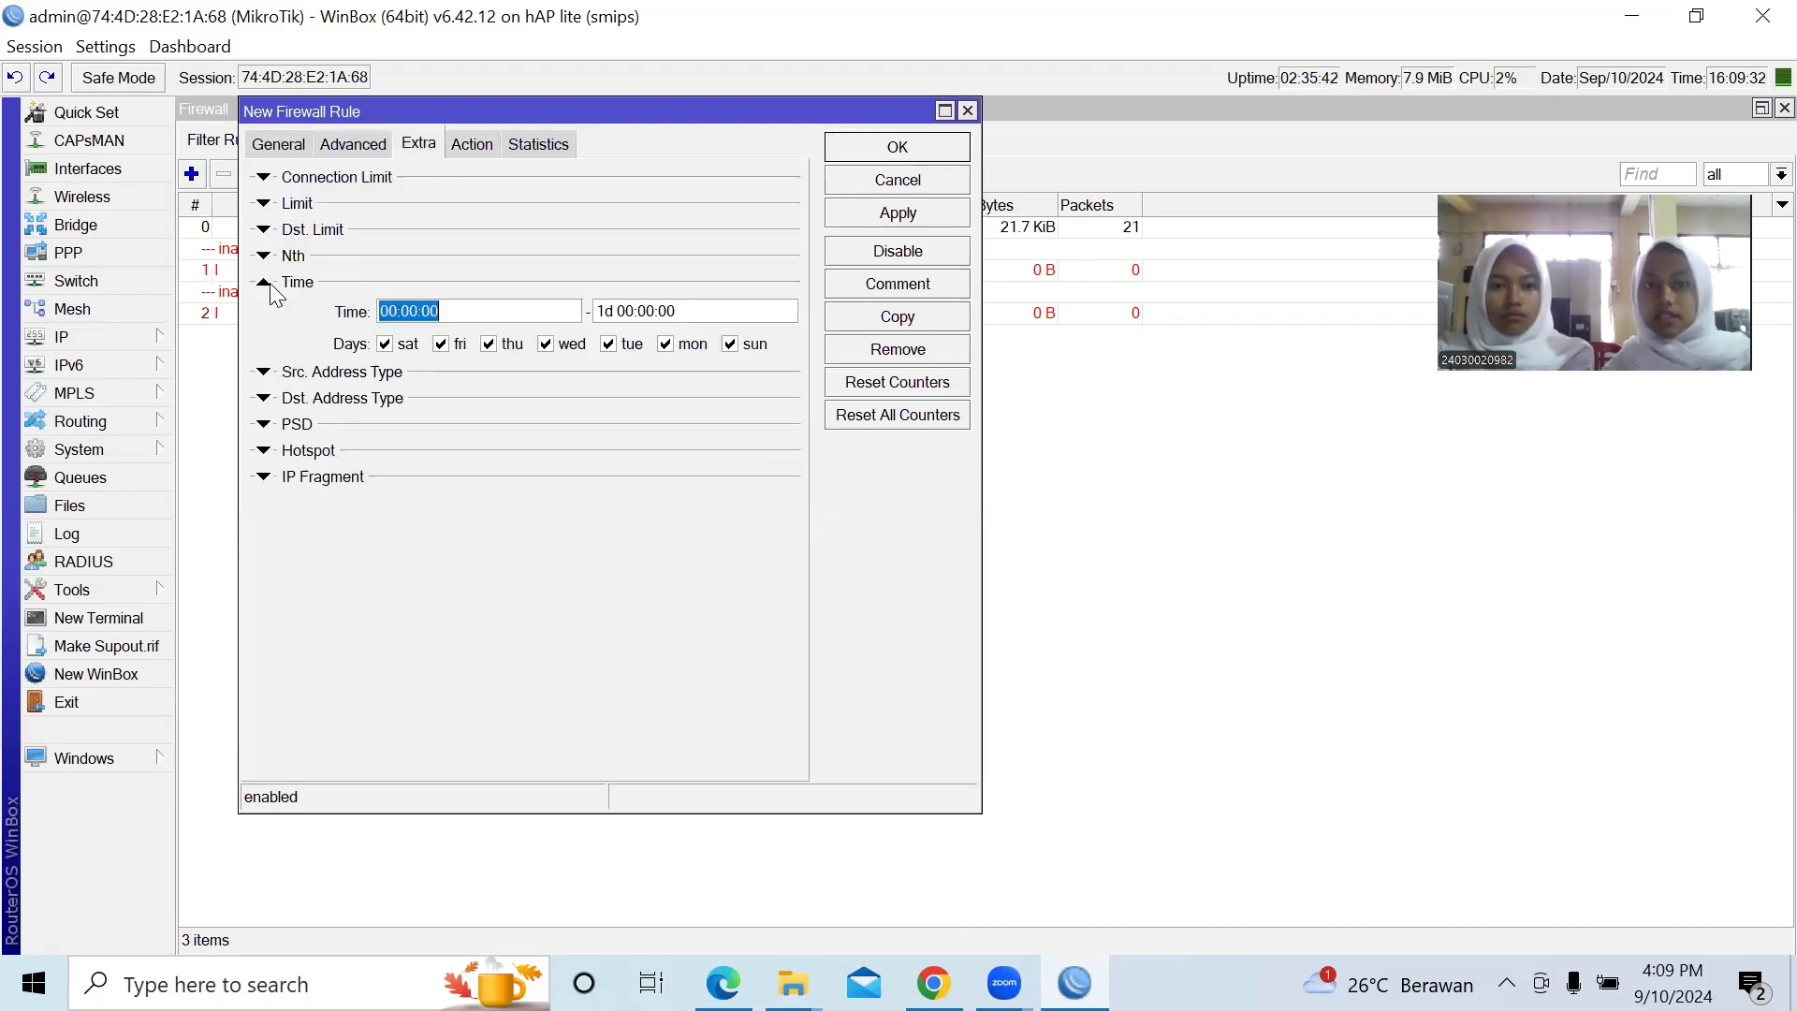
{"action": "left_click", "coordinate": [386, 344]}
{"action": "left_click", "coordinate": [738, 345]}
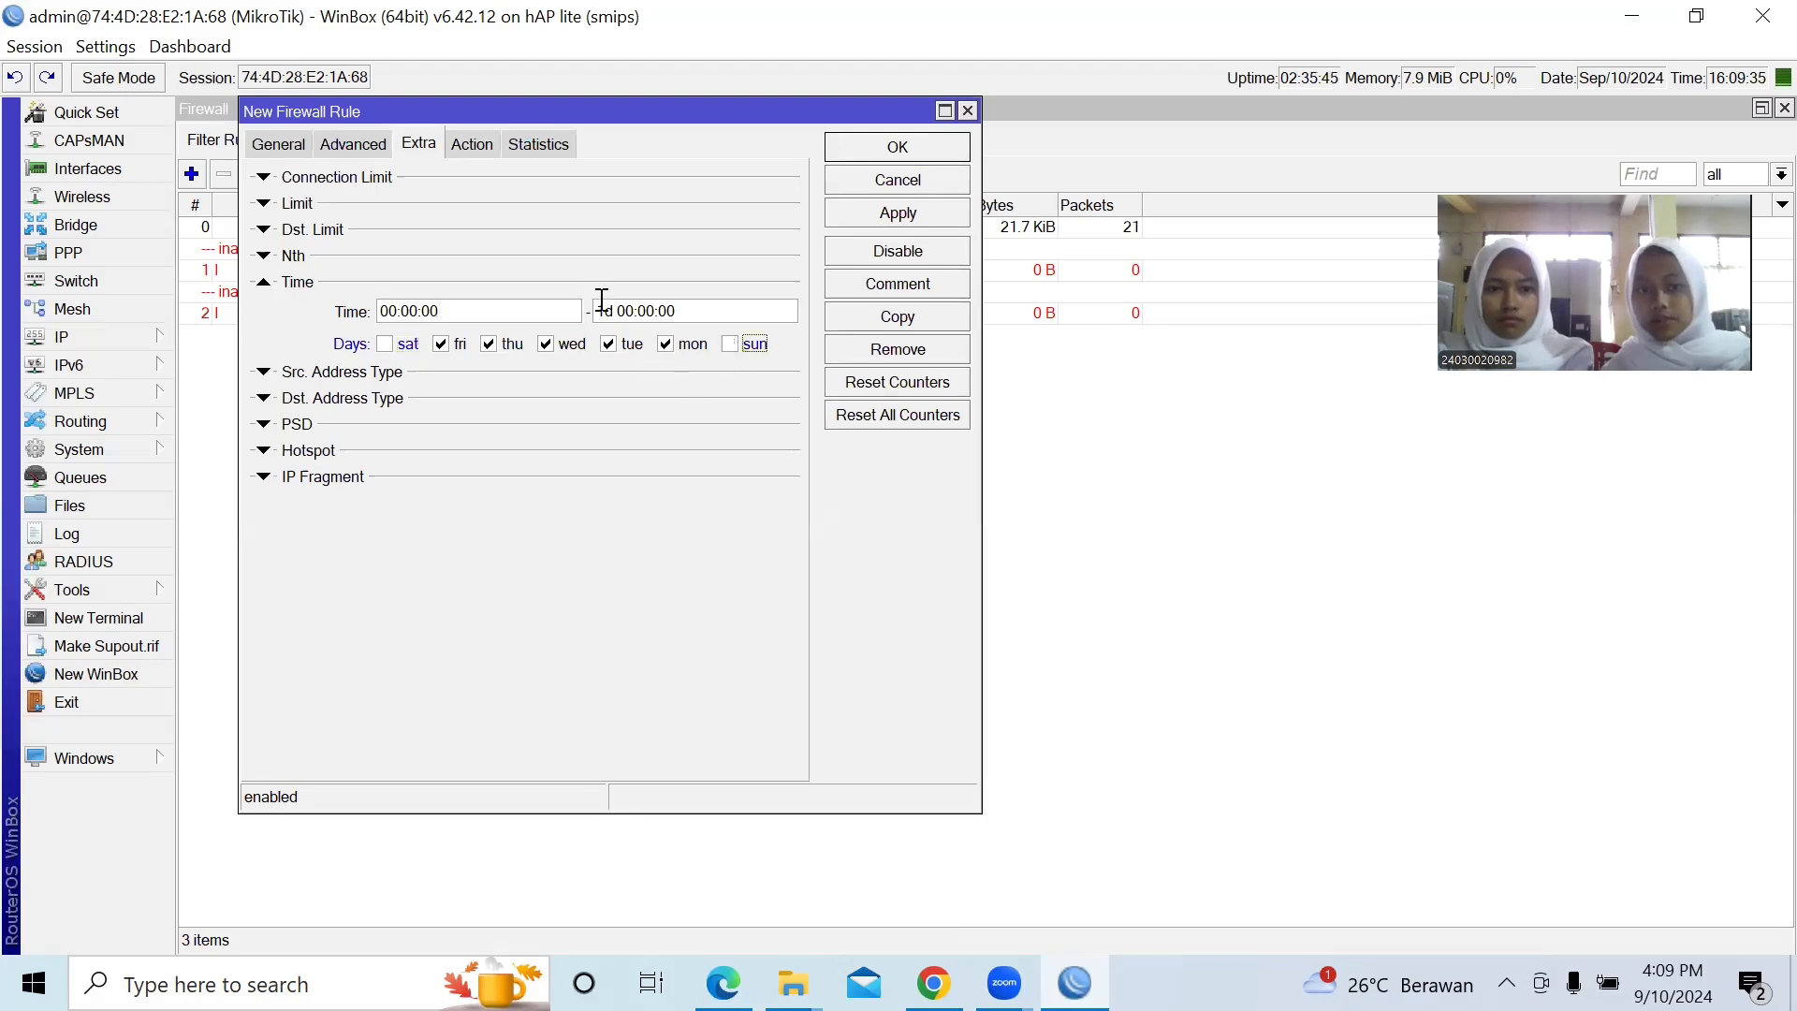
- Set the fourth rule's active time range from 09:31:00 to 14:00:00
{"action": "left_click", "coordinate": [544, 310]}
{"action": "key", "text": "Left"}
{"action": "key", "text": "Left"}
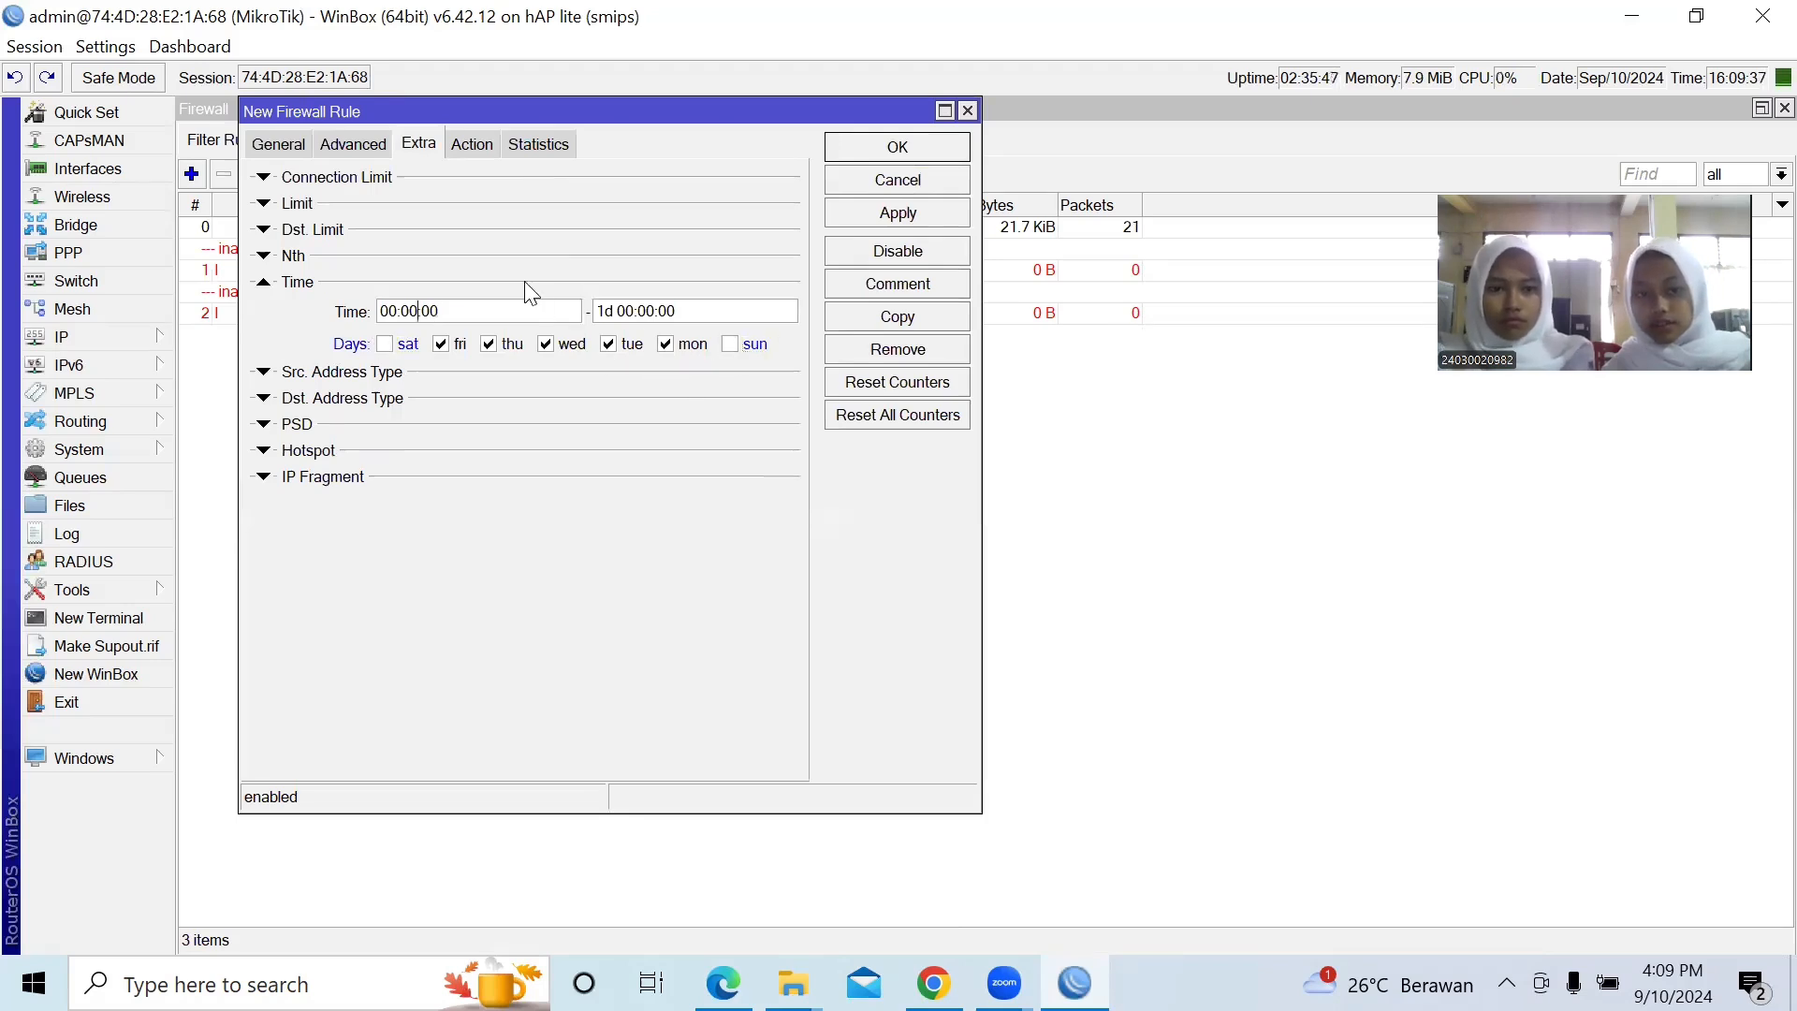
{"action": "key", "text": "BackSpace"}
{"action": "type", "text": "9"}
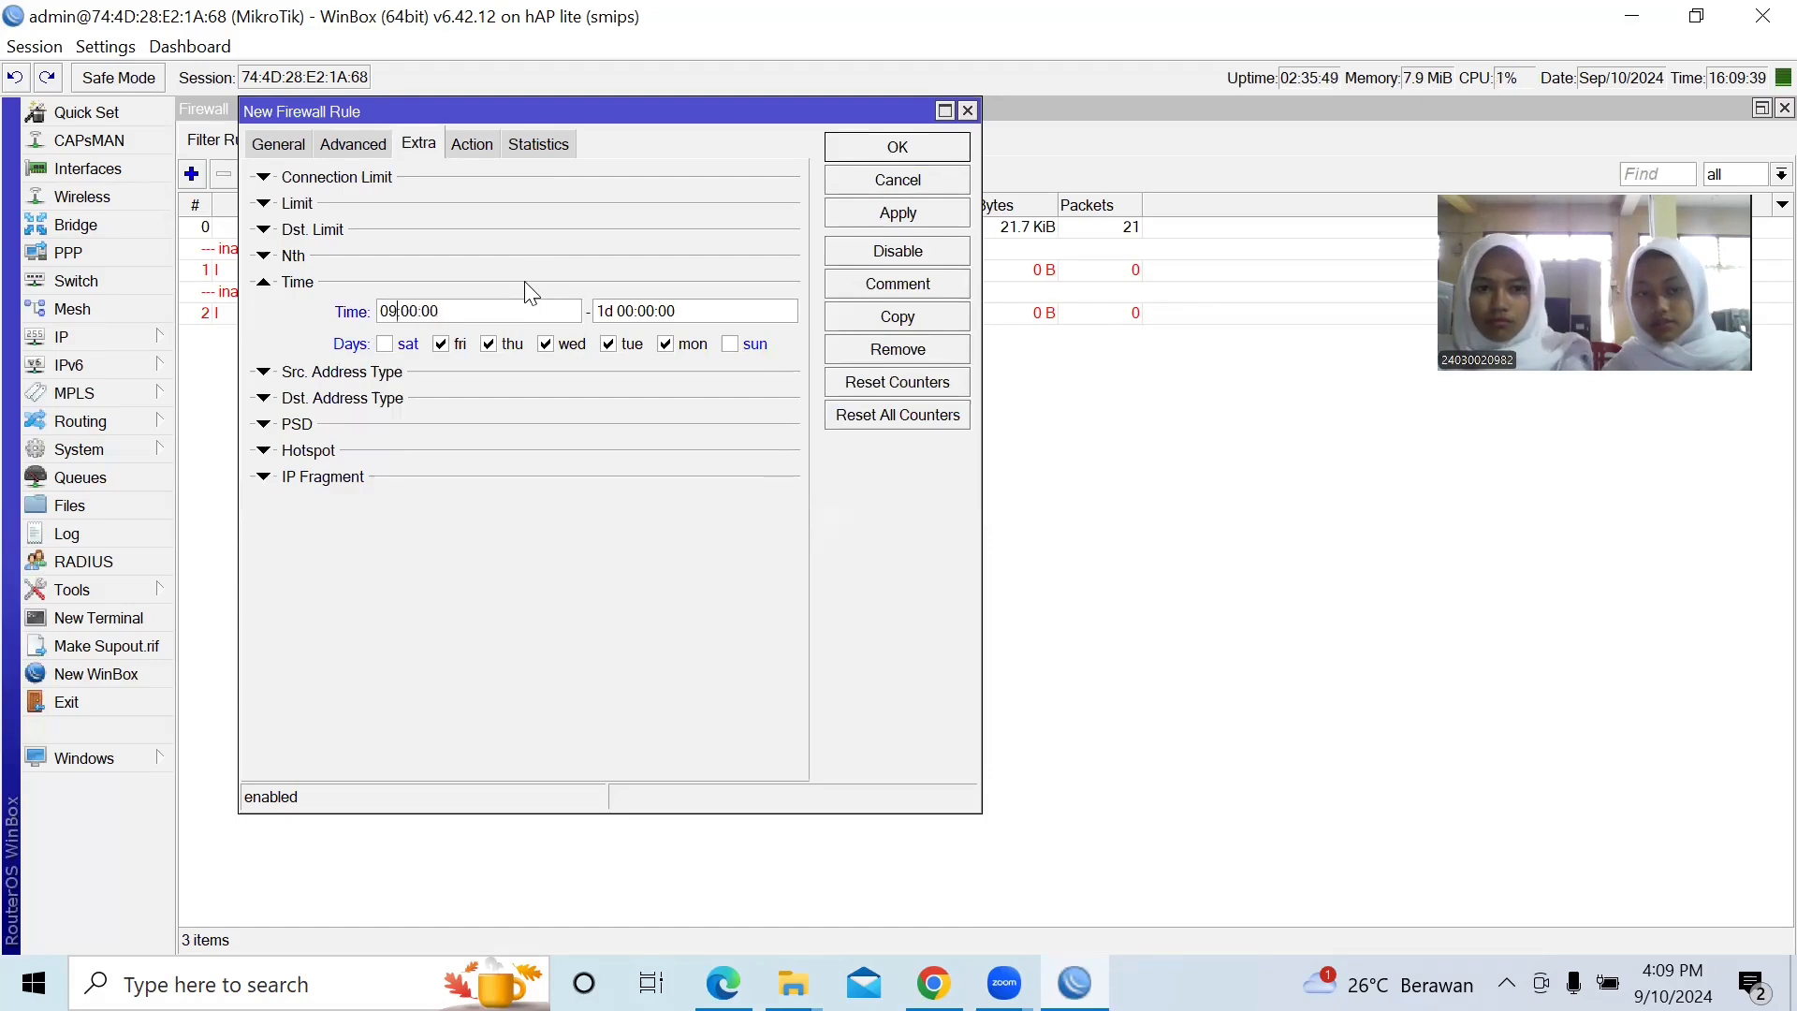
{"action": "key", "text": "Right"}
{"action": "key", "text": "Right"}
{"action": "key", "text": "BackSpace"}
{"action": "key", "text": "BackSpace"}
{"action": "type", "text": "31"}
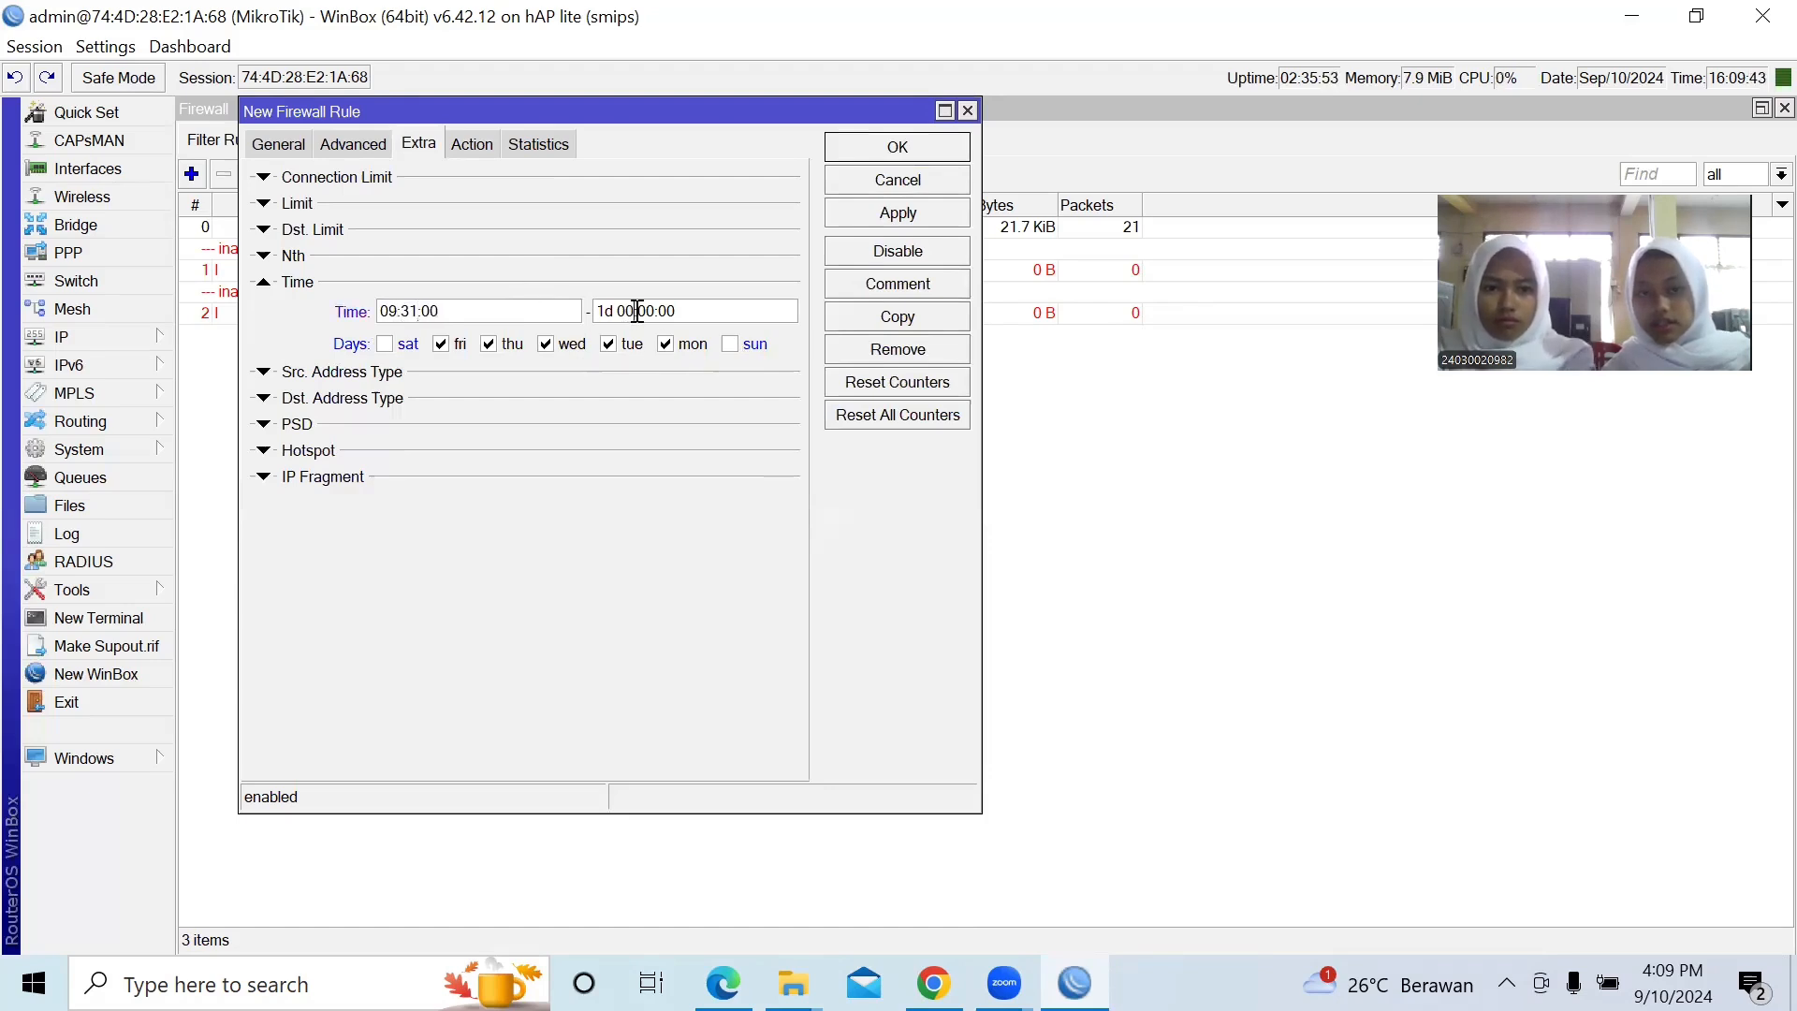
{"action": "key", "text": "BackSpace"}
{"action": "key", "text": "BackSpace"}
{"action": "key", "text": "BackSpace"}
{"action": "key", "text": "BackSpace"}
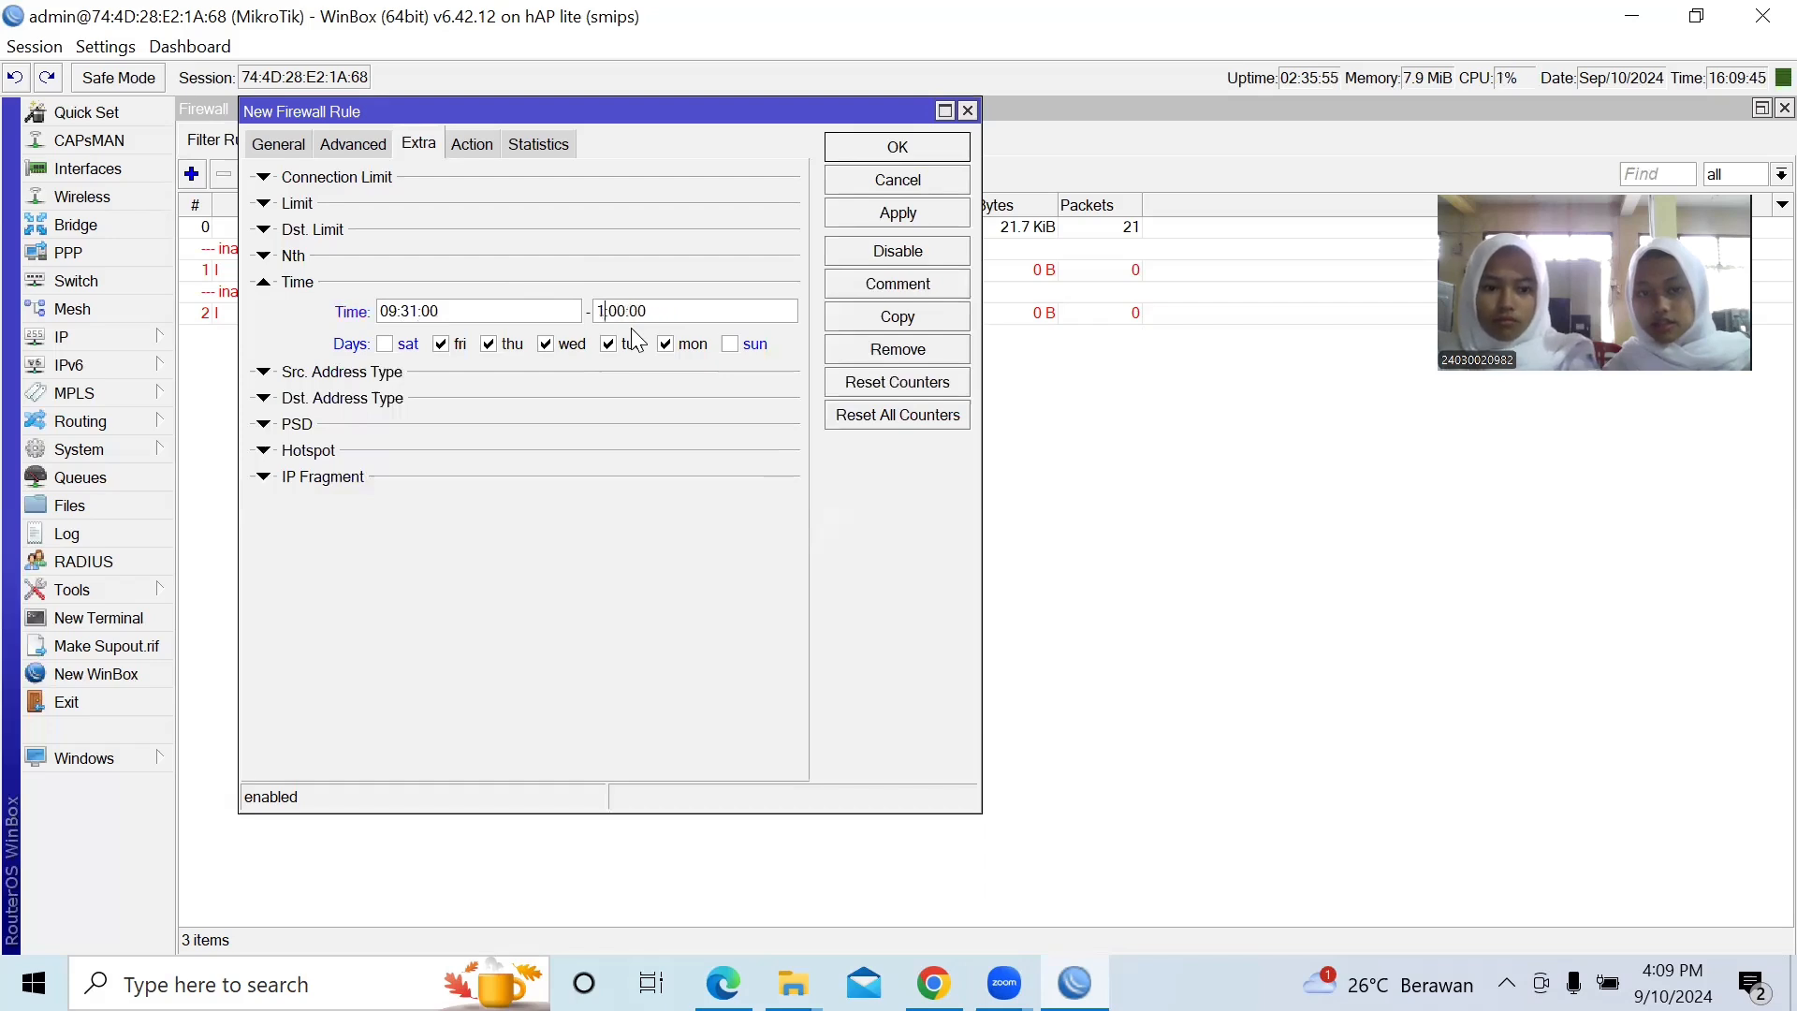
{"action": "type", "text": "4"}
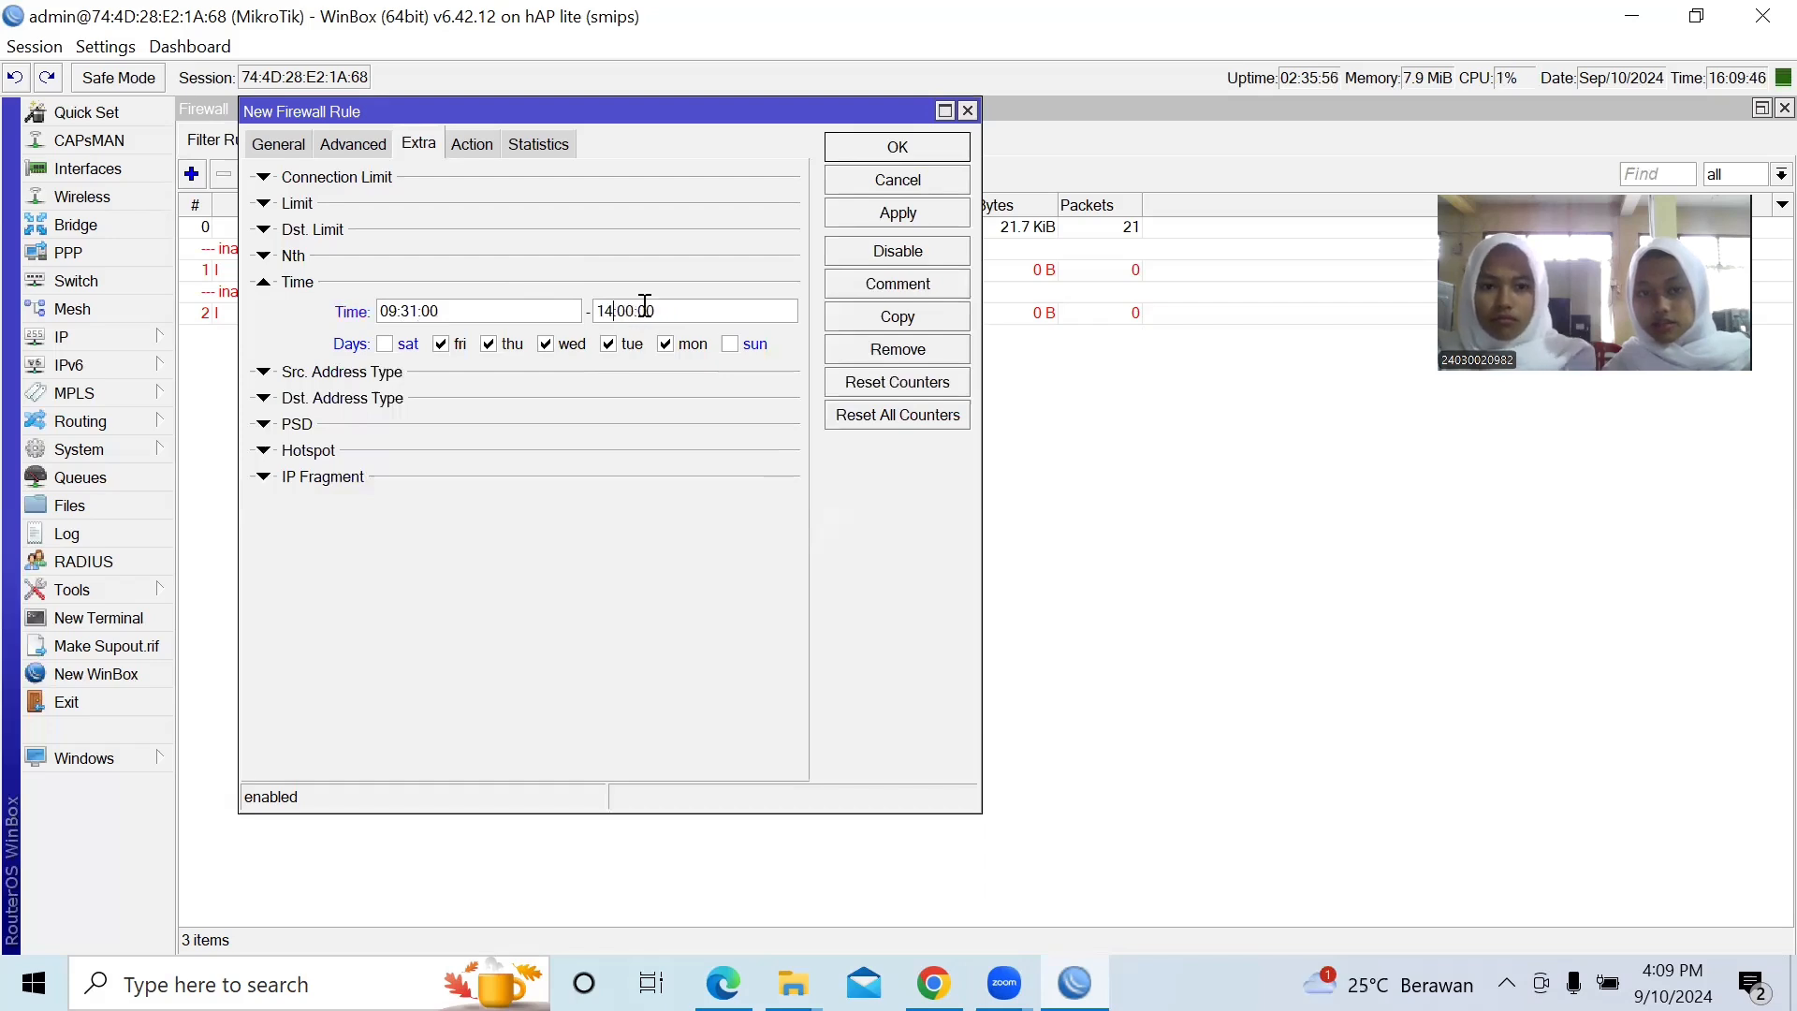
- Set the fourth rule's action to drop and save the rule
{"action": "left_click", "coordinate": [459, 144]}
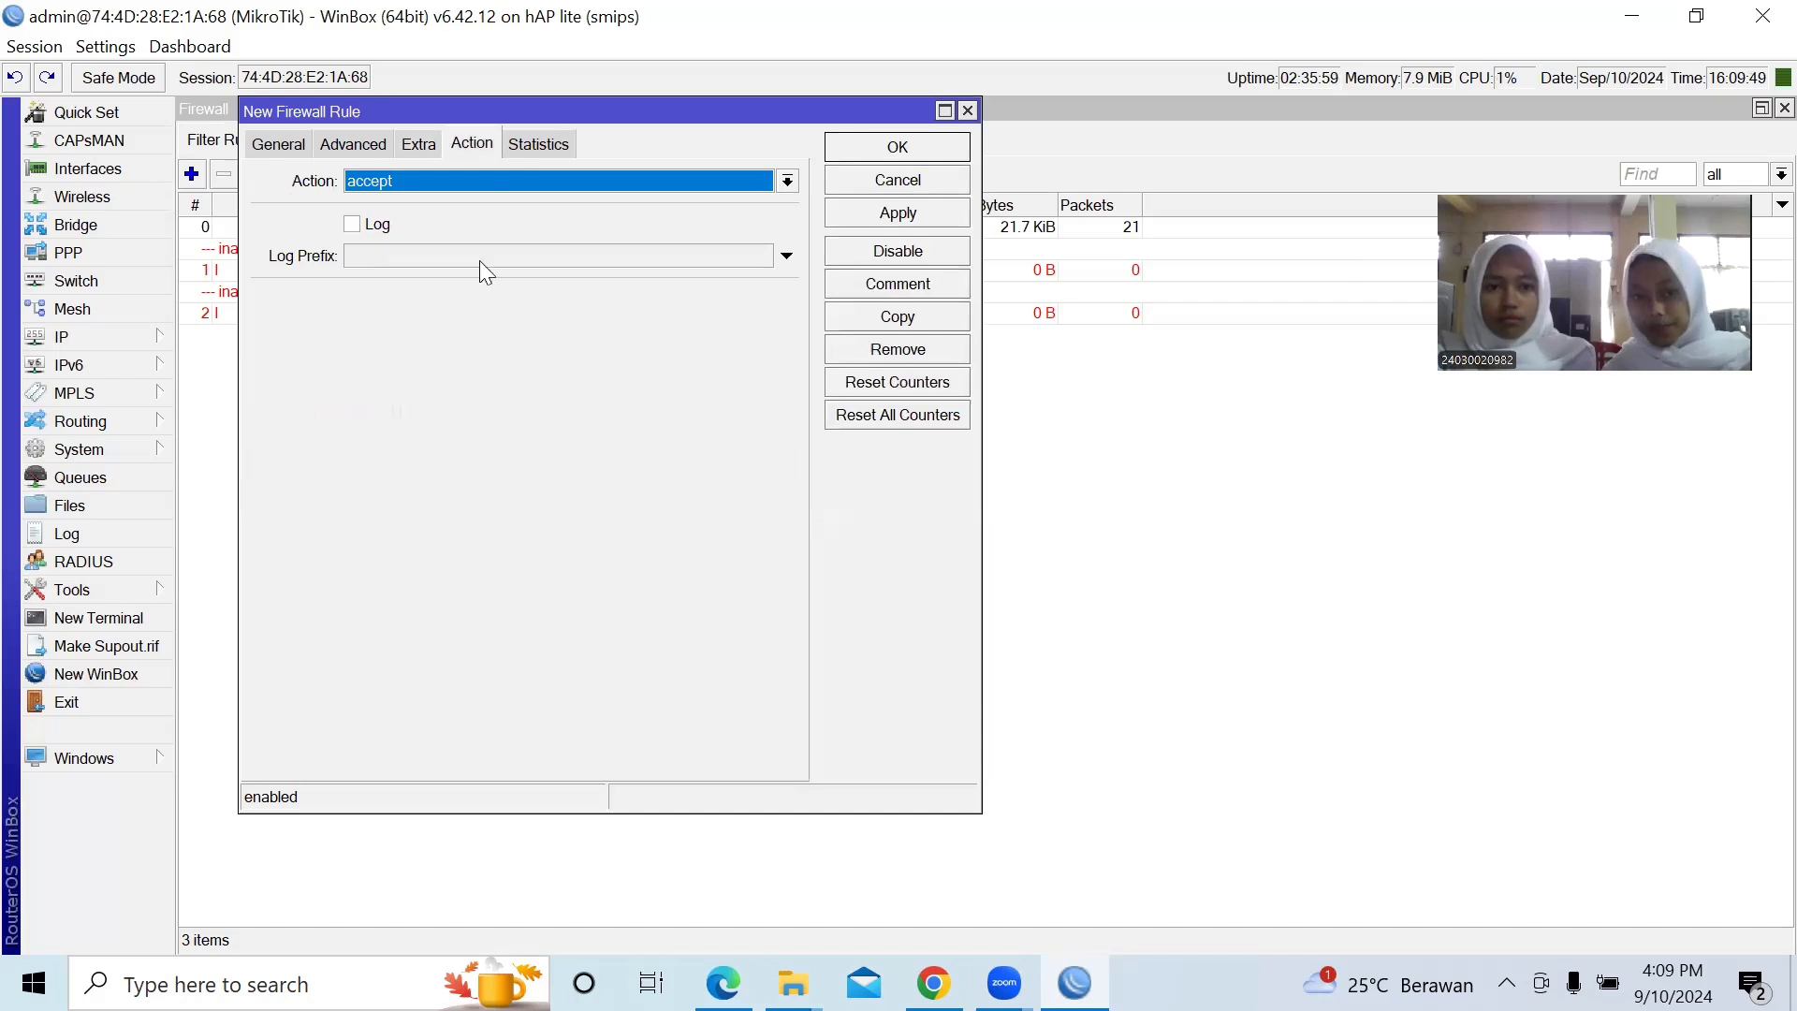
{"action": "type", "text": "drop"}
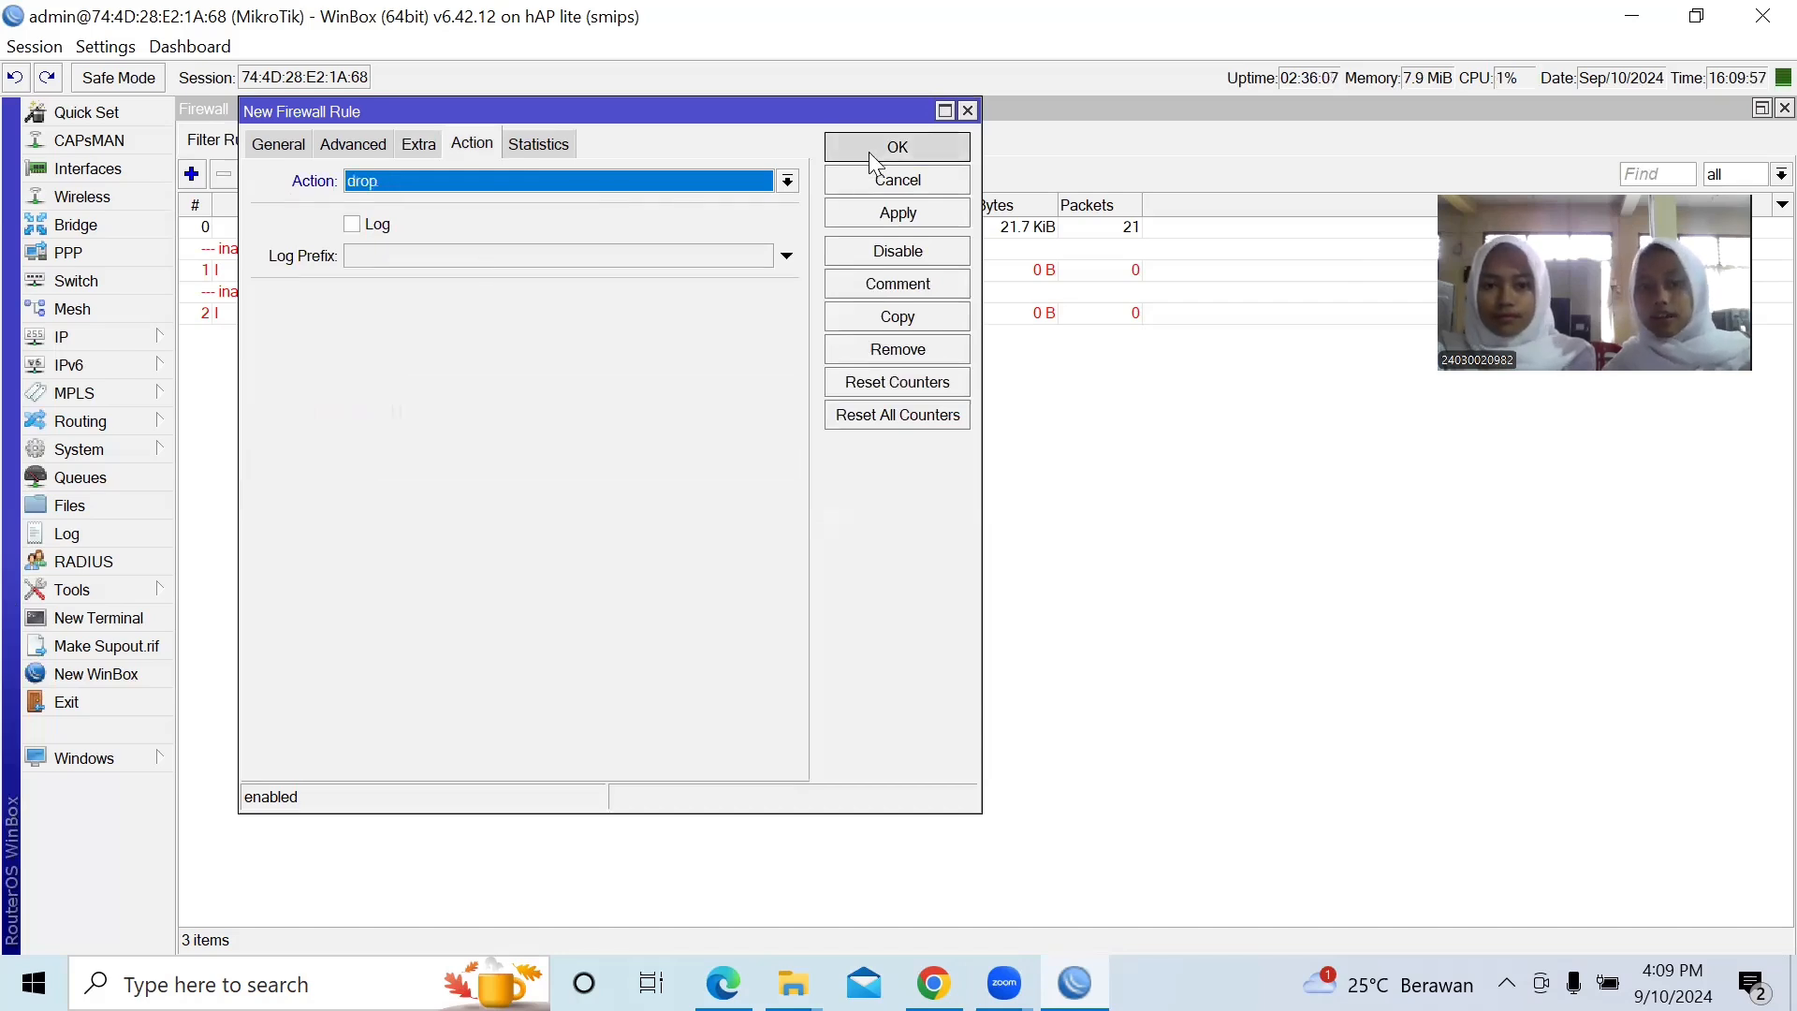
{"action": "left_click", "coordinate": [872, 152]}
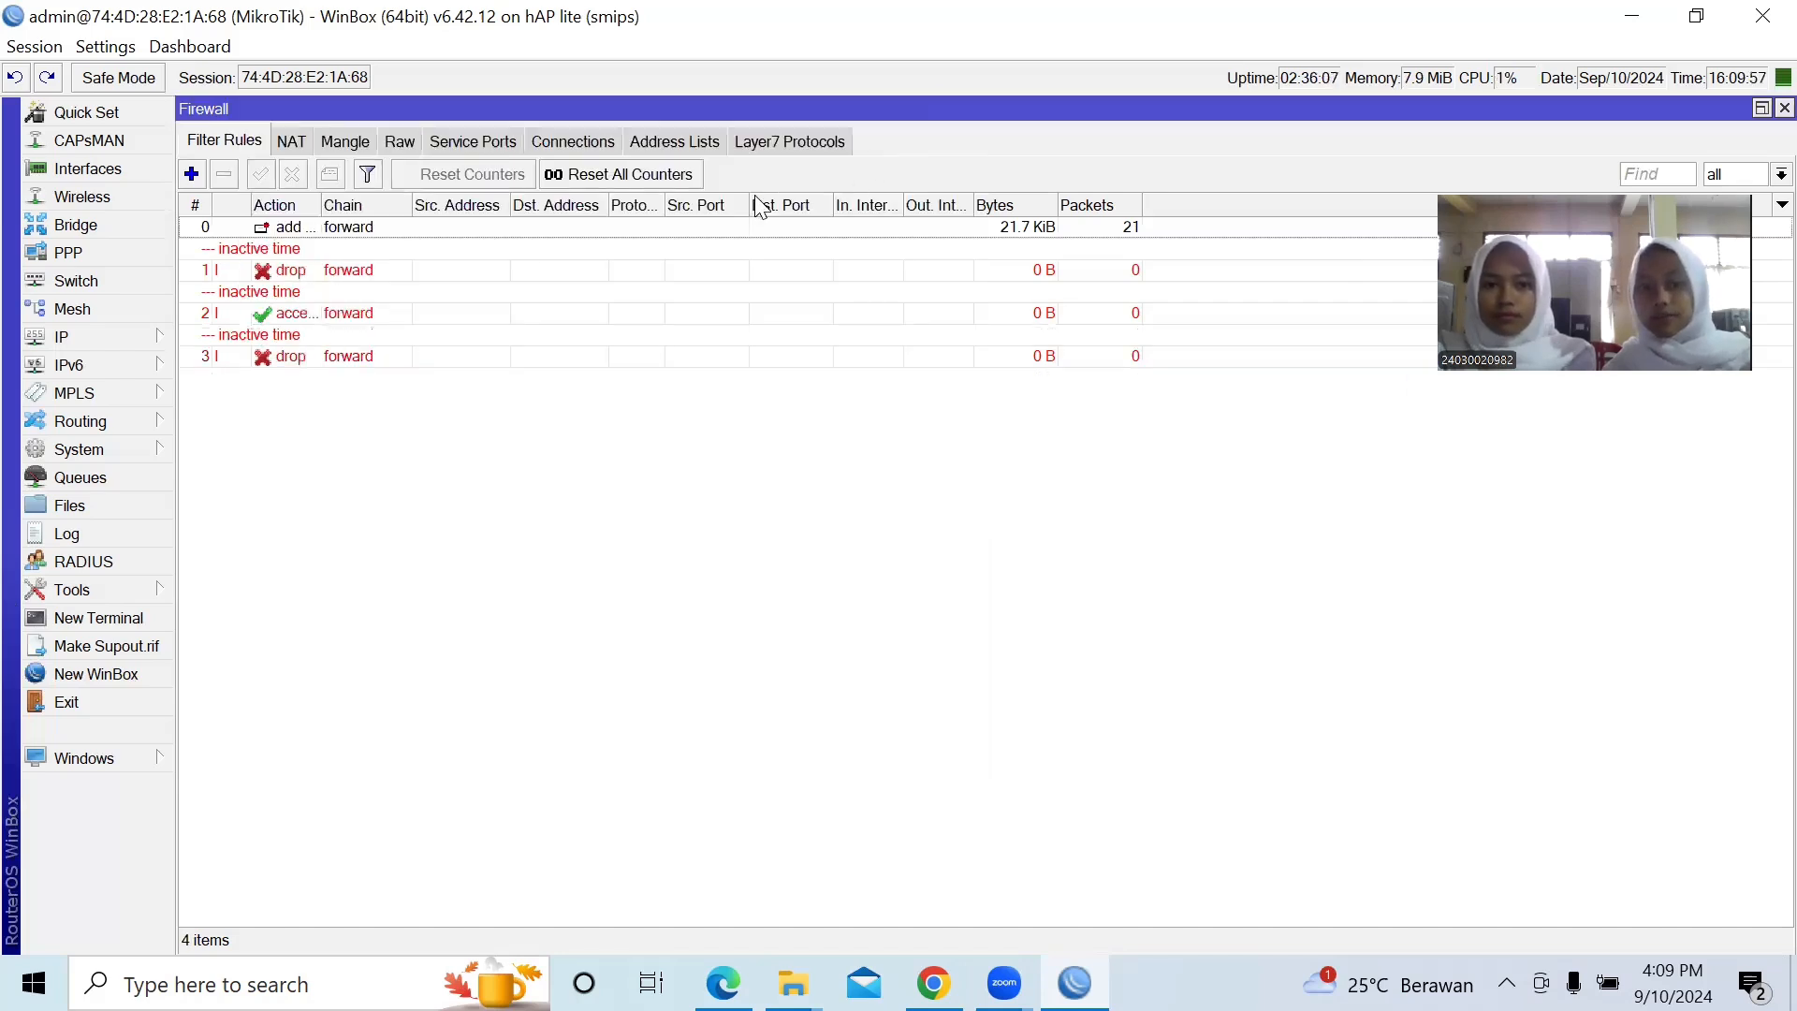
- Start a fifth filter rule on the forward chain with "ip tiktok" as its destination address list
{"action": "left_click", "coordinate": [192, 174]}
{"action": "left_click", "coordinate": [278, 144]}
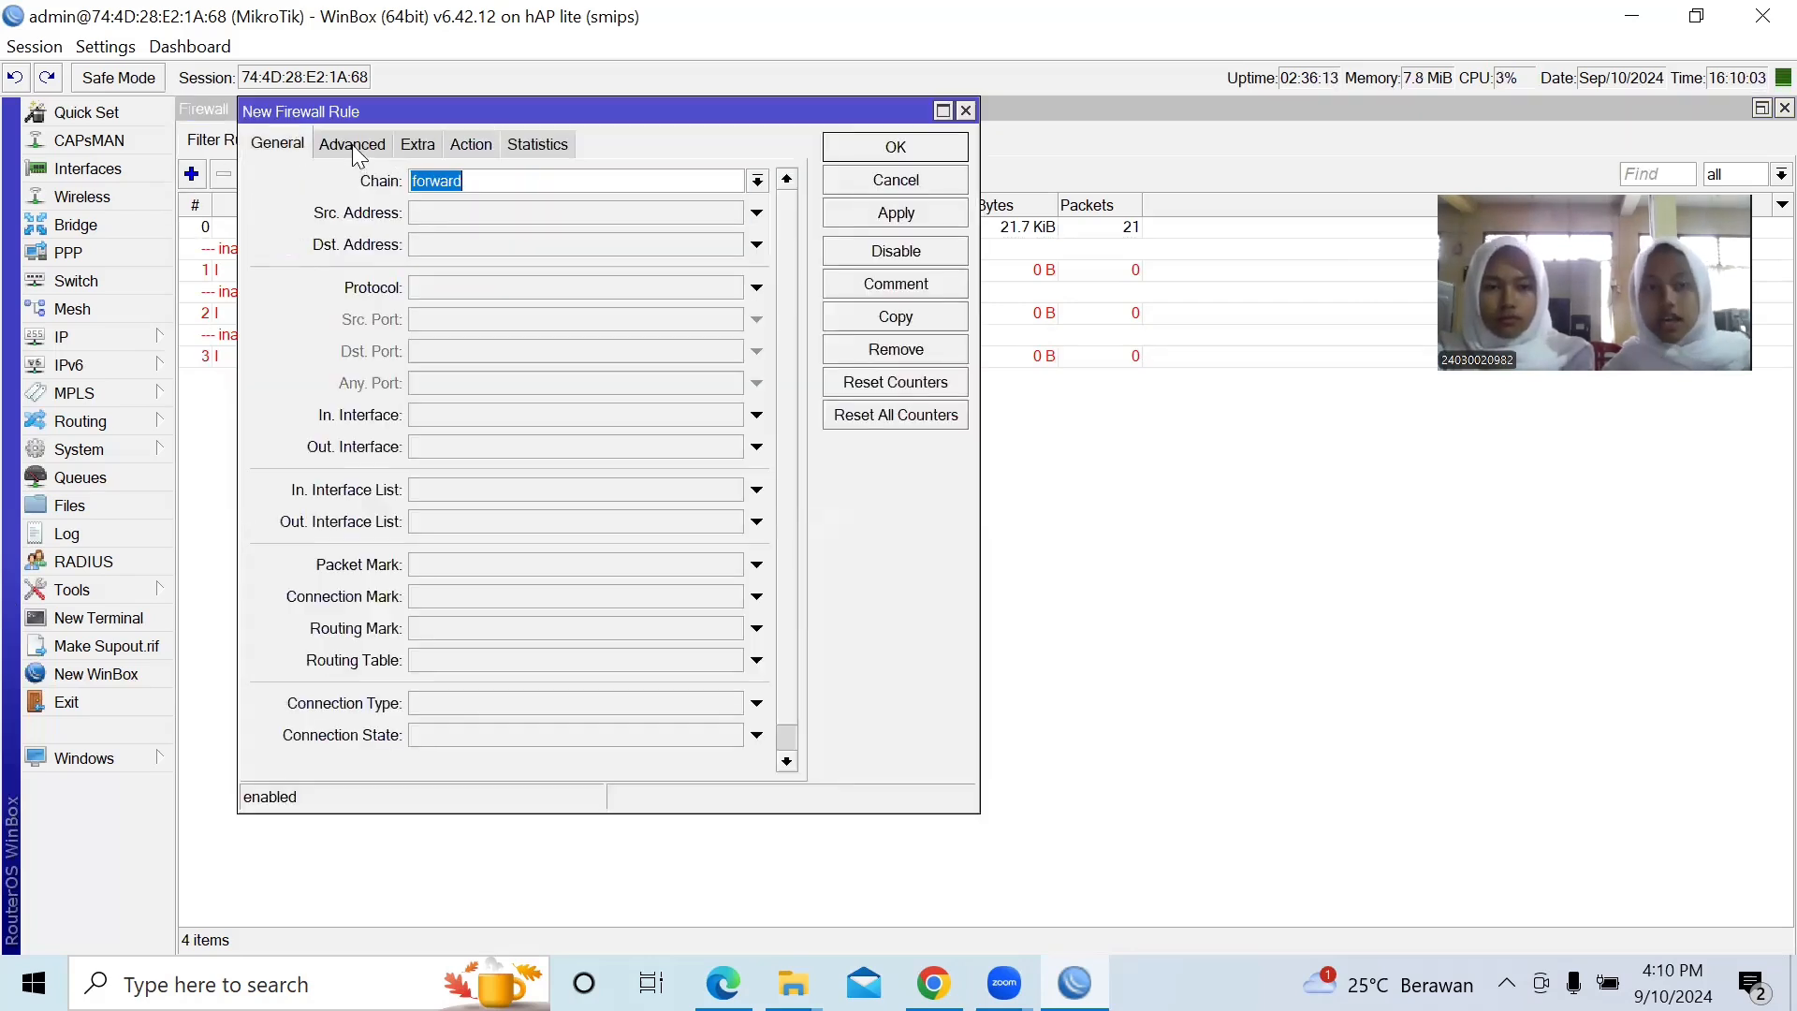
{"action": "left_click", "coordinate": [352, 144]}
{"action": "left_click", "coordinate": [515, 215]}
{"action": "left_click", "coordinate": [731, 213]}
{"action": "left_click", "coordinate": [735, 235]}
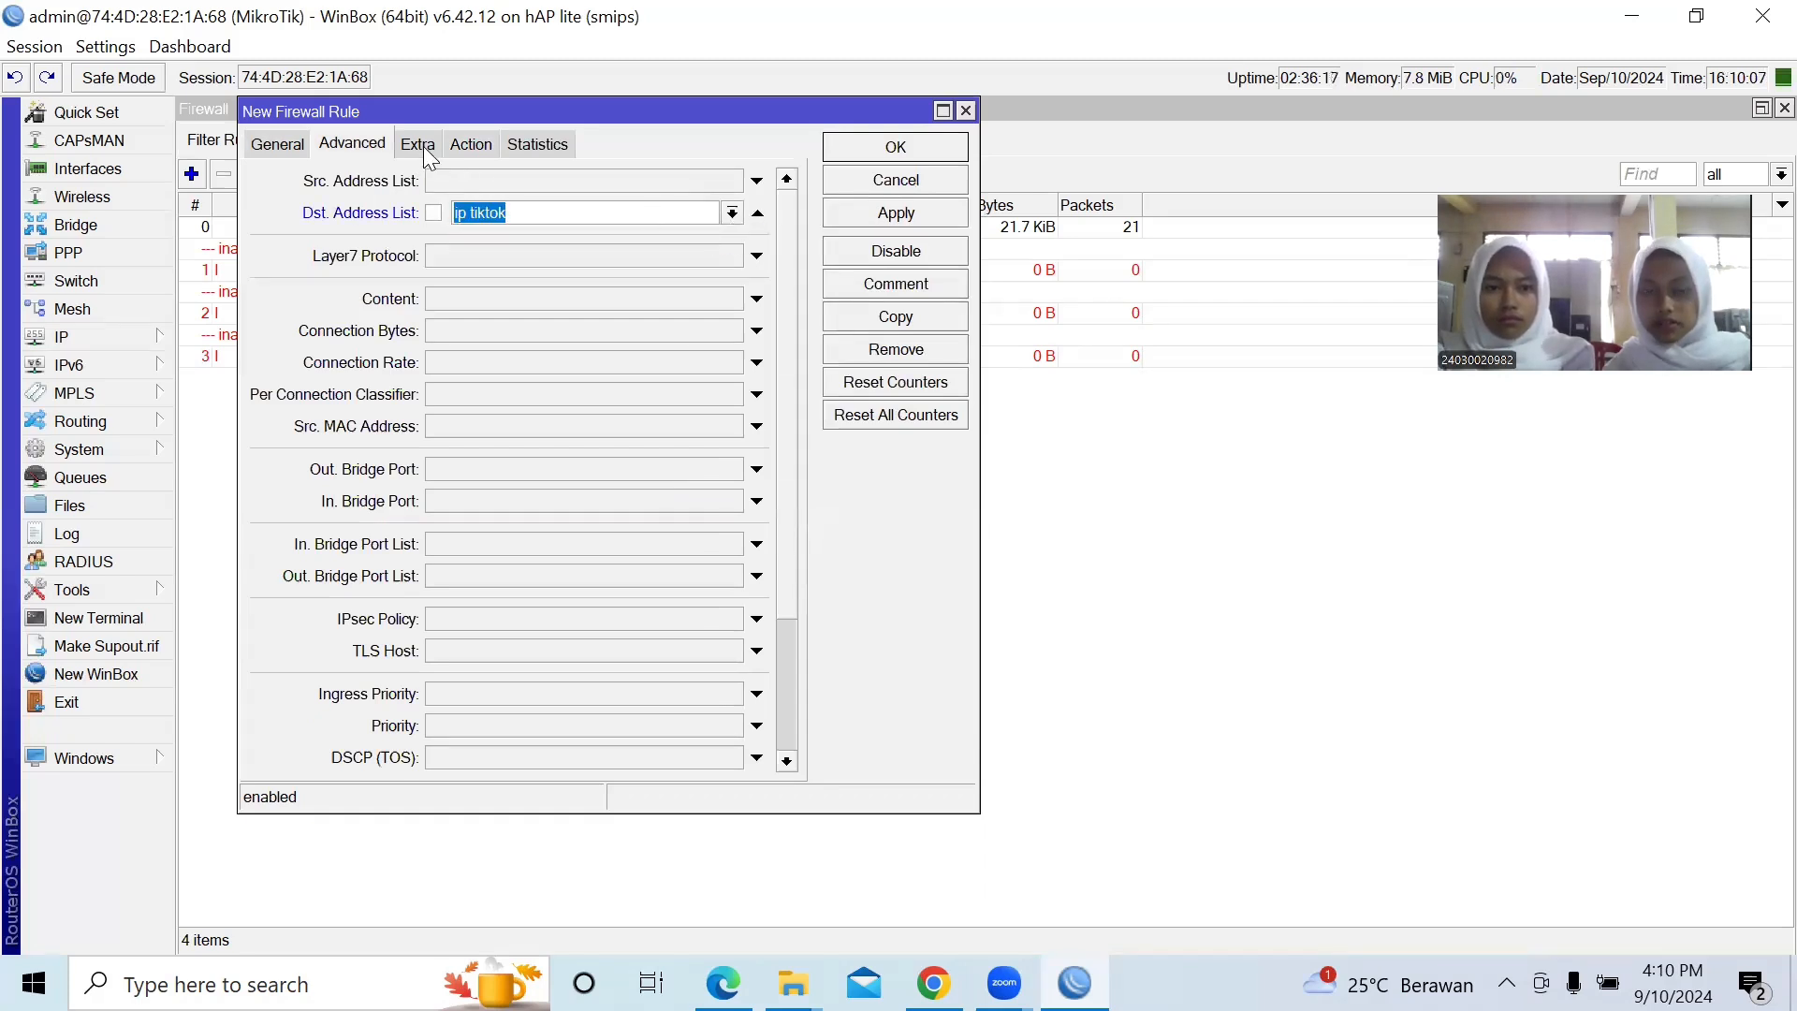
- Add a time condition to the fifth rule that excludes Saturday and Sunday
{"action": "left_click", "coordinate": [417, 145]}
{"action": "left_click", "coordinate": [295, 283]}
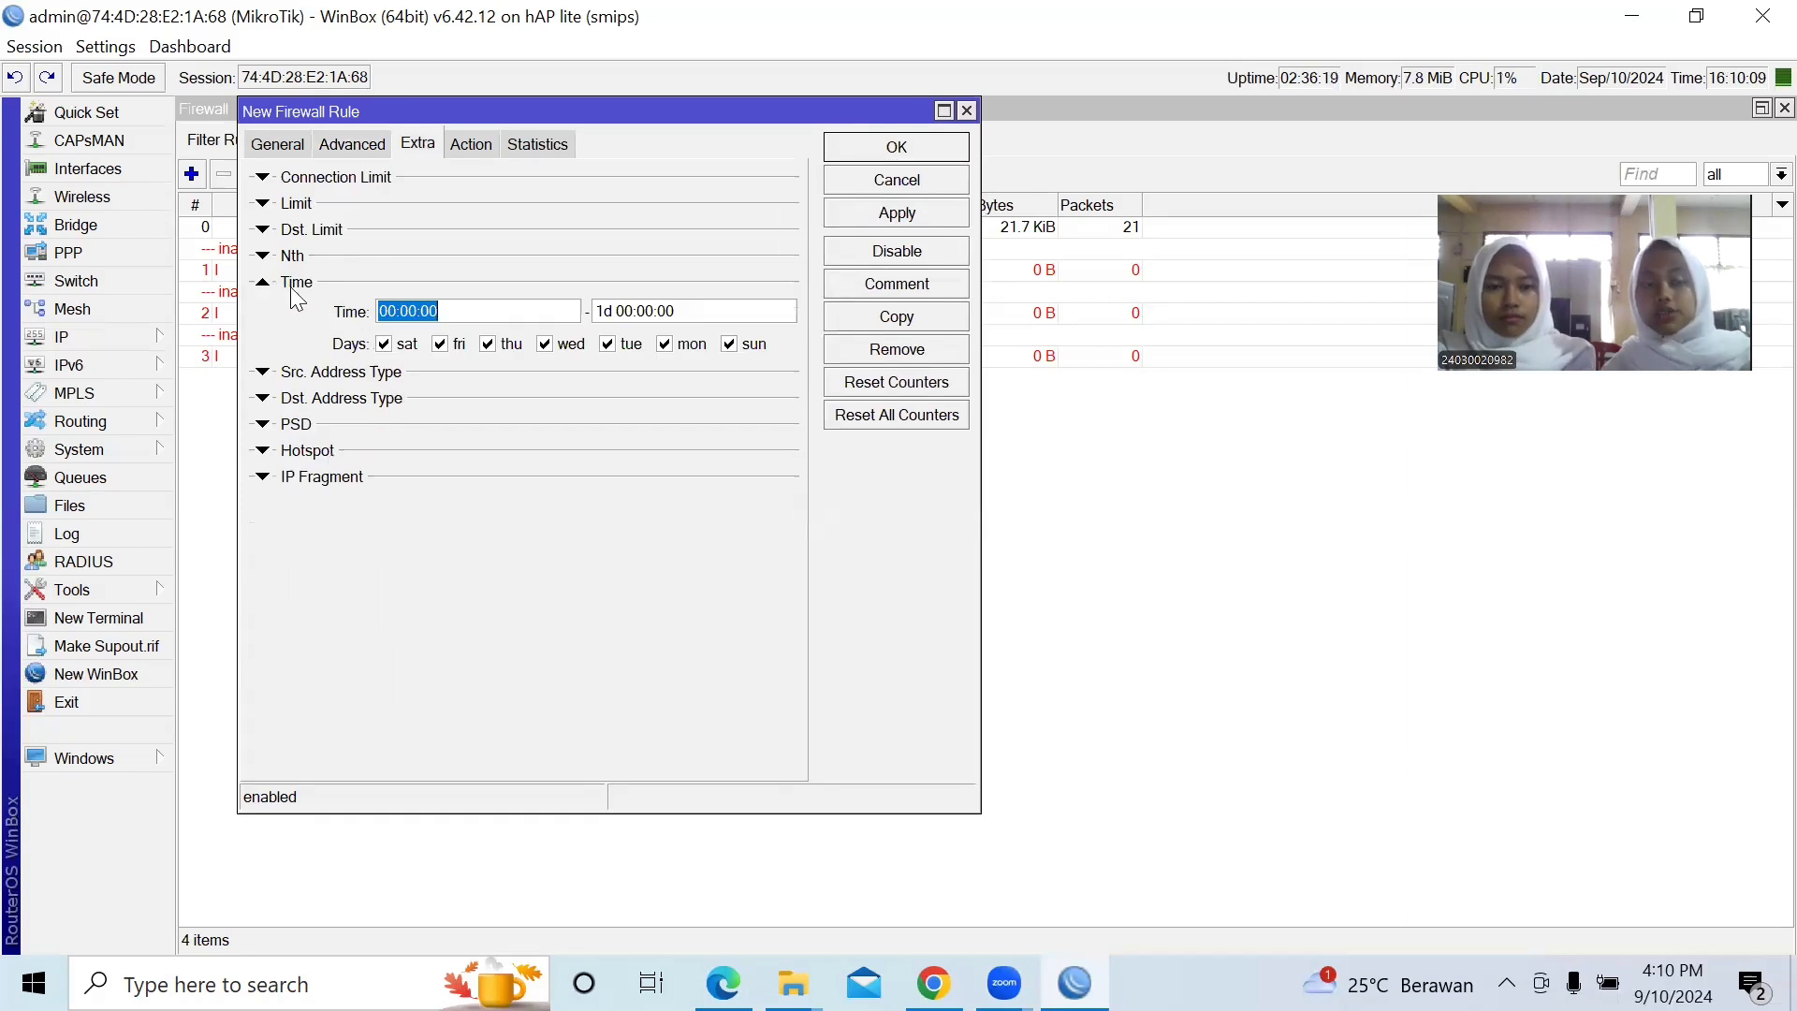
{"action": "left_click", "coordinate": [384, 344]}
{"action": "left_click", "coordinate": [729, 344]}
- Set the fifth rule's active time range from 14:01:00 to 06:59:00 and save the rule with the accept action
{"action": "left_click", "coordinate": [460, 309]}
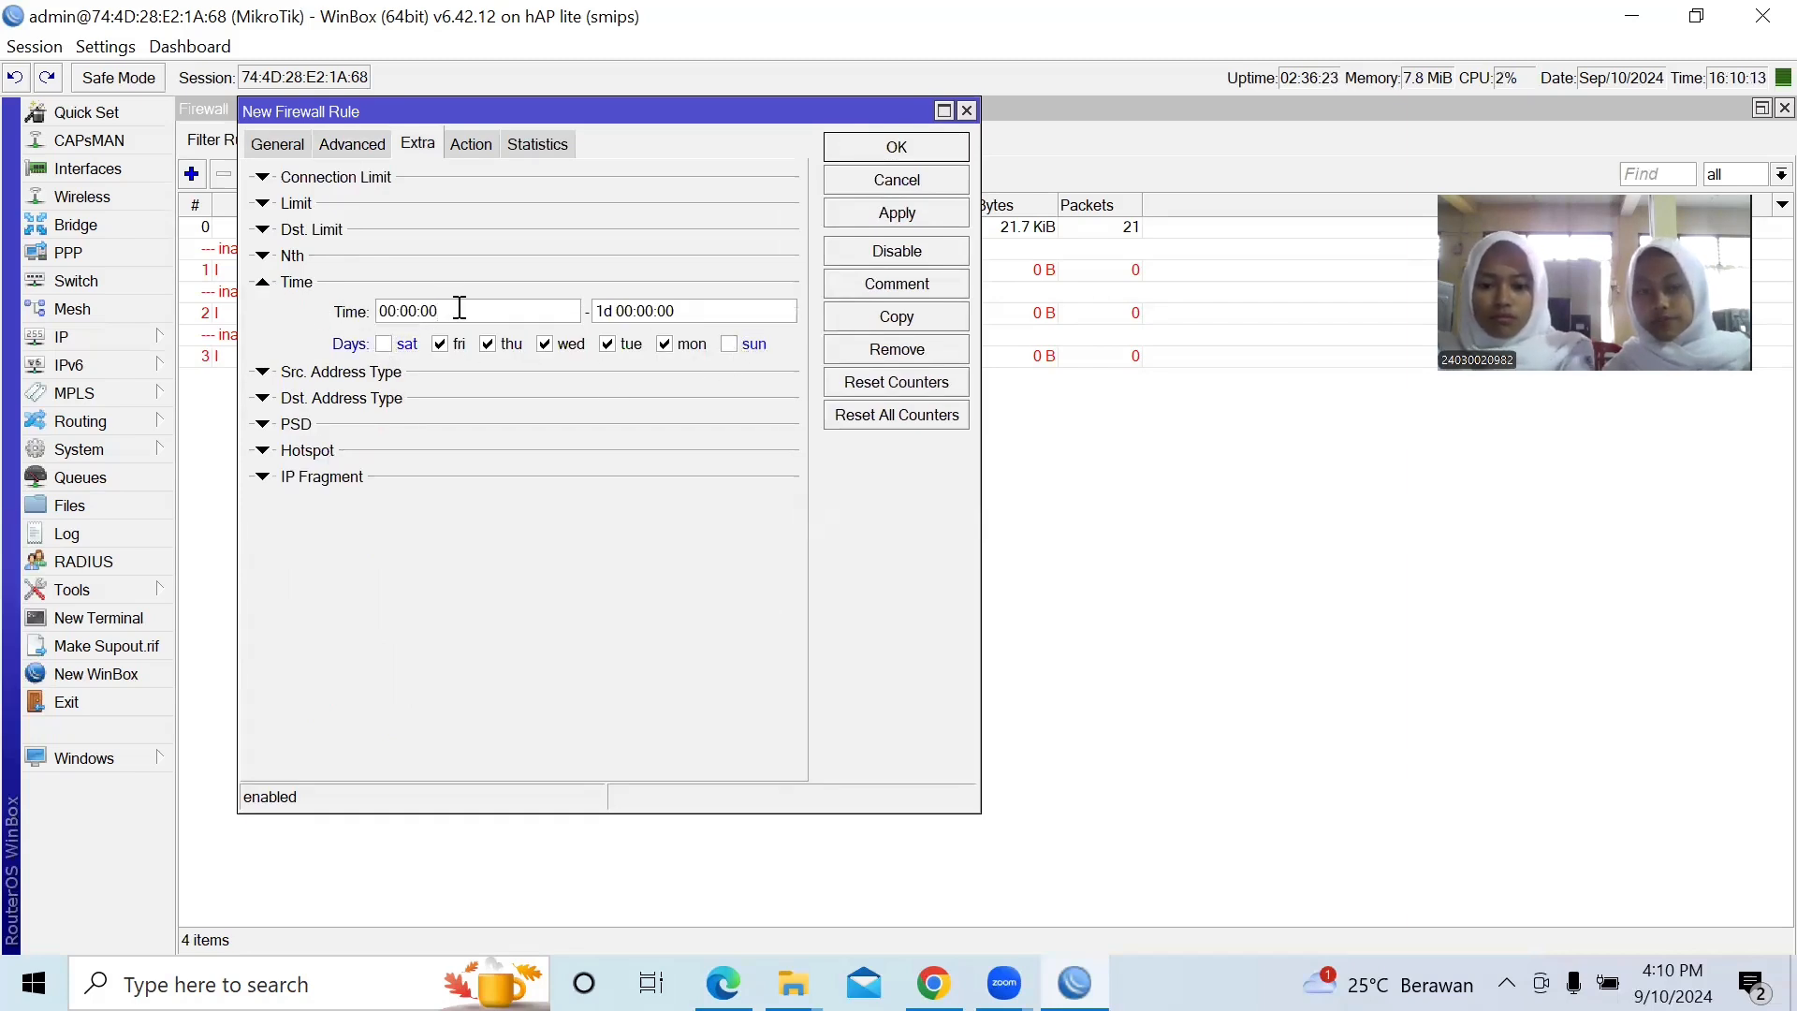
{"action": "key", "text": "Left"}
{"action": "key", "text": "Left"}
{"action": "key", "text": "BackSpace"}
{"action": "key", "text": "BackSpace"}
{"action": "type", "text": "14"}
{"action": "key", "text": "Delete"}
{"action": "type", "text": "1"}
{"action": "left_click", "coordinate": [625, 312]}
{"action": "key", "text": "Delete"}
{"action": "key", "text": "Delete"}
{"action": "key", "text": "BackSpace"}
{"action": "key", "text": "BackSpace"}
{"action": "key", "text": "BackSpace"}
{"action": "key", "text": "BackSpace"}
{"action": "type", "text": "06"}
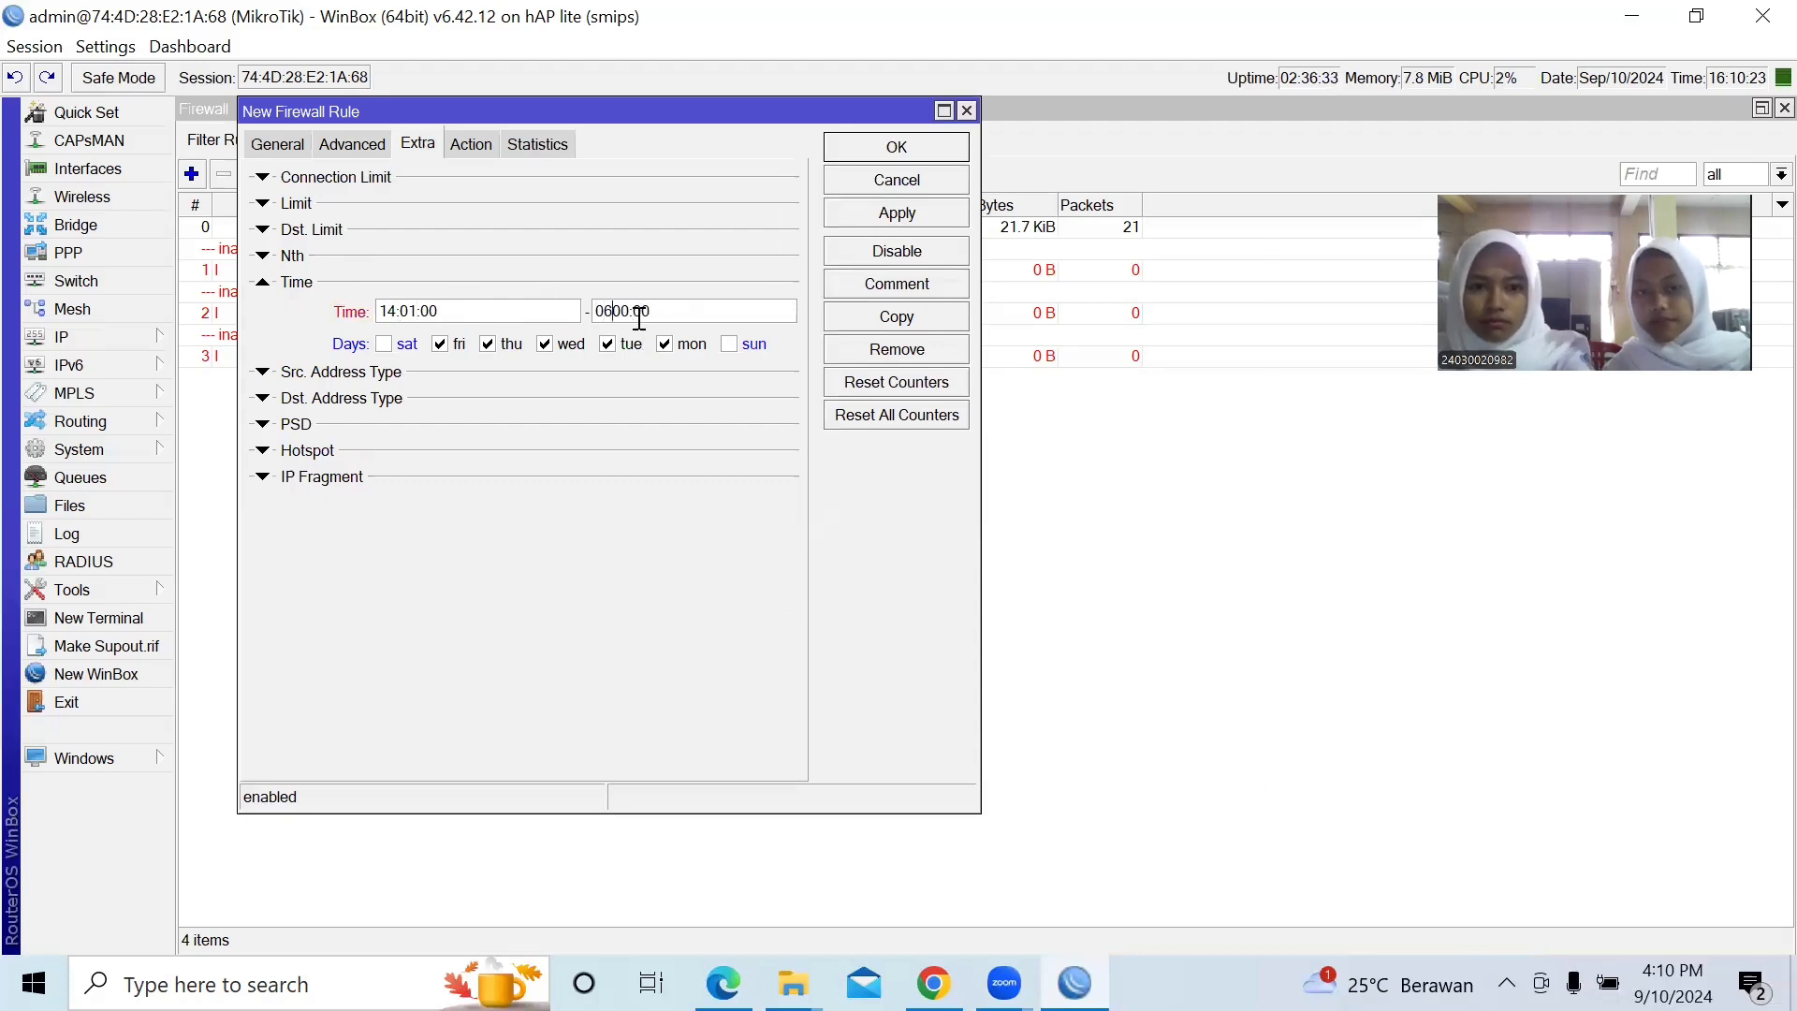
{"action": "key", "text": "BackSpace"}
{"action": "key", "text": "BackSpace"}
{"action": "key", "text": "BackSpace"}
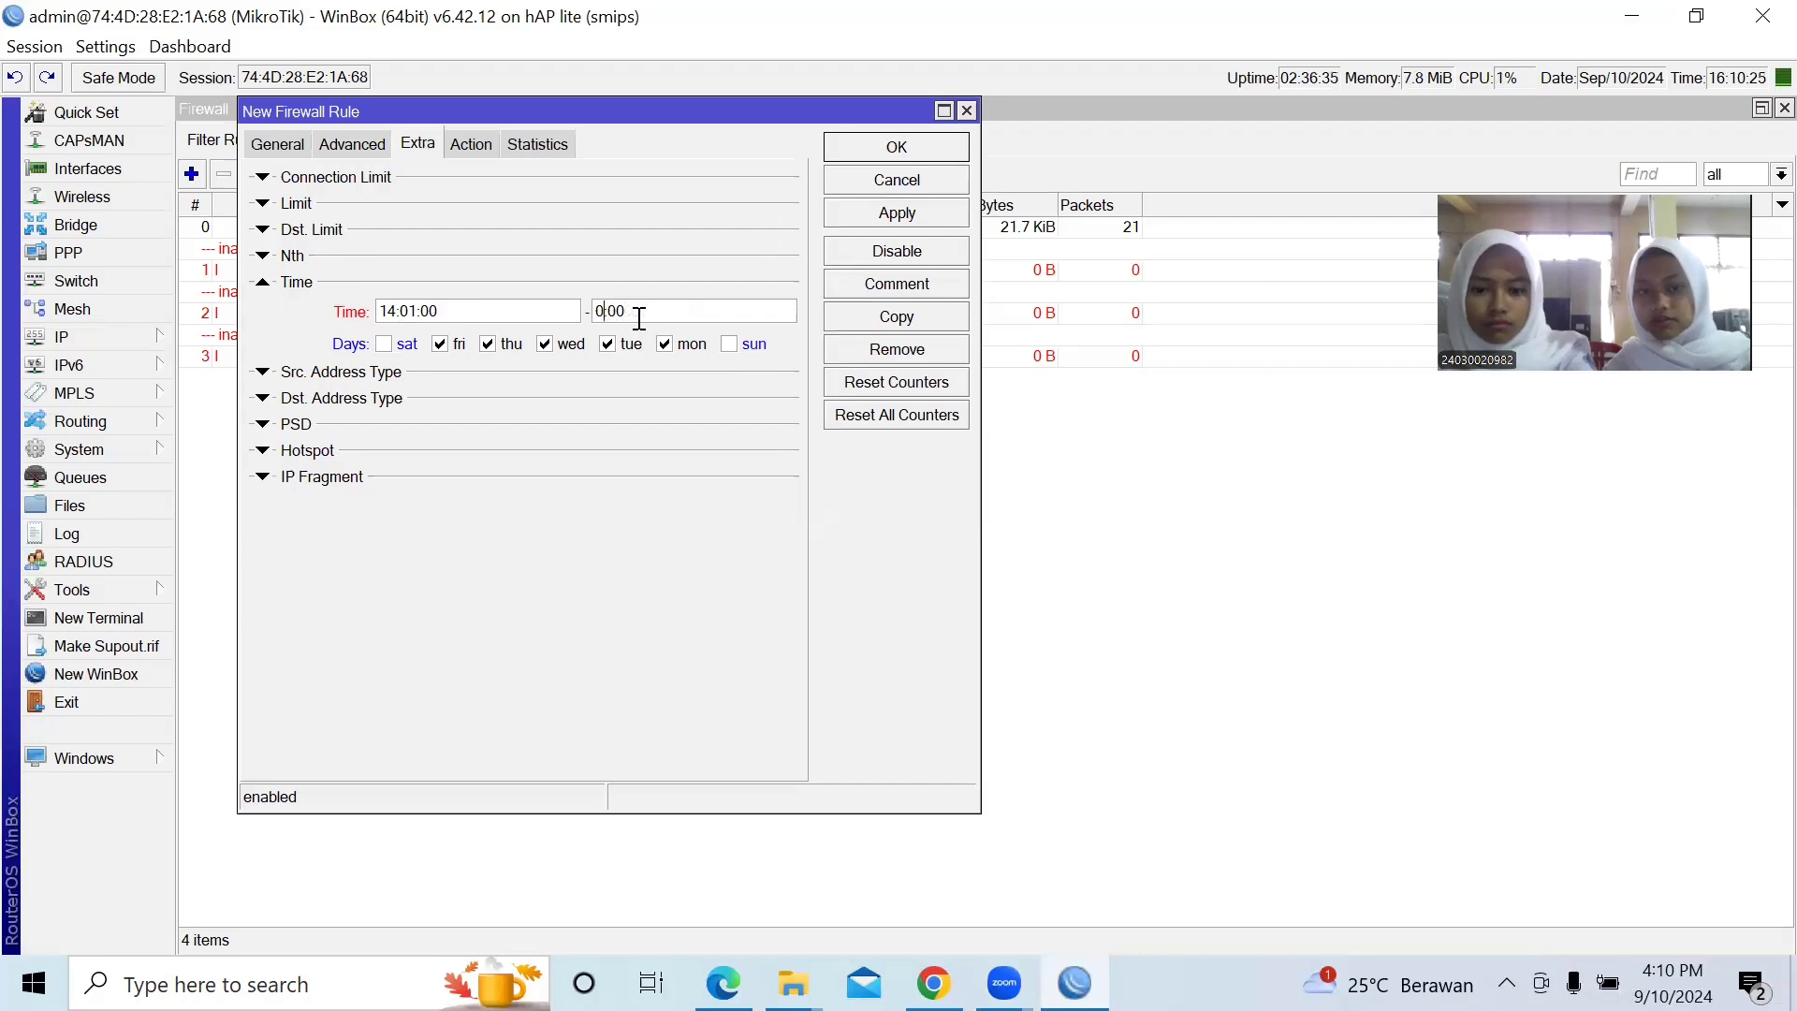
{"action": "type", "text": "6"}
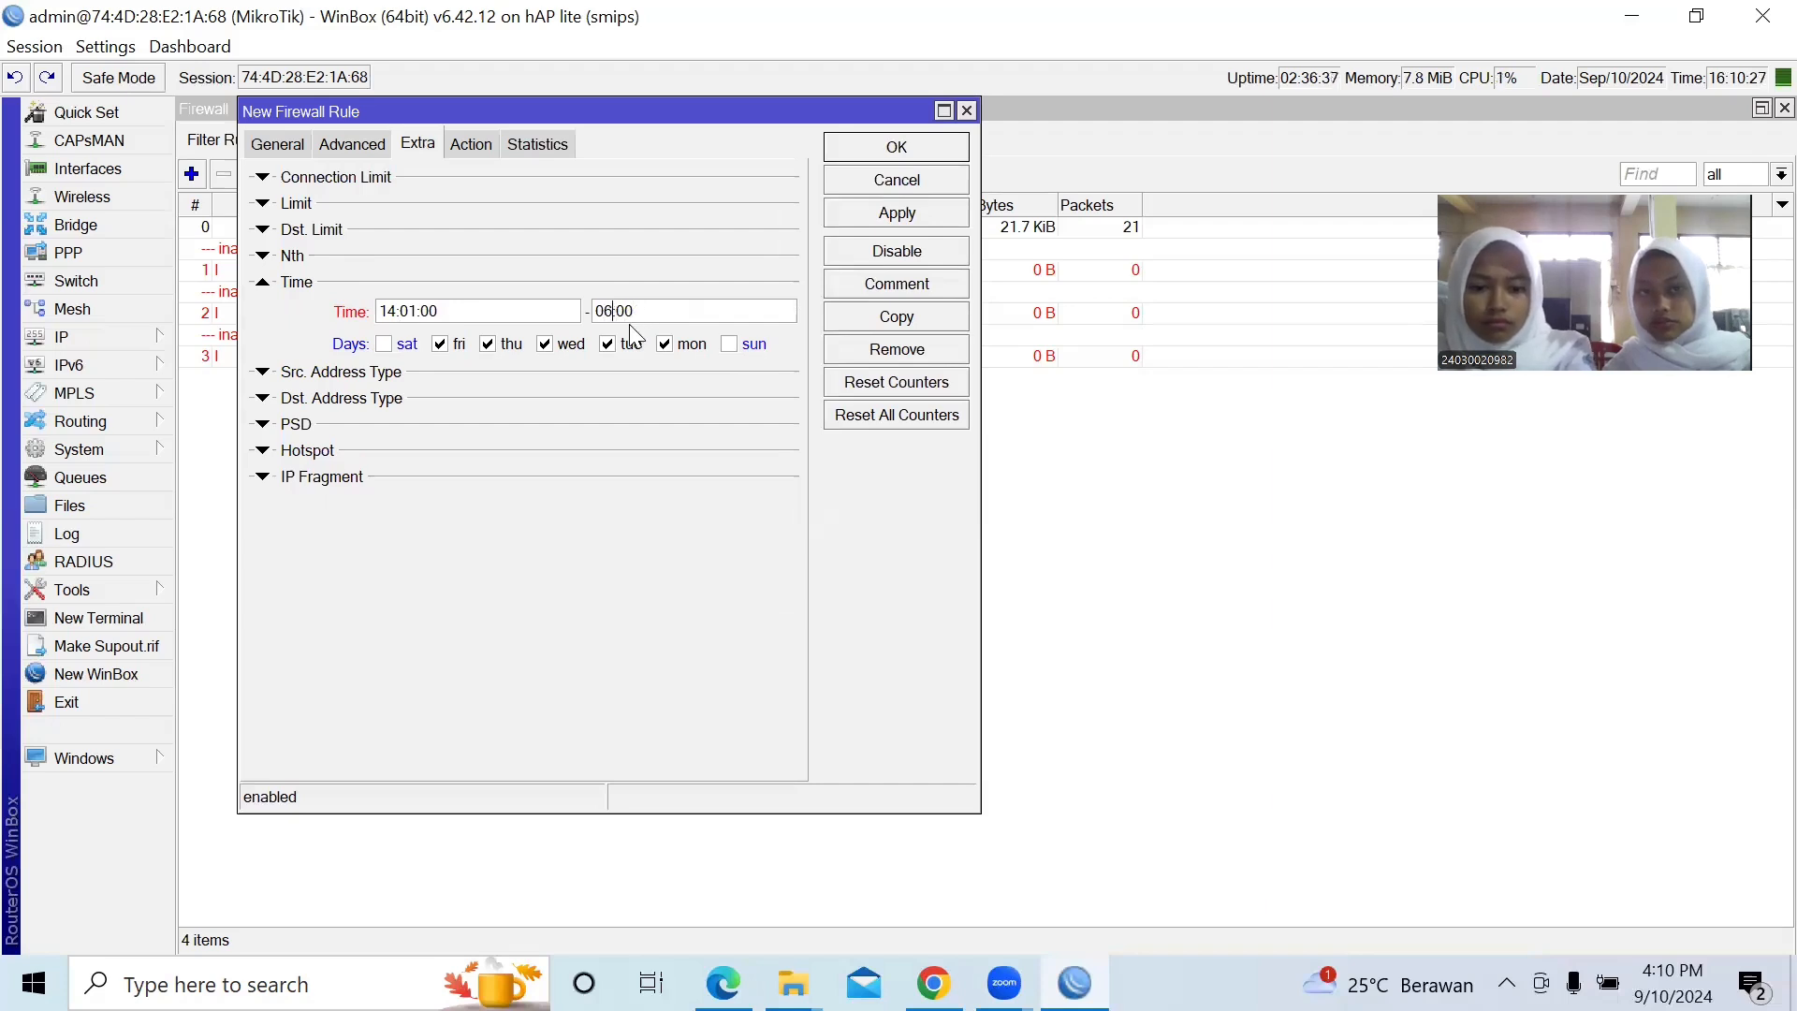
{"action": "type", "text": ":59"}
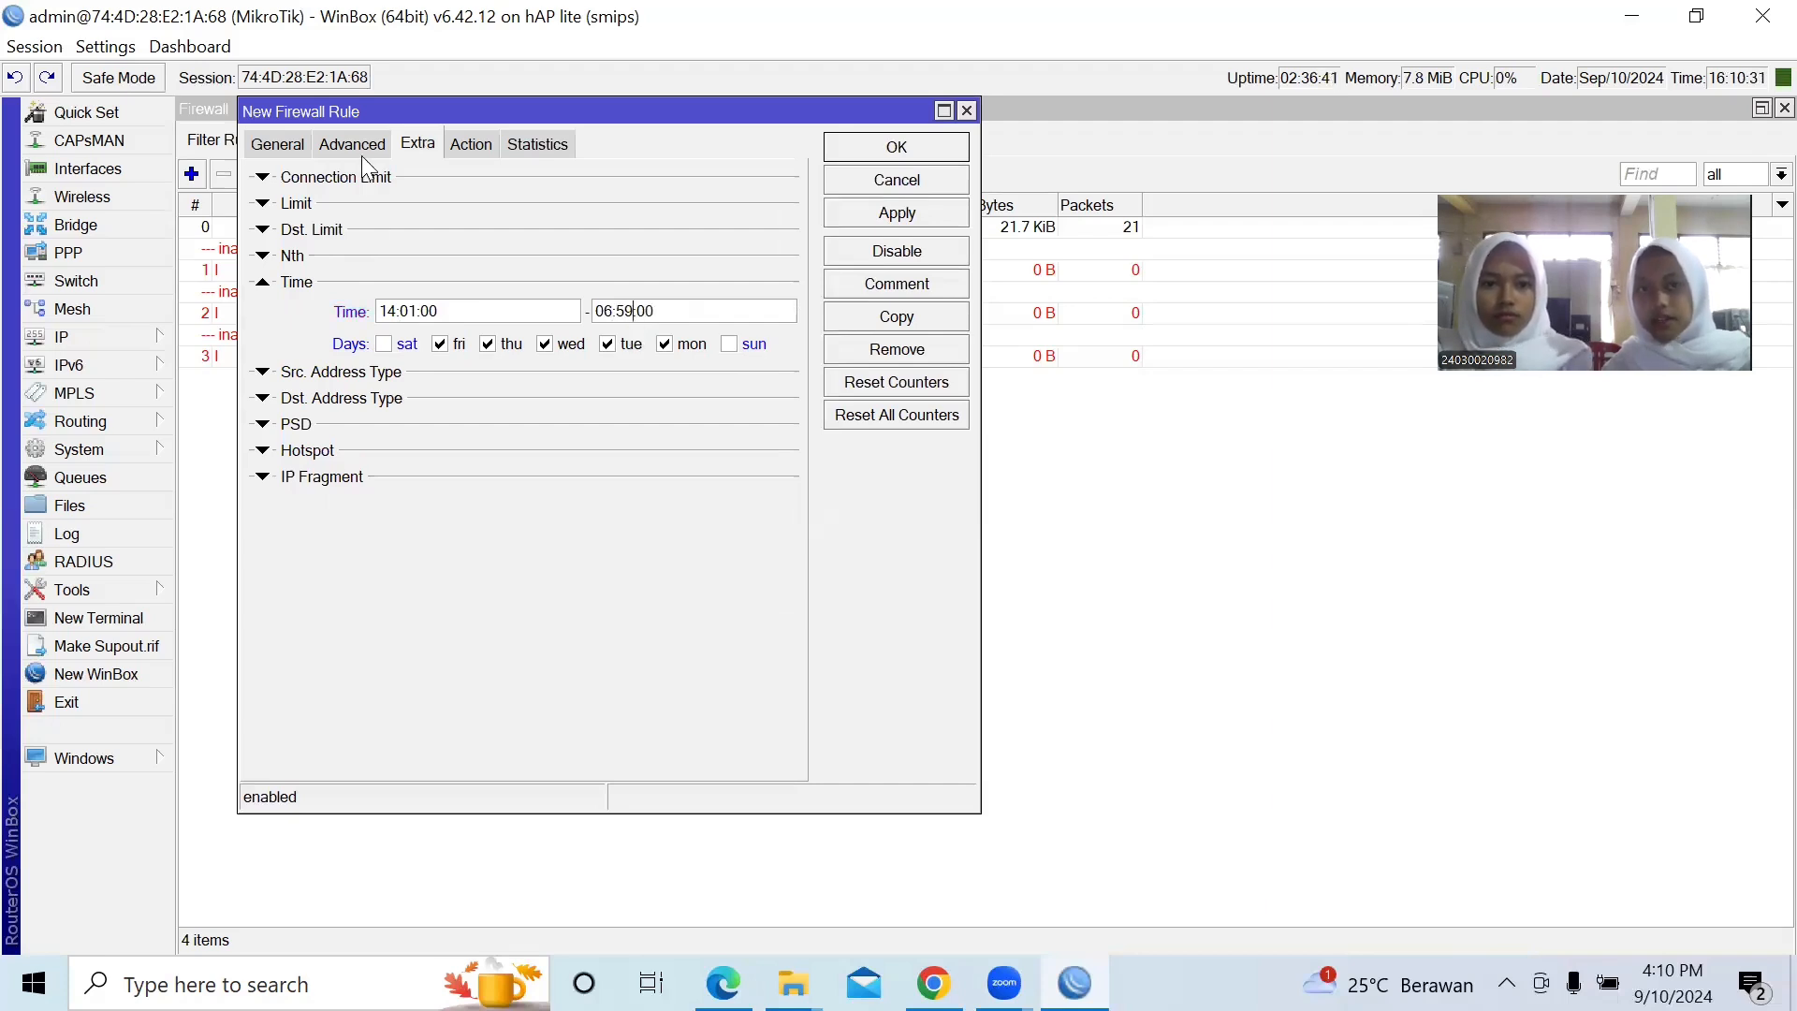
{"action": "left_click", "coordinate": [475, 142]}
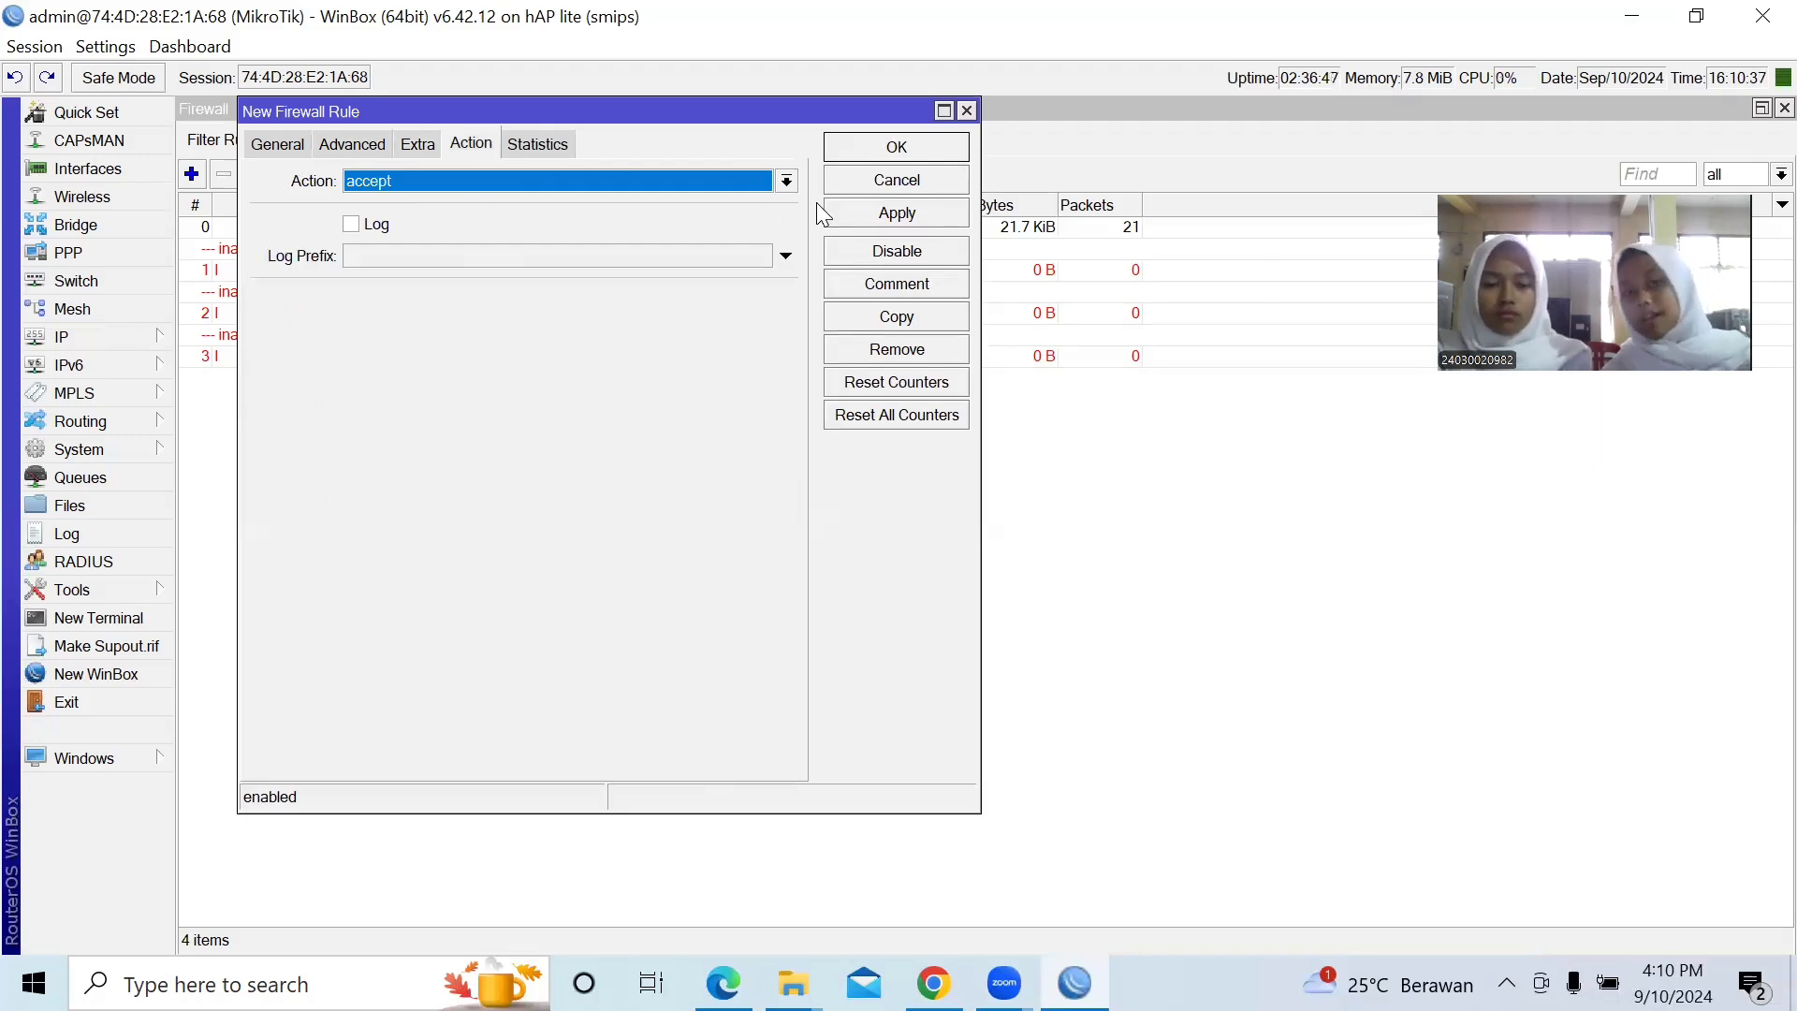
{"action": "left_click", "coordinate": [876, 152]}
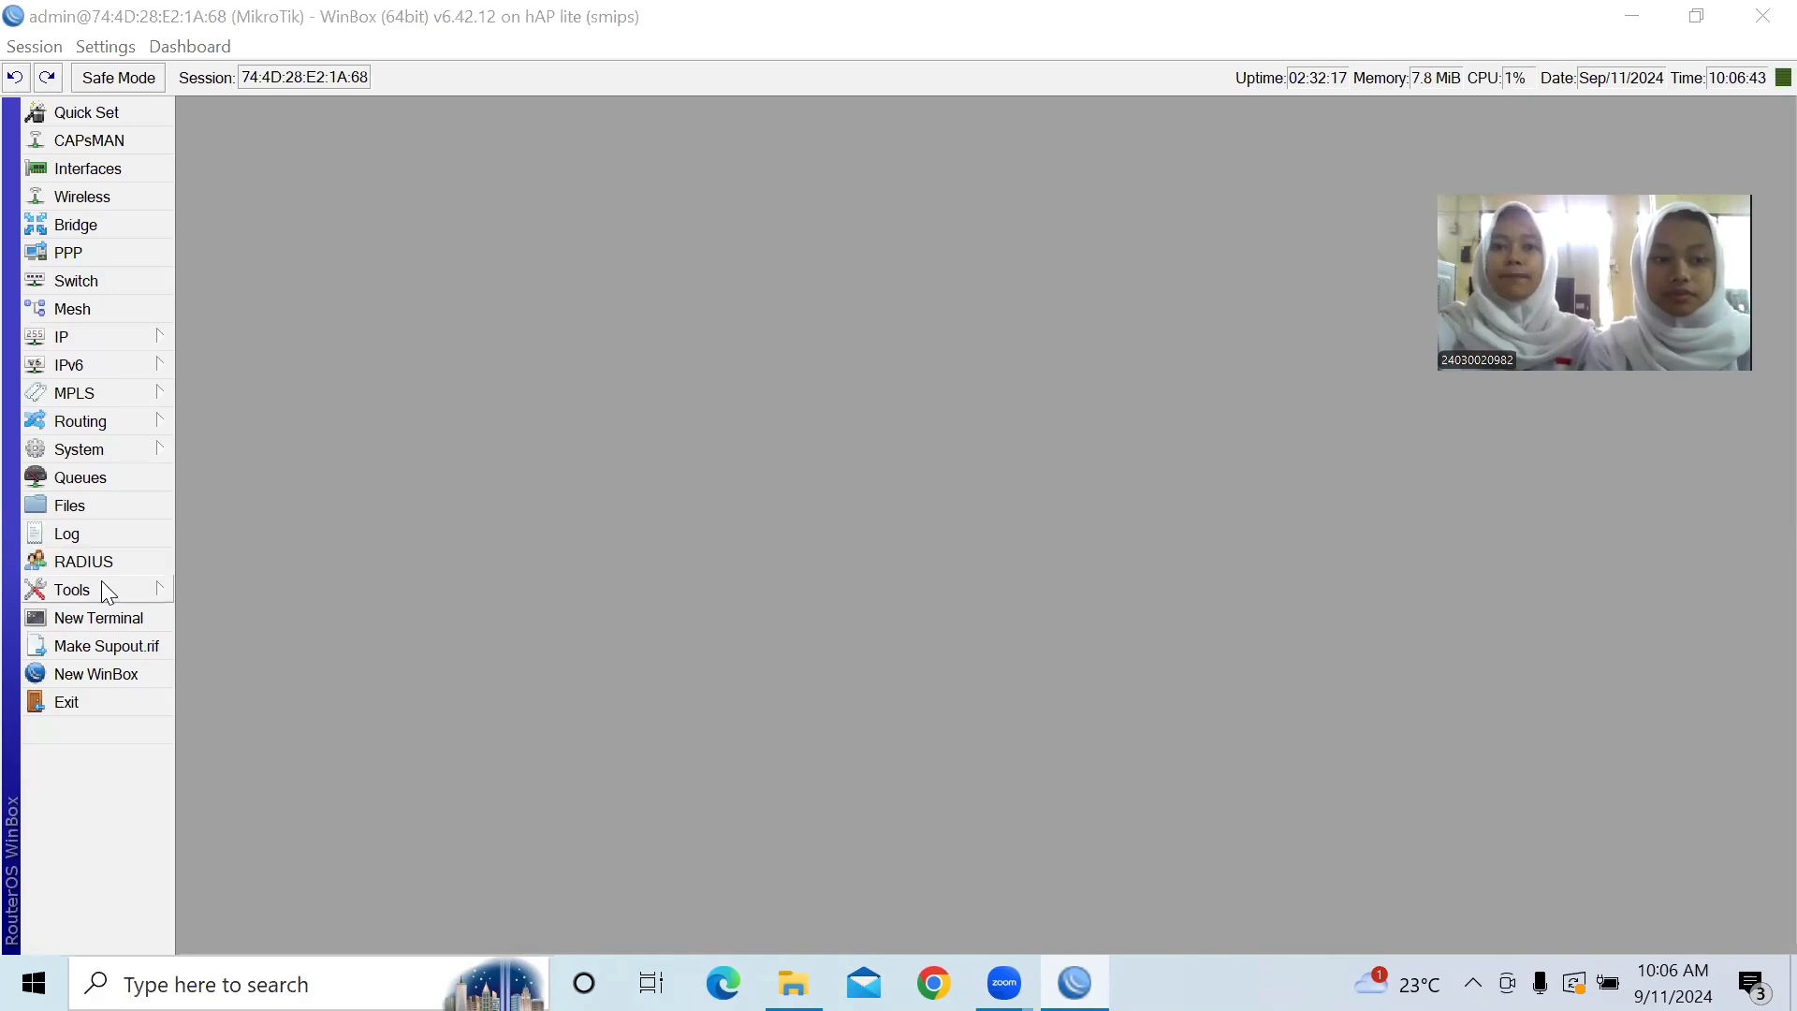
- Set up Torch on wlan1 to collect protocol and port, leaving out the IPv6 source and destination addresses
{"action": "left_click", "coordinate": [103, 584]}
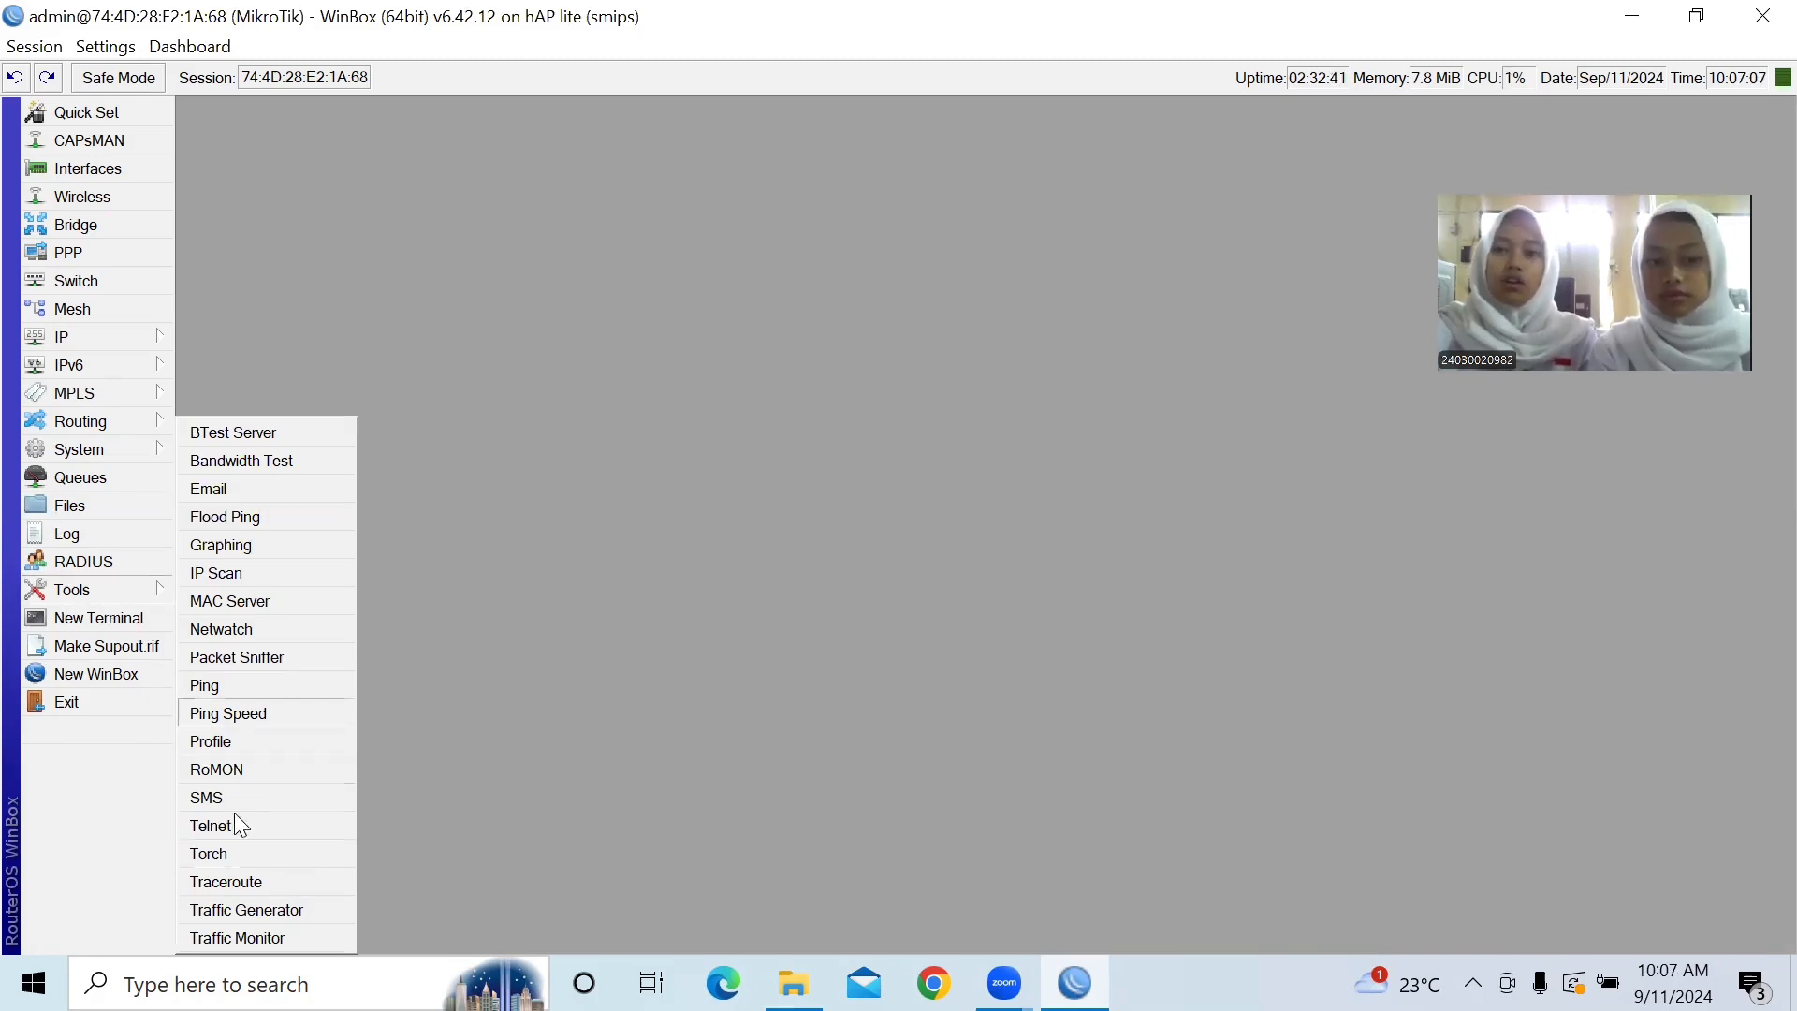
{"action": "left_click", "coordinate": [244, 851]}
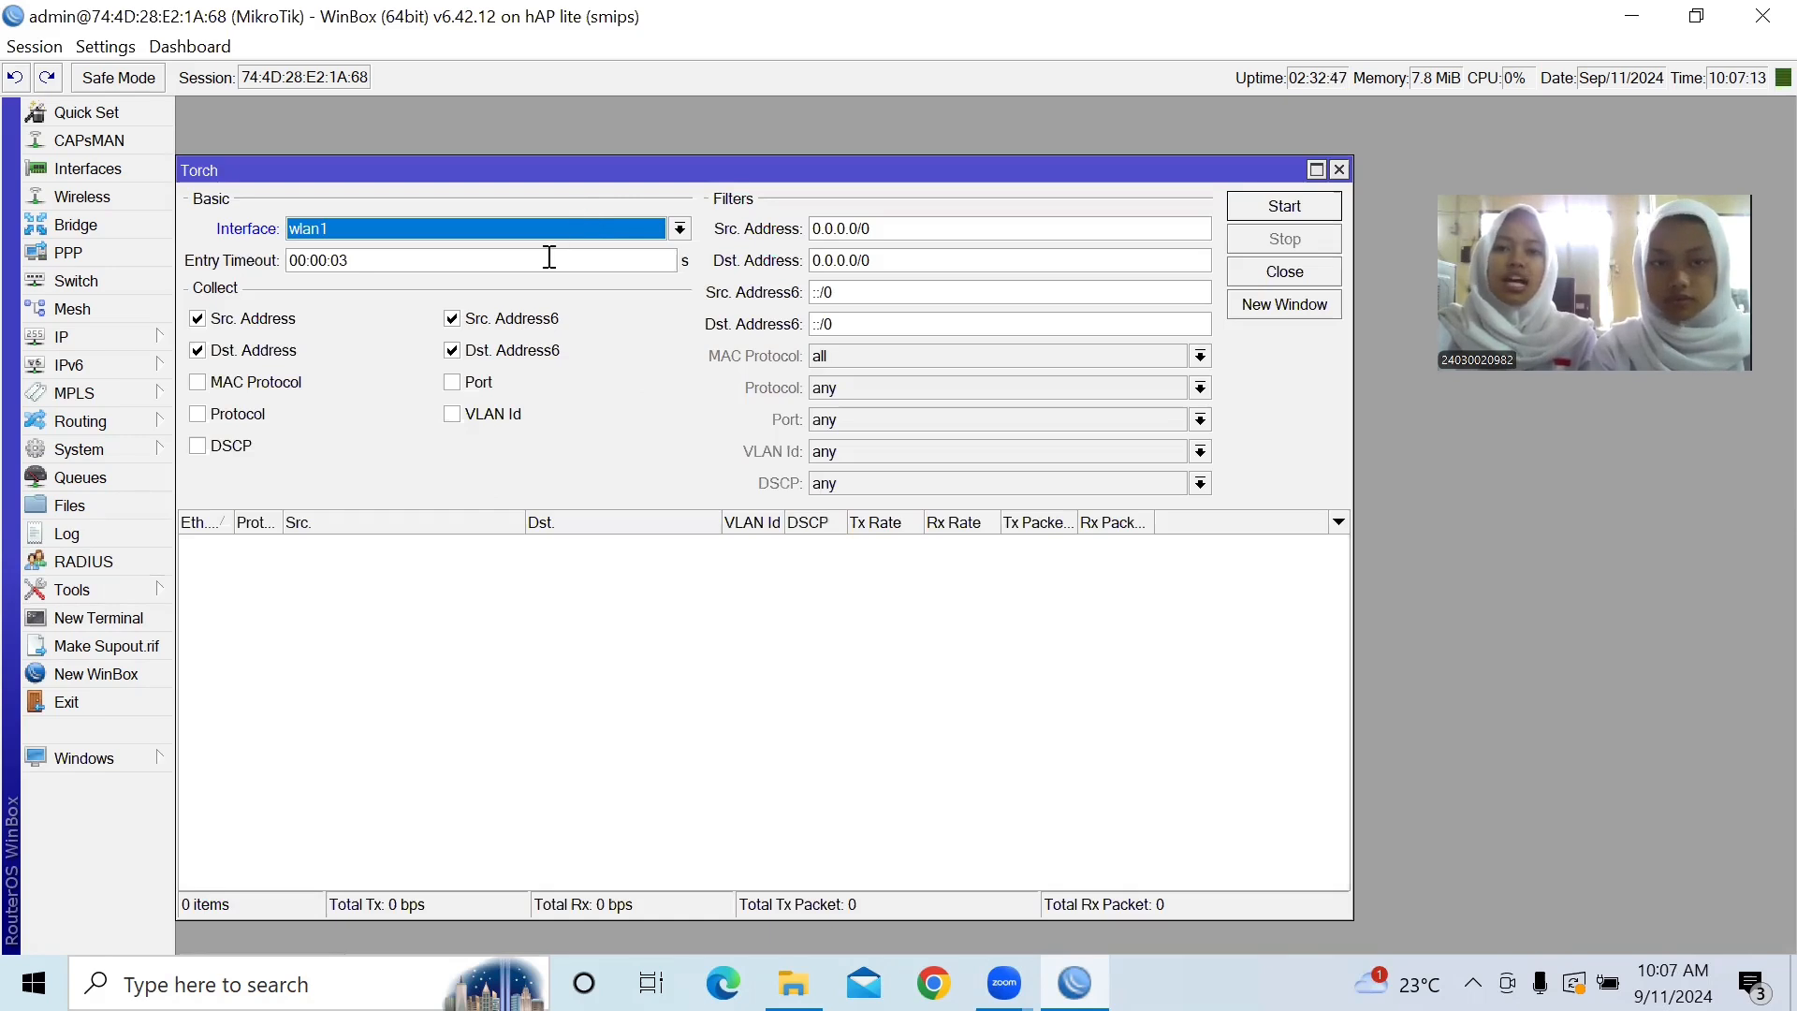
{"action": "left_click", "coordinate": [249, 418]}
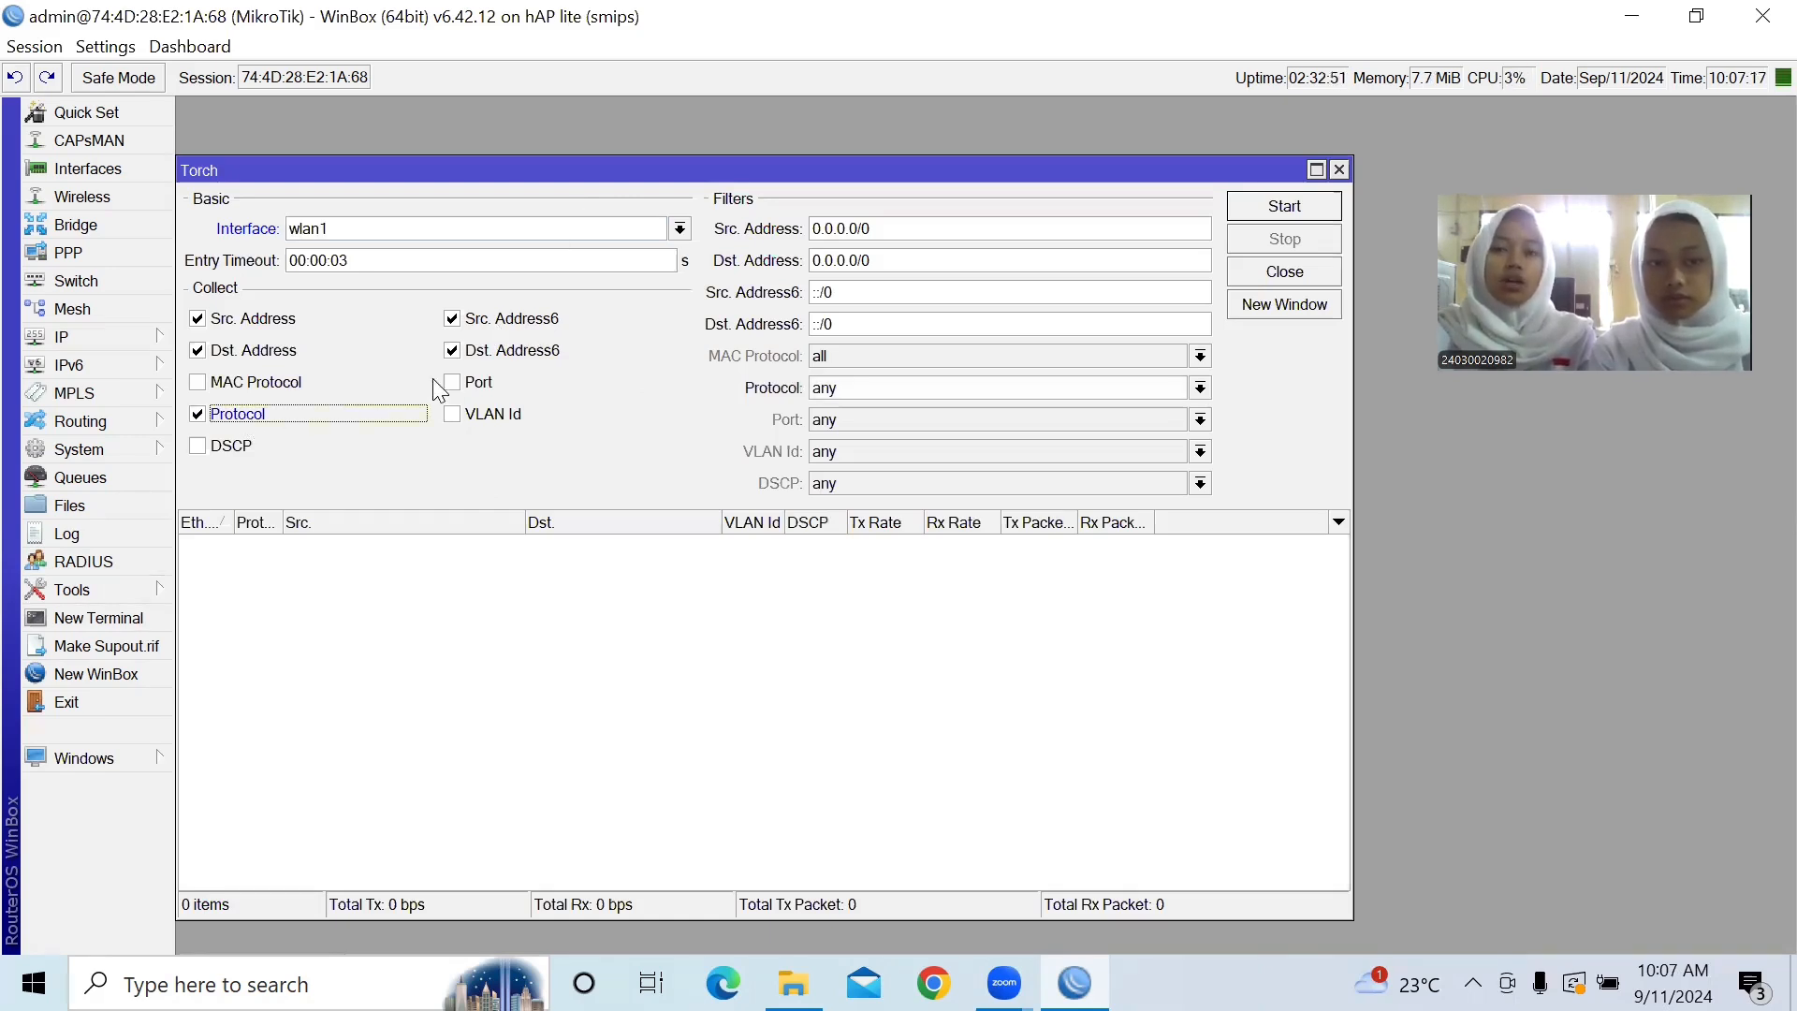
{"action": "left_click", "coordinate": [477, 386]}
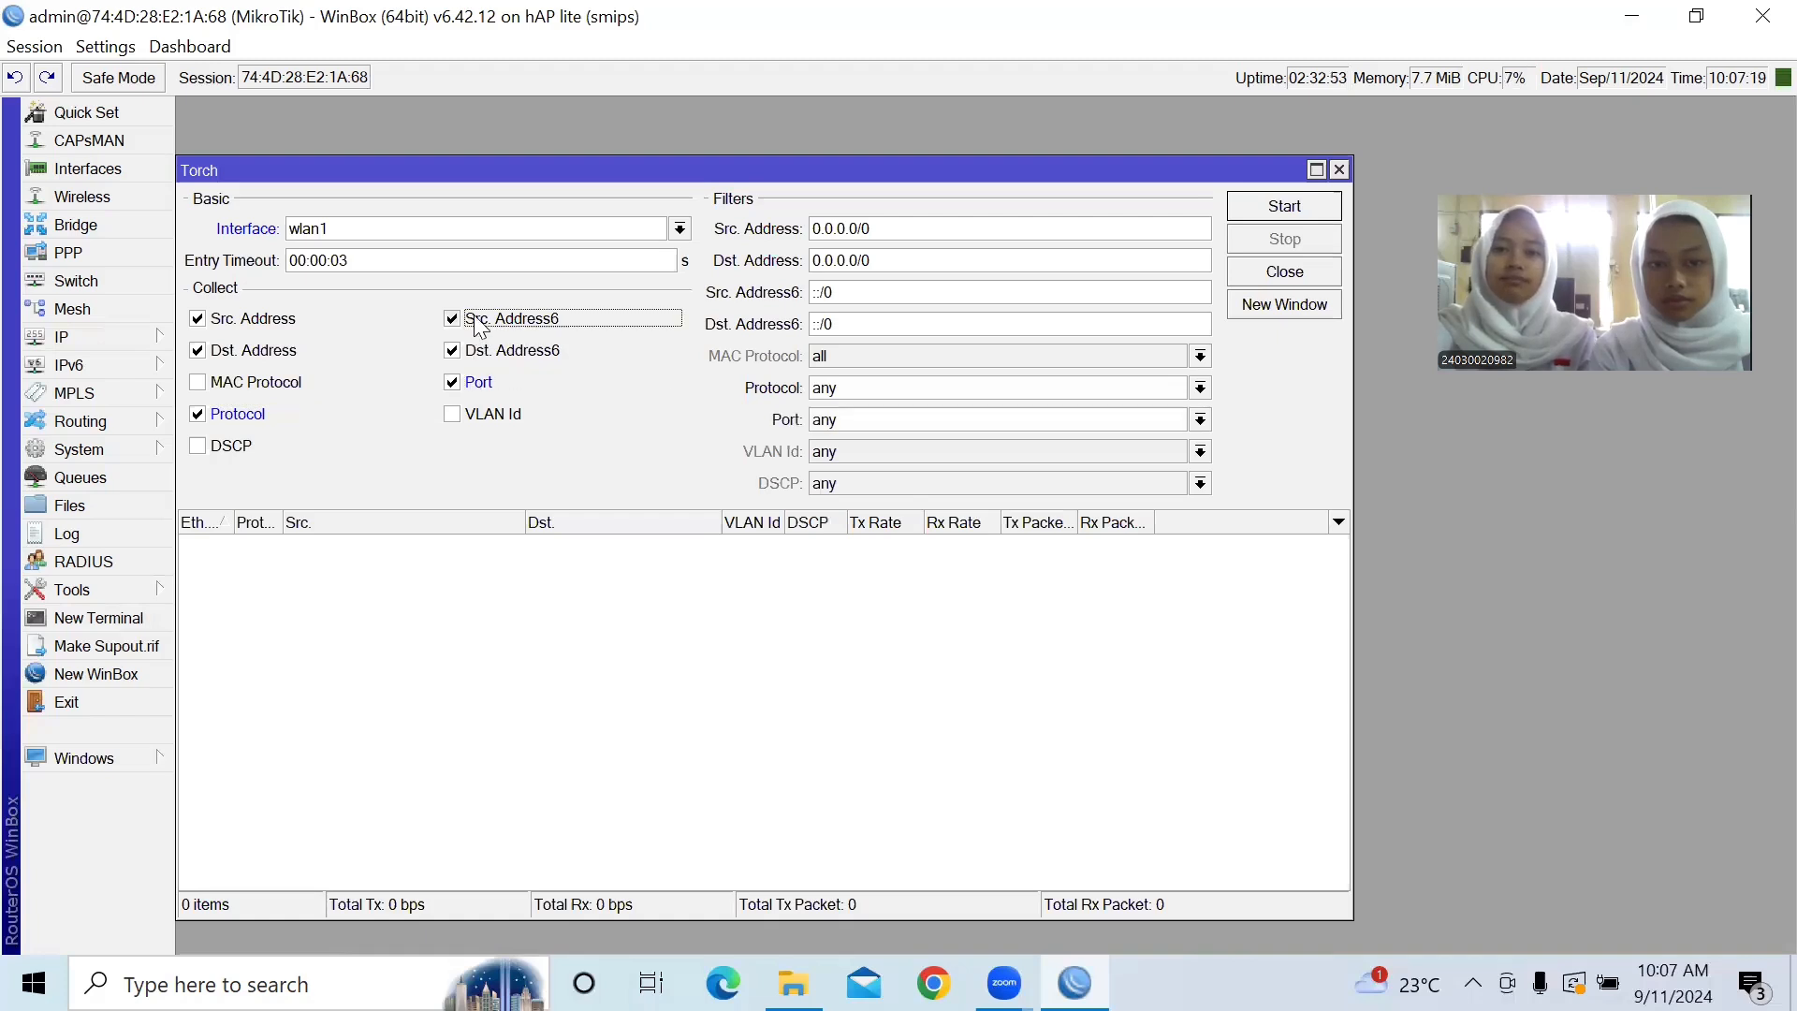
{"action": "left_click", "coordinate": [479, 320]}
{"action": "left_click", "coordinate": [477, 353]}
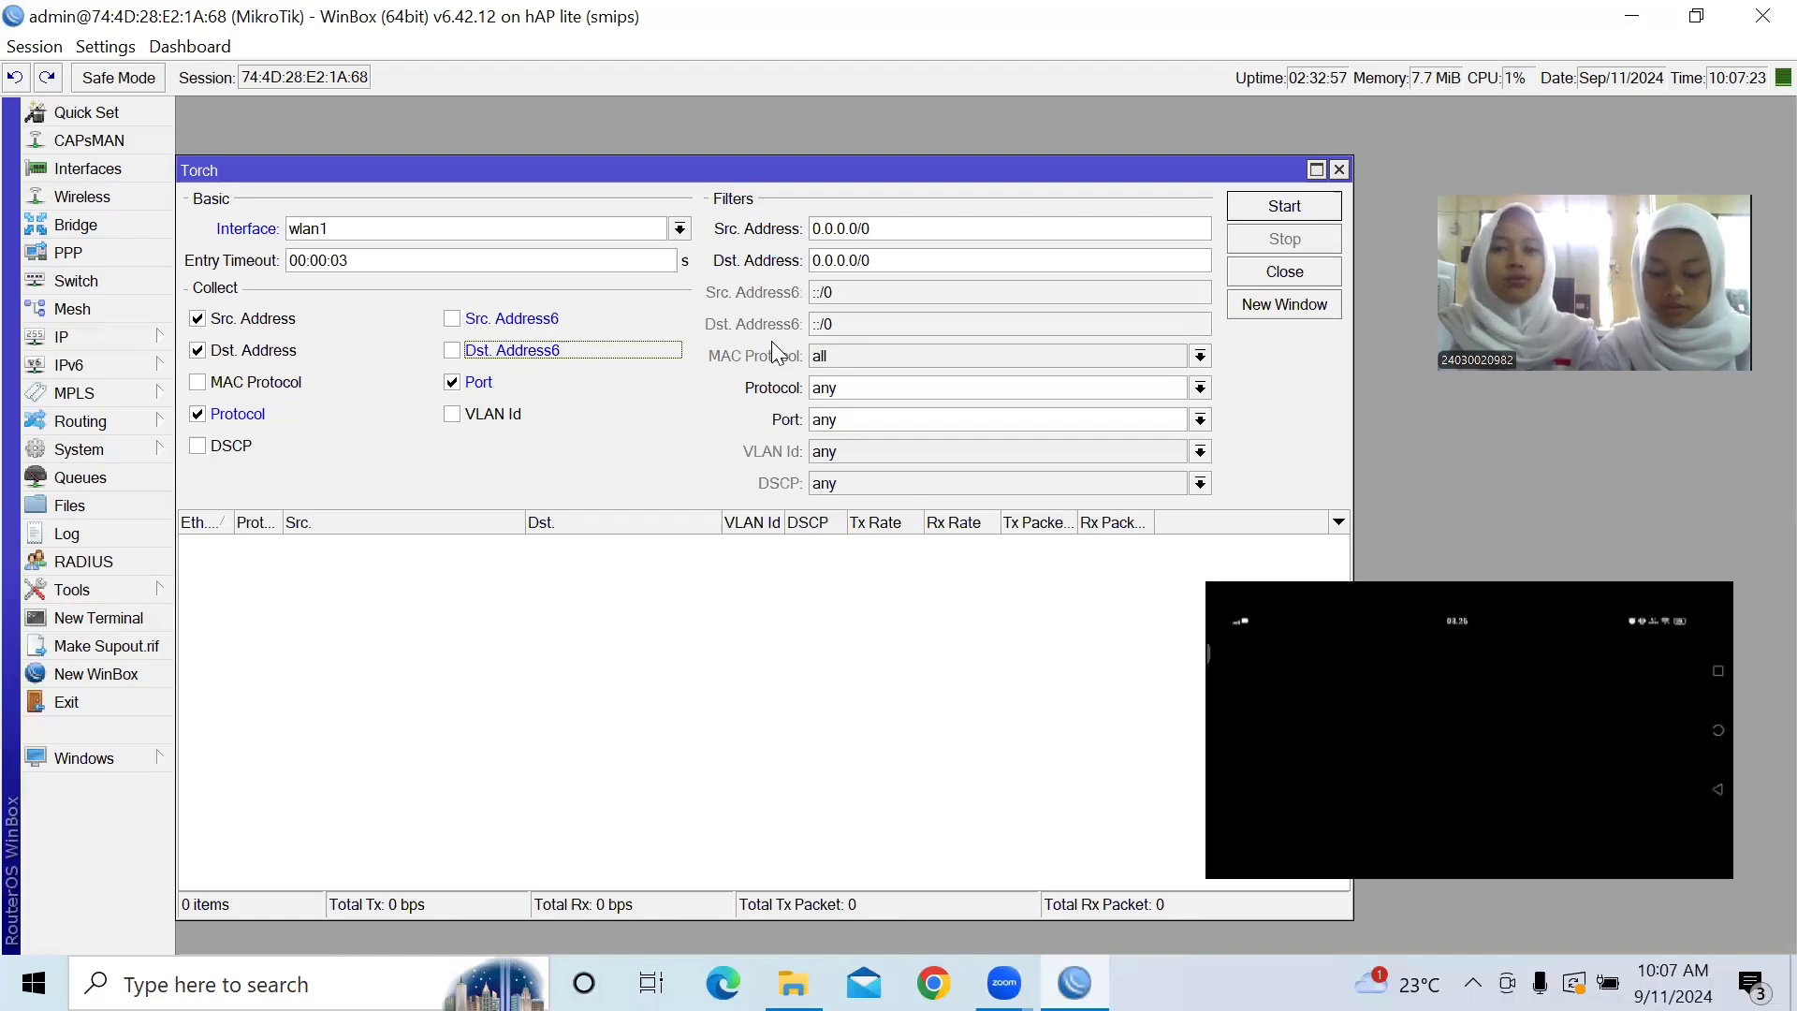
- Capture the wlan1 traffic in Torch while the game runs on the phone, examine the destination addresses and ports, and close Torch
{"action": "left_click", "coordinate": [1296, 210]}
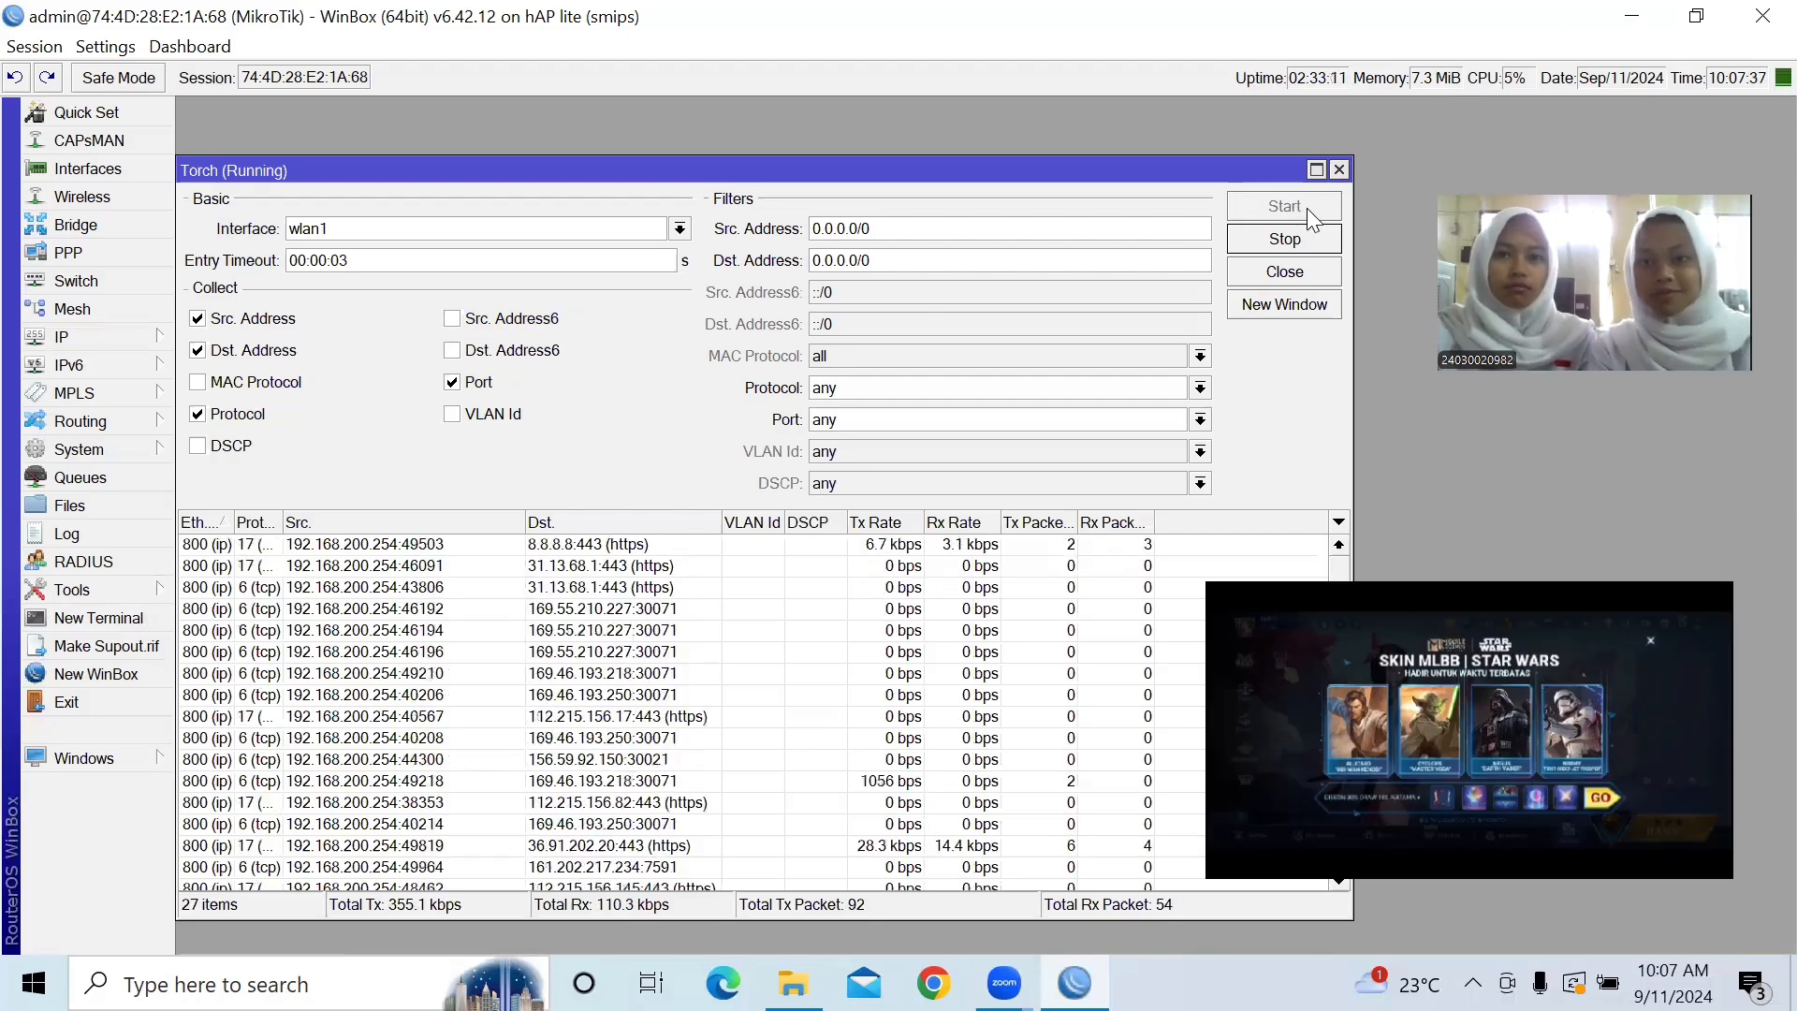
{"action": "left_click", "coordinate": [1284, 238]}
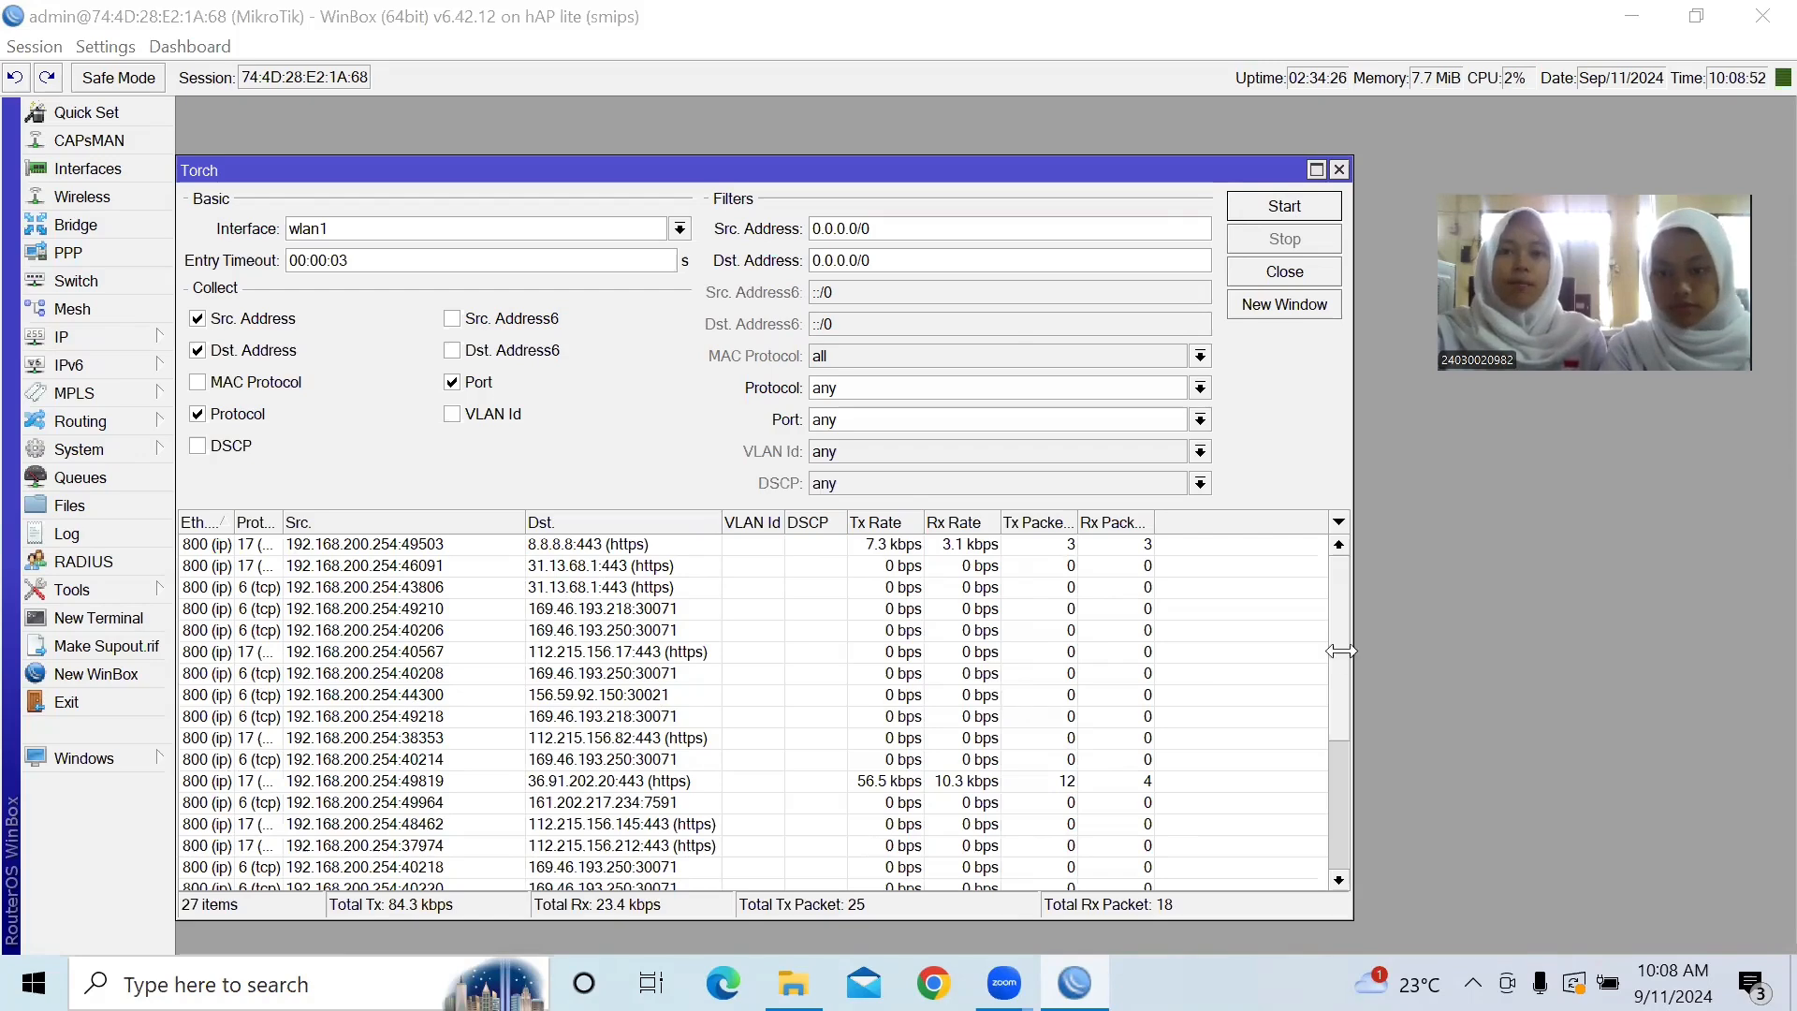
{"action": "left_click_drag", "start_coordinate": [1340, 651], "coordinate": [1345, 800]}
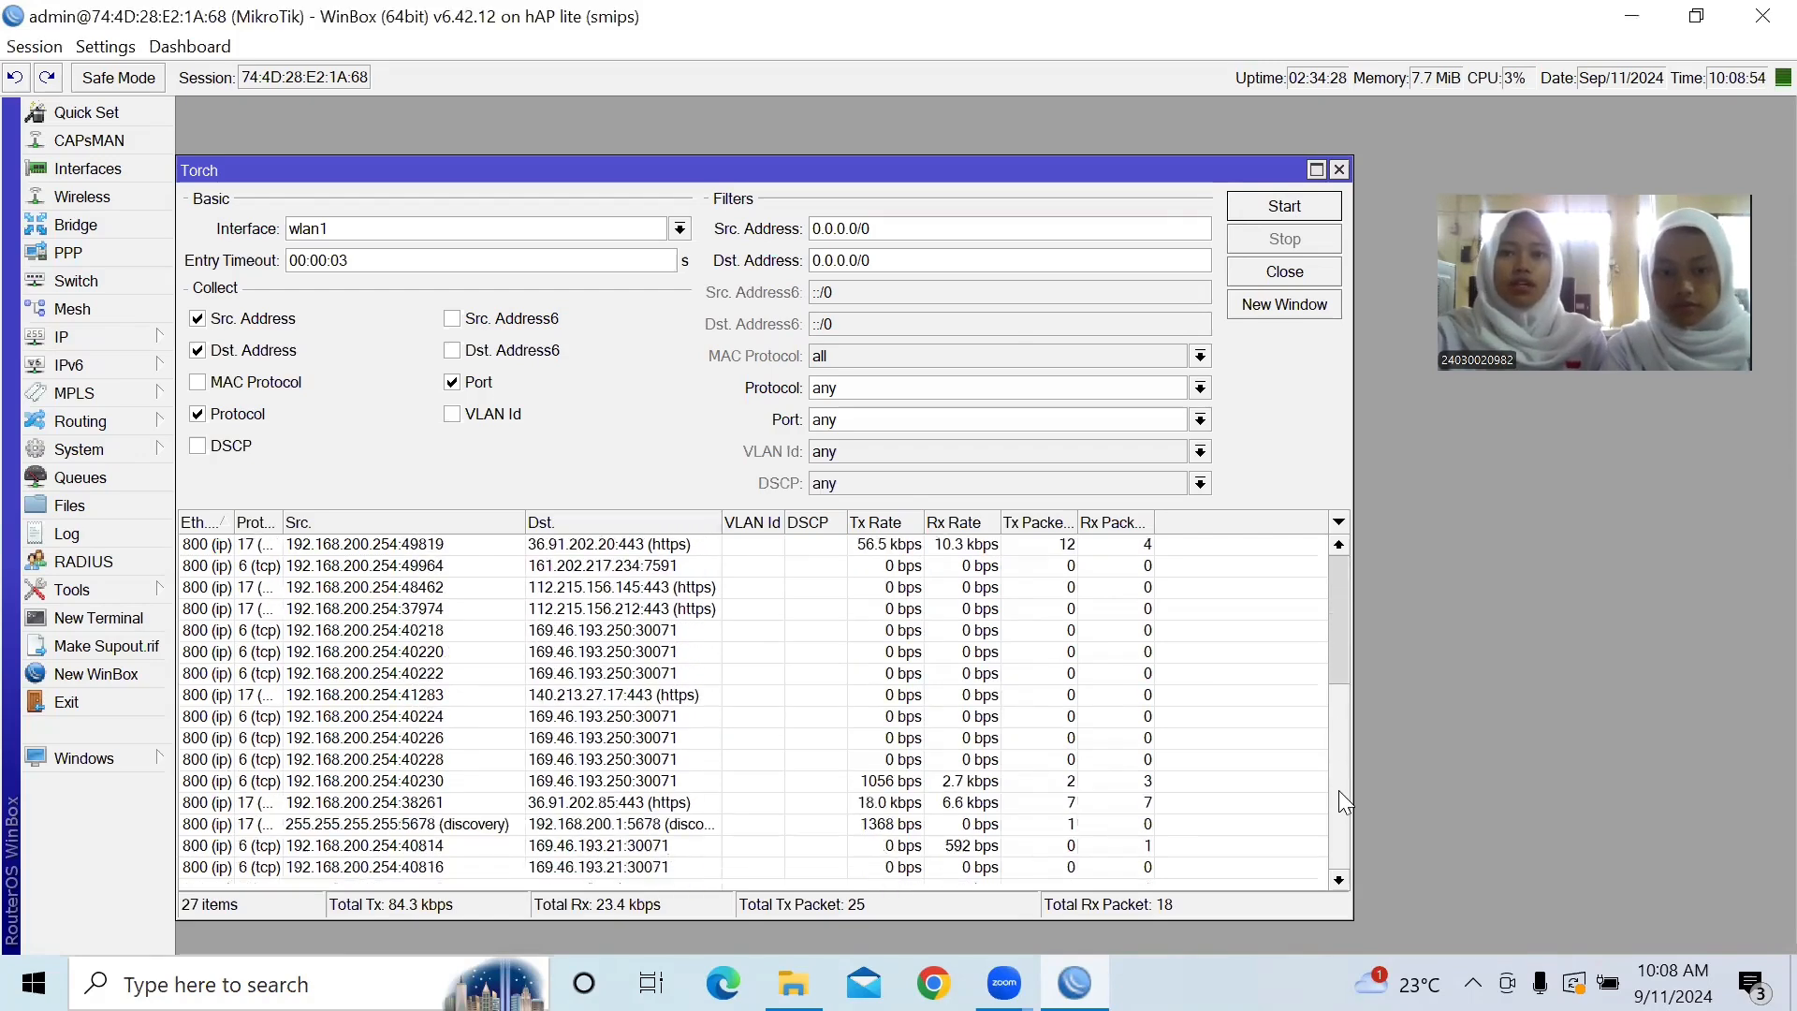
{"action": "scroll", "coordinate": [739, 767], "scroll_direction": "up", "scroll_amount": 2}
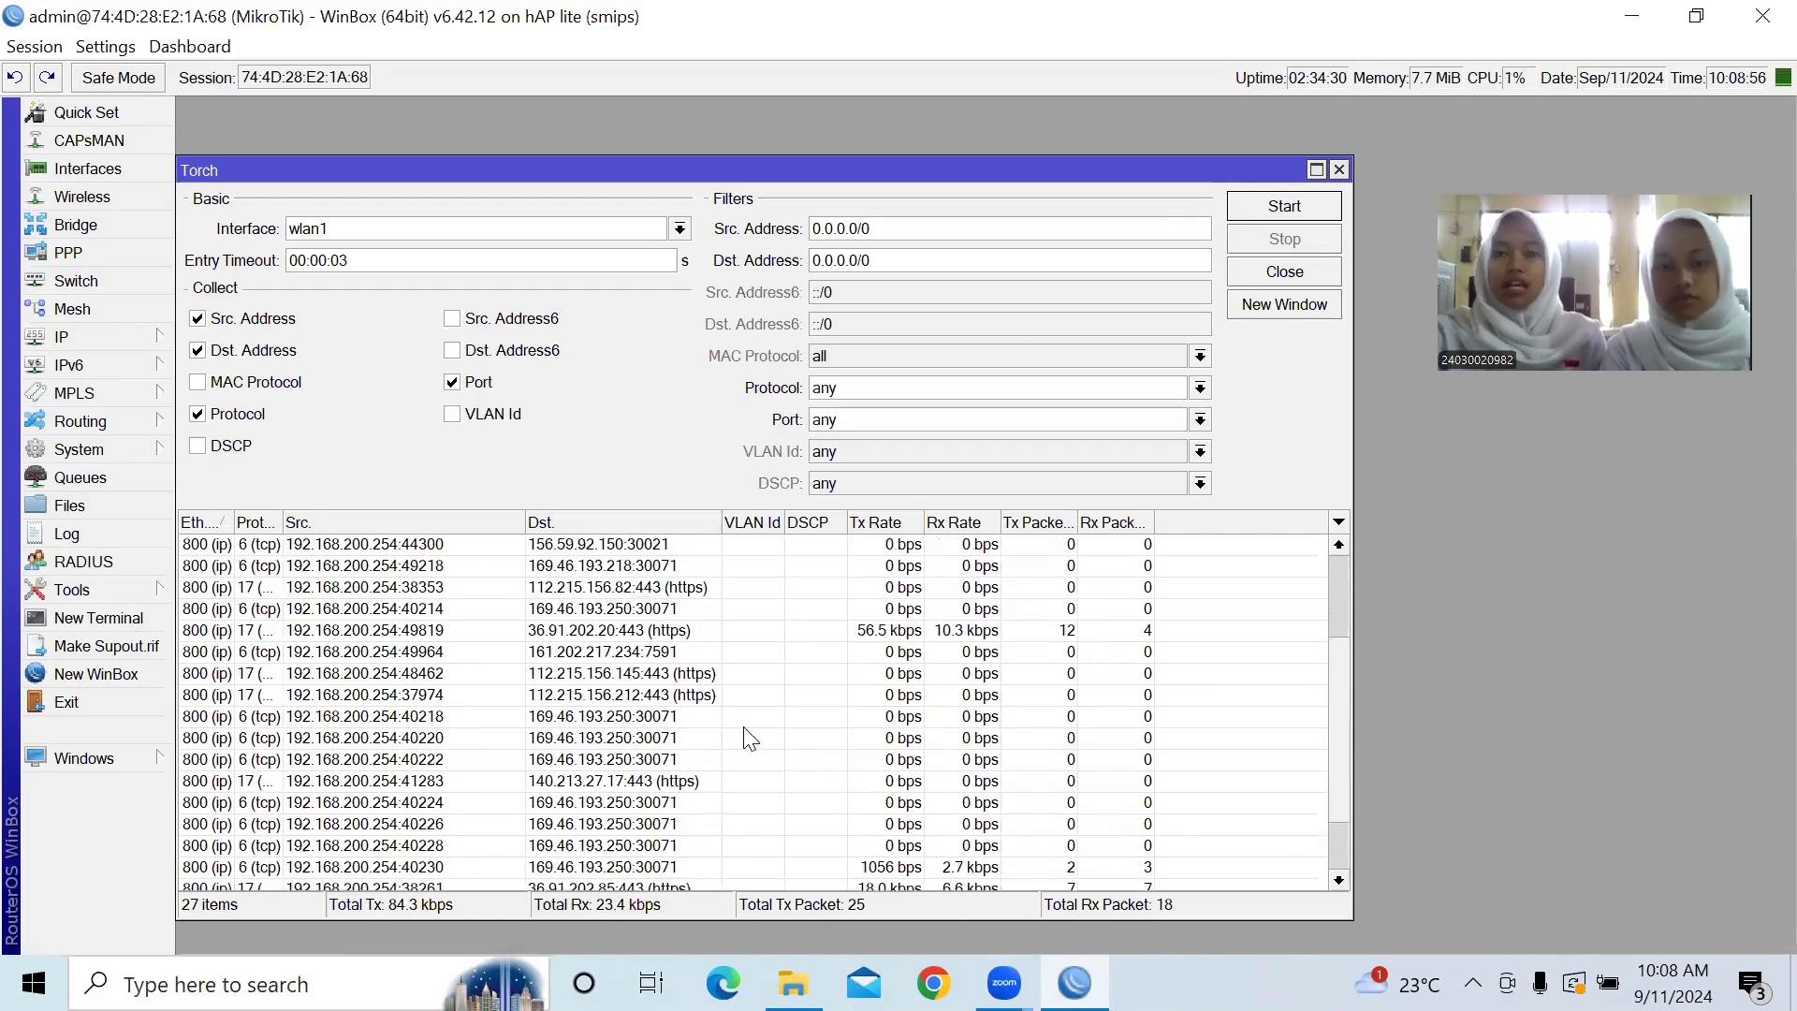
{"action": "scroll", "coordinate": [764, 693], "scroll_direction": "up", "scroll_amount": 3}
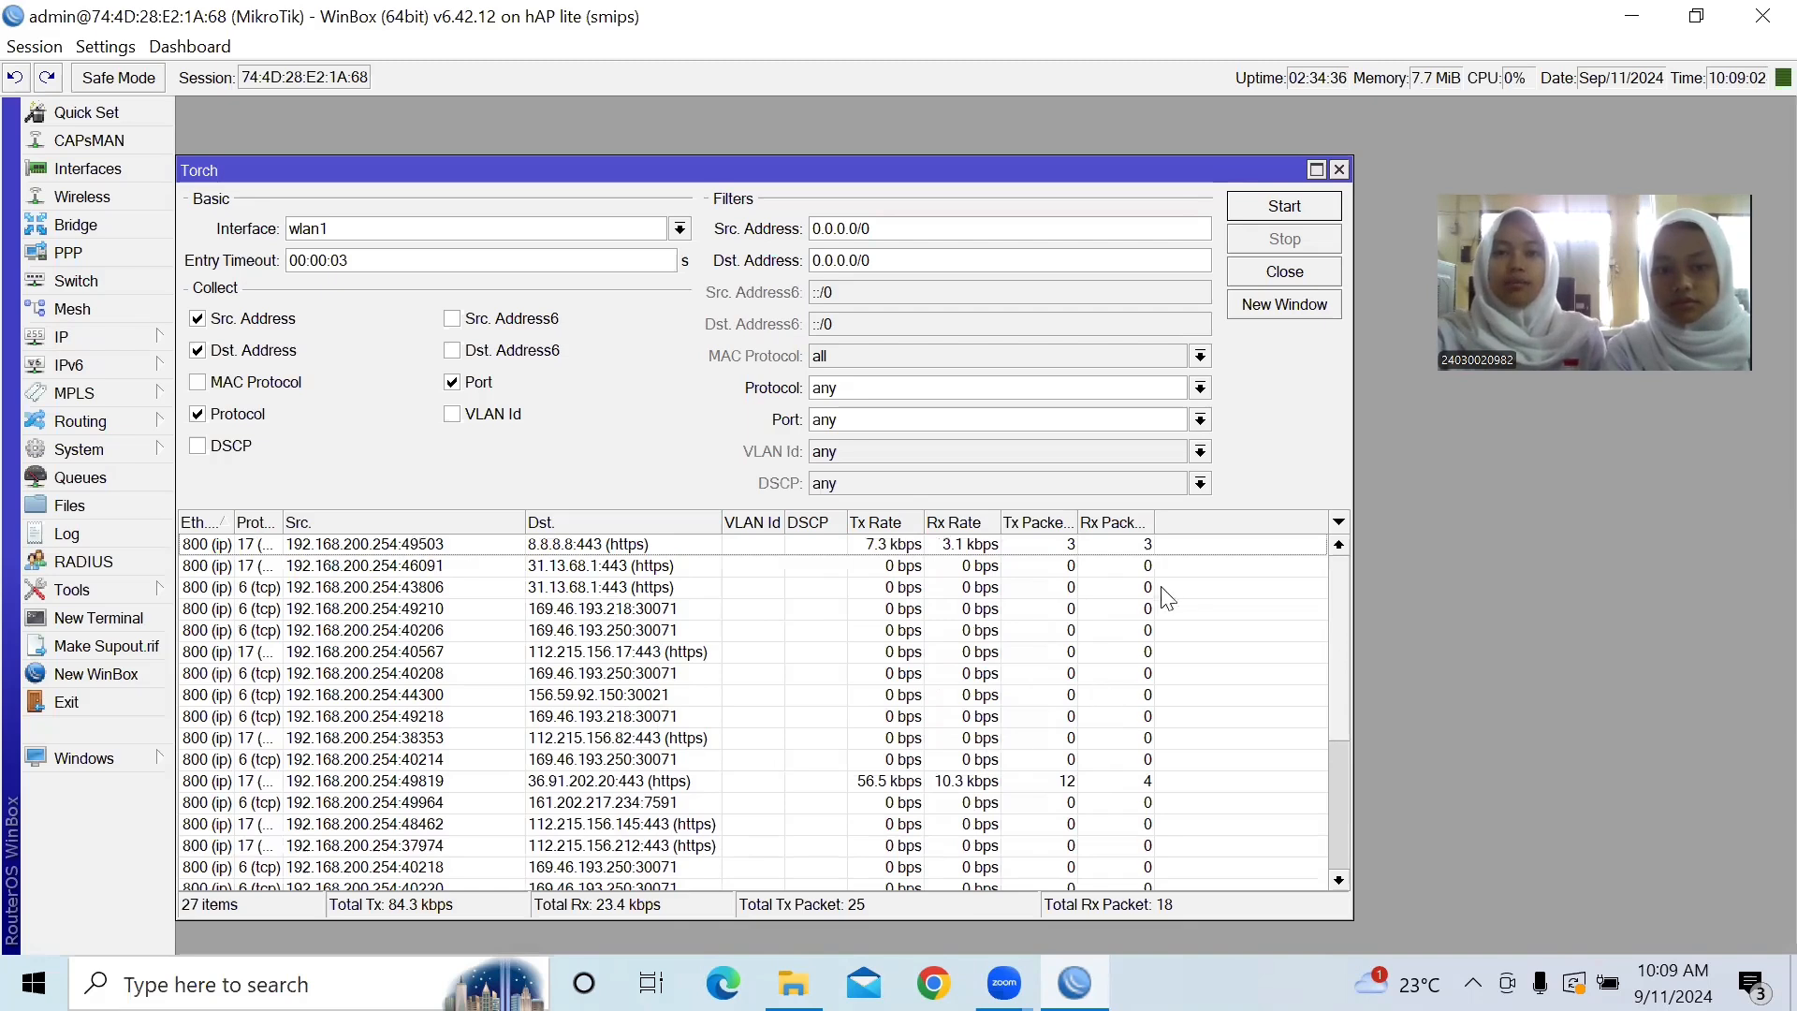
{"action": "left_click", "coordinate": [1338, 170]}
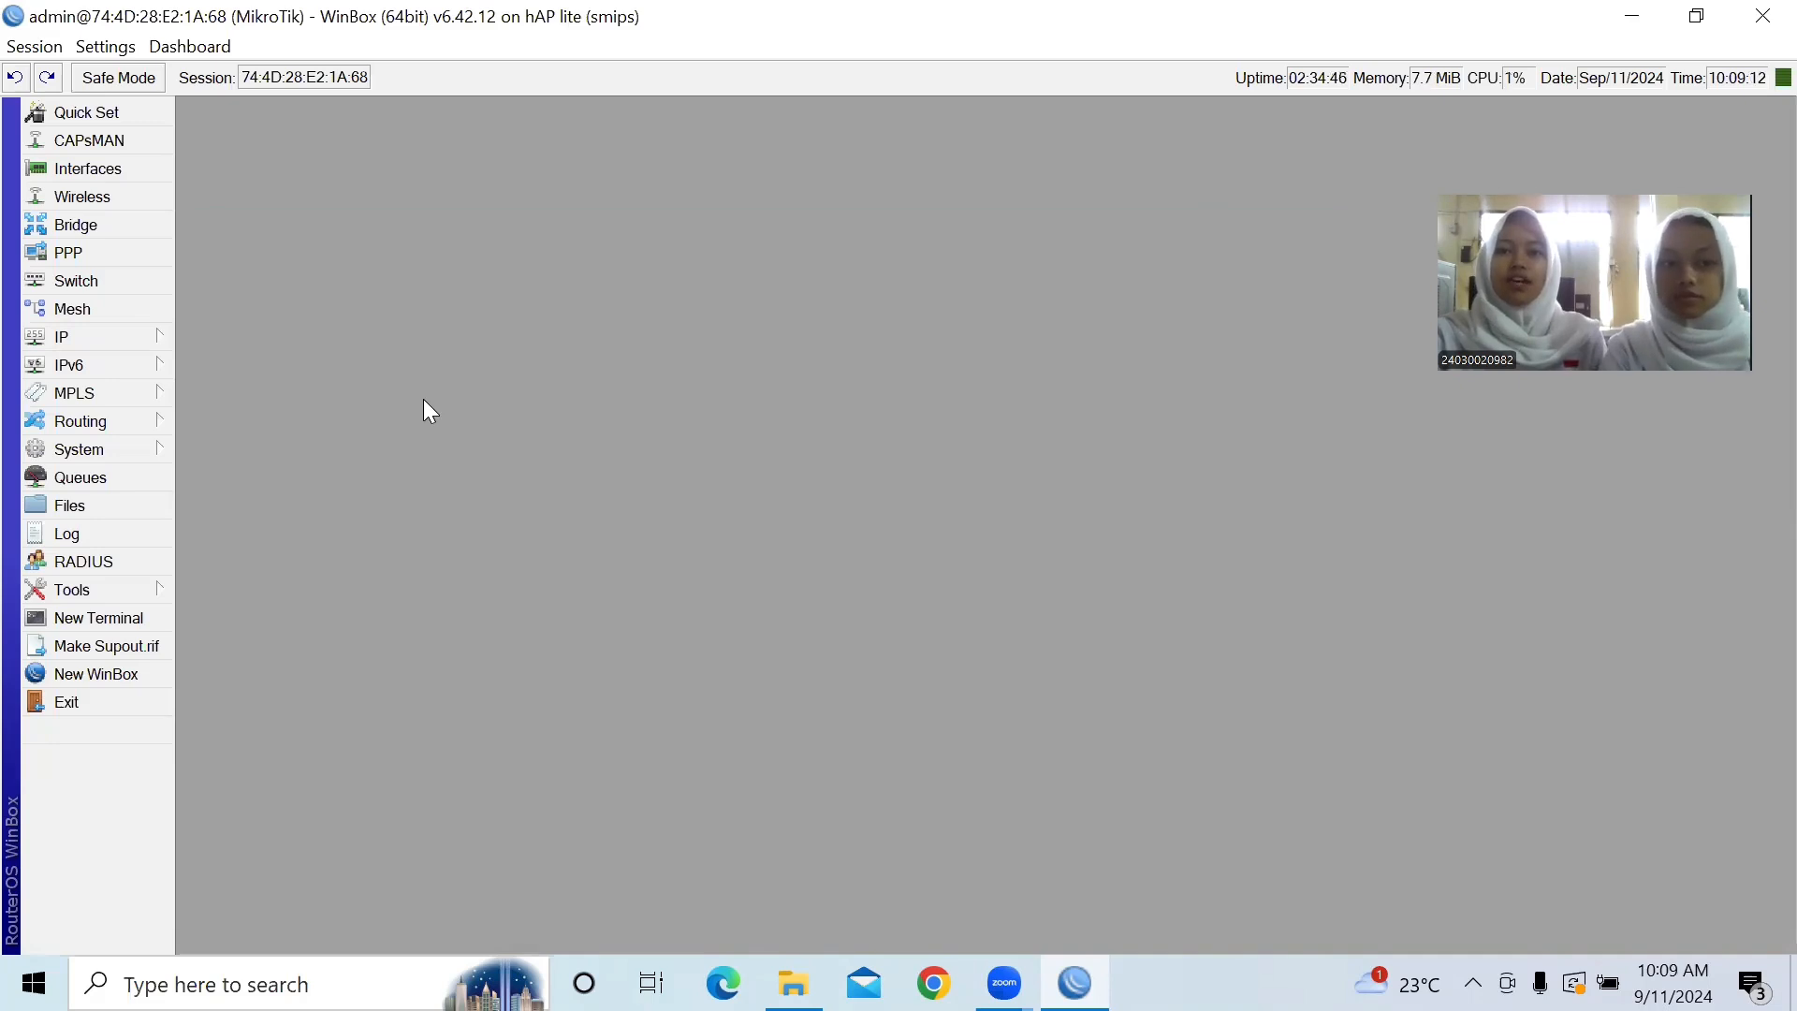
- Start a new firewall filter rule on the forward chain for TCP with destination ports 30104,30071,10003
{"action": "left_click", "coordinate": [120, 345]}
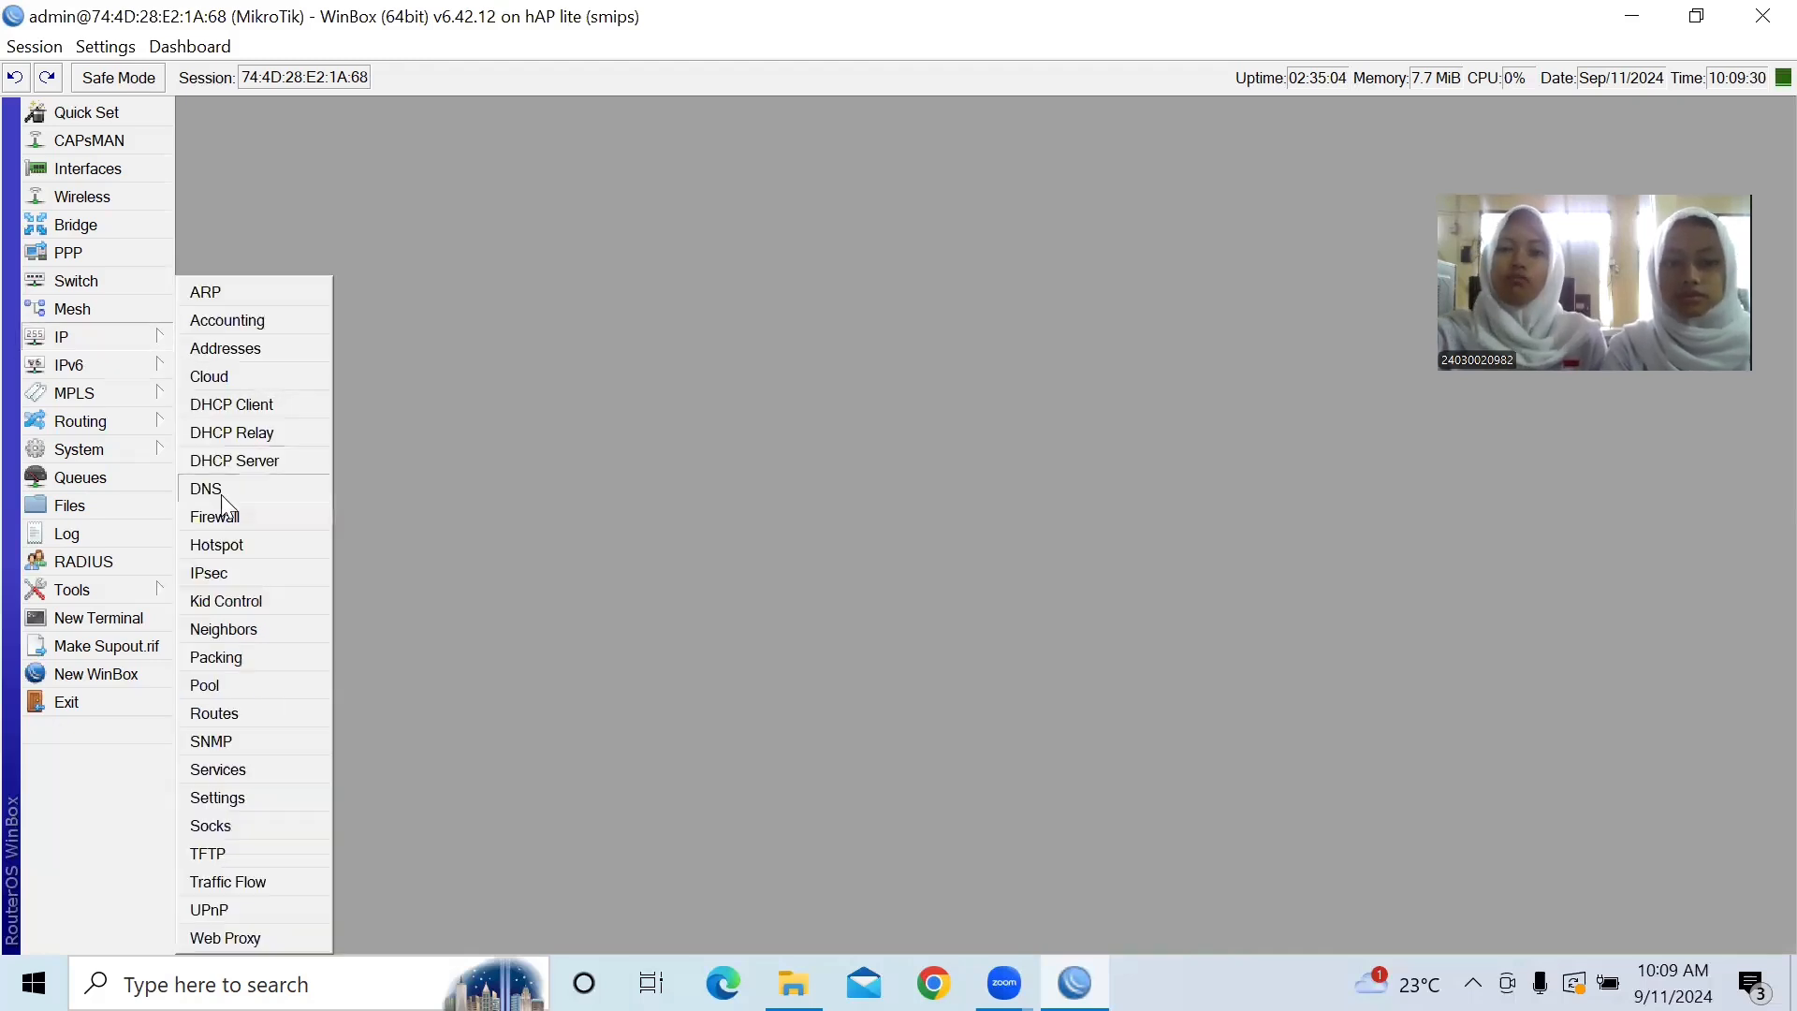
{"action": "left_click", "coordinate": [223, 518]}
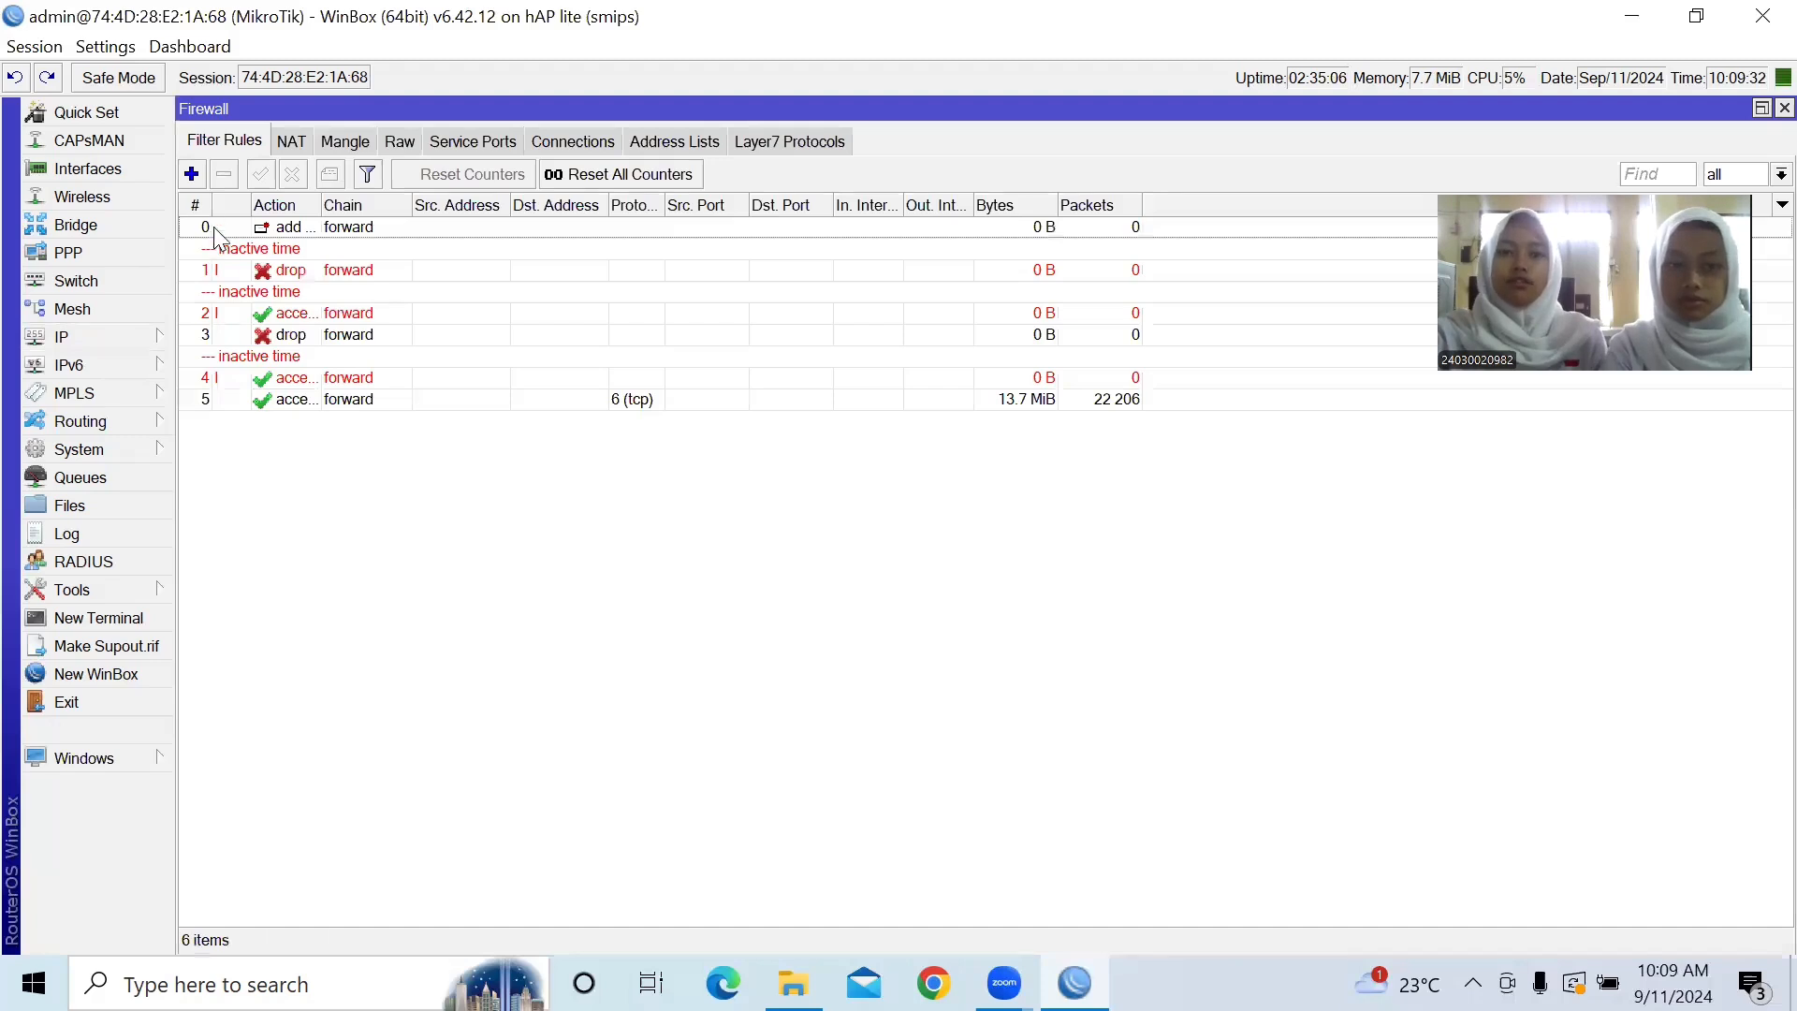
{"action": "left_click", "coordinate": [194, 175]}
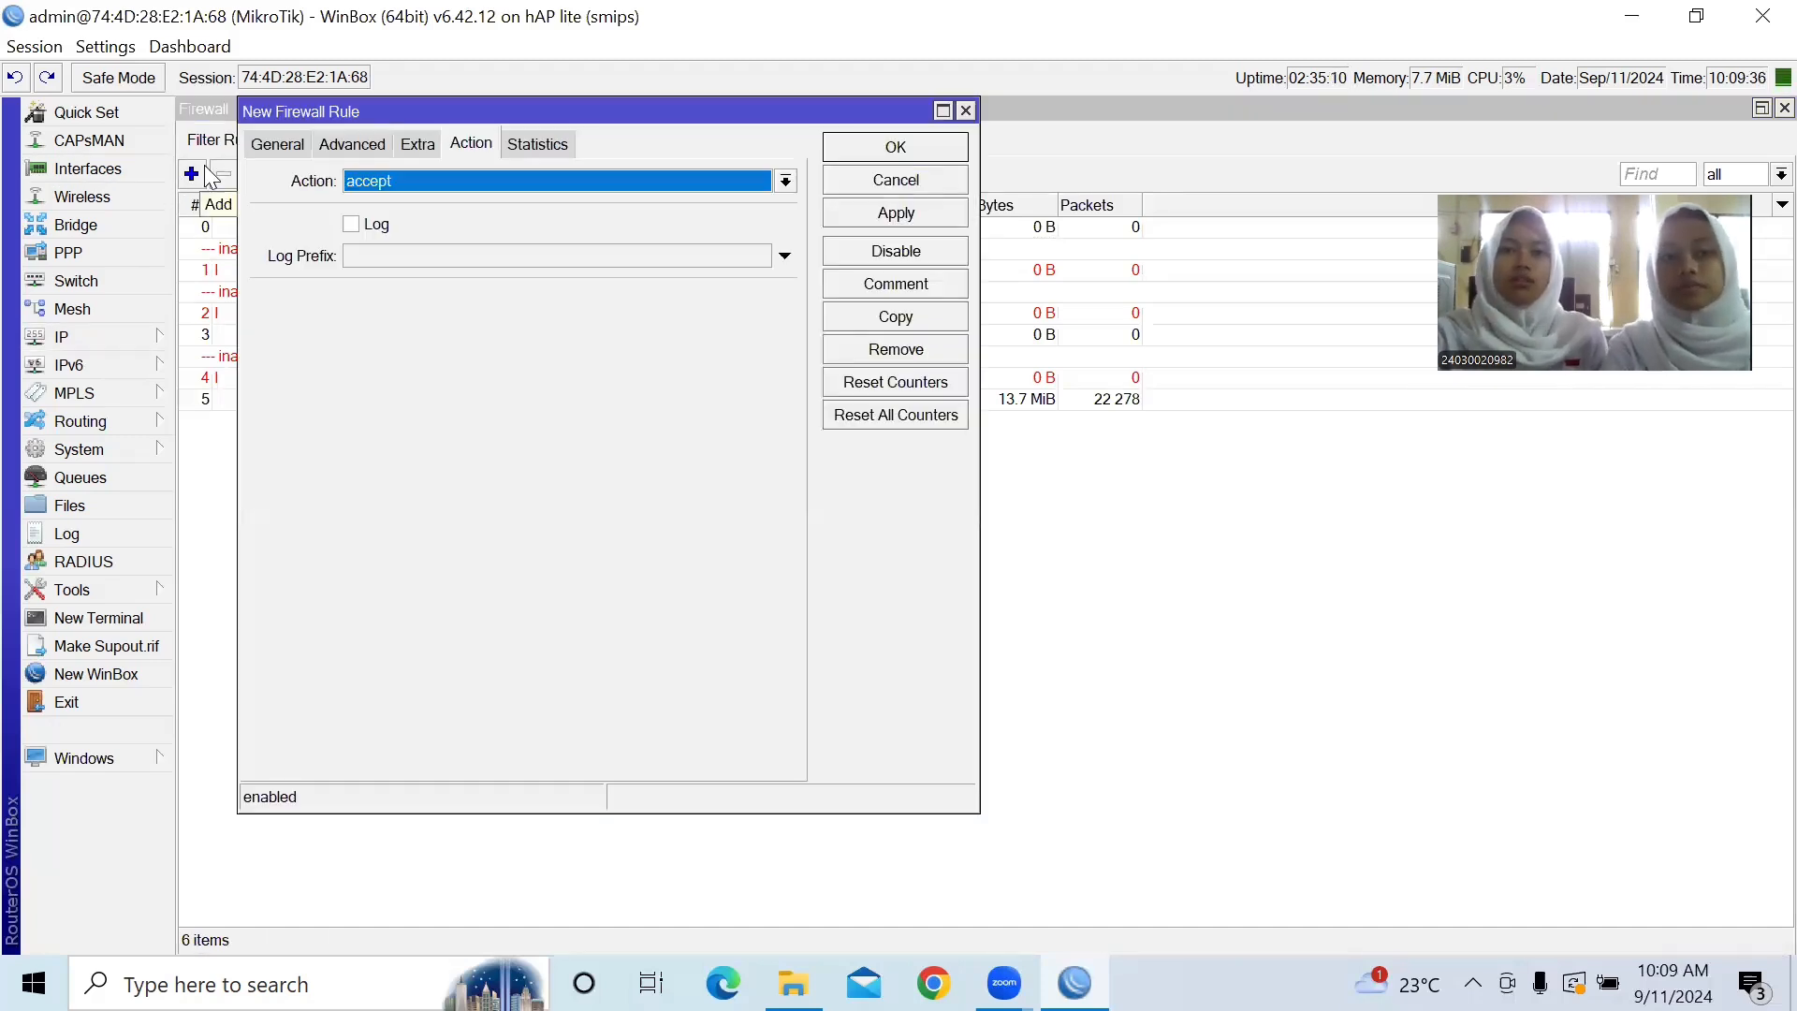
{"action": "left_click", "coordinate": [269, 144]}
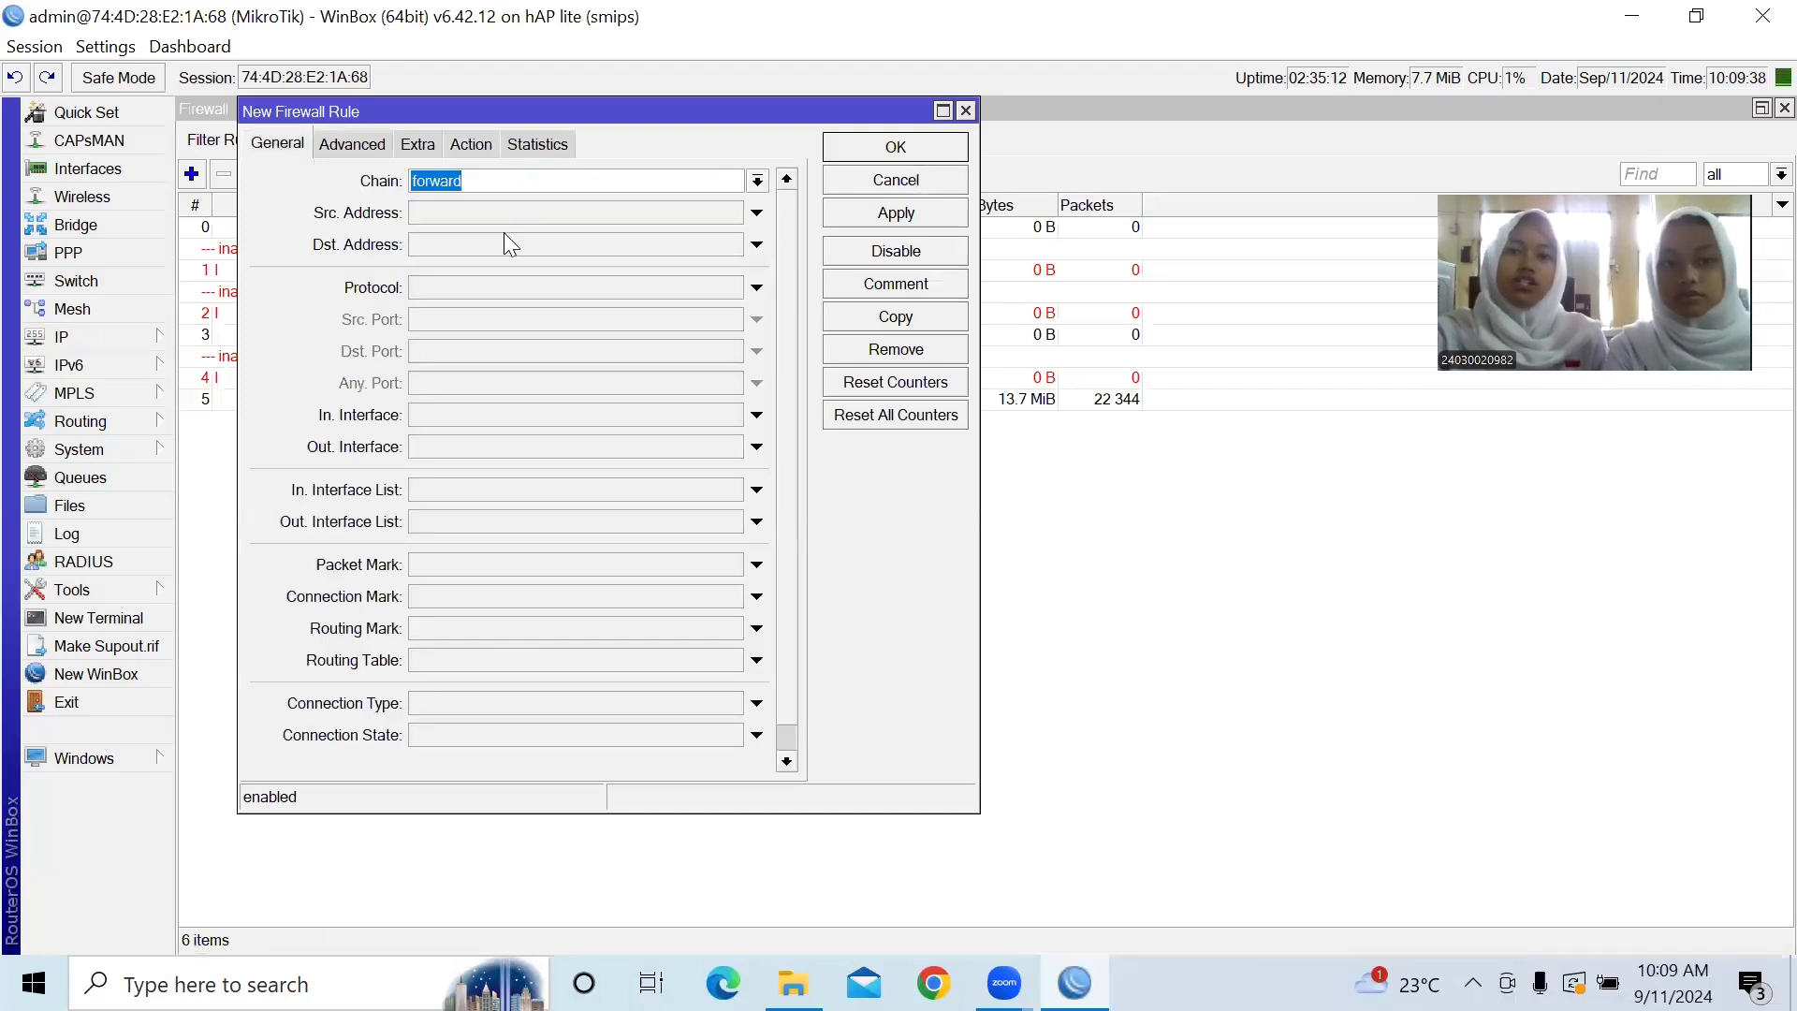
{"action": "left_click", "coordinate": [482, 285]}
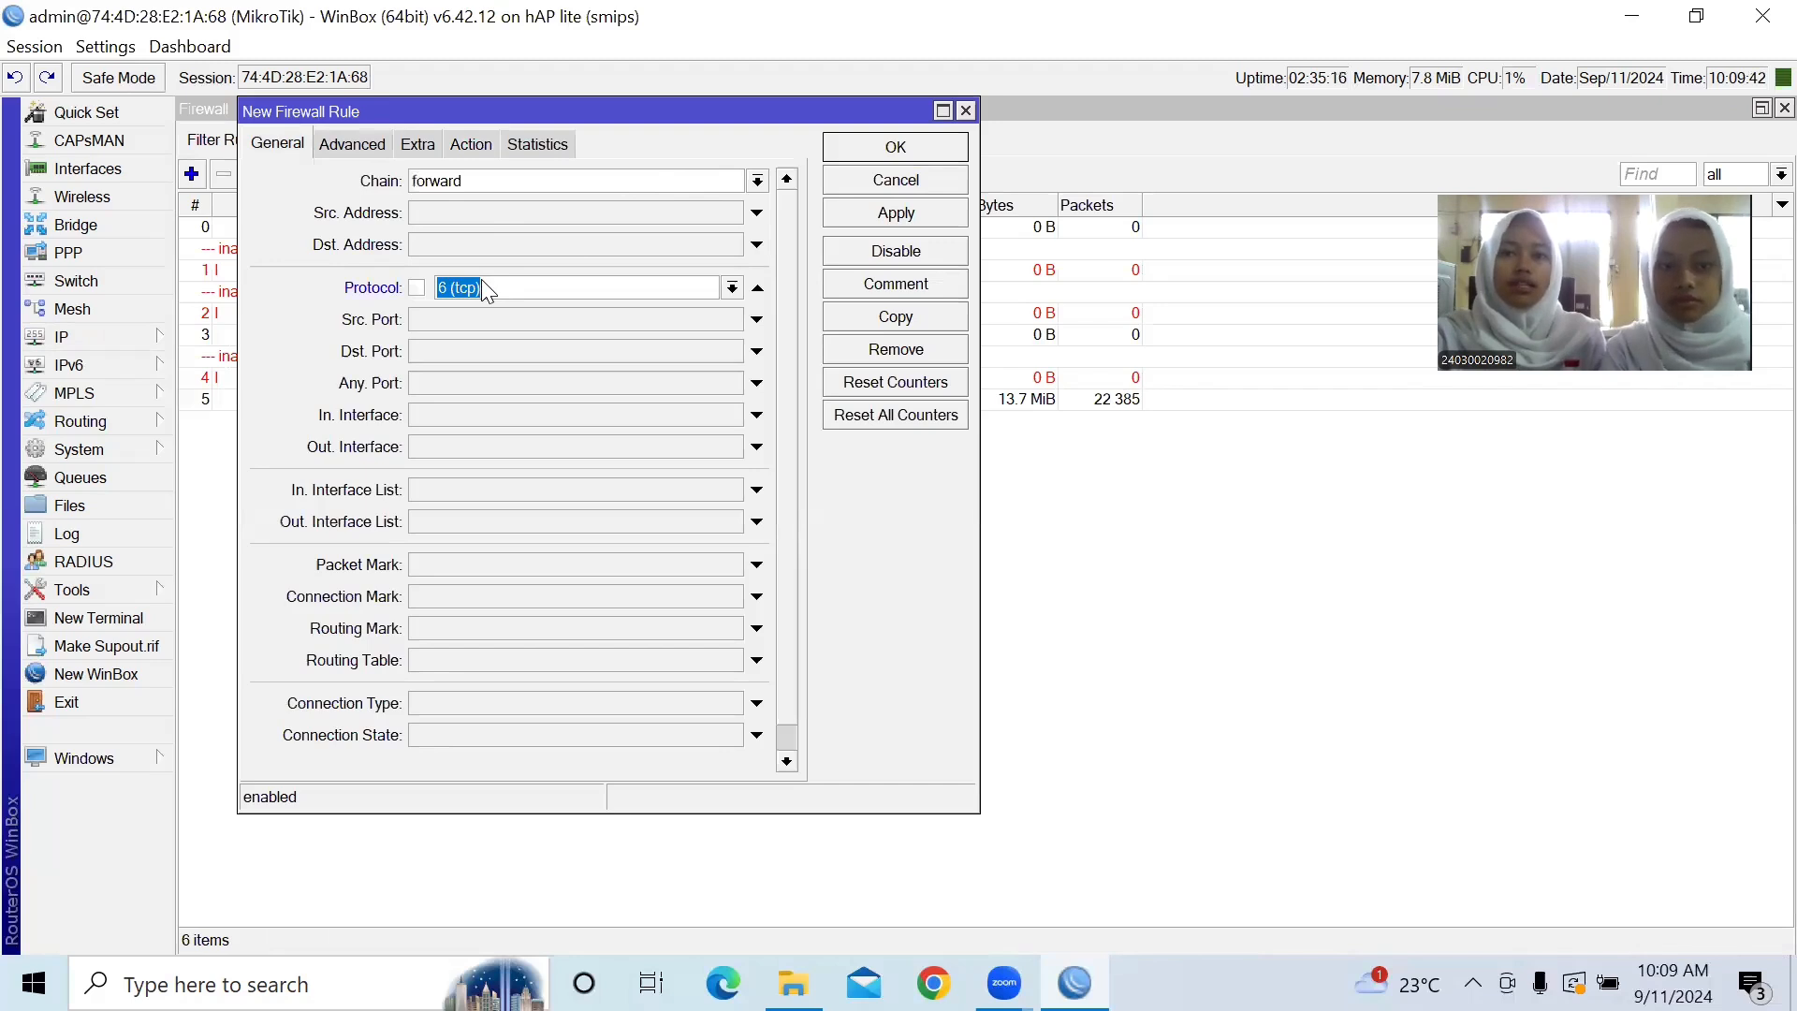
{"action": "left_click", "coordinate": [460, 354]}
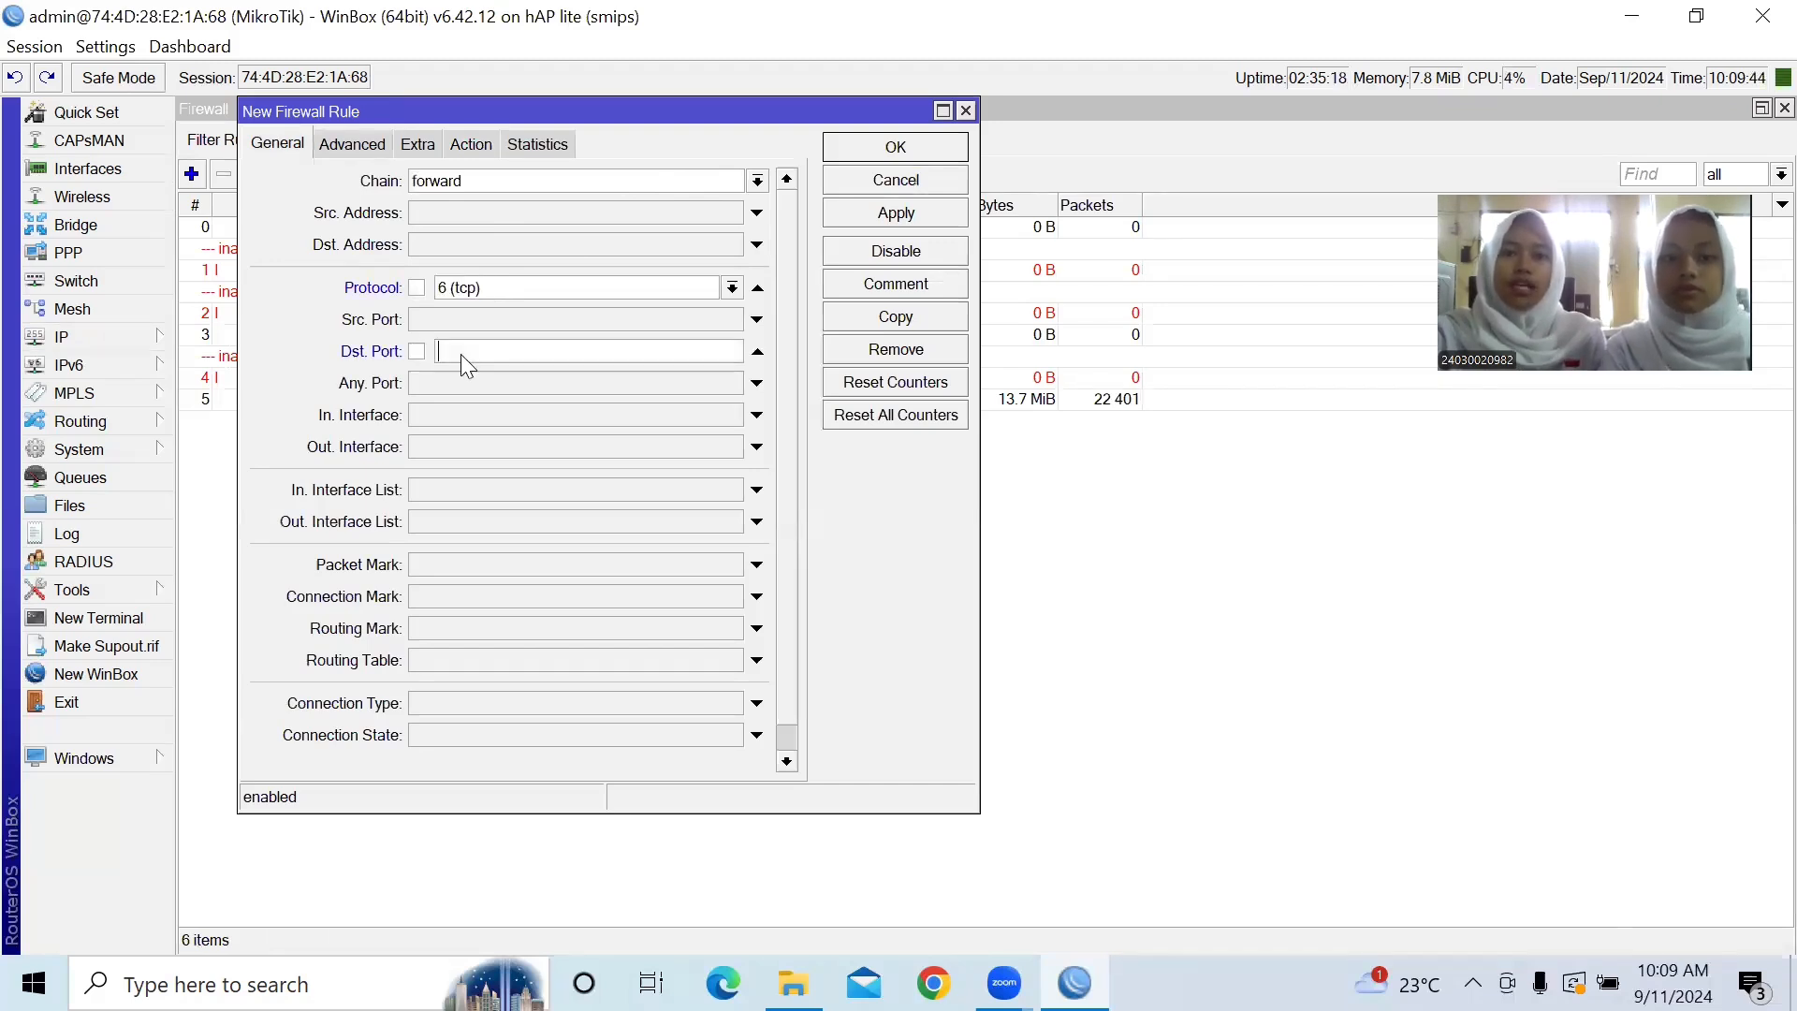
{"action": "type", "text": "30104"}
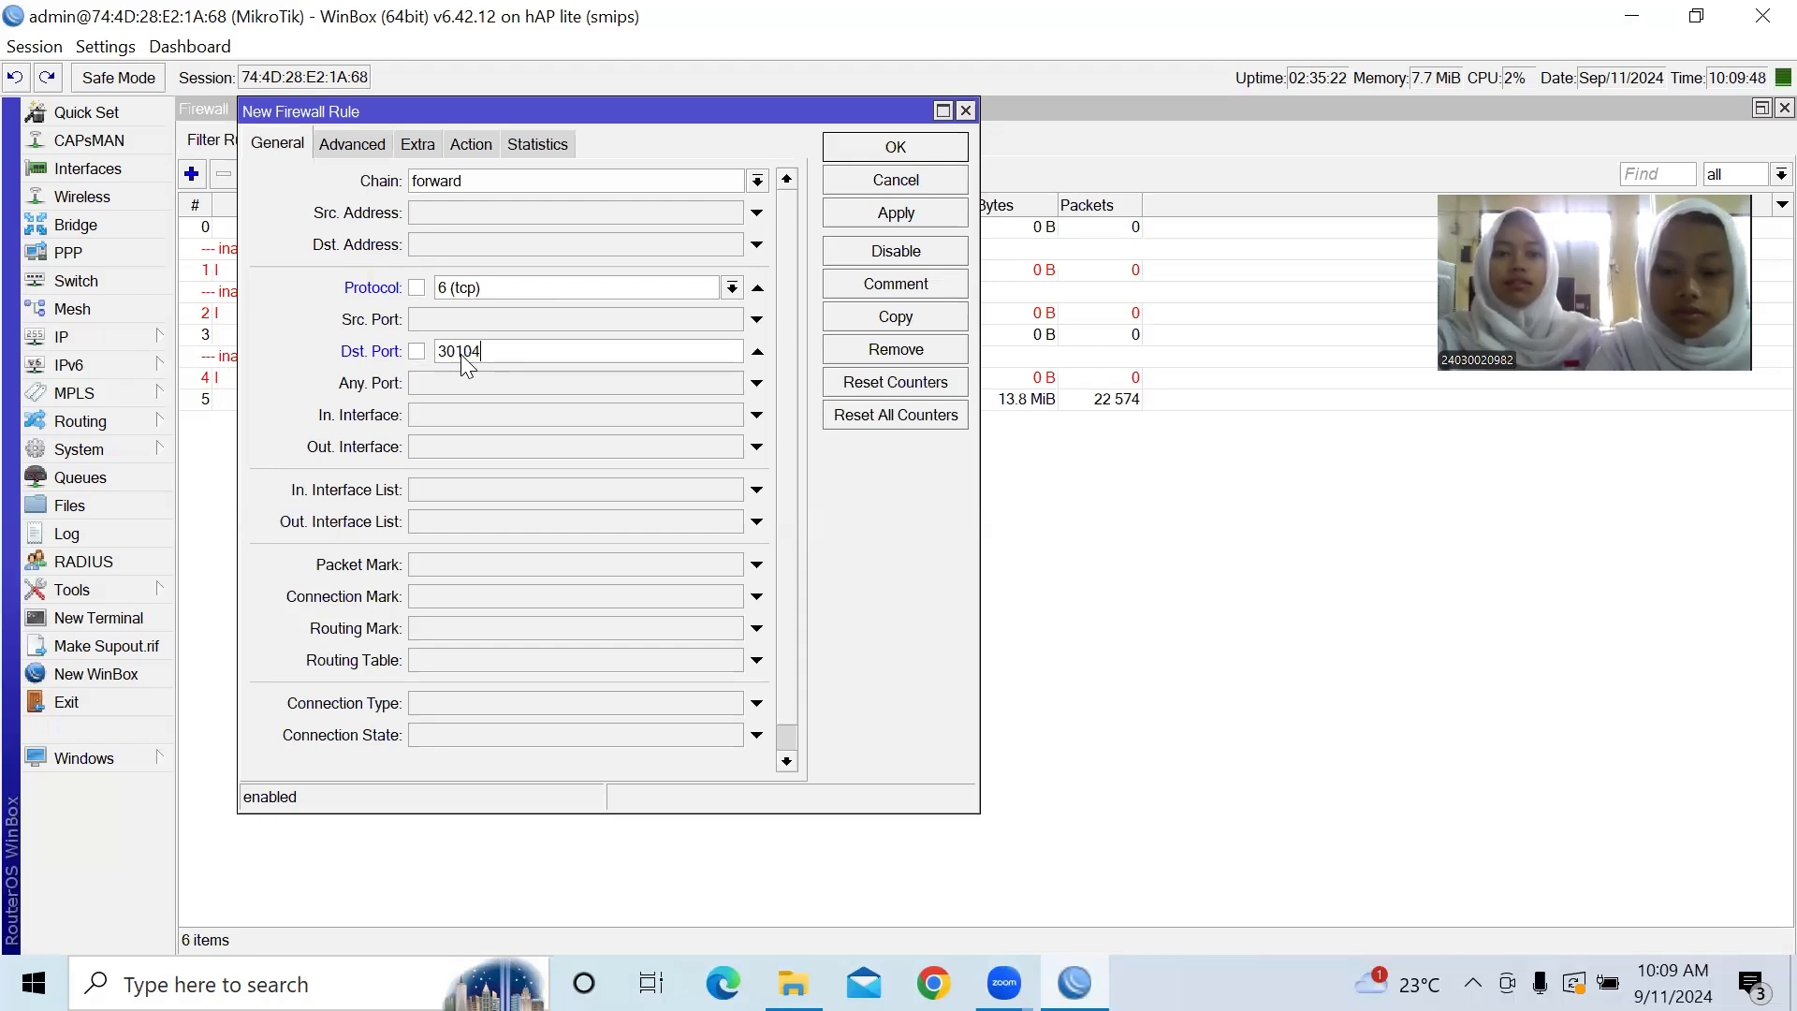
{"action": "type", "text": ",30"}
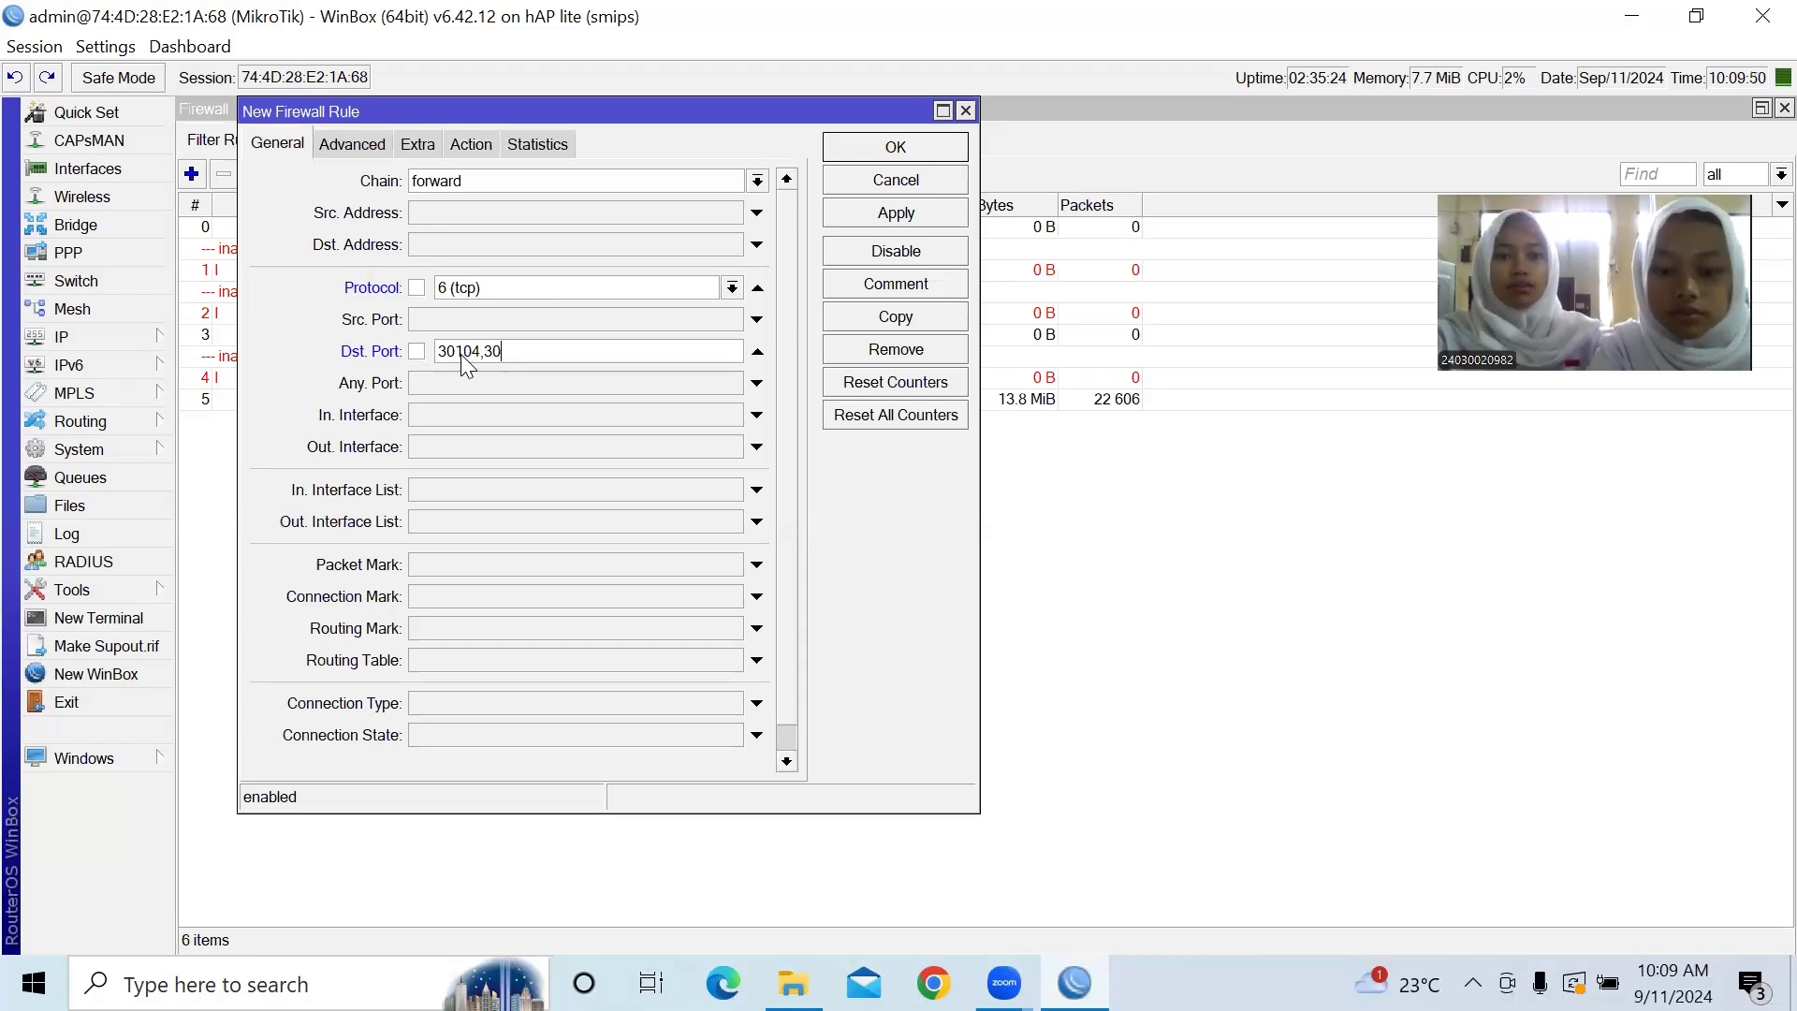
{"action": "type", "text": "071,10"}
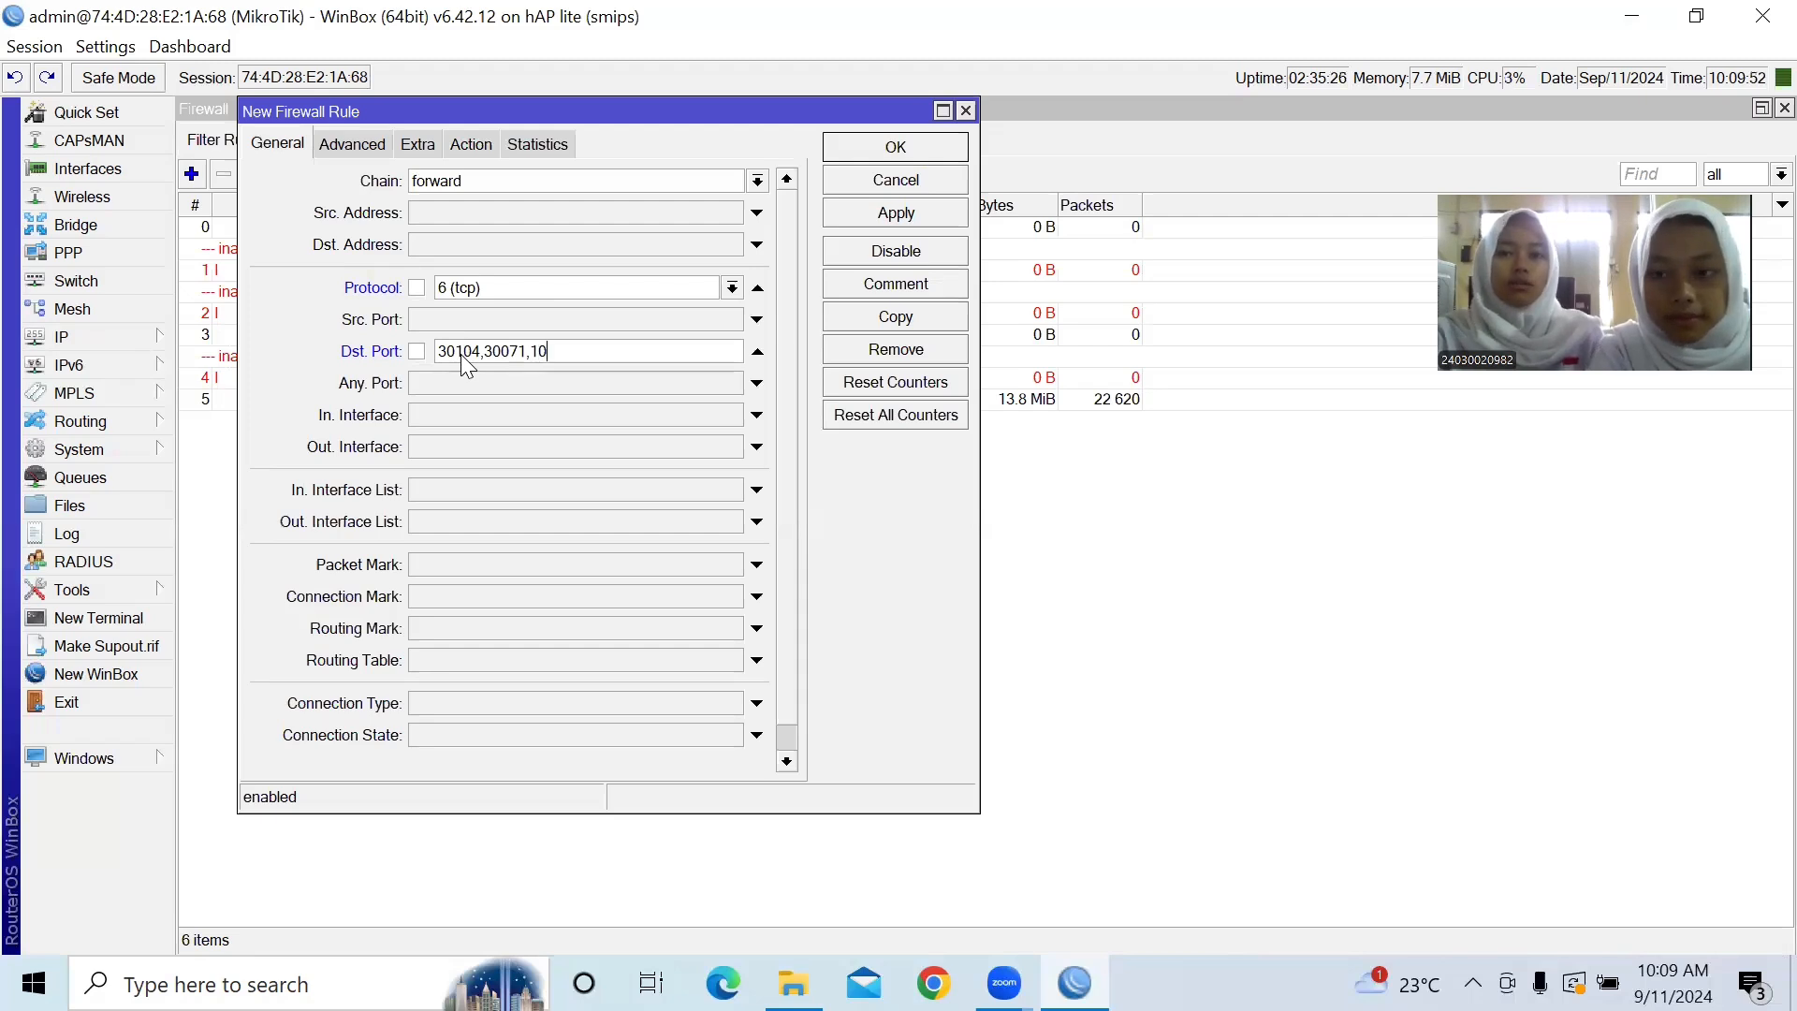
{"action": "type", "text": "003"}
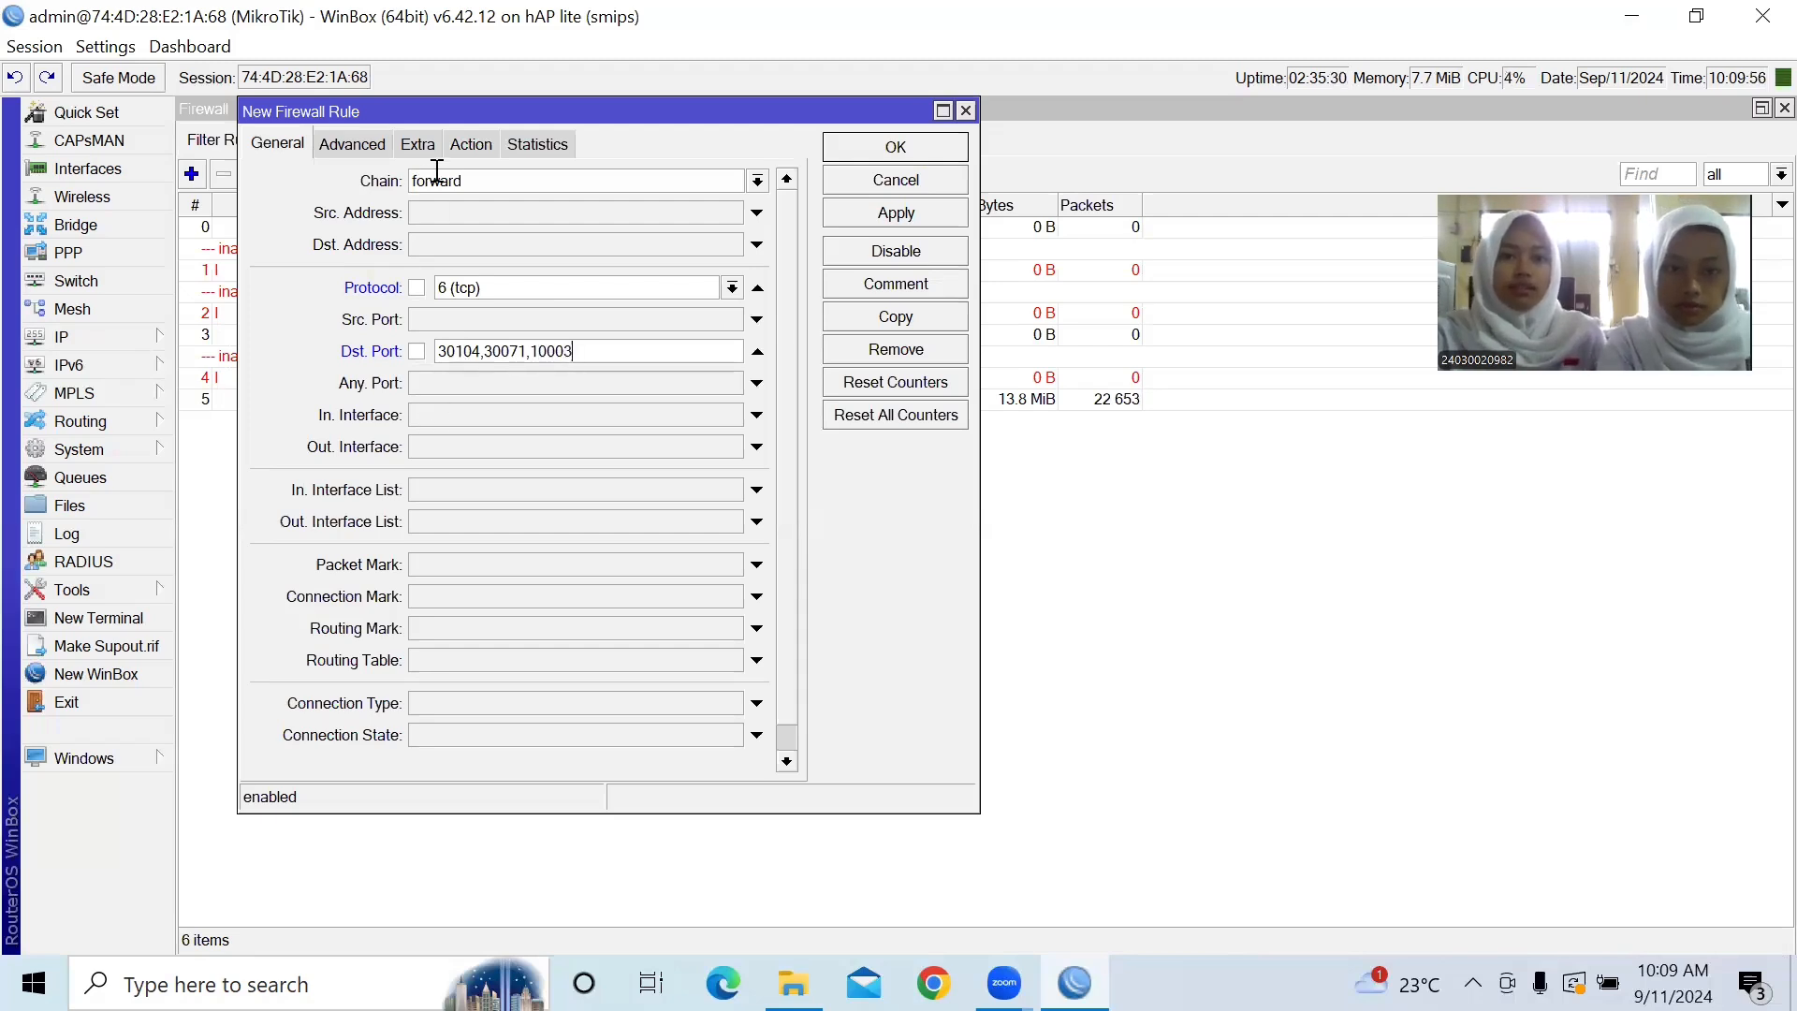
- Set the new rule's action to add dst to address list with the list name "ip-ml" and save the rule
{"action": "left_click", "coordinate": [476, 144]}
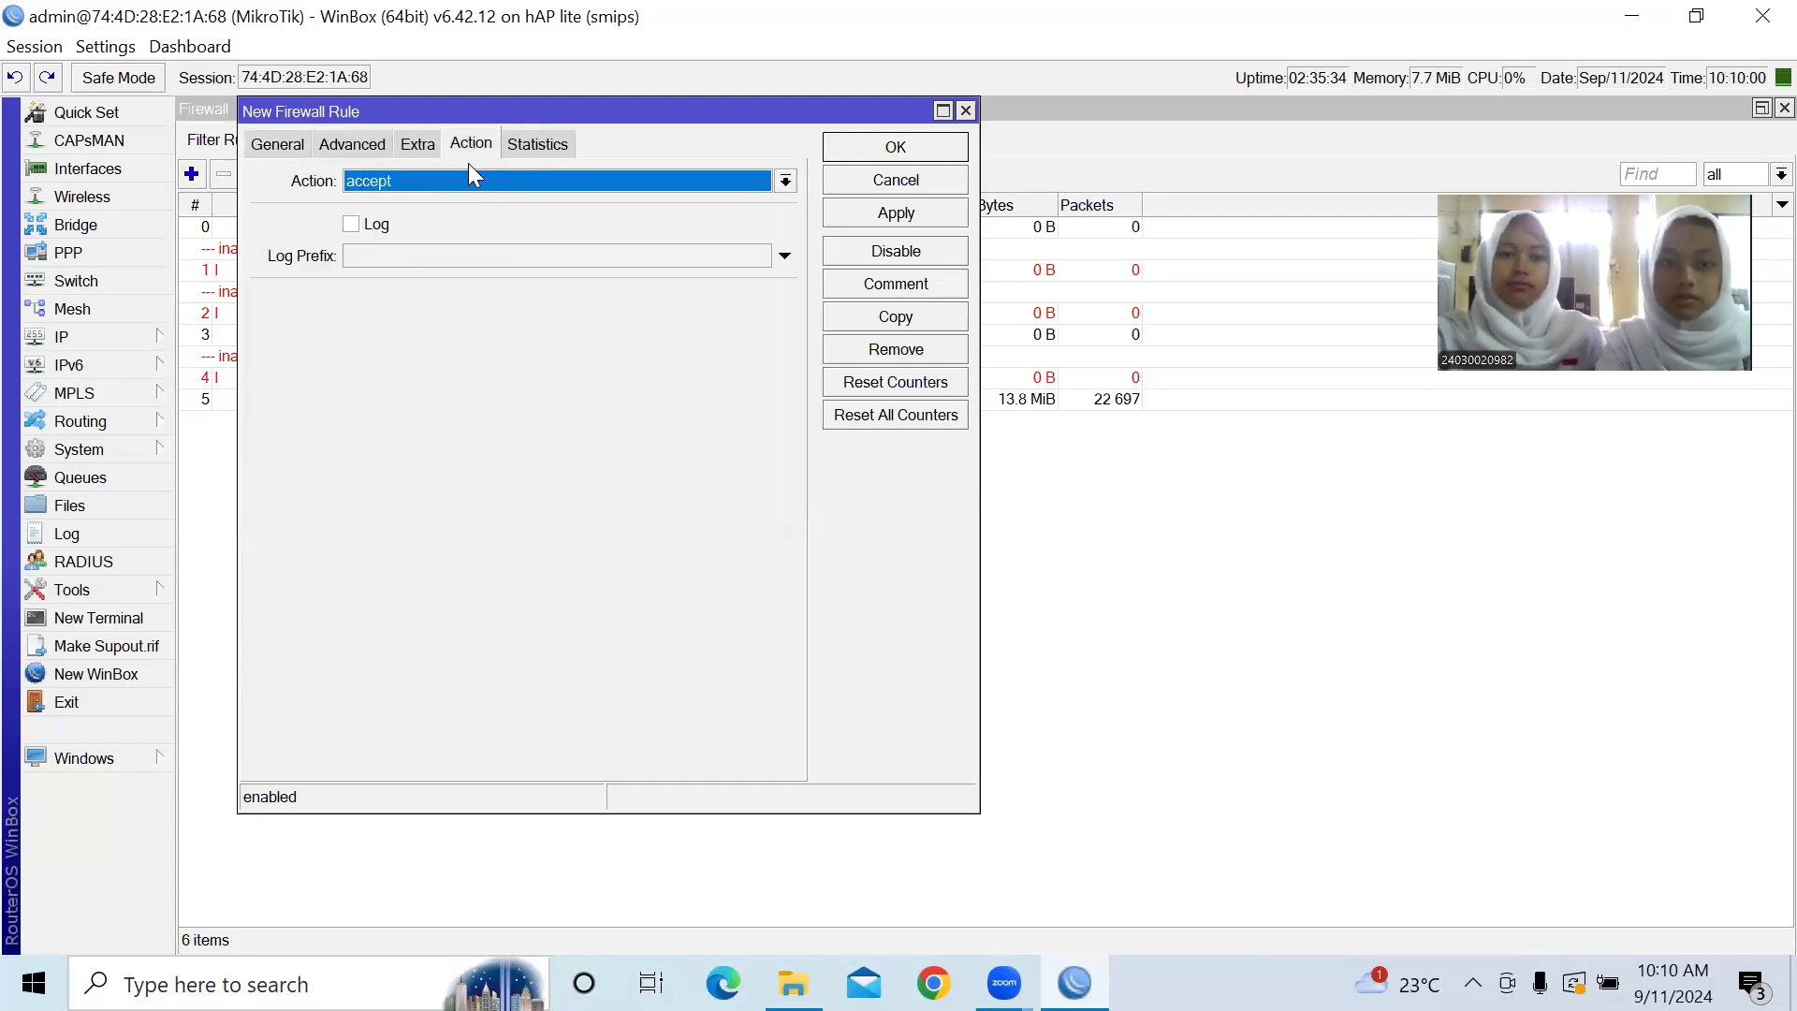
{"action": "left_click", "coordinate": [468, 179]}
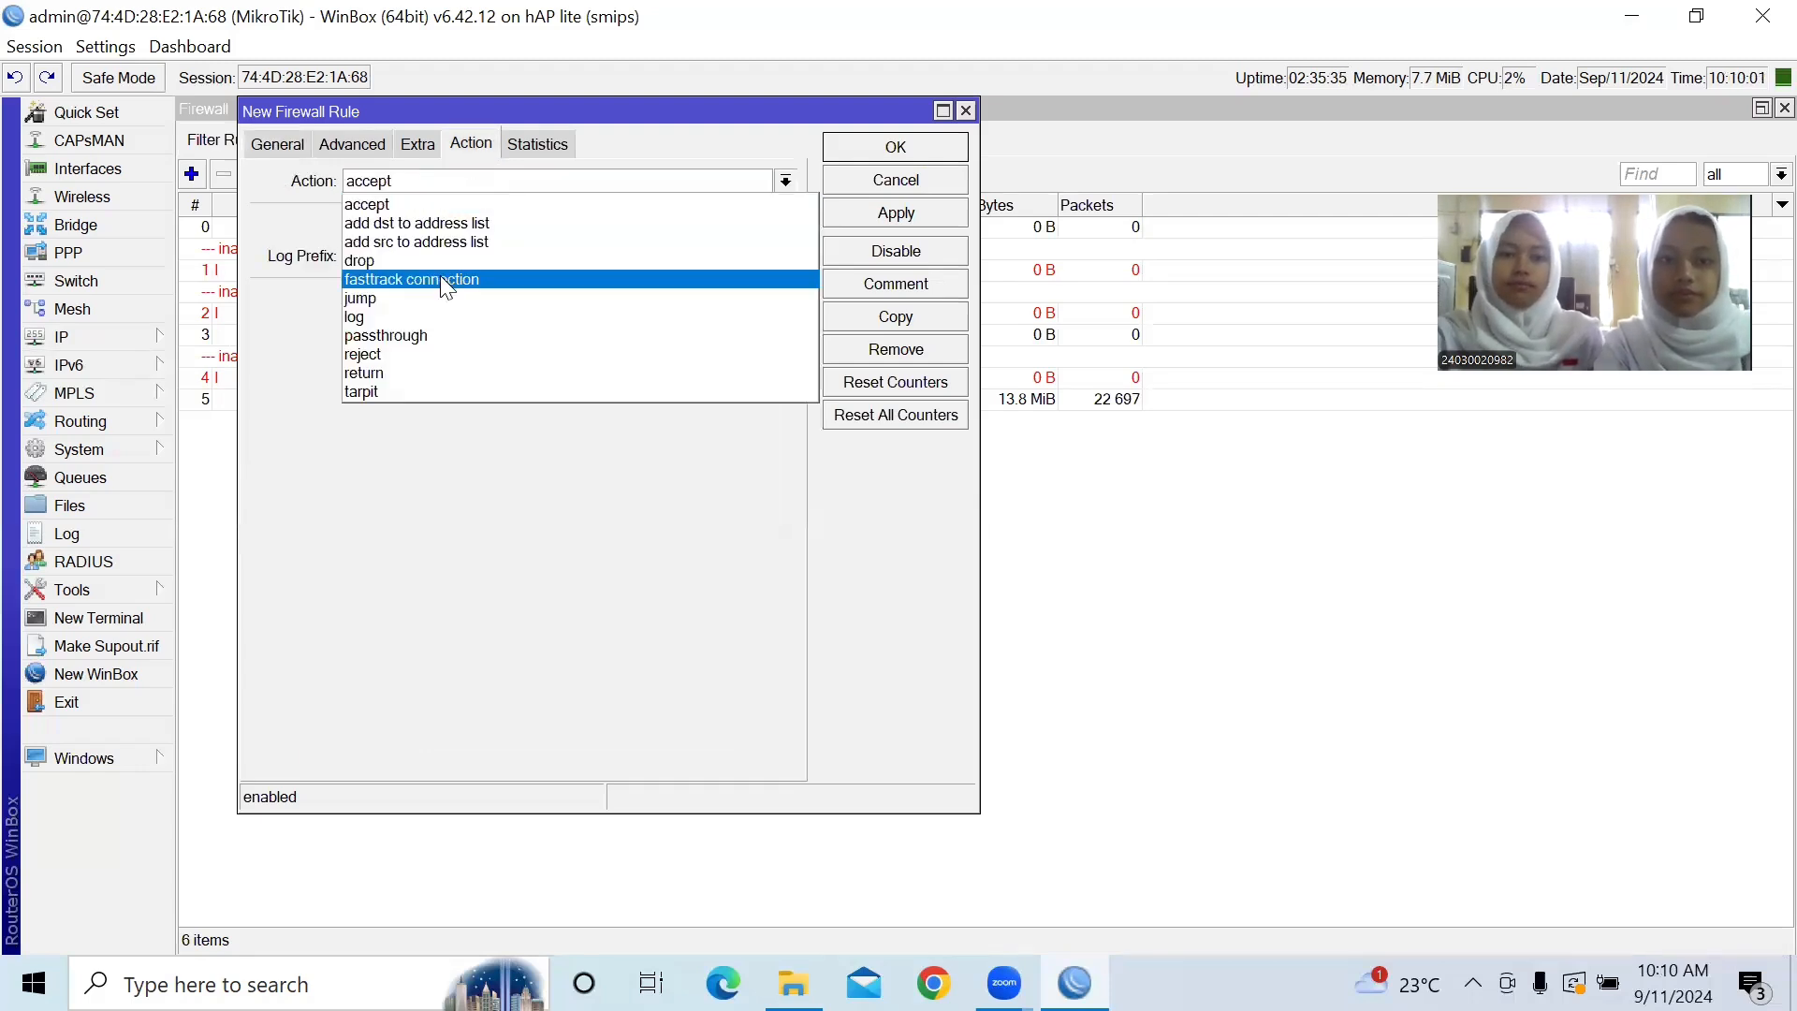
{"action": "left_click", "coordinate": [440, 225]}
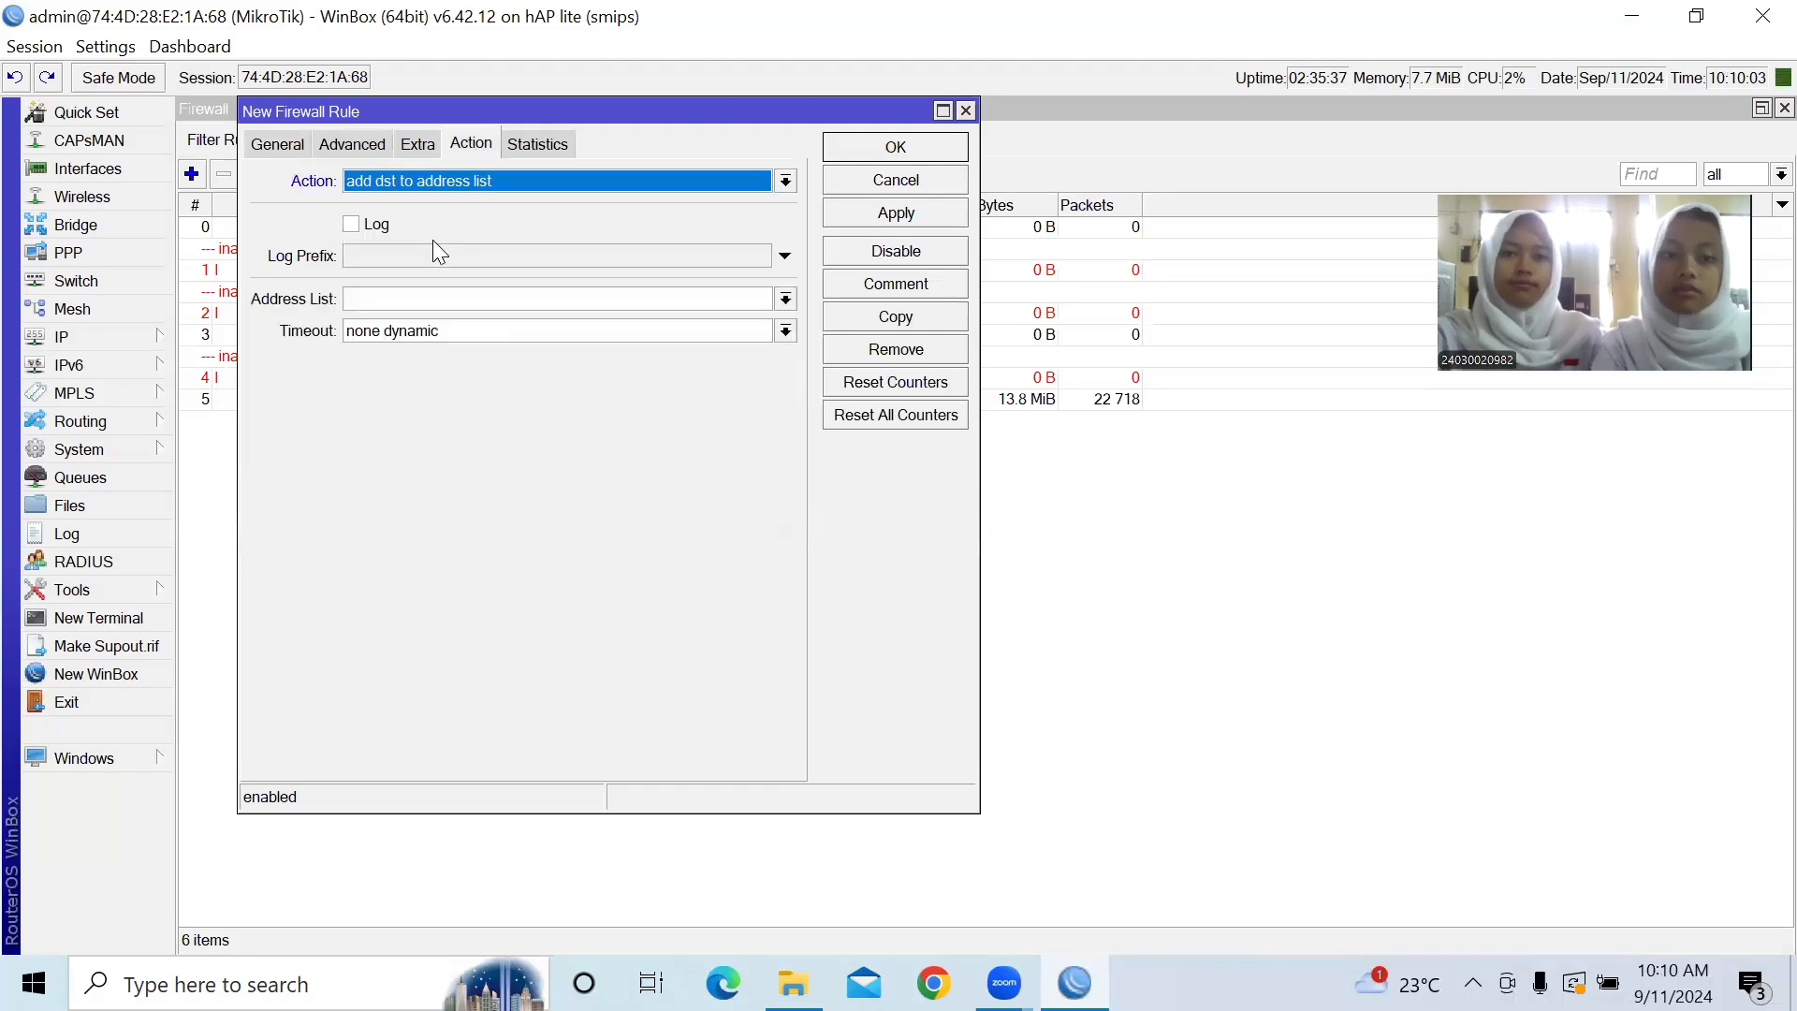
{"action": "left_click", "coordinate": [366, 299]}
{"action": "type", "text": "ip"}
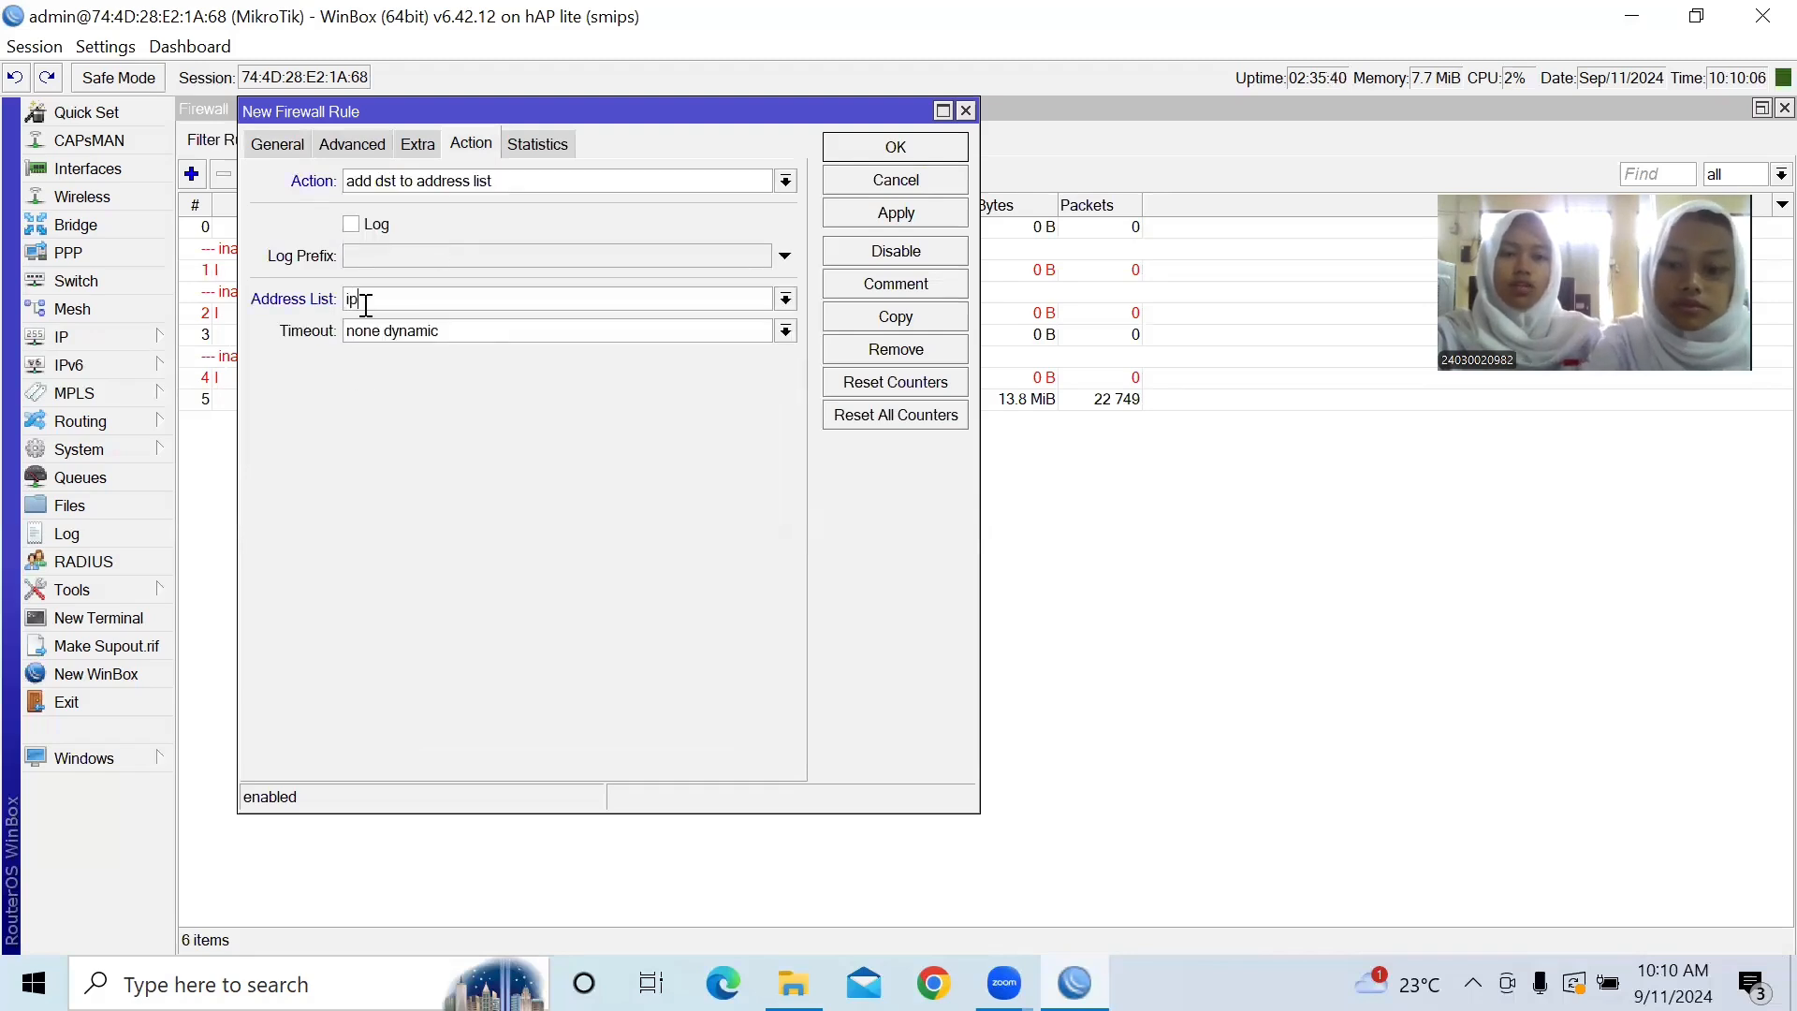
{"action": "type", "text": "-ml"}
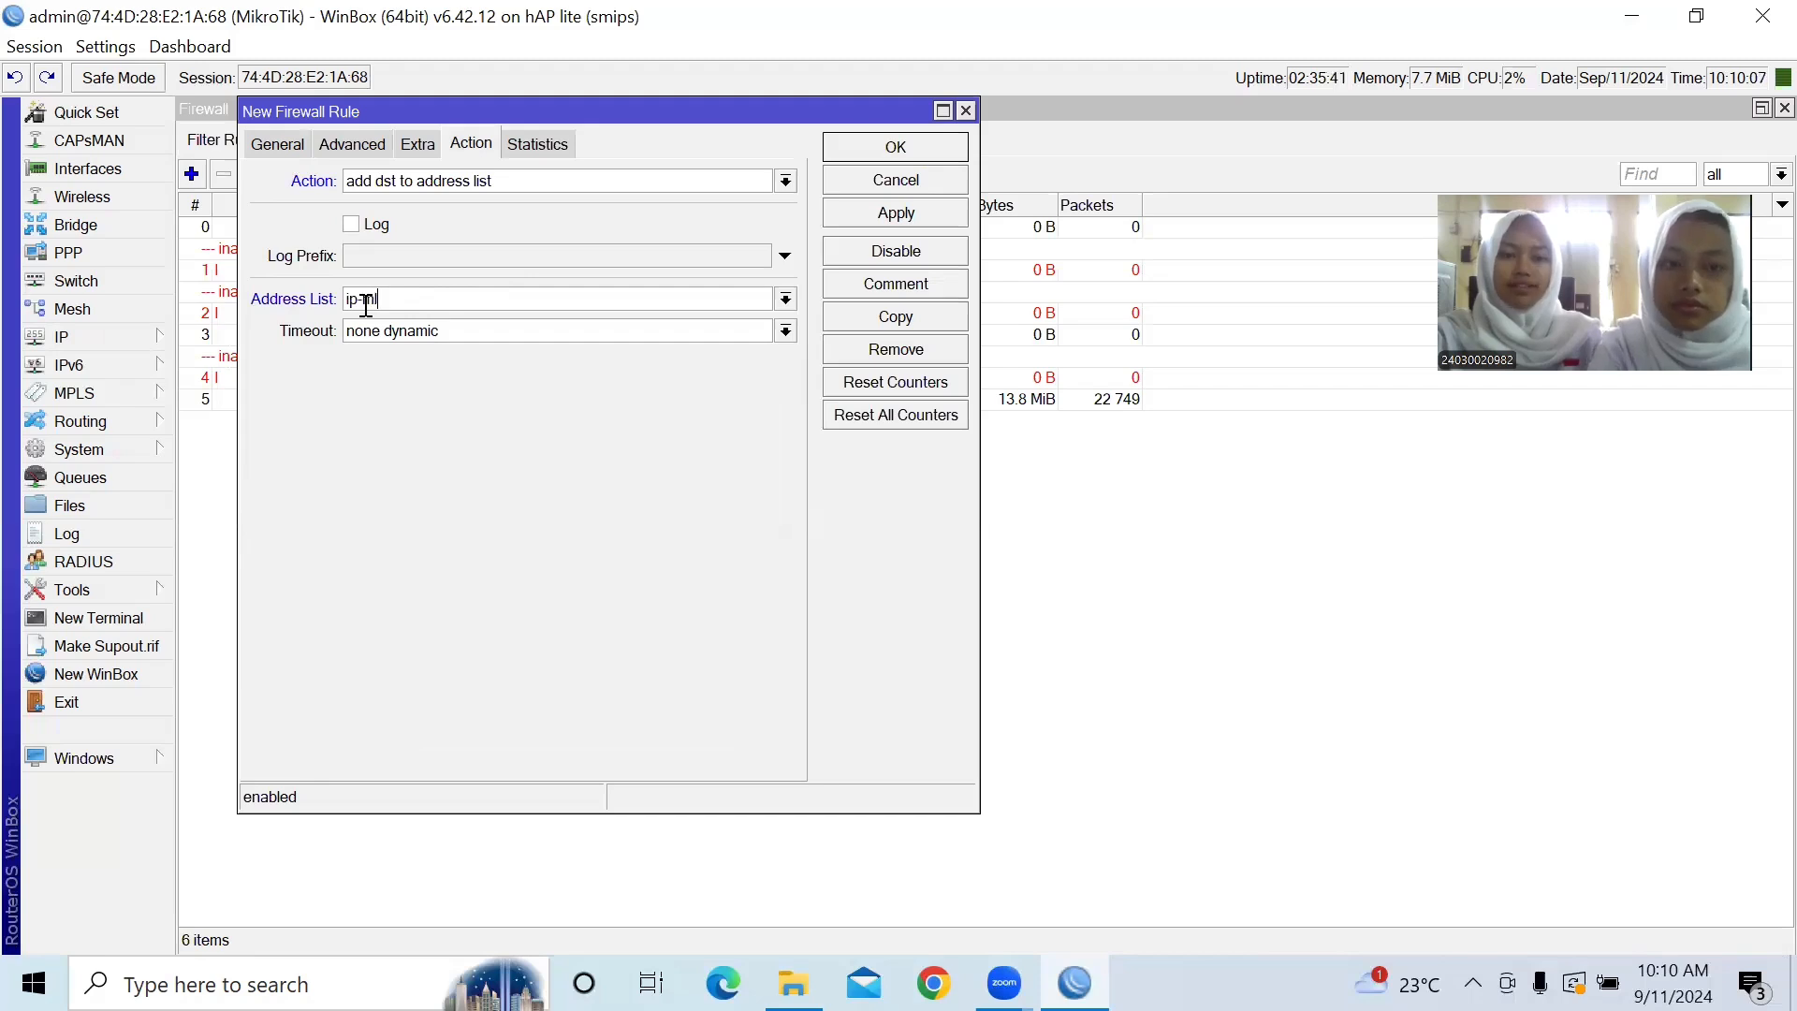
{"action": "left_click", "coordinate": [901, 150]}
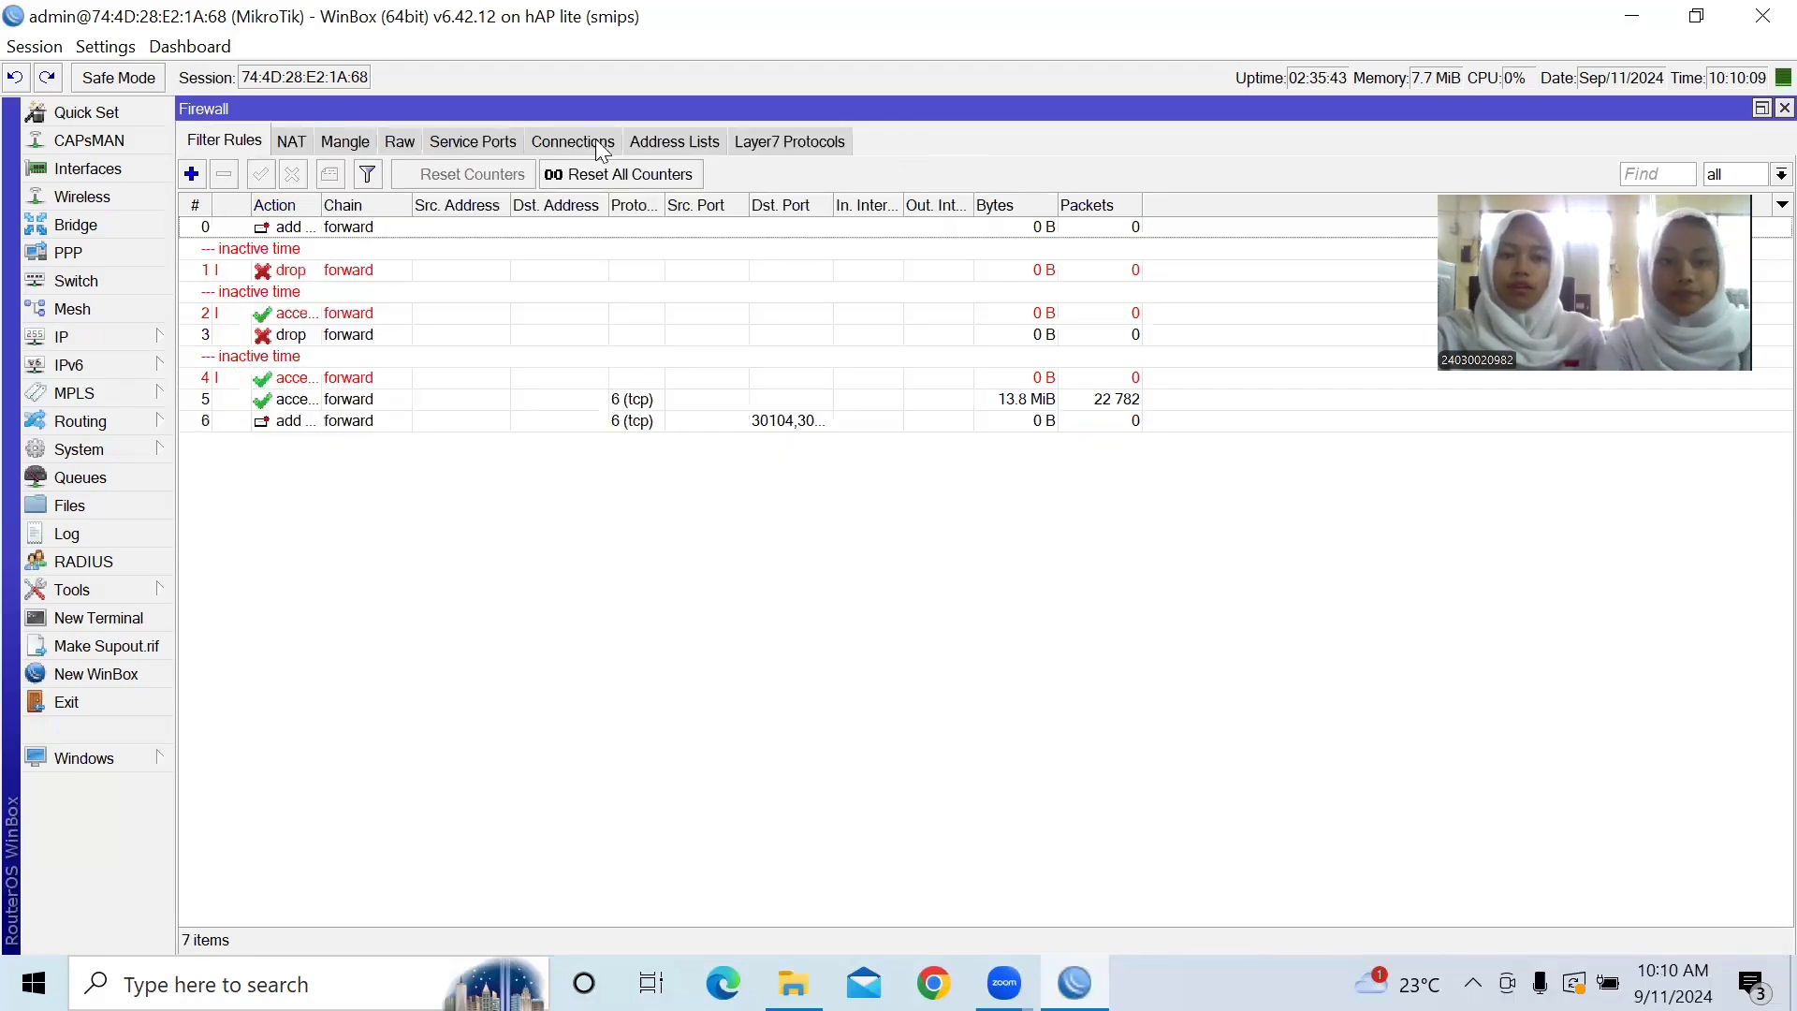
- Start a new firewall filter rule on the forward chain for UDP with destination port 30190
{"action": "left_click", "coordinate": [191, 174]}
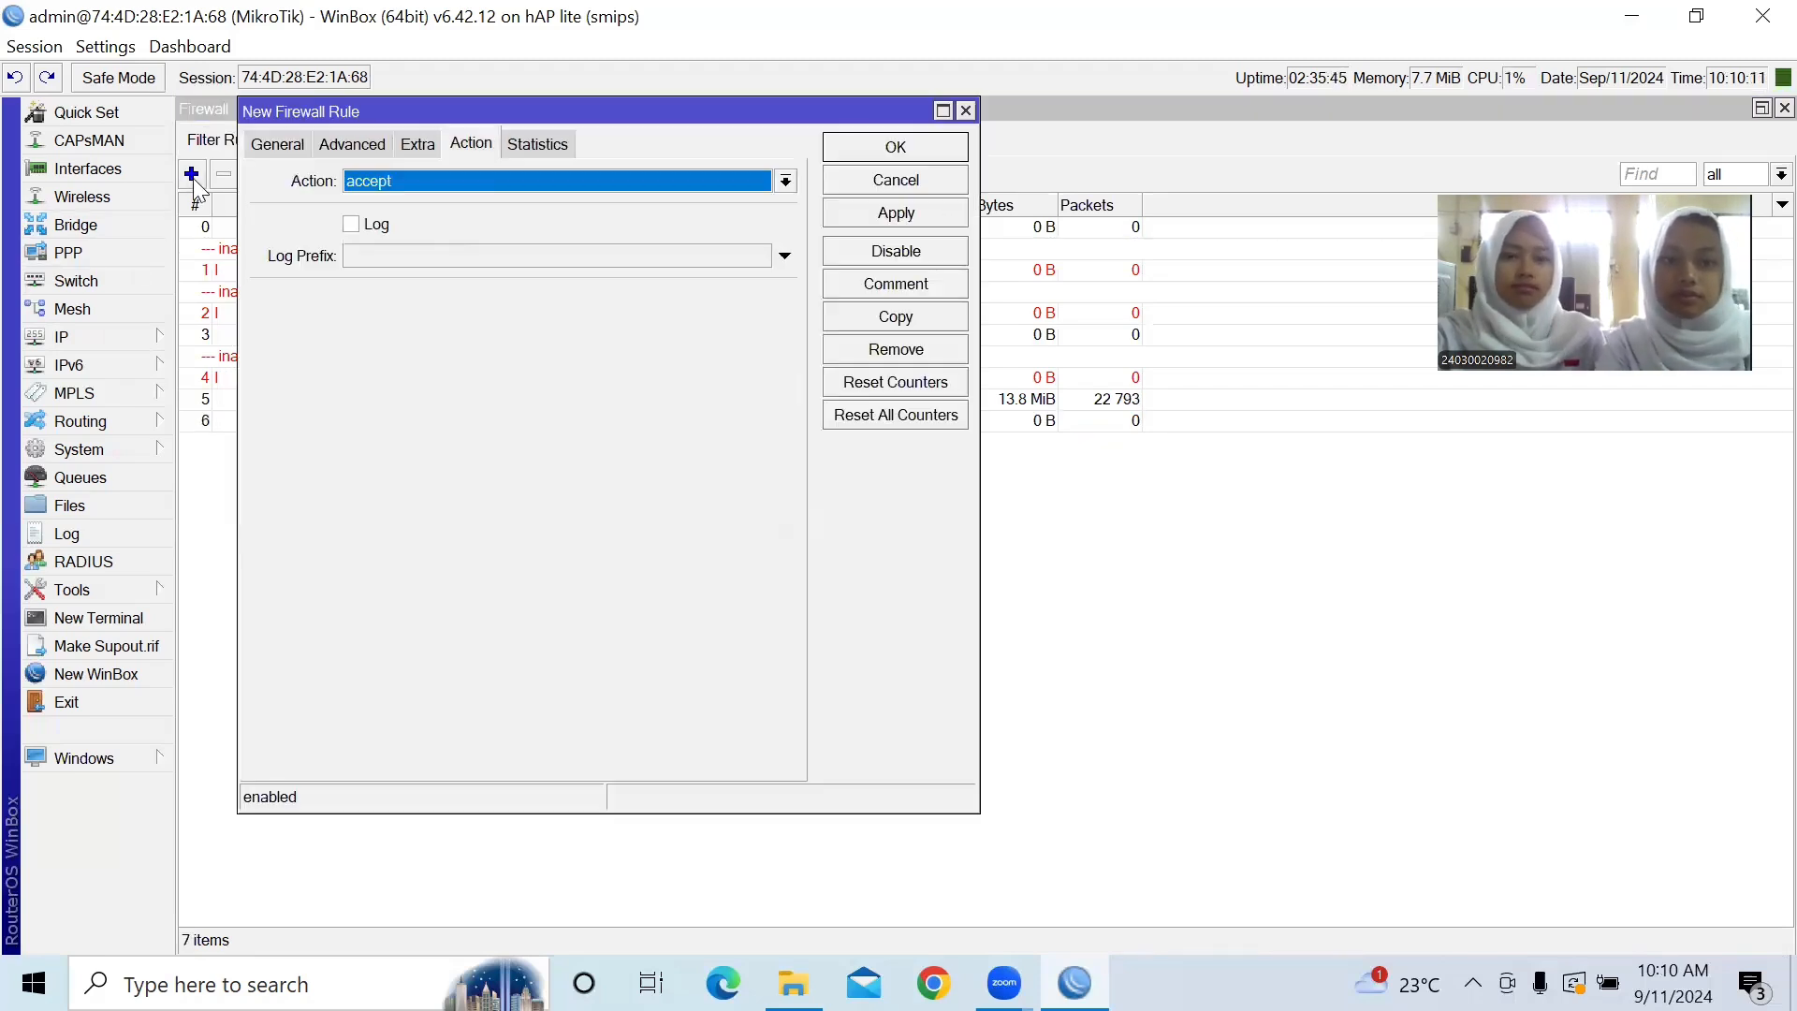
{"action": "left_click", "coordinate": [269, 140]}
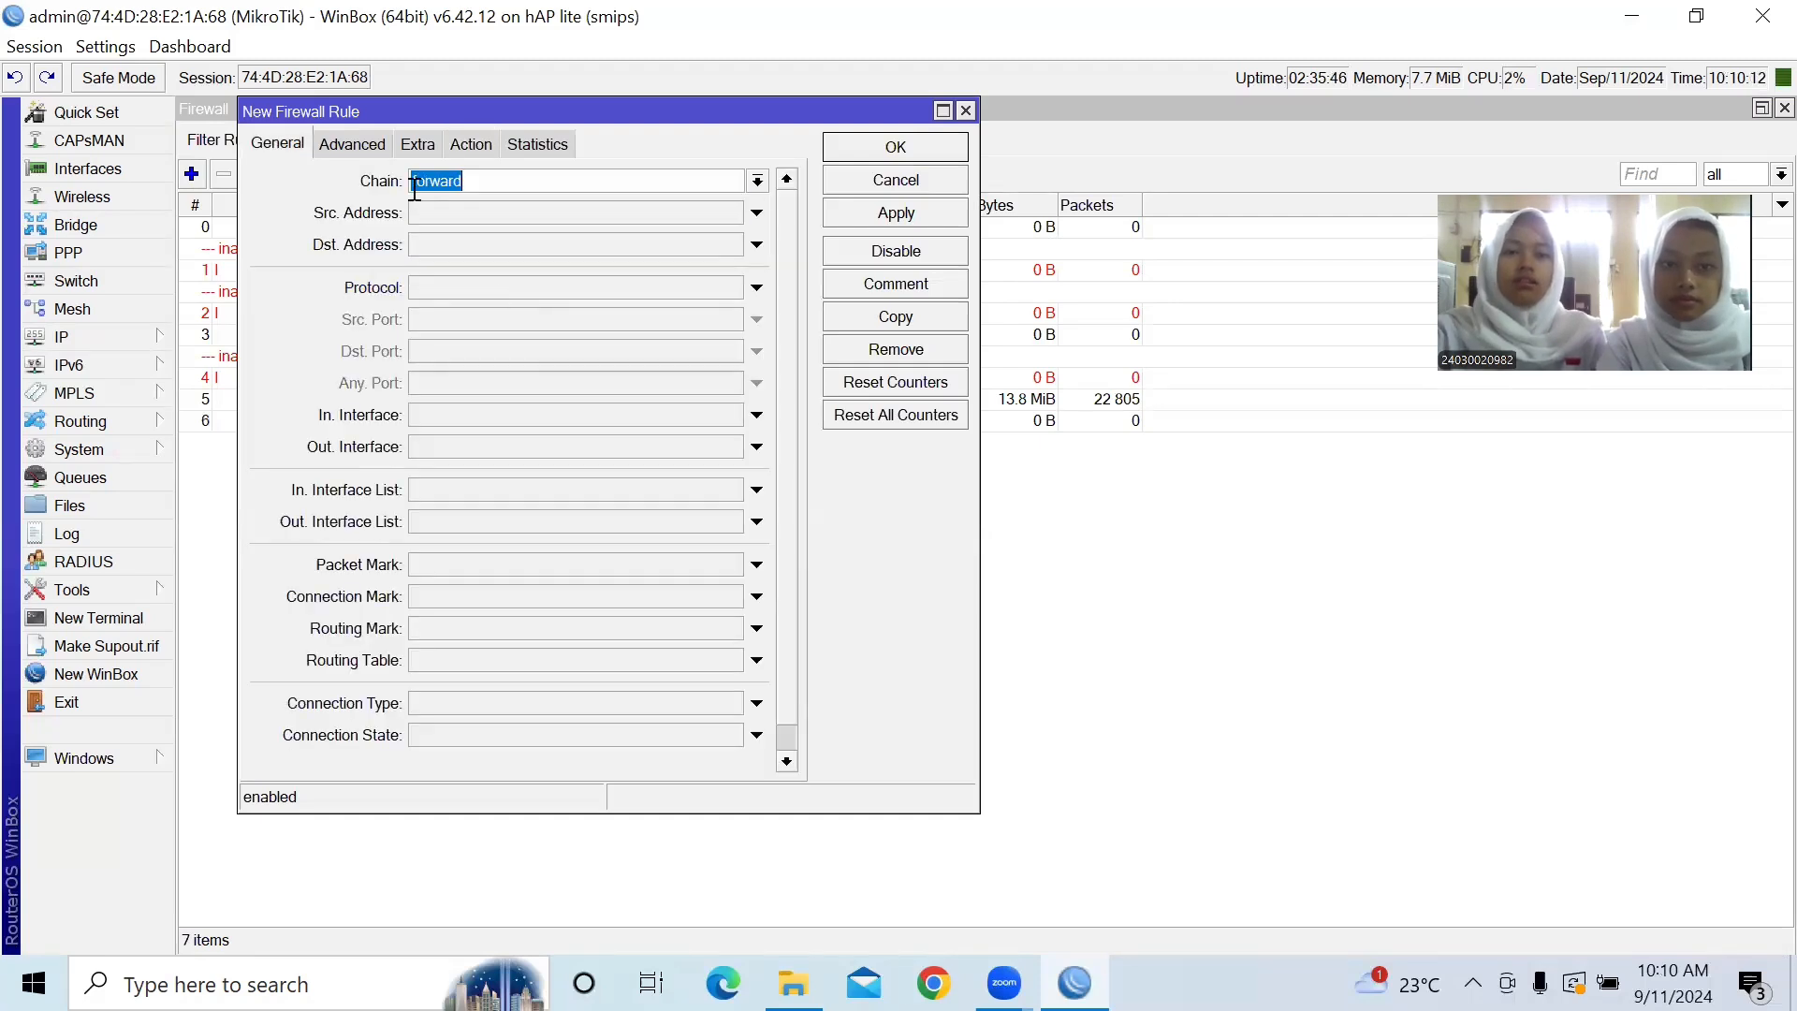
{"action": "left_click", "coordinate": [493, 283]}
{"action": "left_click", "coordinate": [732, 288]}
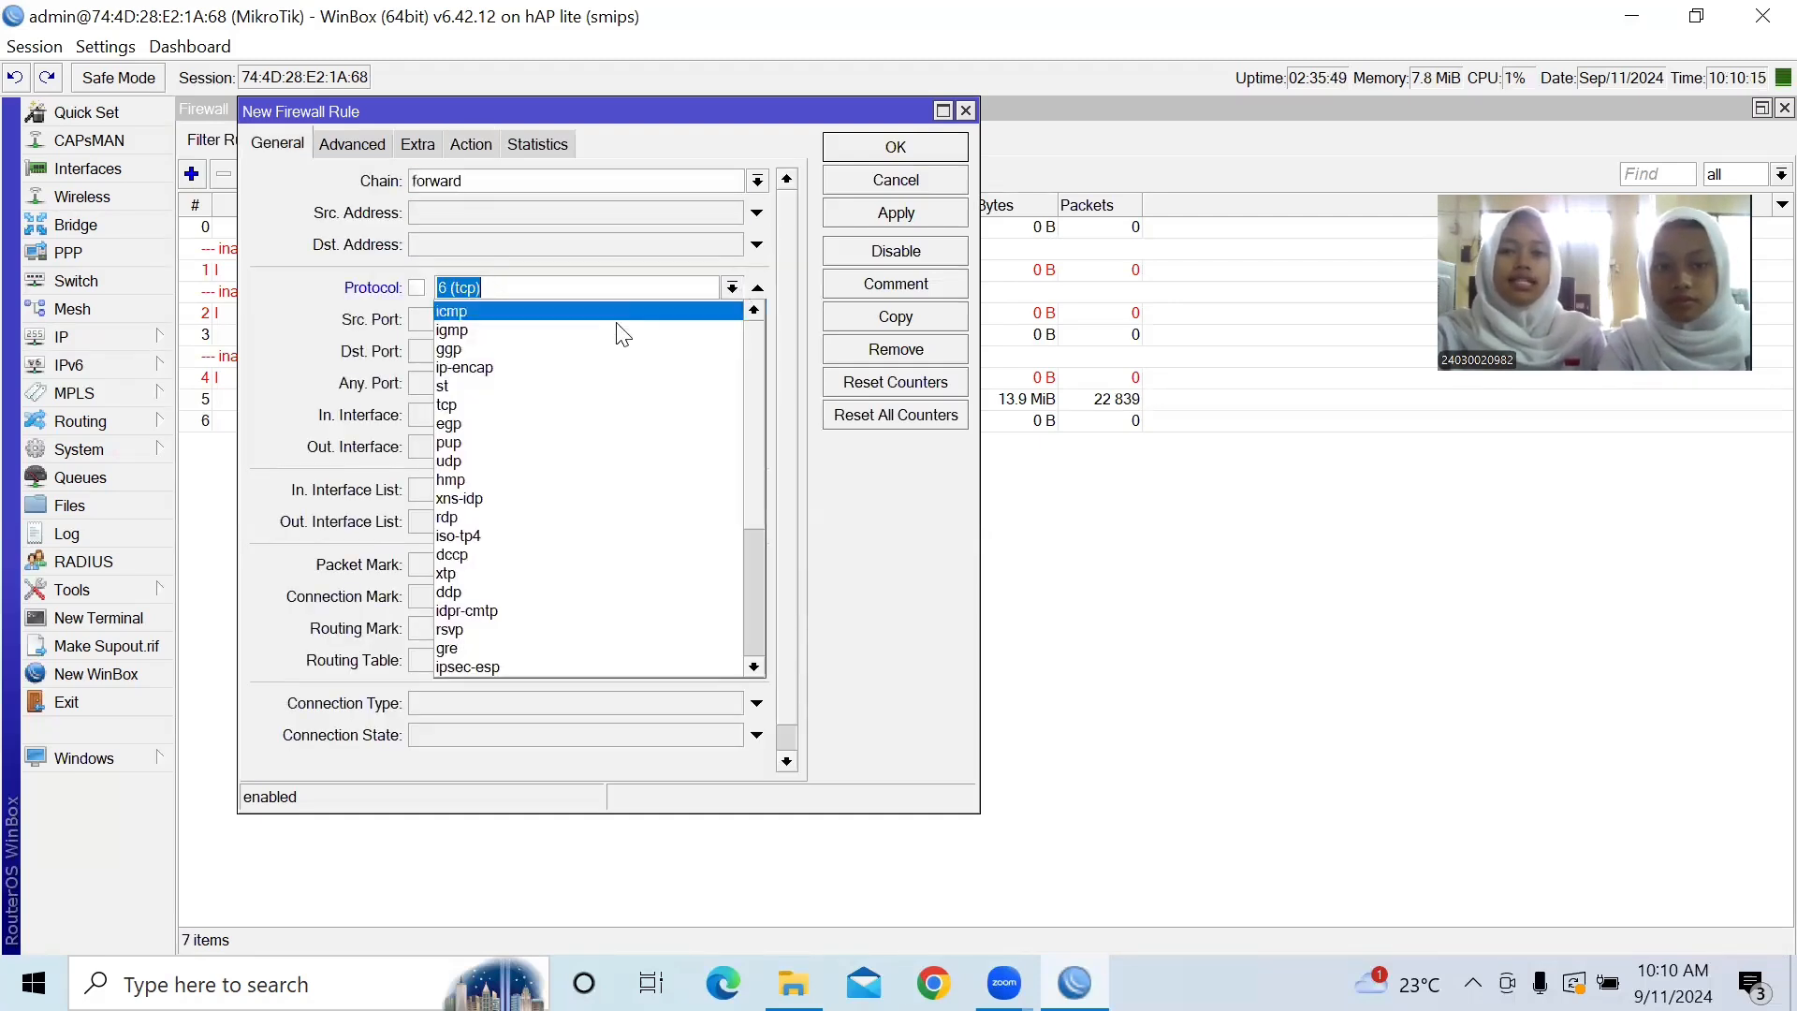
{"action": "left_click", "coordinate": [541, 456]}
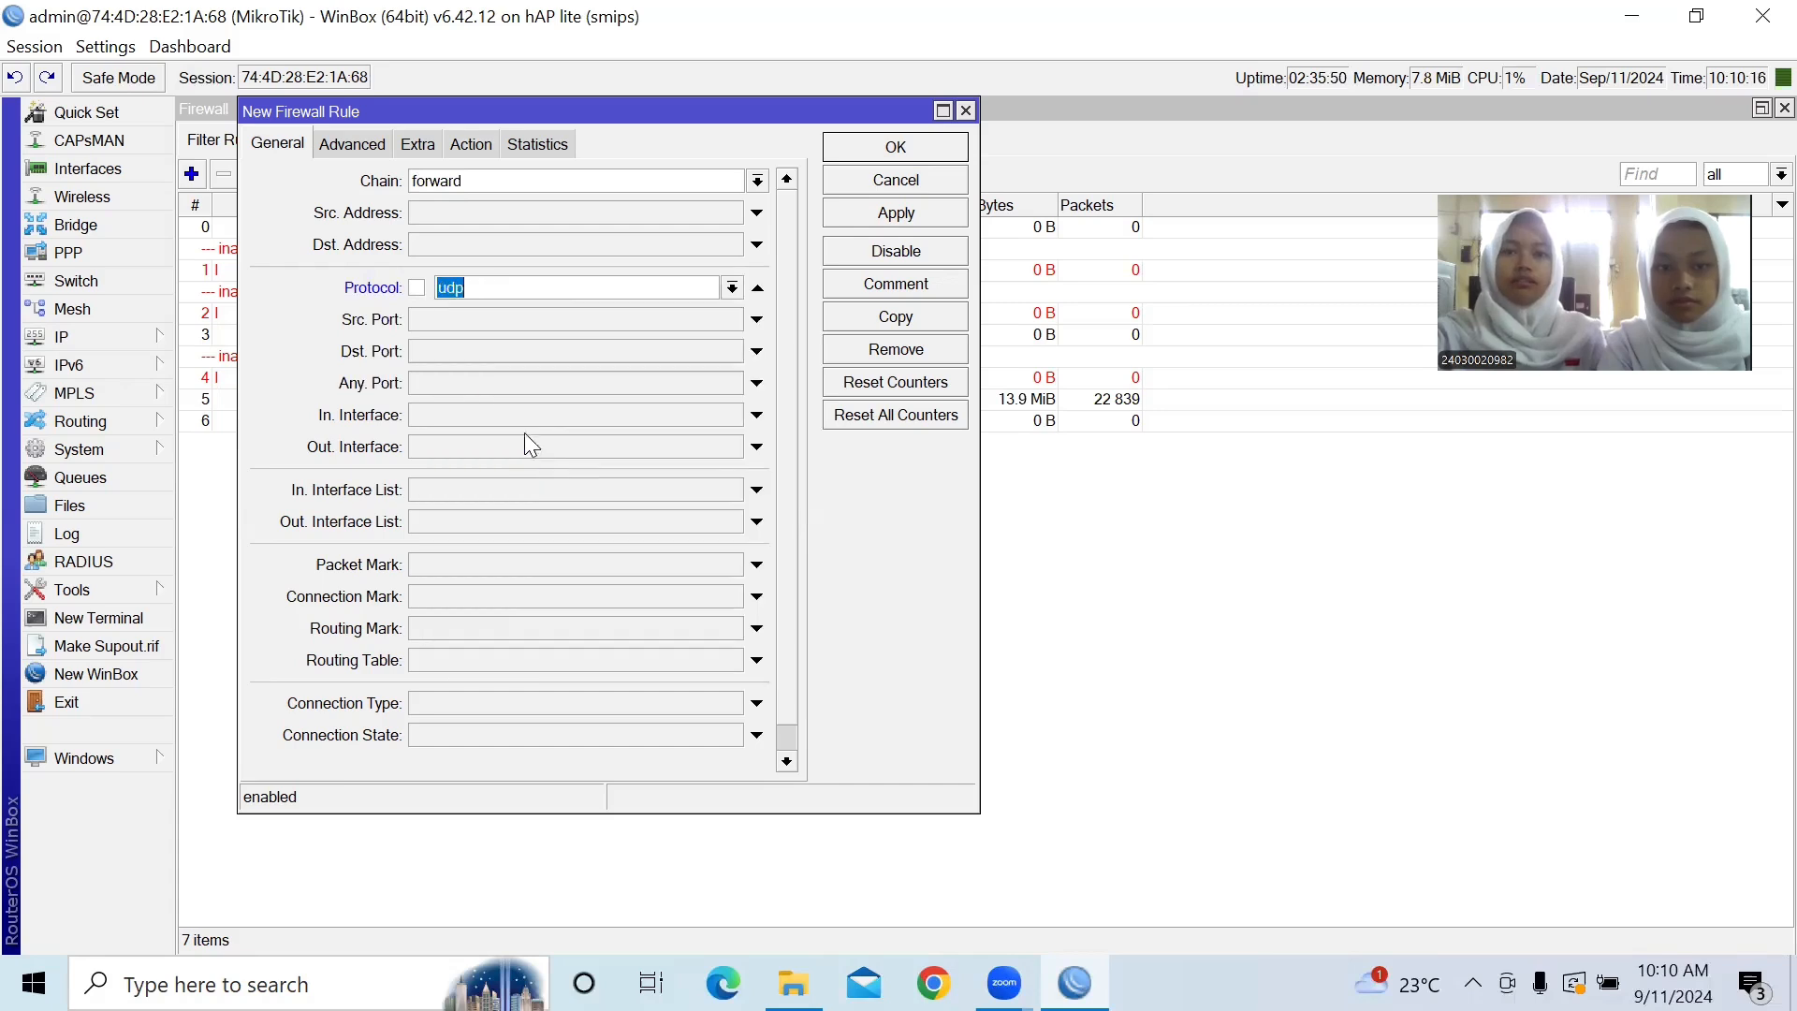
{"action": "left_click", "coordinate": [462, 346]}
{"action": "type", "text": "30100"}
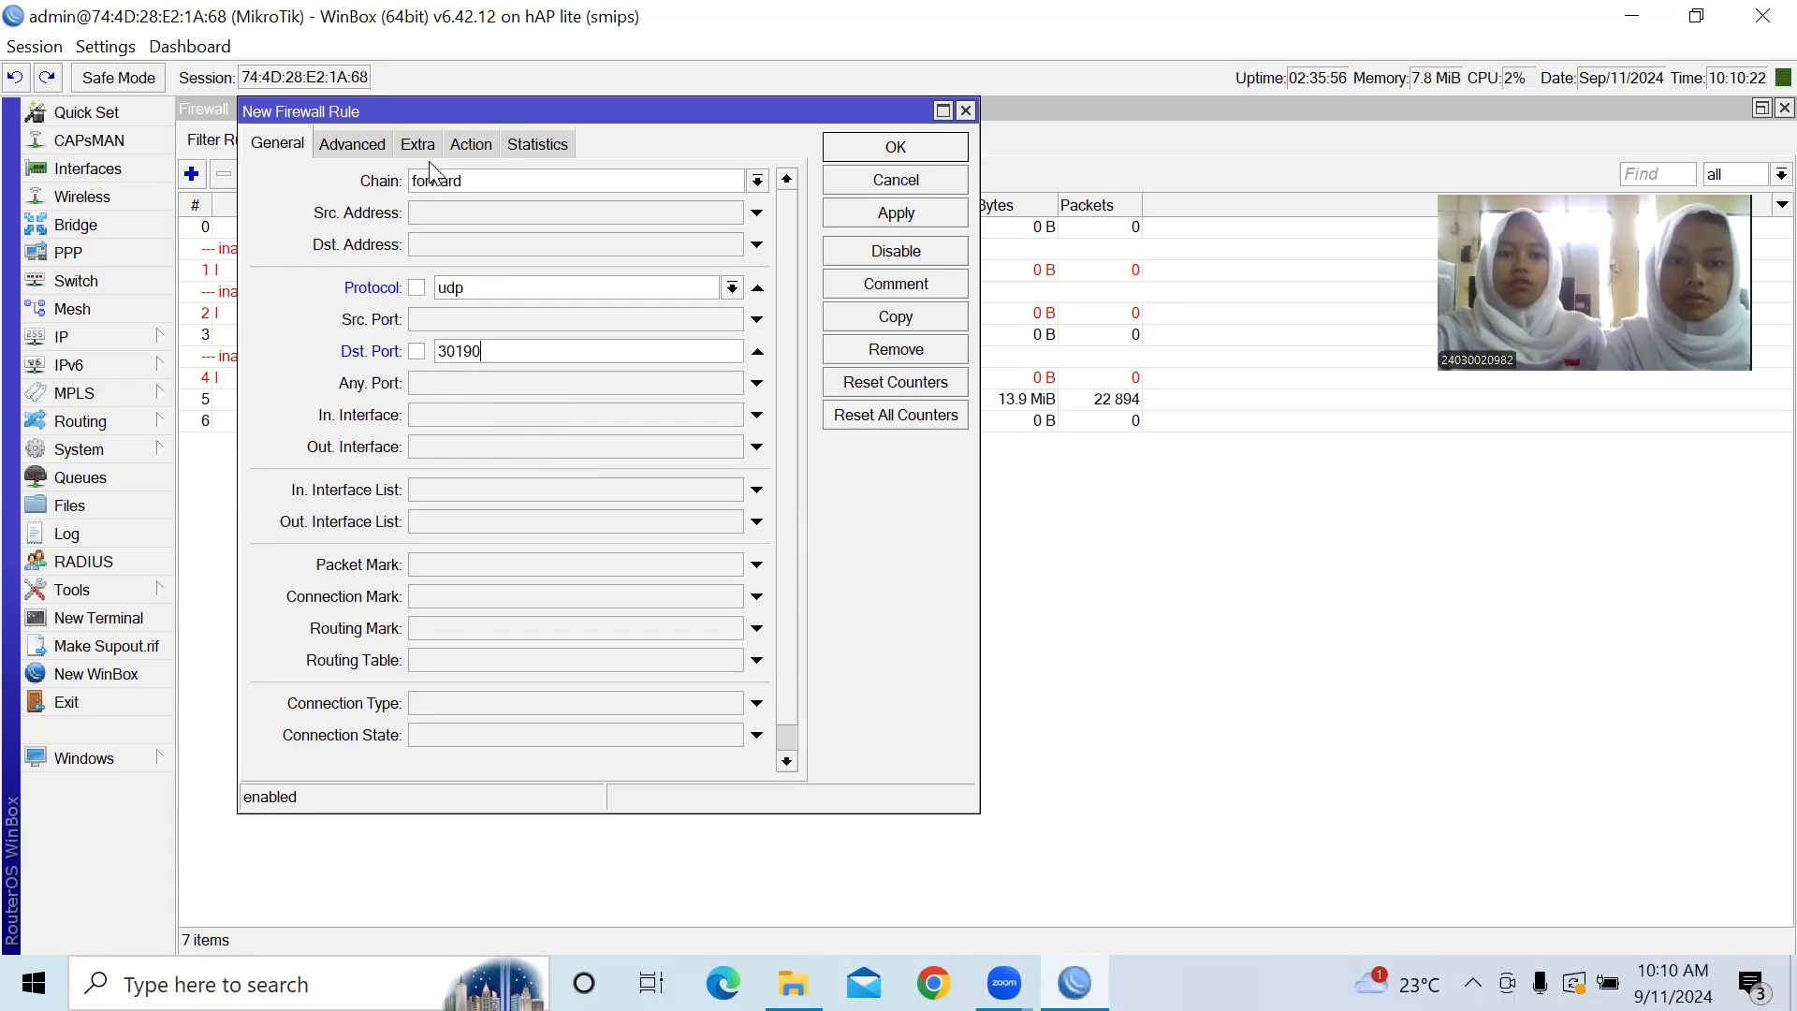
- Set the UDP rule's action to add dst to address list with the list "ip-ml" and save the rule
{"action": "left_click", "coordinate": [470, 147]}
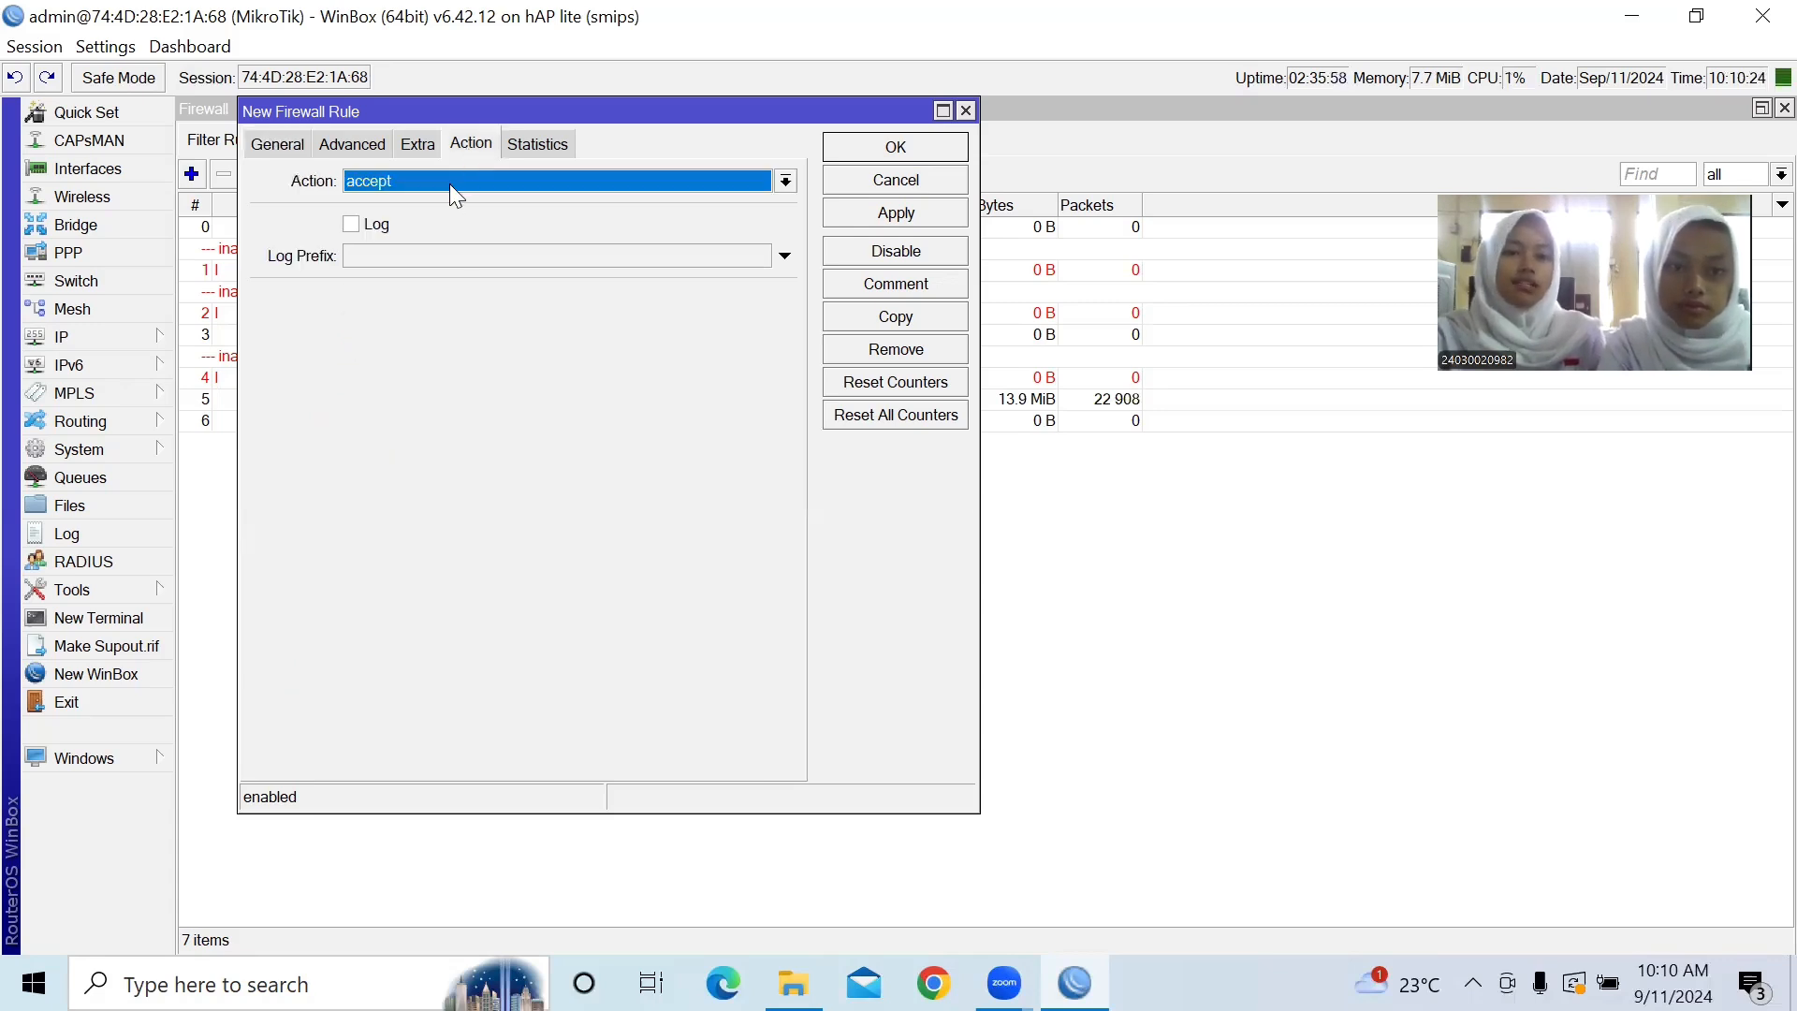
{"action": "left_click", "coordinate": [451, 180]}
{"action": "left_click", "coordinate": [451, 225]}
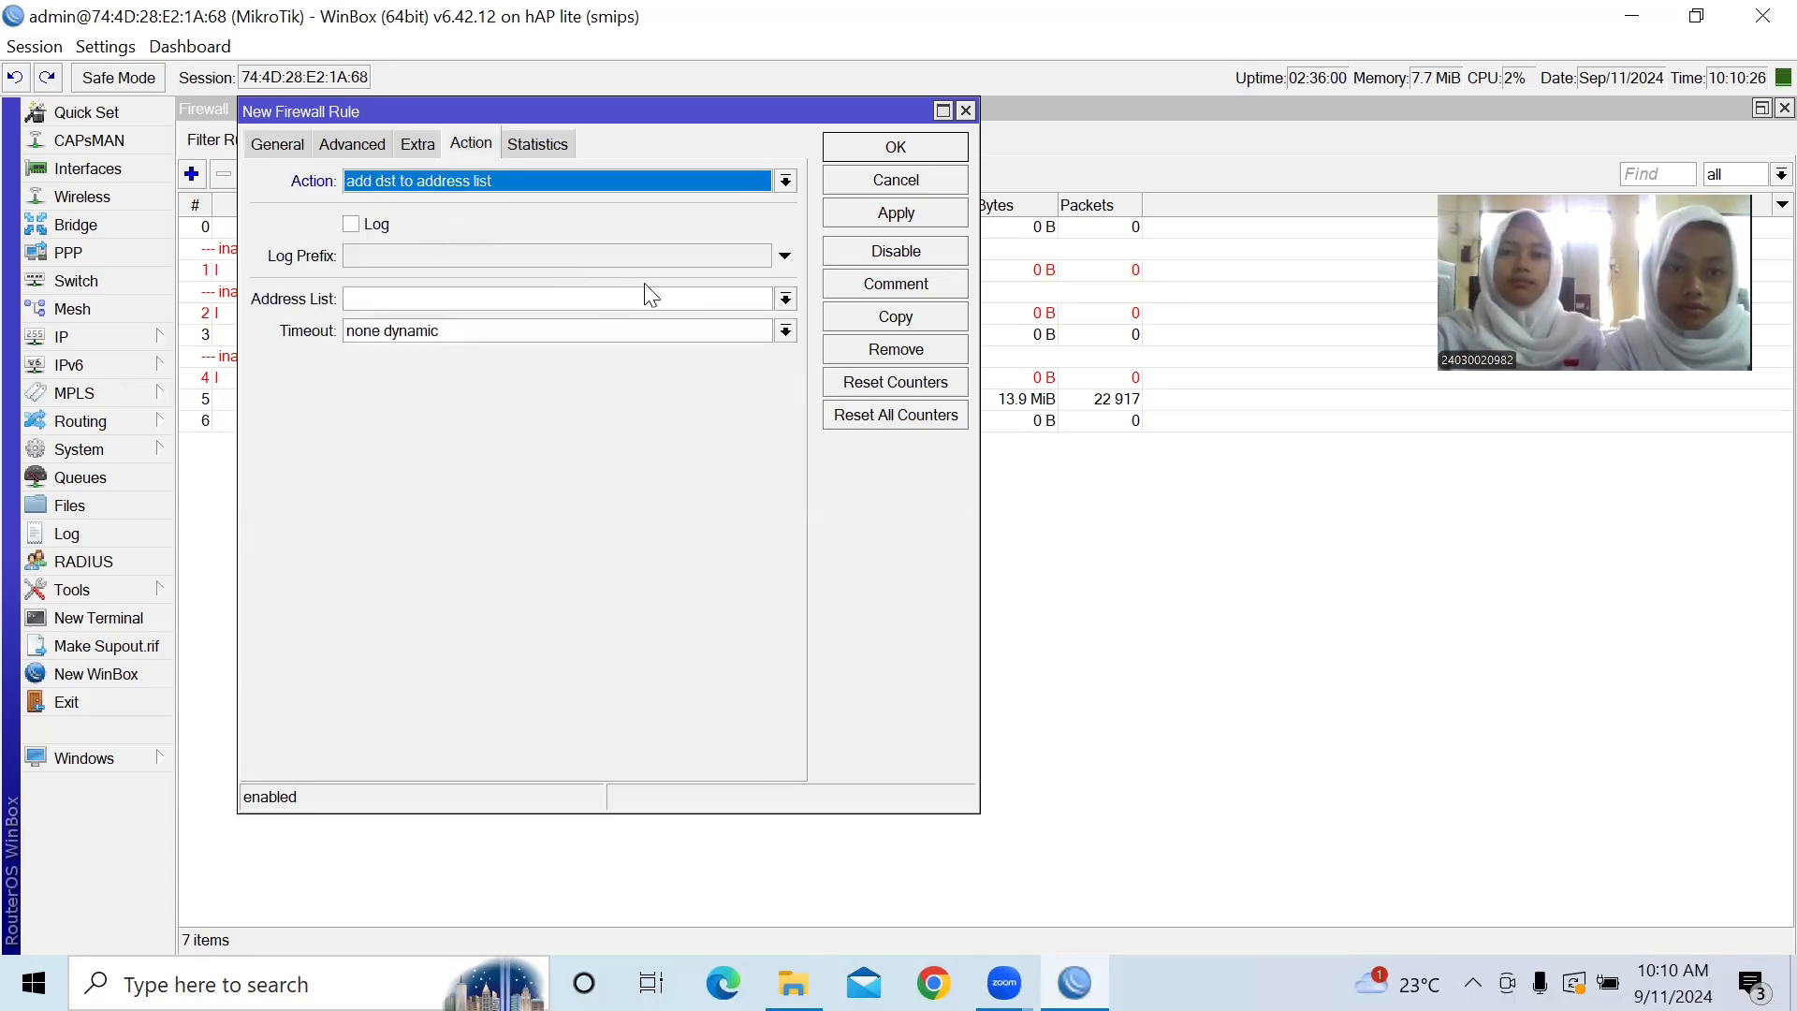
{"action": "left_click", "coordinate": [785, 298]}
{"action": "left_click", "coordinate": [563, 342]}
{"action": "left_click", "coordinate": [895, 148]}
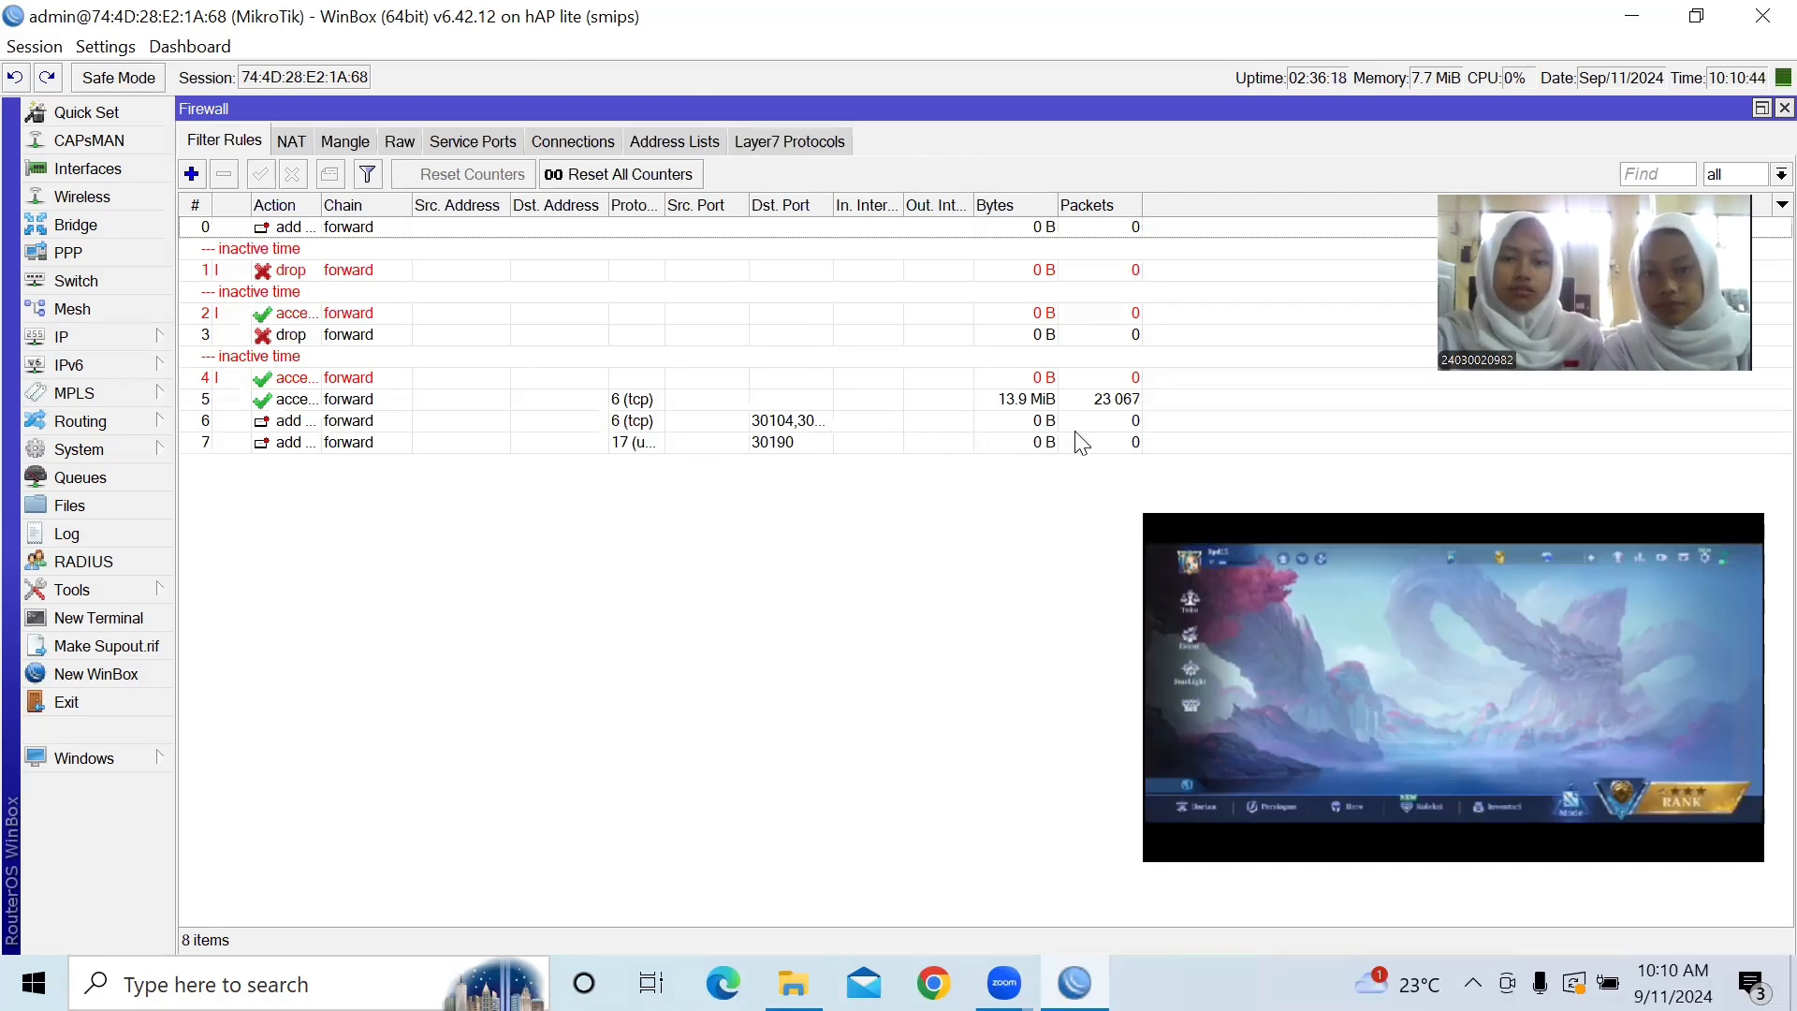
- Check the collected addresses and start a new forward filter rule matching the destination address list "ip-ml"
{"action": "left_click", "coordinate": [691, 143]}
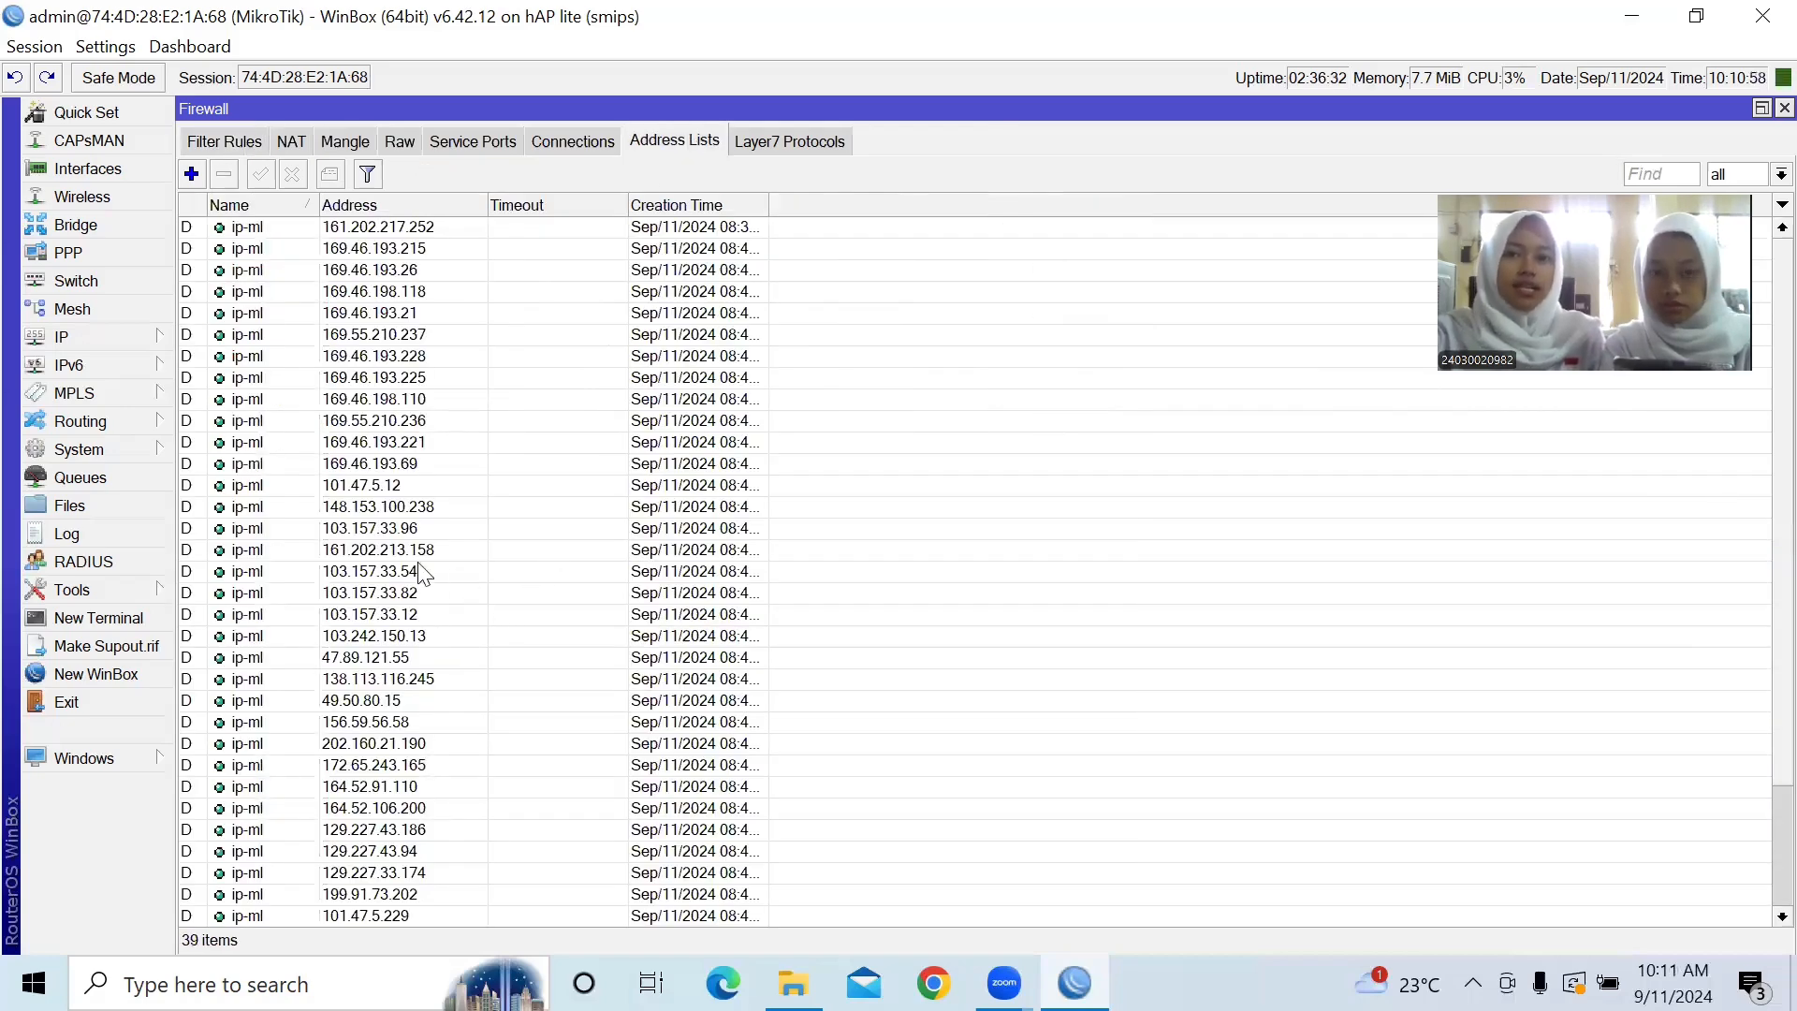
{"action": "left_click", "coordinate": [245, 140]}
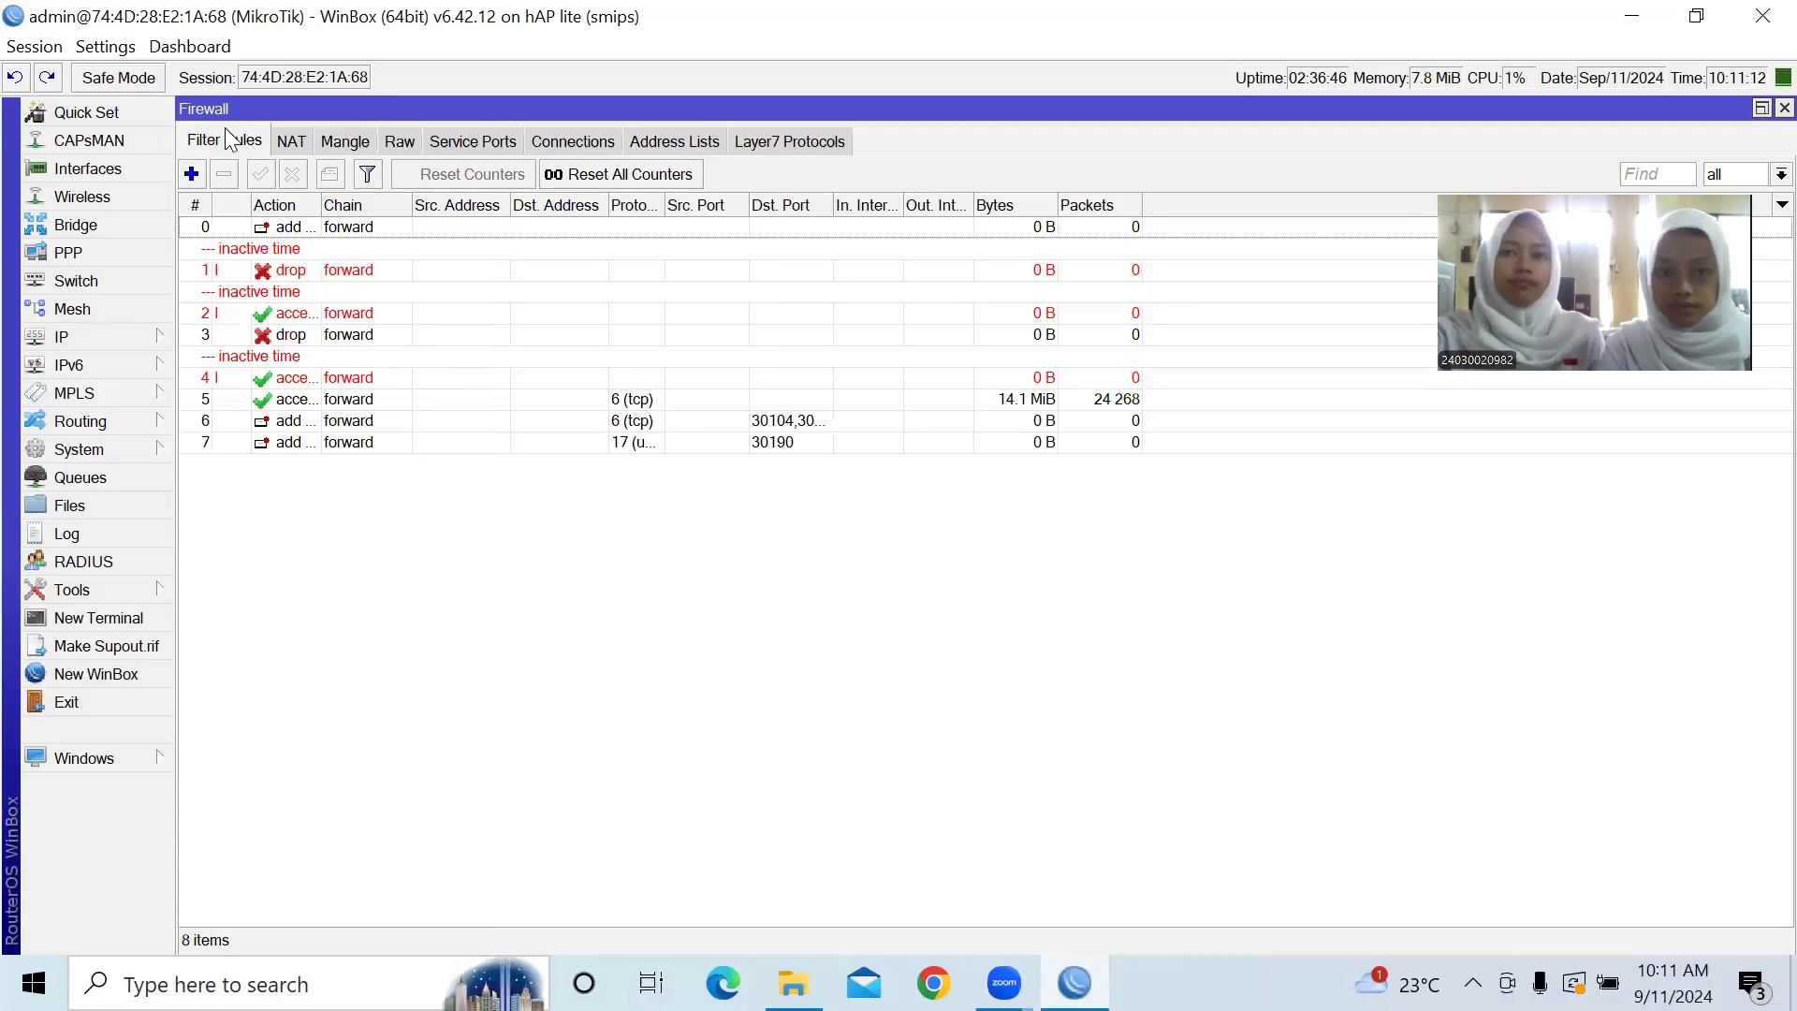
{"action": "left_click", "coordinate": [191, 174]}
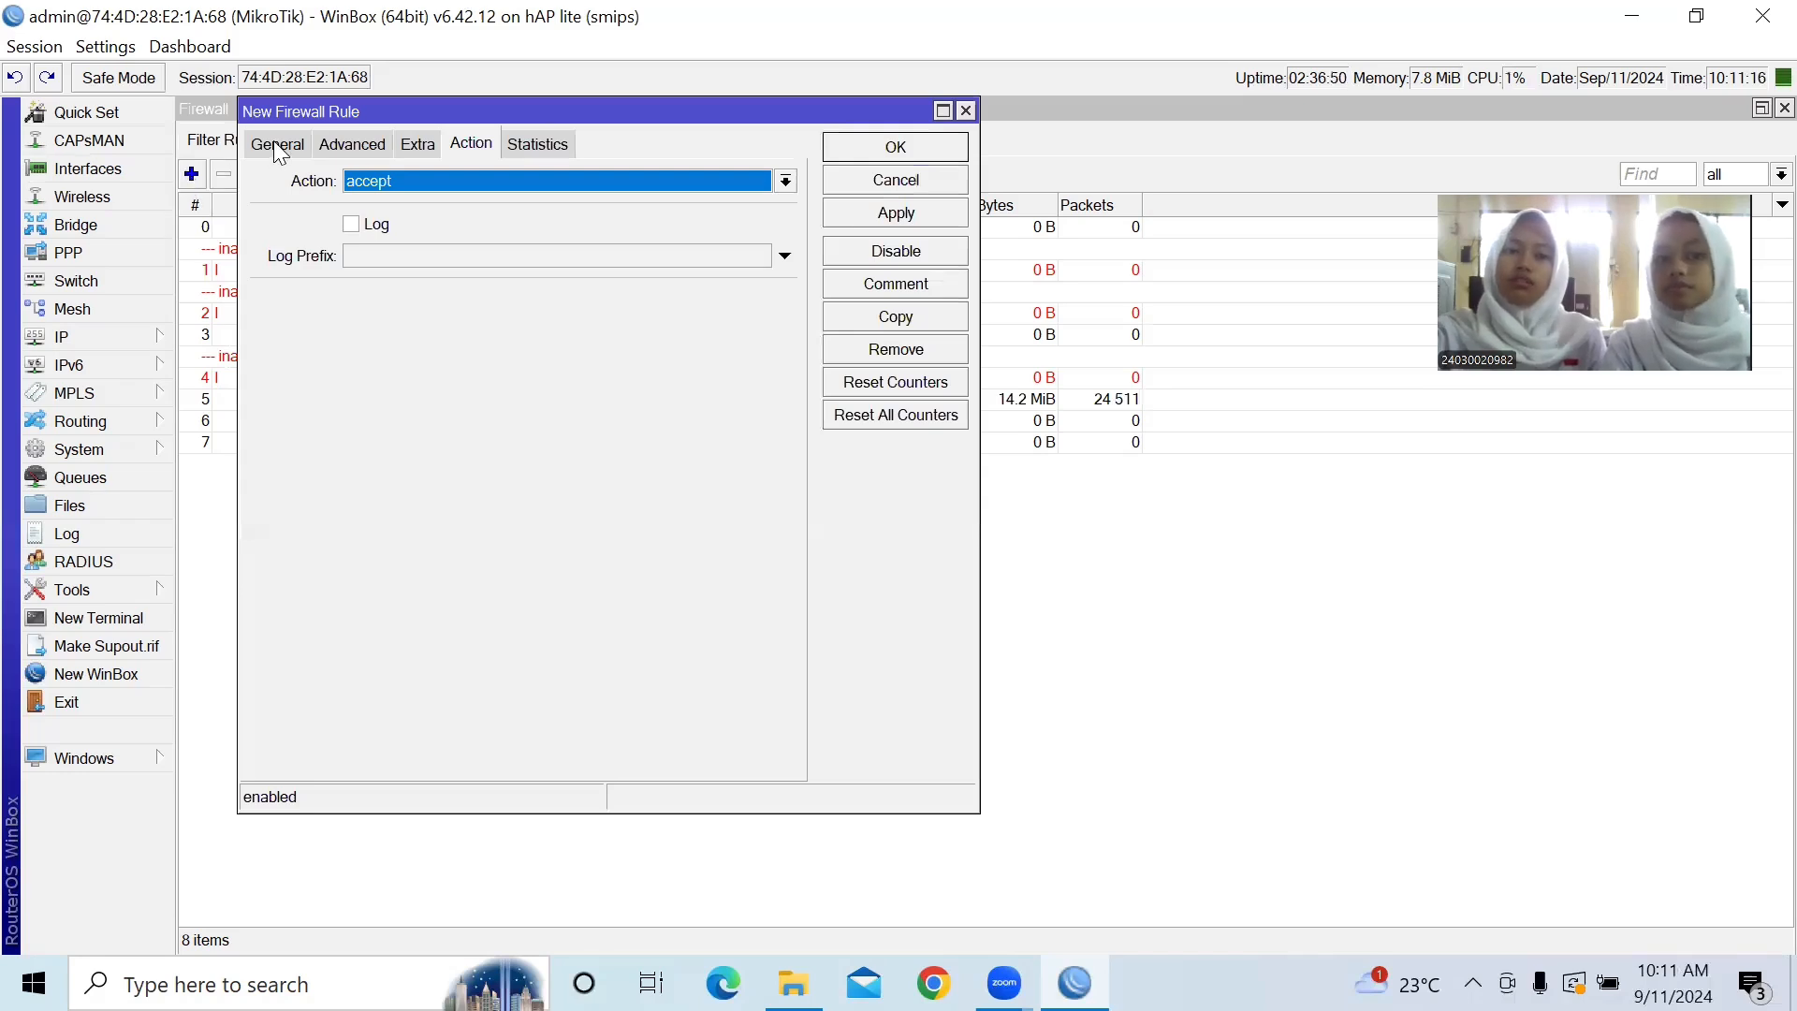
{"action": "left_click", "coordinate": [277, 145]}
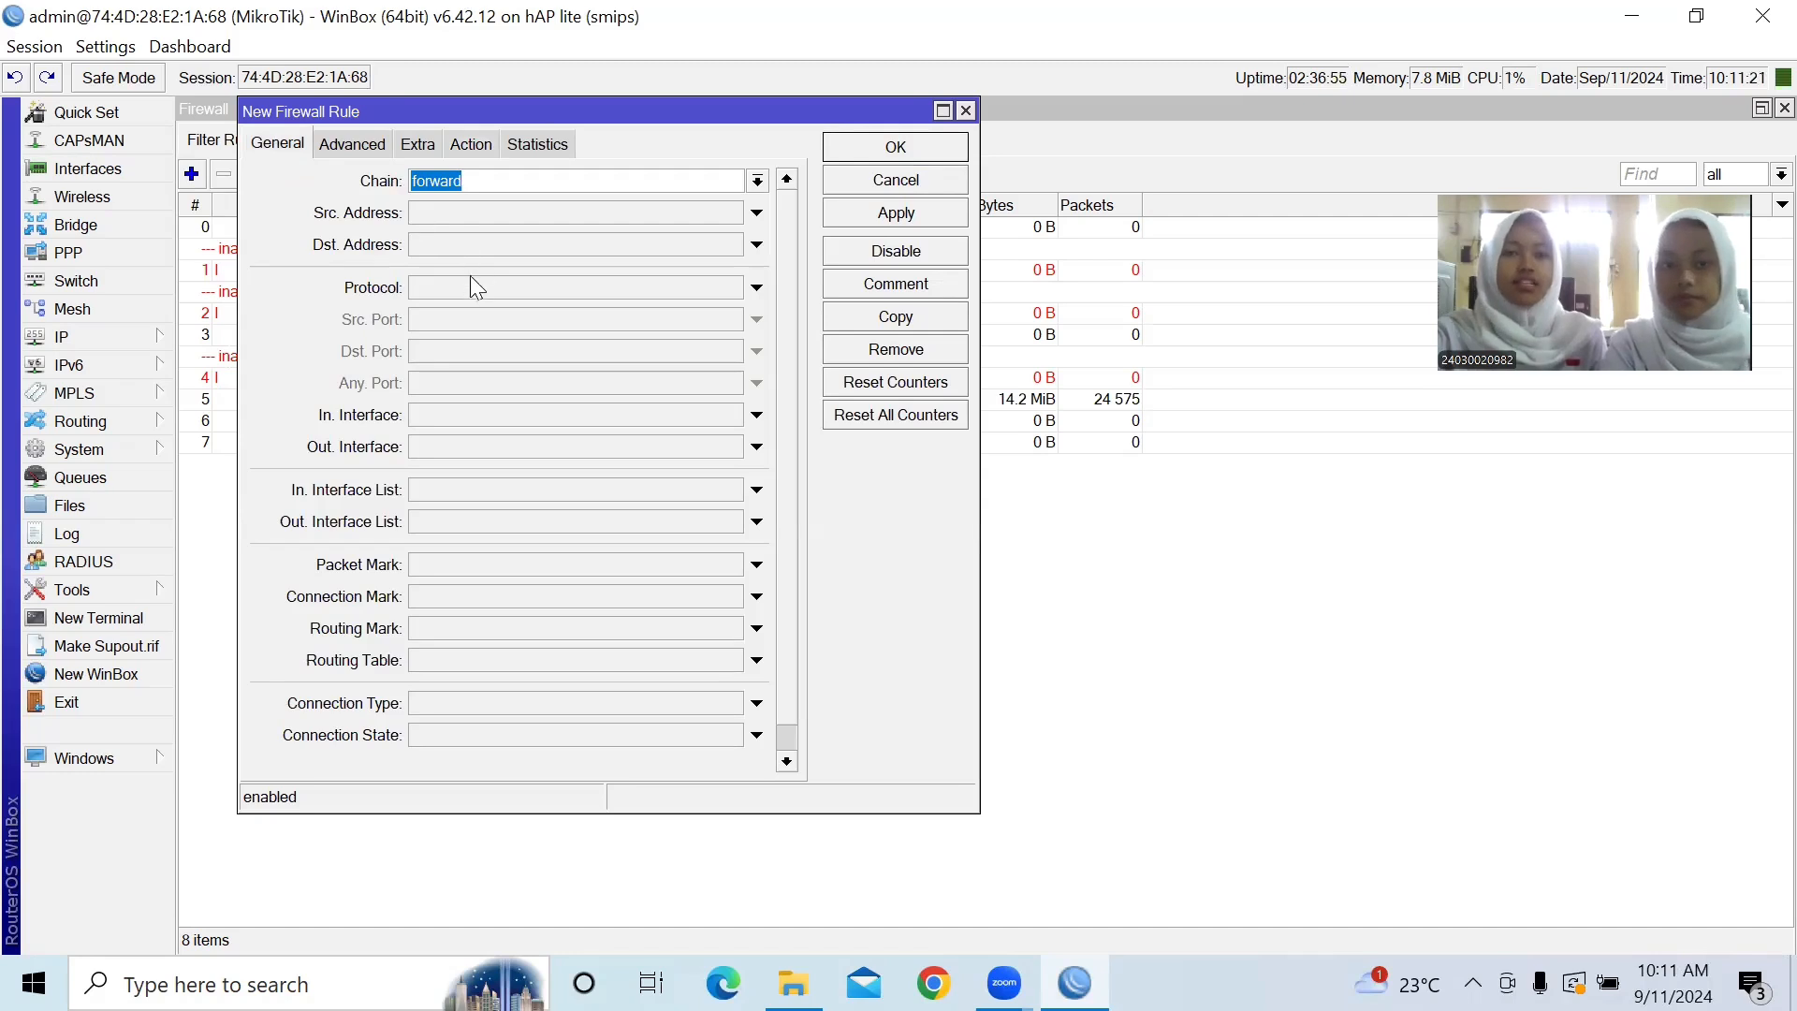
{"action": "left_click", "coordinate": [353, 145]}
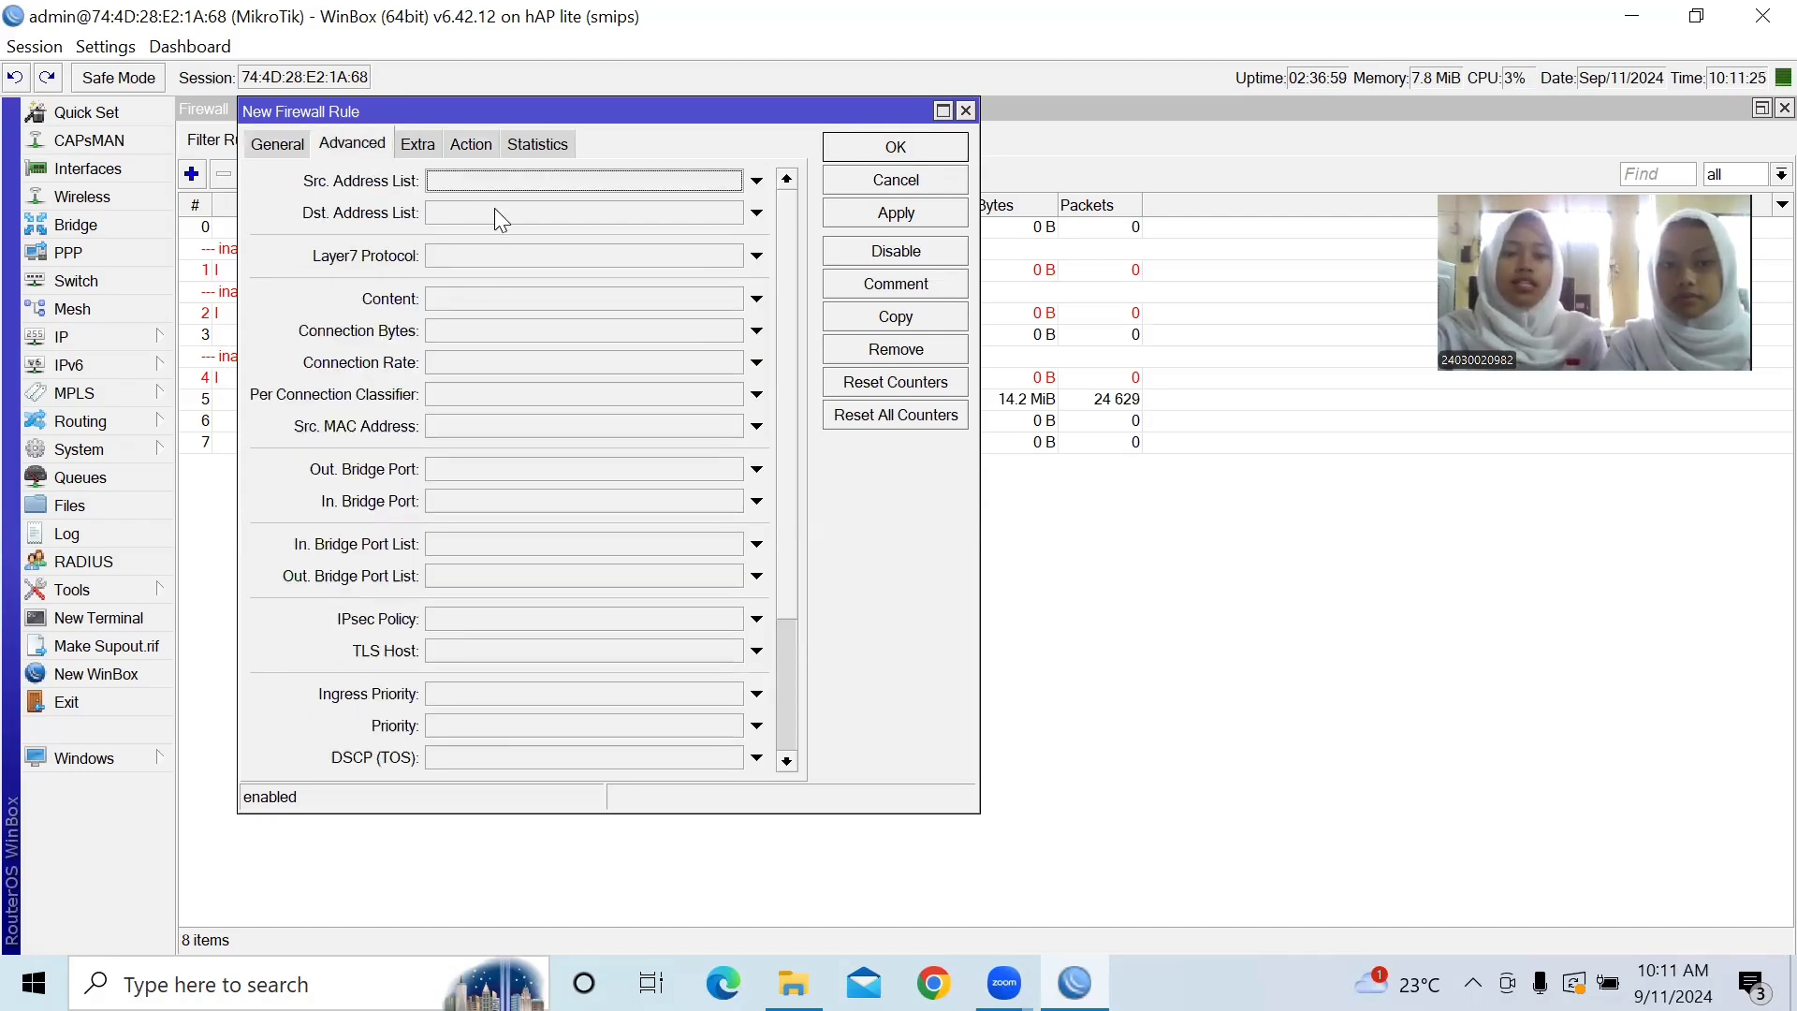
{"action": "left_click", "coordinate": [754, 212]}
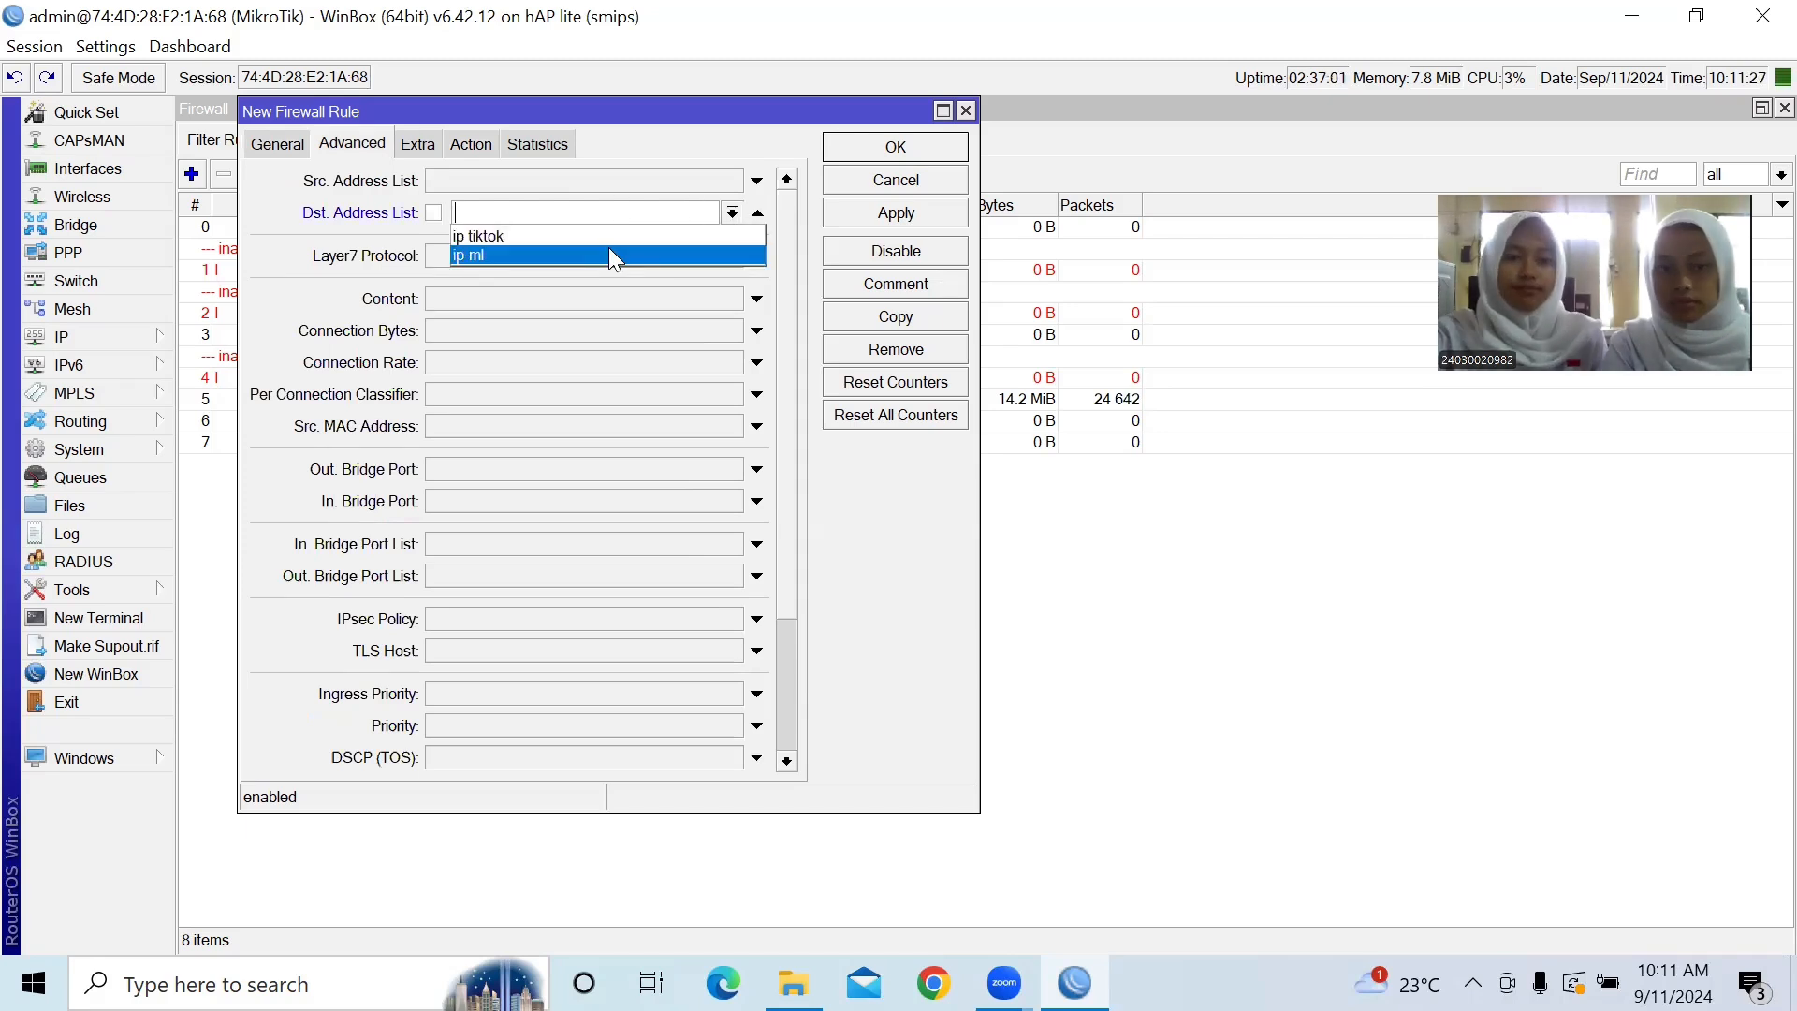
{"action": "left_click", "coordinate": [609, 247]}
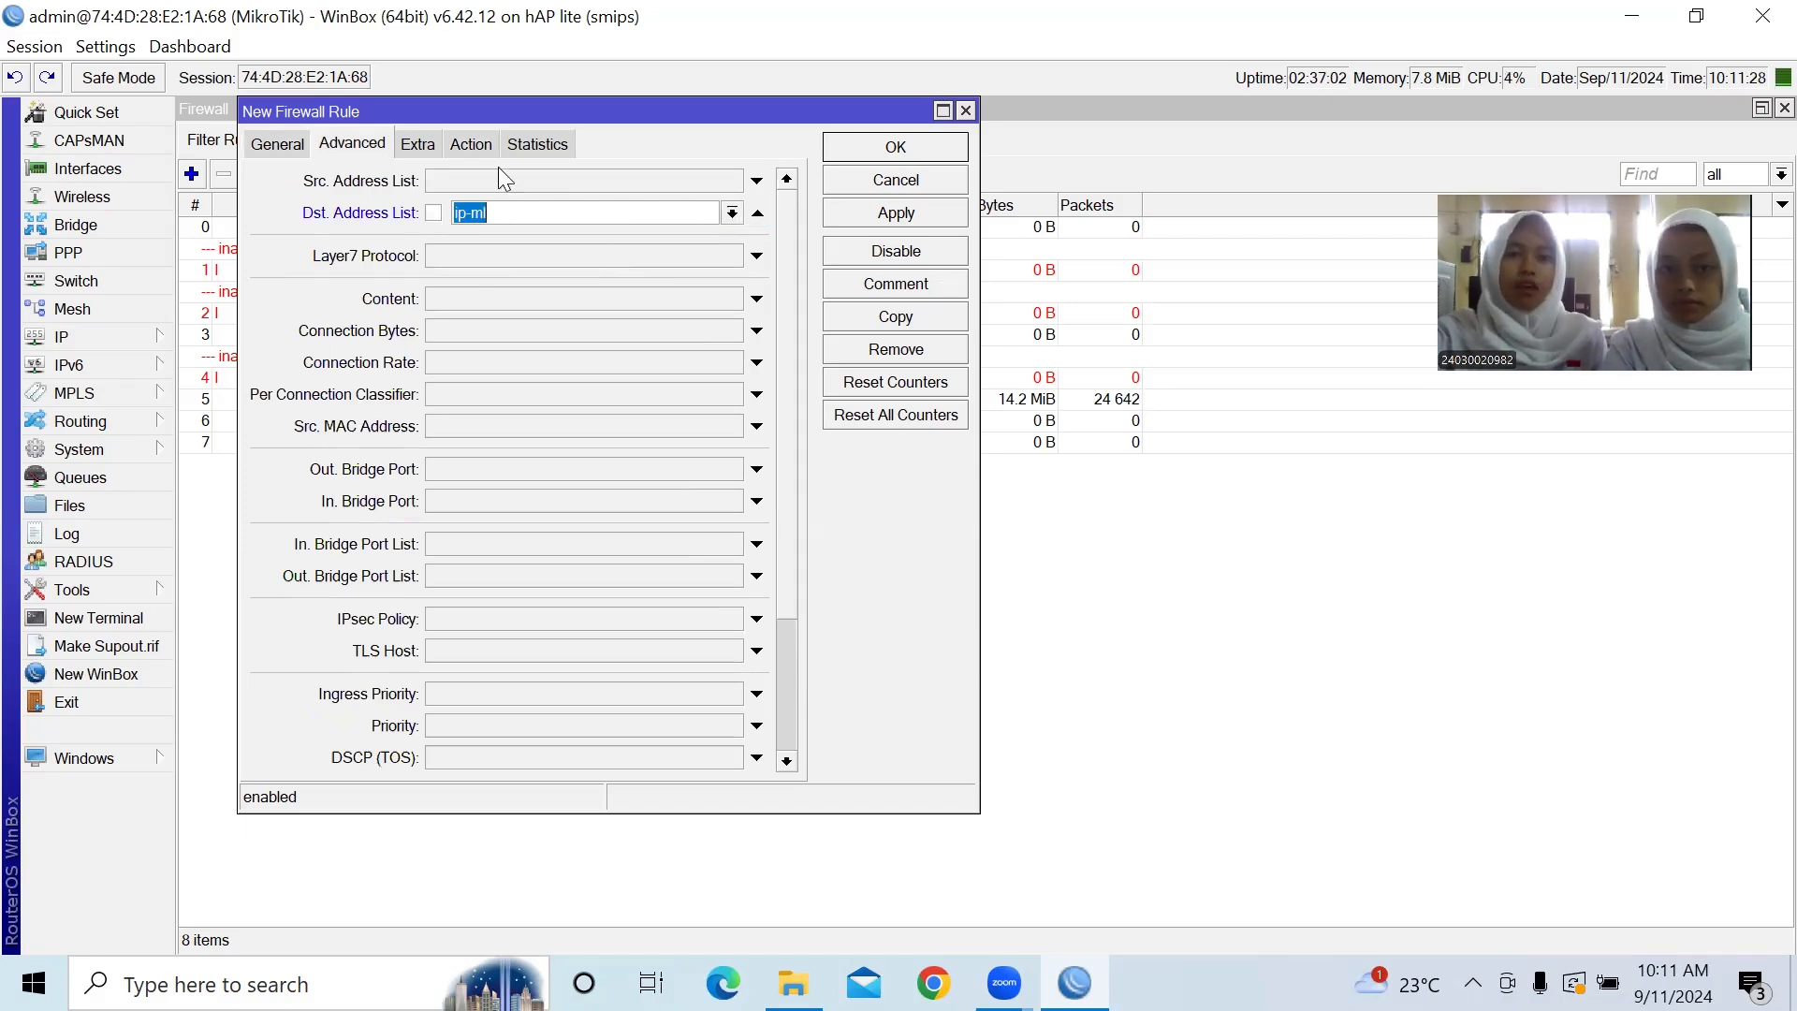
- Give the rule a time condition starting at 07:00:00 and exclude Sunday and Saturday
{"action": "left_click", "coordinate": [405, 149]}
{"action": "left_click", "coordinate": [272, 281]}
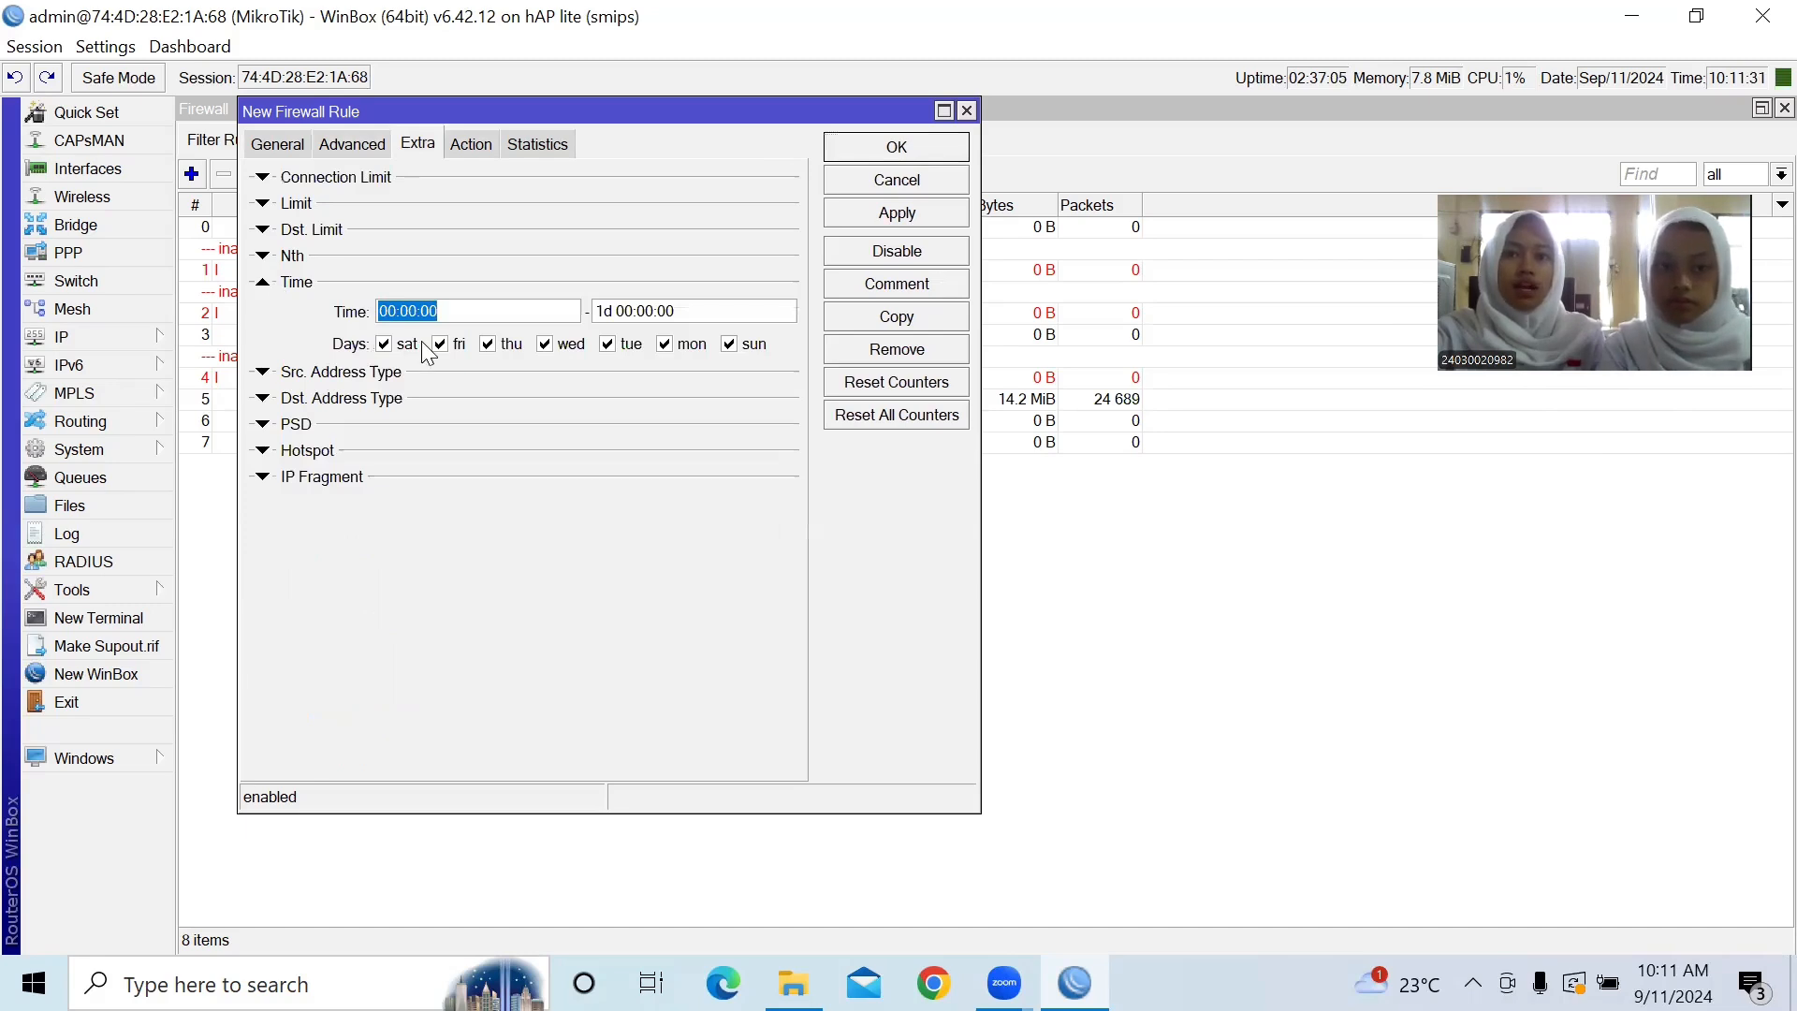
{"action": "left_click", "coordinate": [398, 310]}
{"action": "type", "text": "7"}
{"action": "left_click", "coordinate": [750, 345]}
{"action": "left_click", "coordinate": [384, 344]}
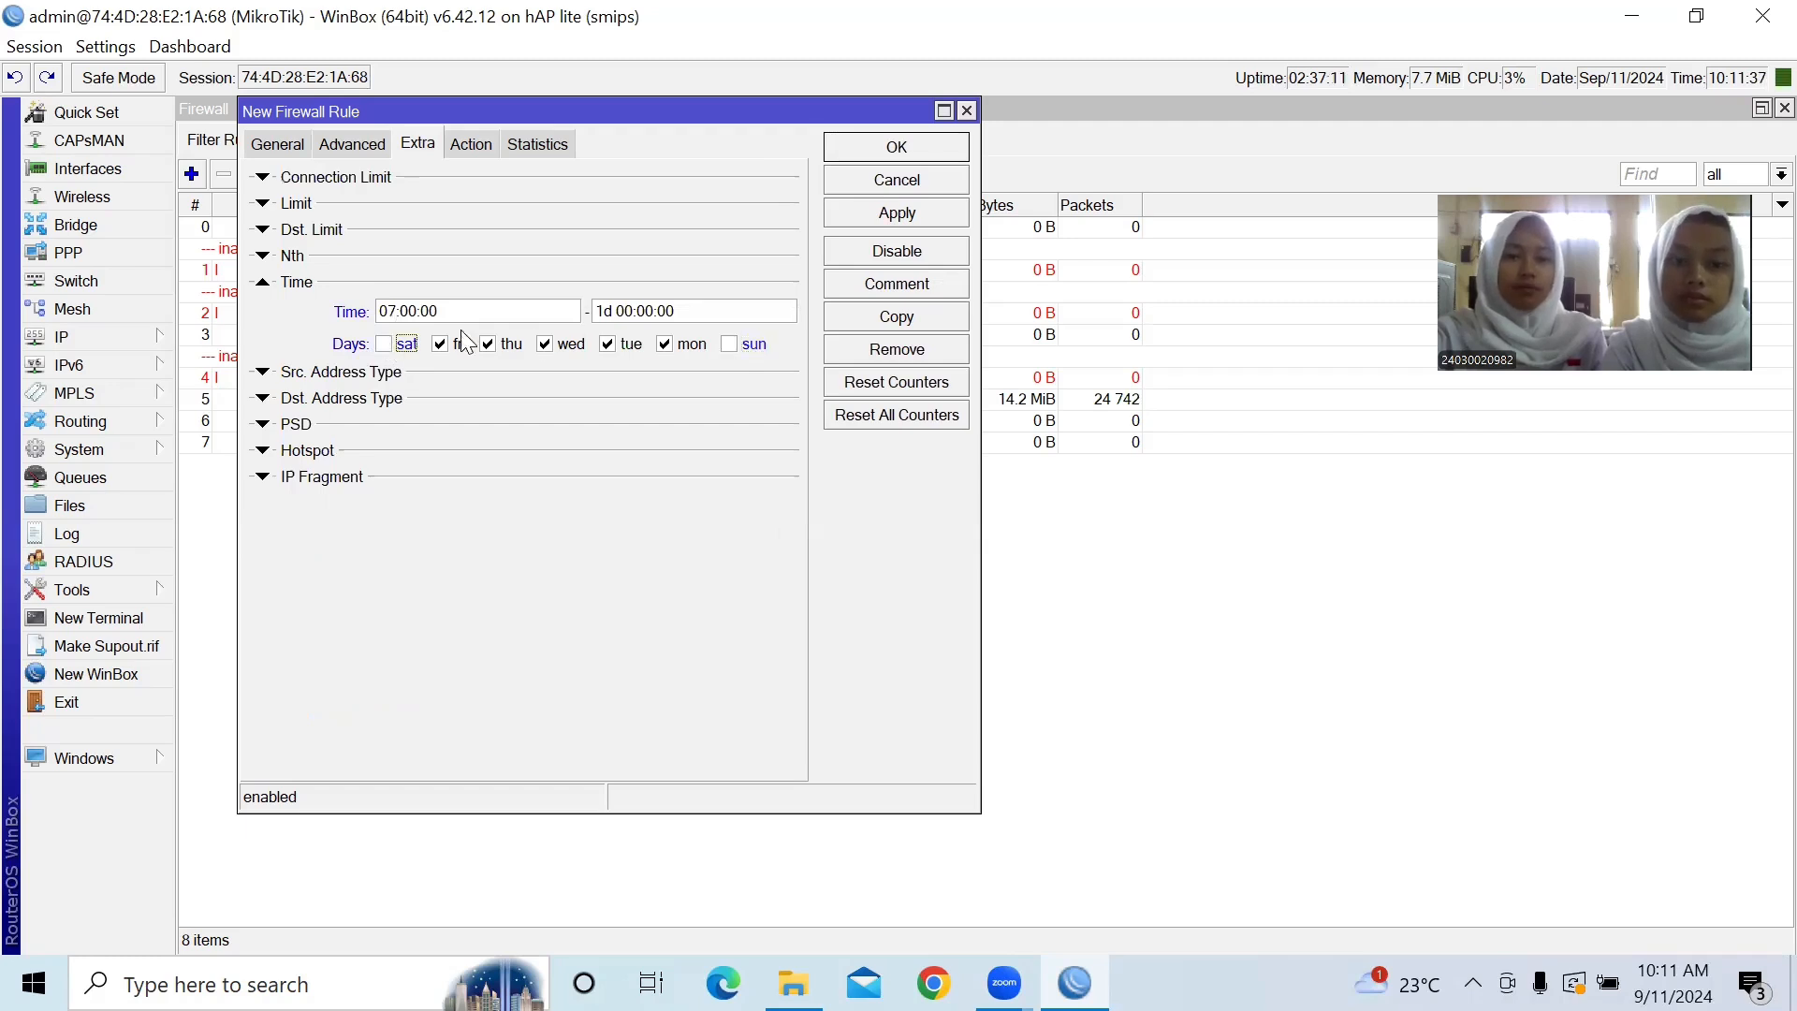
- Set the end of the rule's time range to 08:59:00
{"action": "left_click", "coordinate": [631, 310]}
{"action": "key", "text": "BackSpace"}
{"action": "key", "text": "BackSpace"}
{"action": "key", "text": "BackSpace"}
{"action": "key", "text": "BackSpace"}
{"action": "key", "text": "BackSpace"}
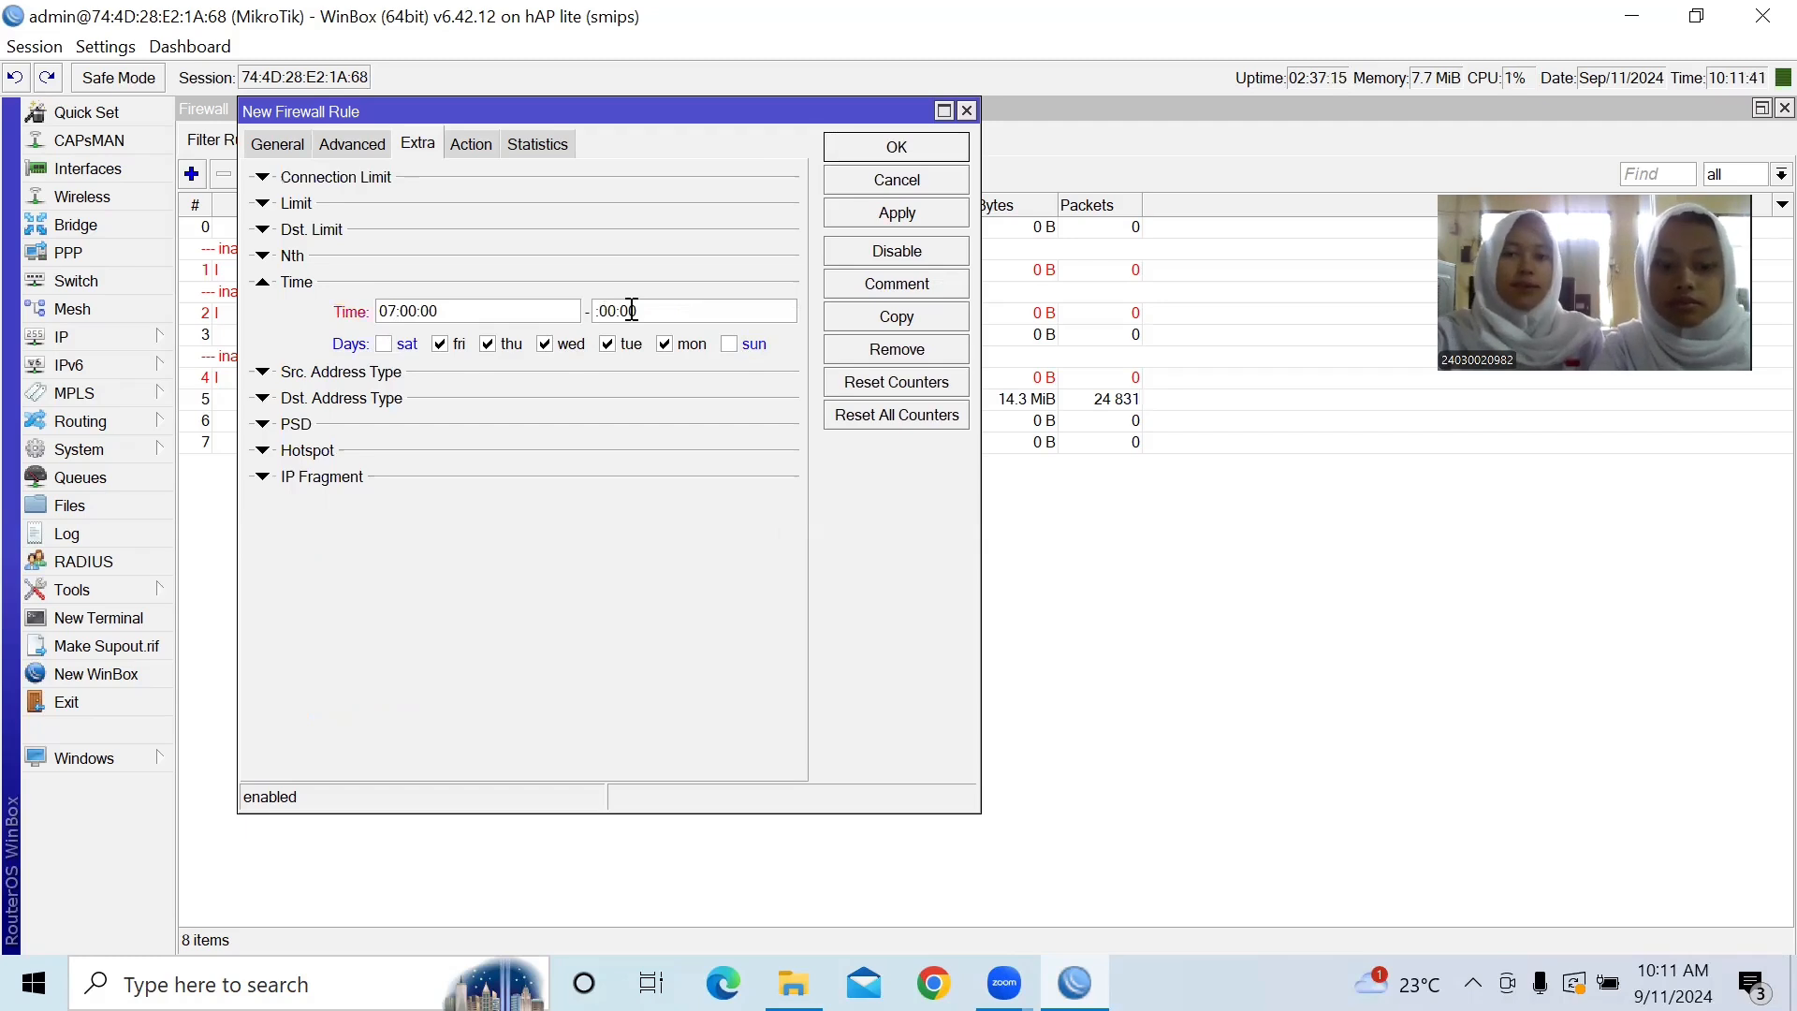
{"action": "type", "text": "08"}
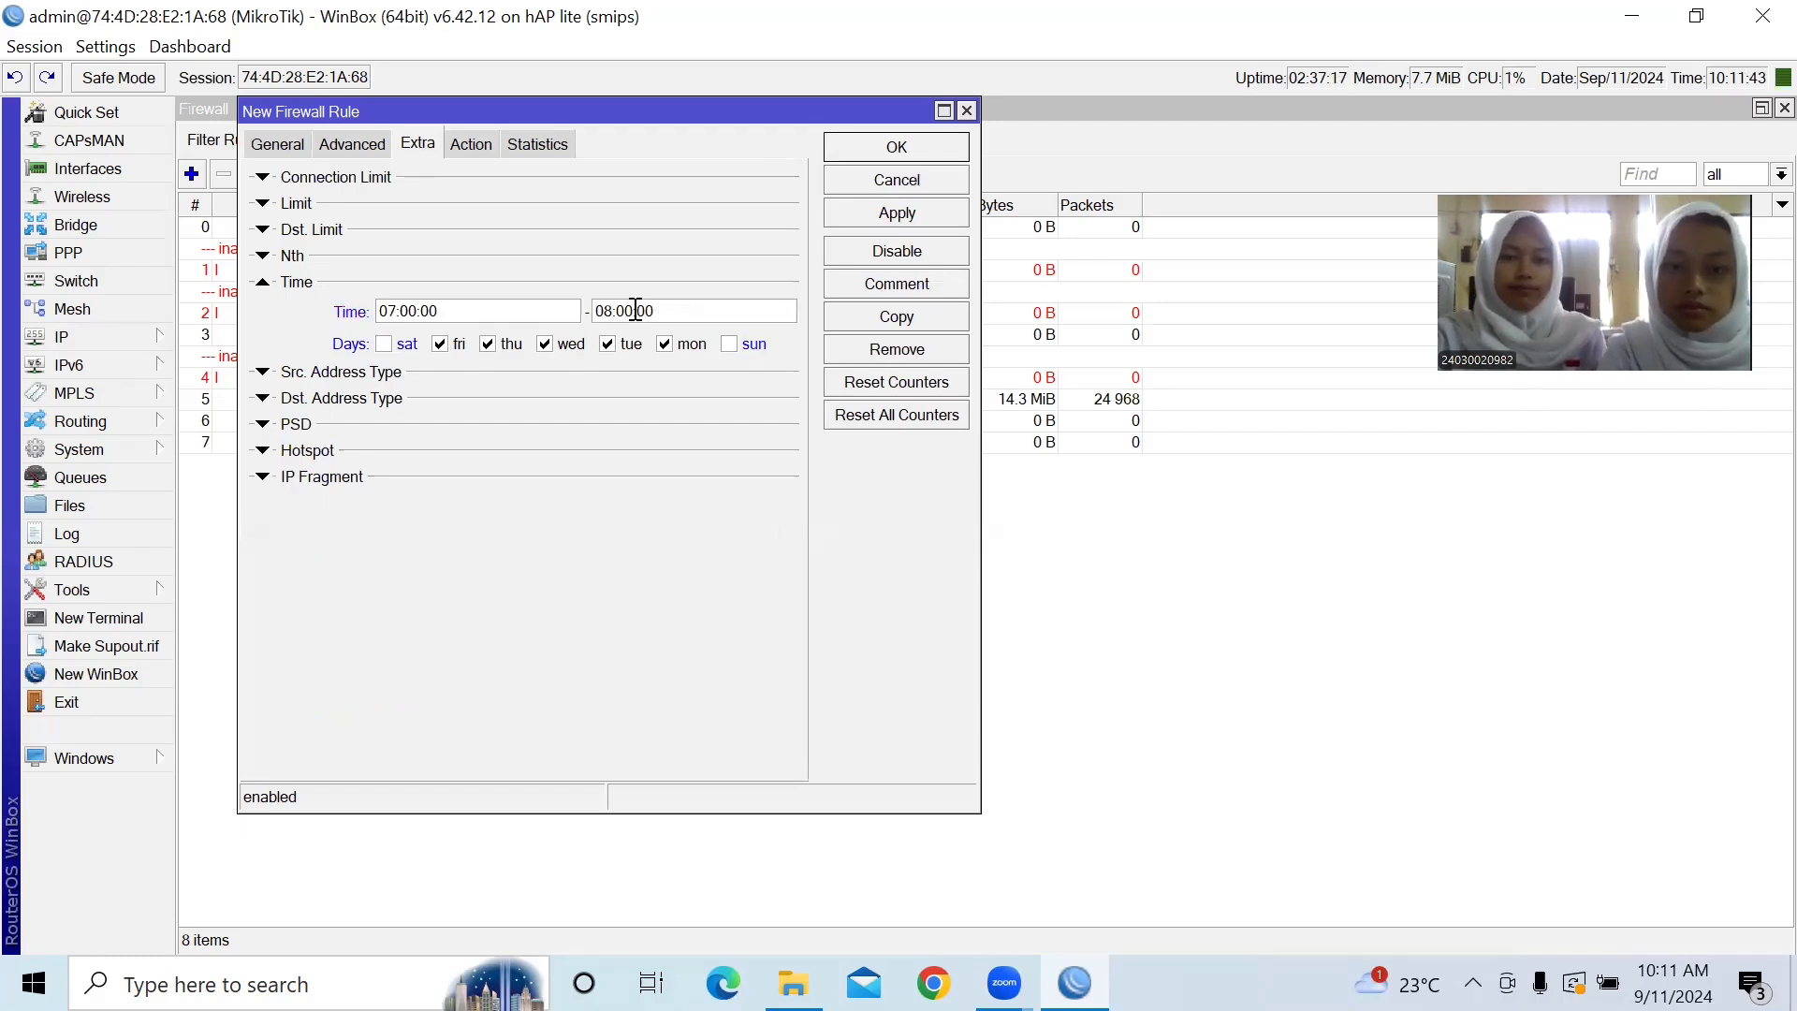
{"action": "key", "text": "BackSpace"}
{"action": "key", "text": "BackSpace"}
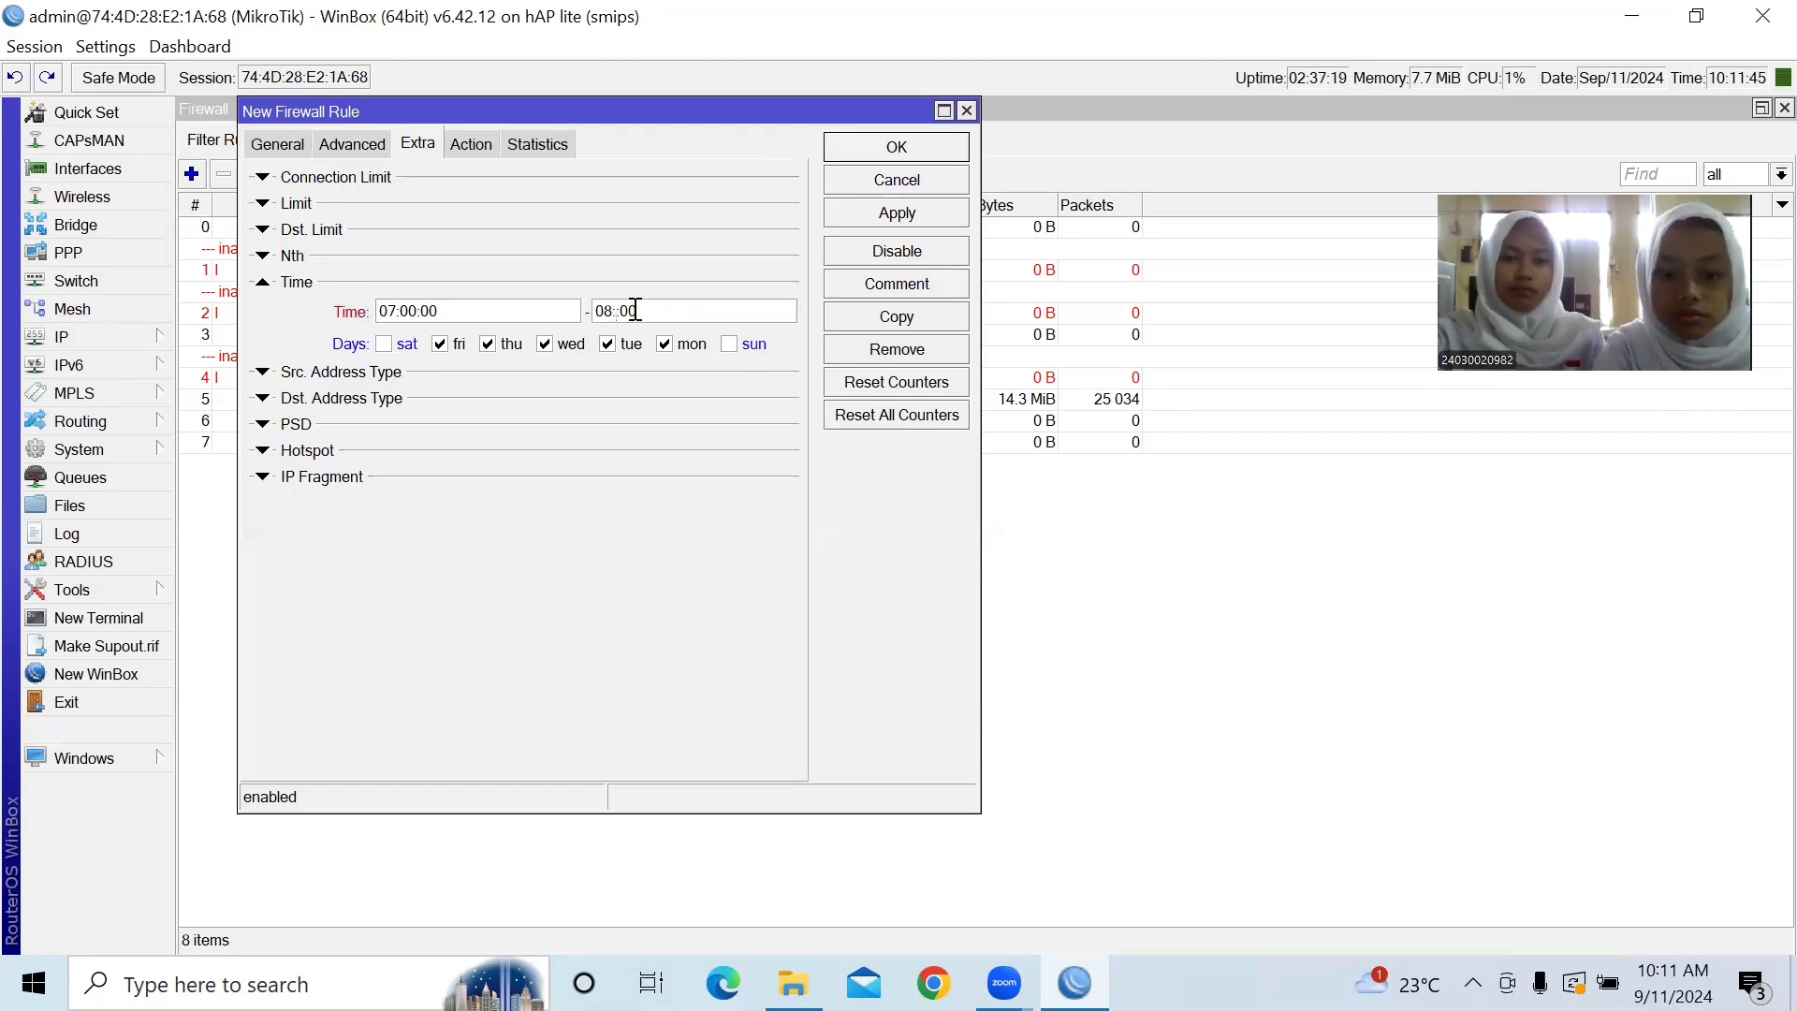
{"action": "type", "text": "59"}
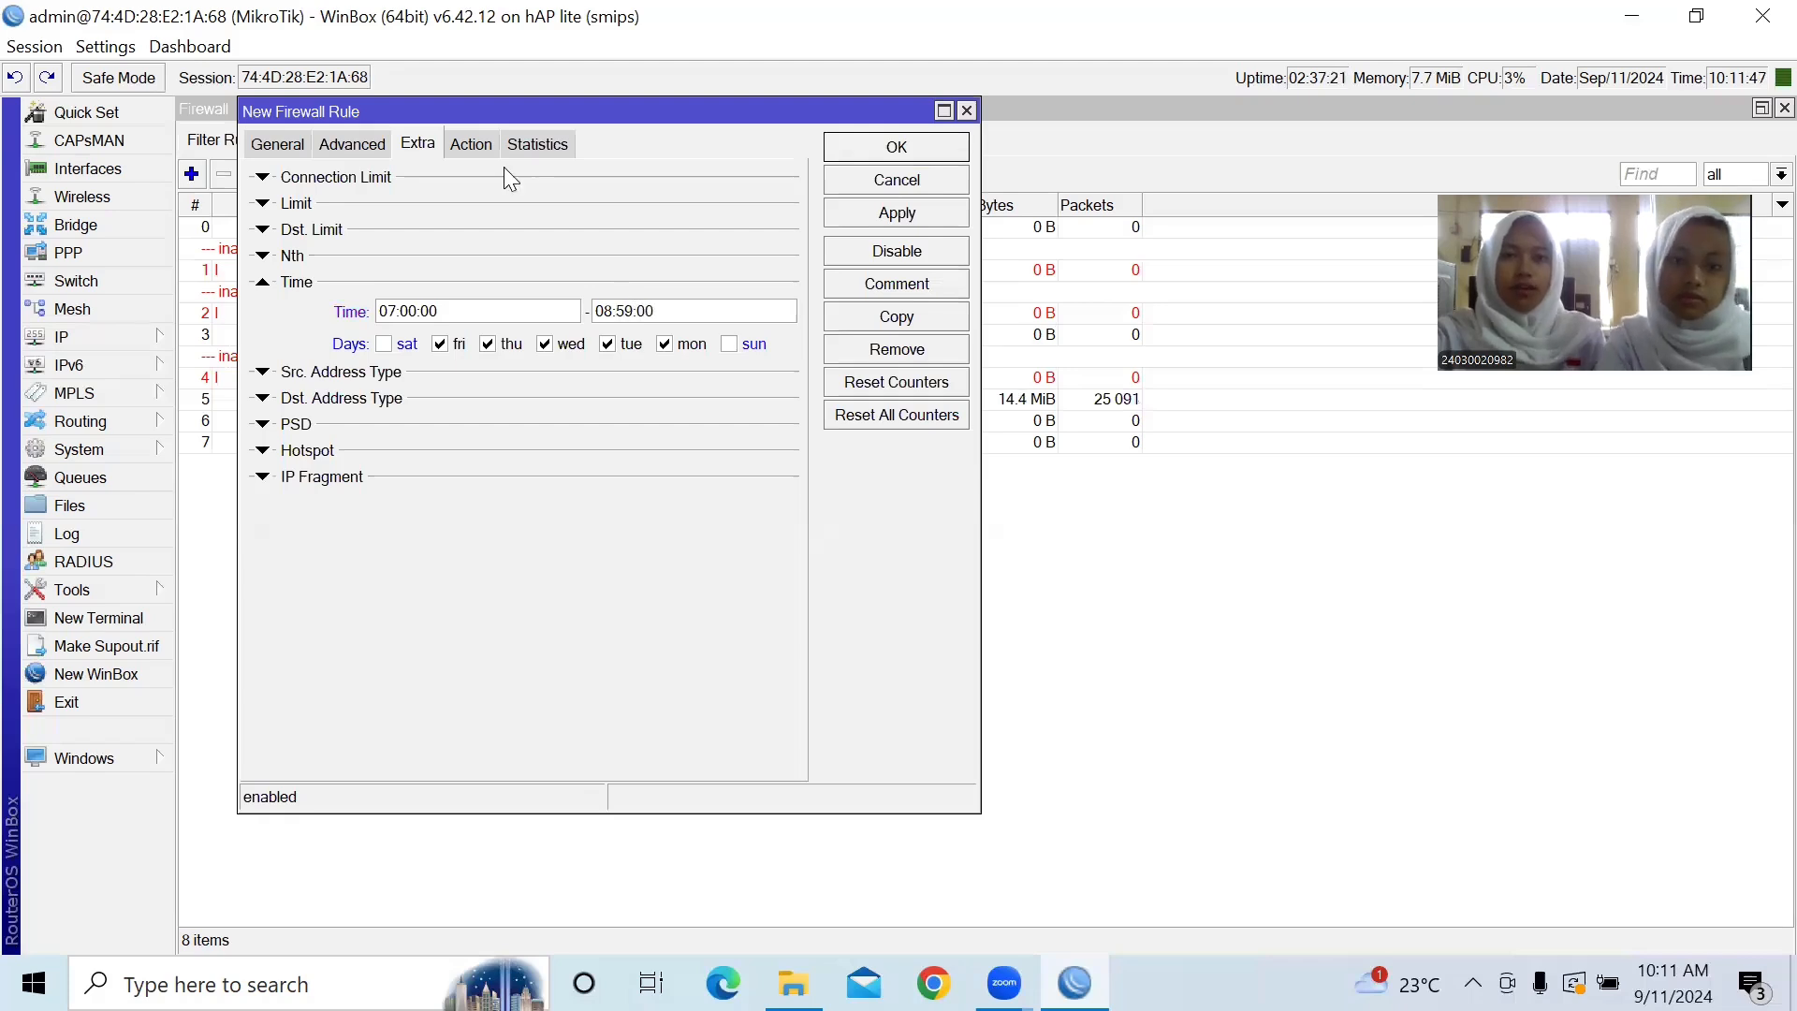
- Set the scheduled rule's action to drop and save the rule
{"action": "left_click", "coordinate": [459, 149]}
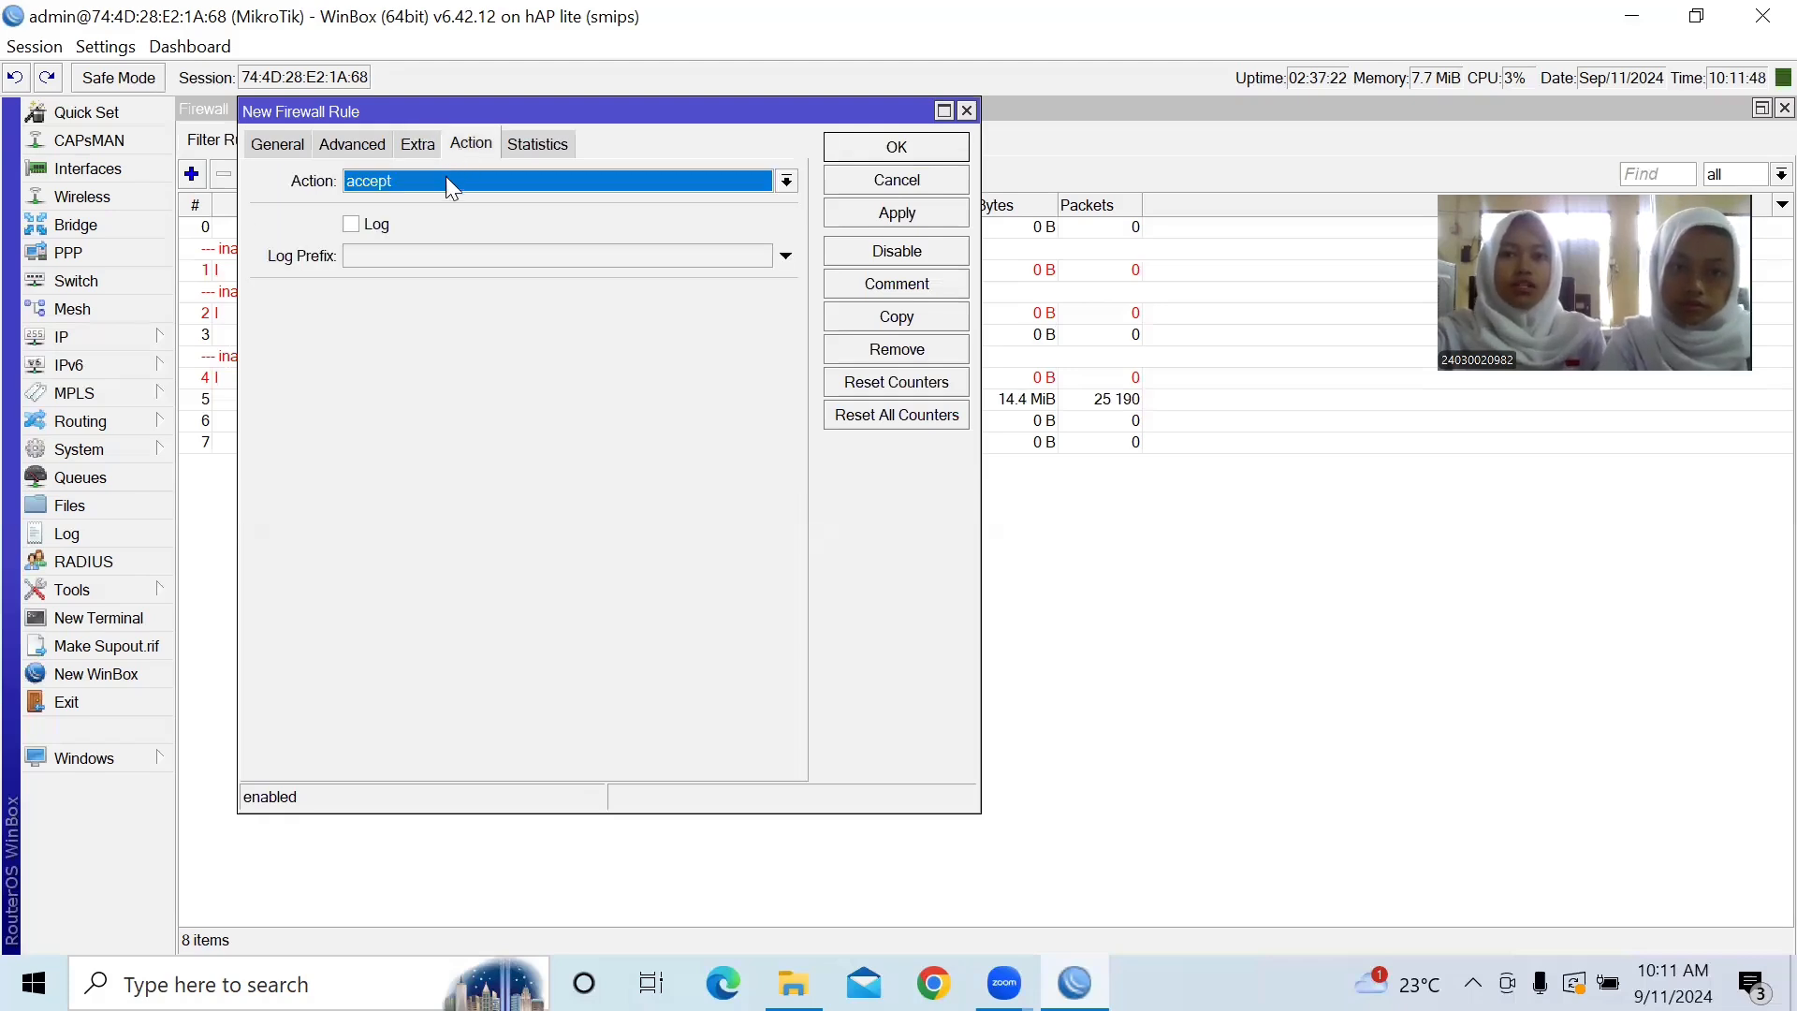
{"action": "left_click", "coordinate": [444, 178]}
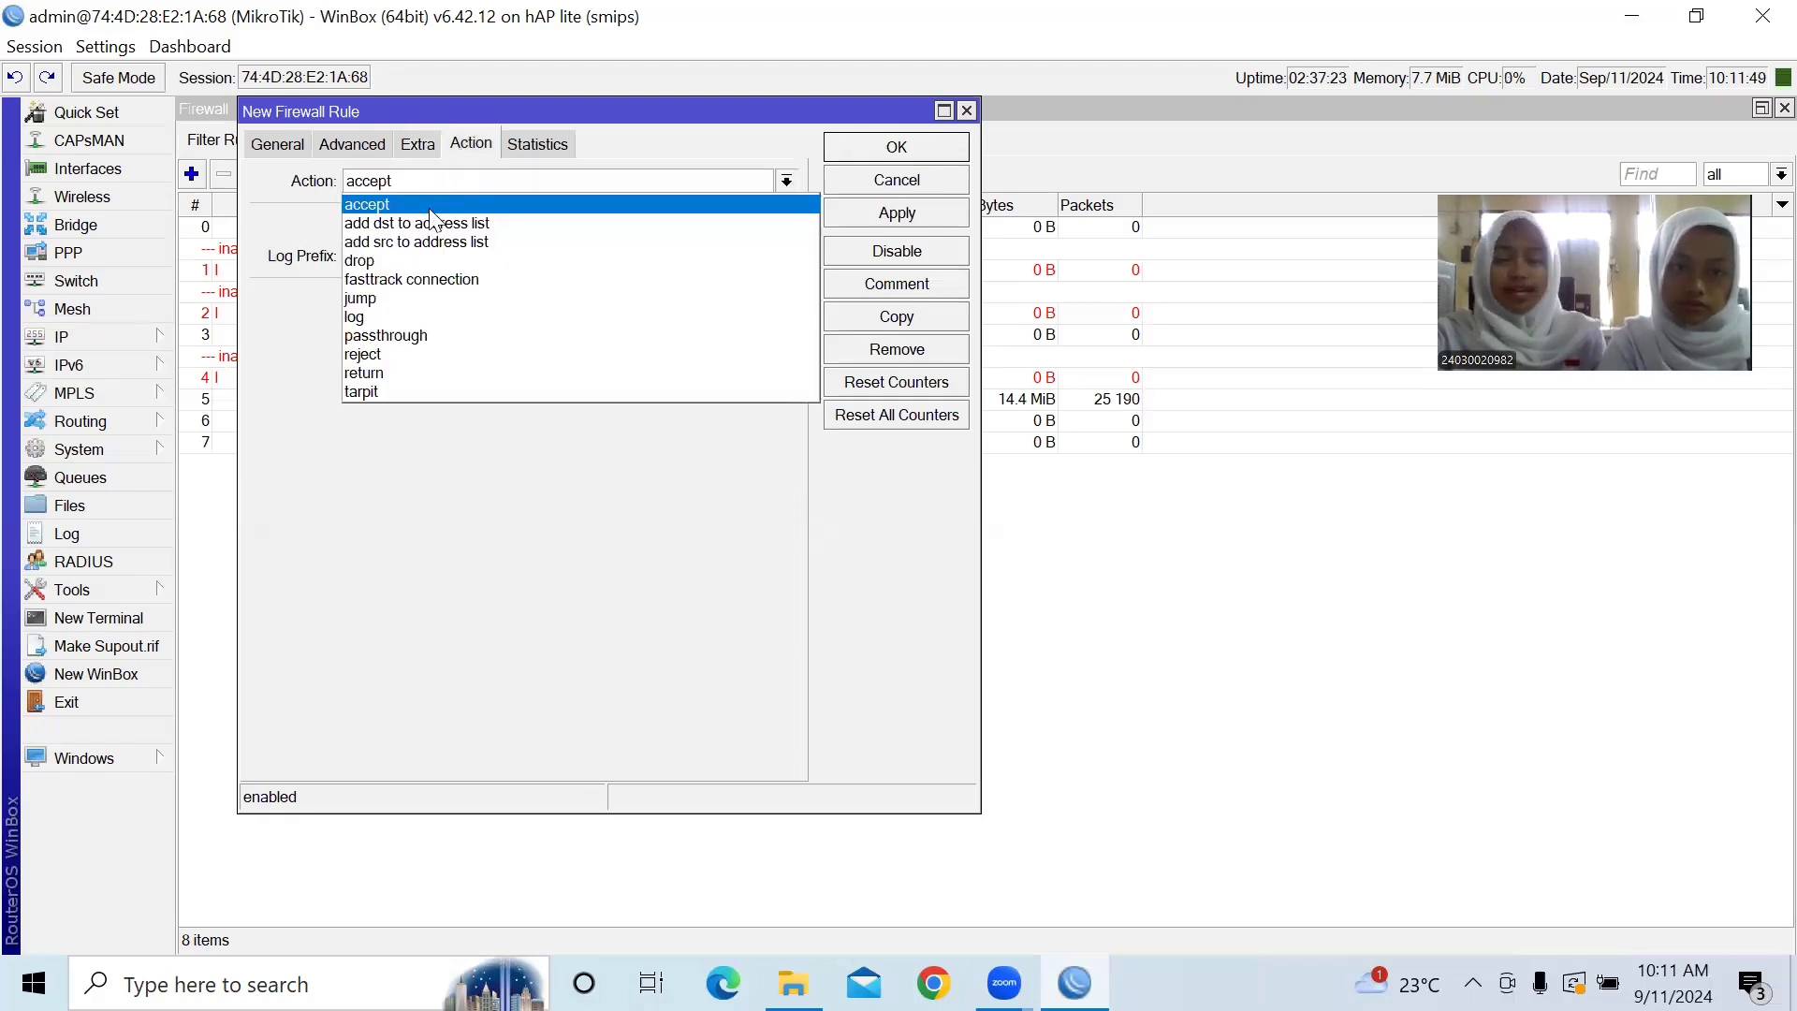
{"action": "left_click", "coordinate": [421, 256]}
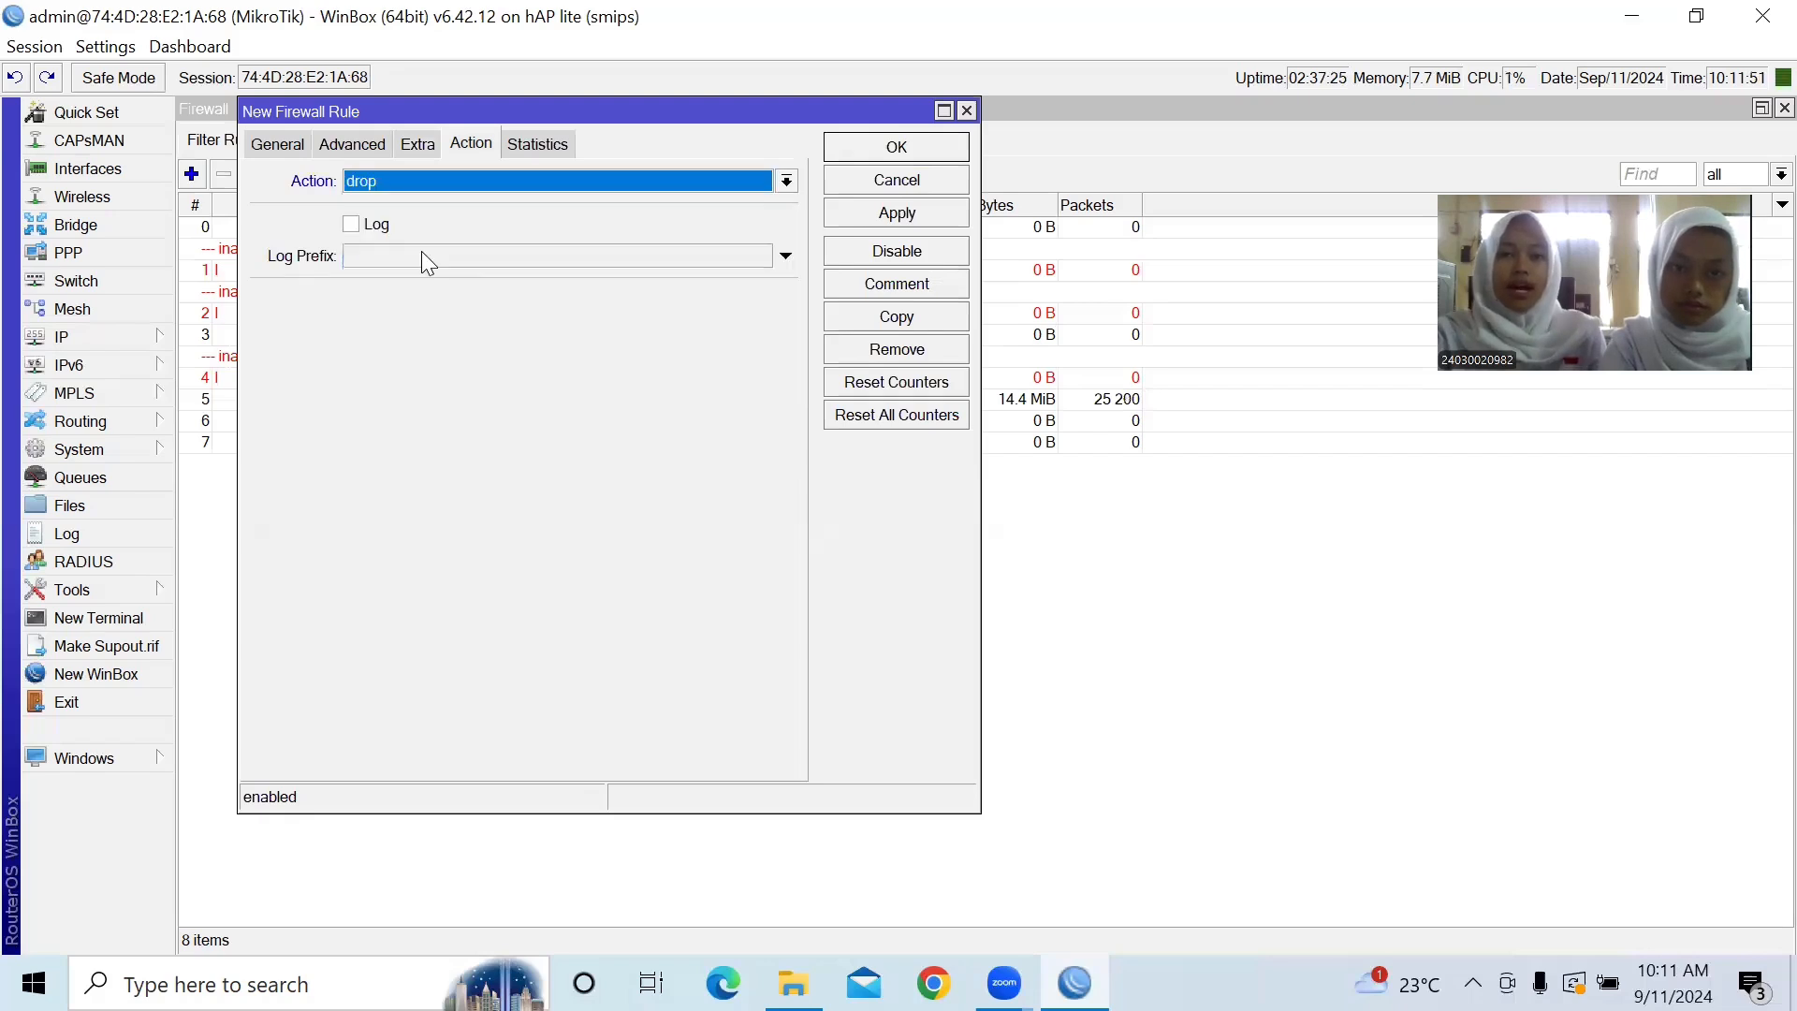
{"action": "left_click", "coordinate": [862, 147]}
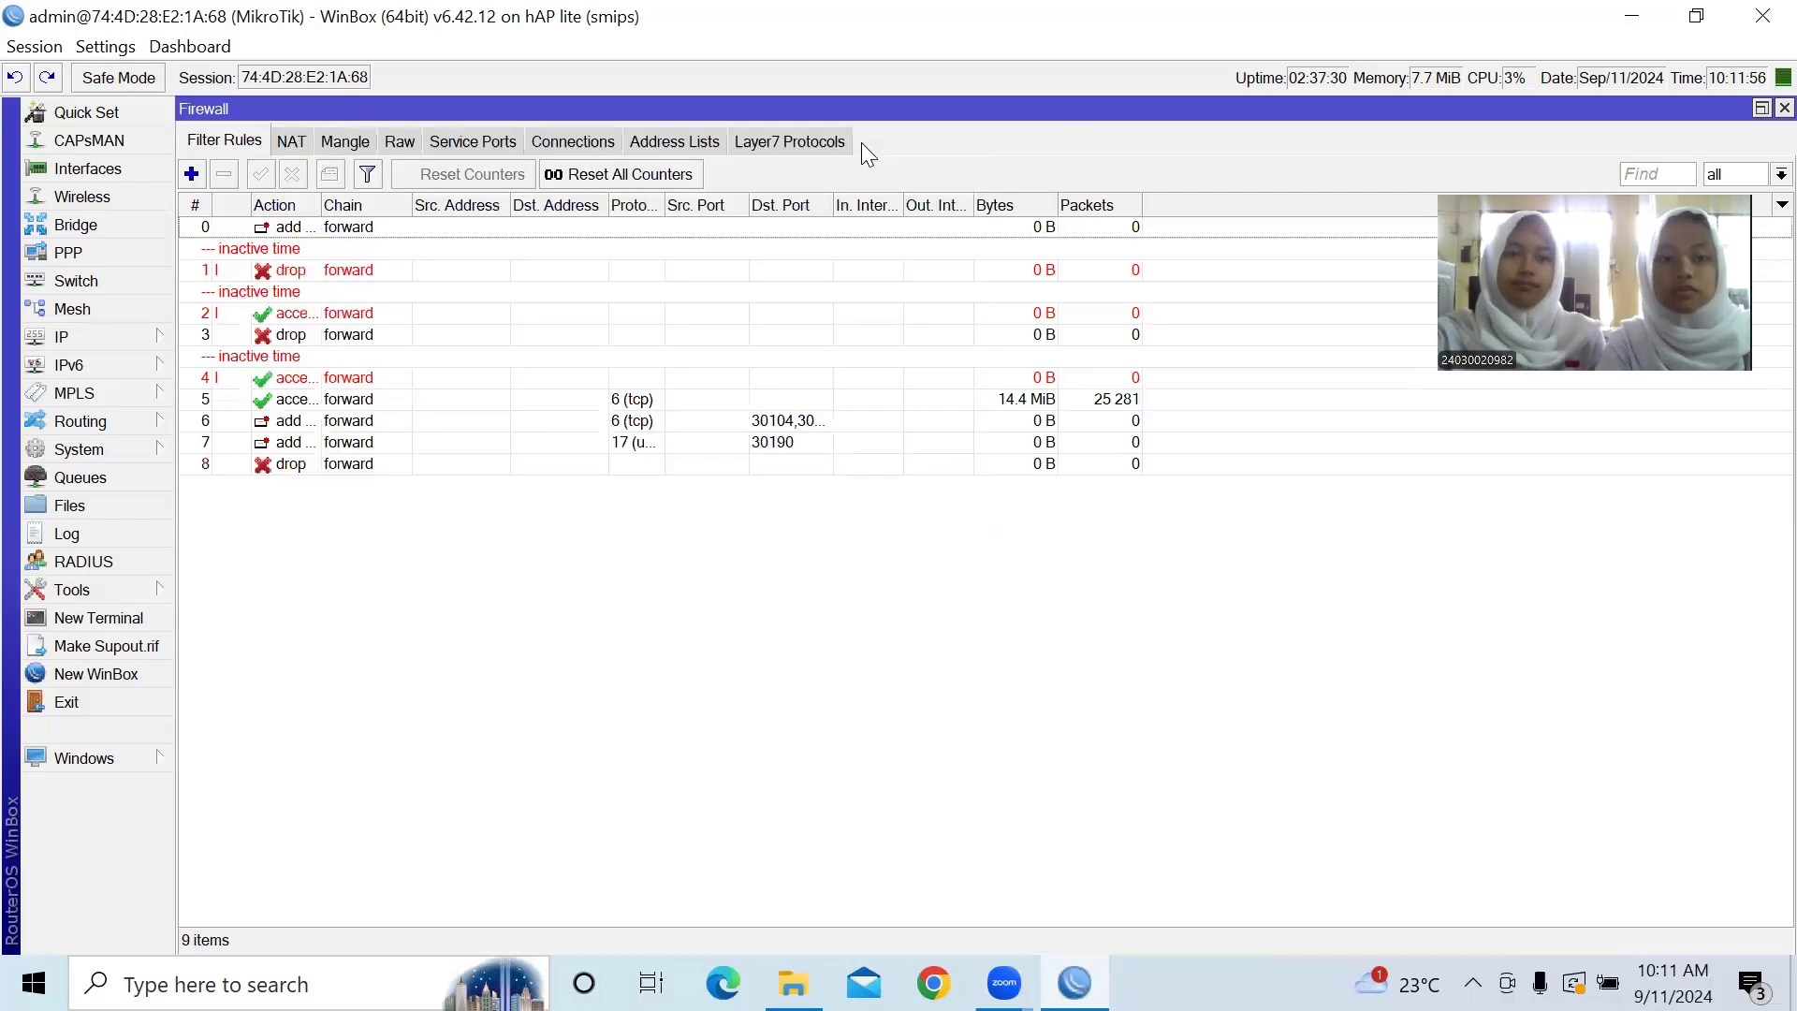
- Start another forward-chain filter rule with "ip-ml" as the destination address list
{"action": "left_click", "coordinate": [191, 174]}
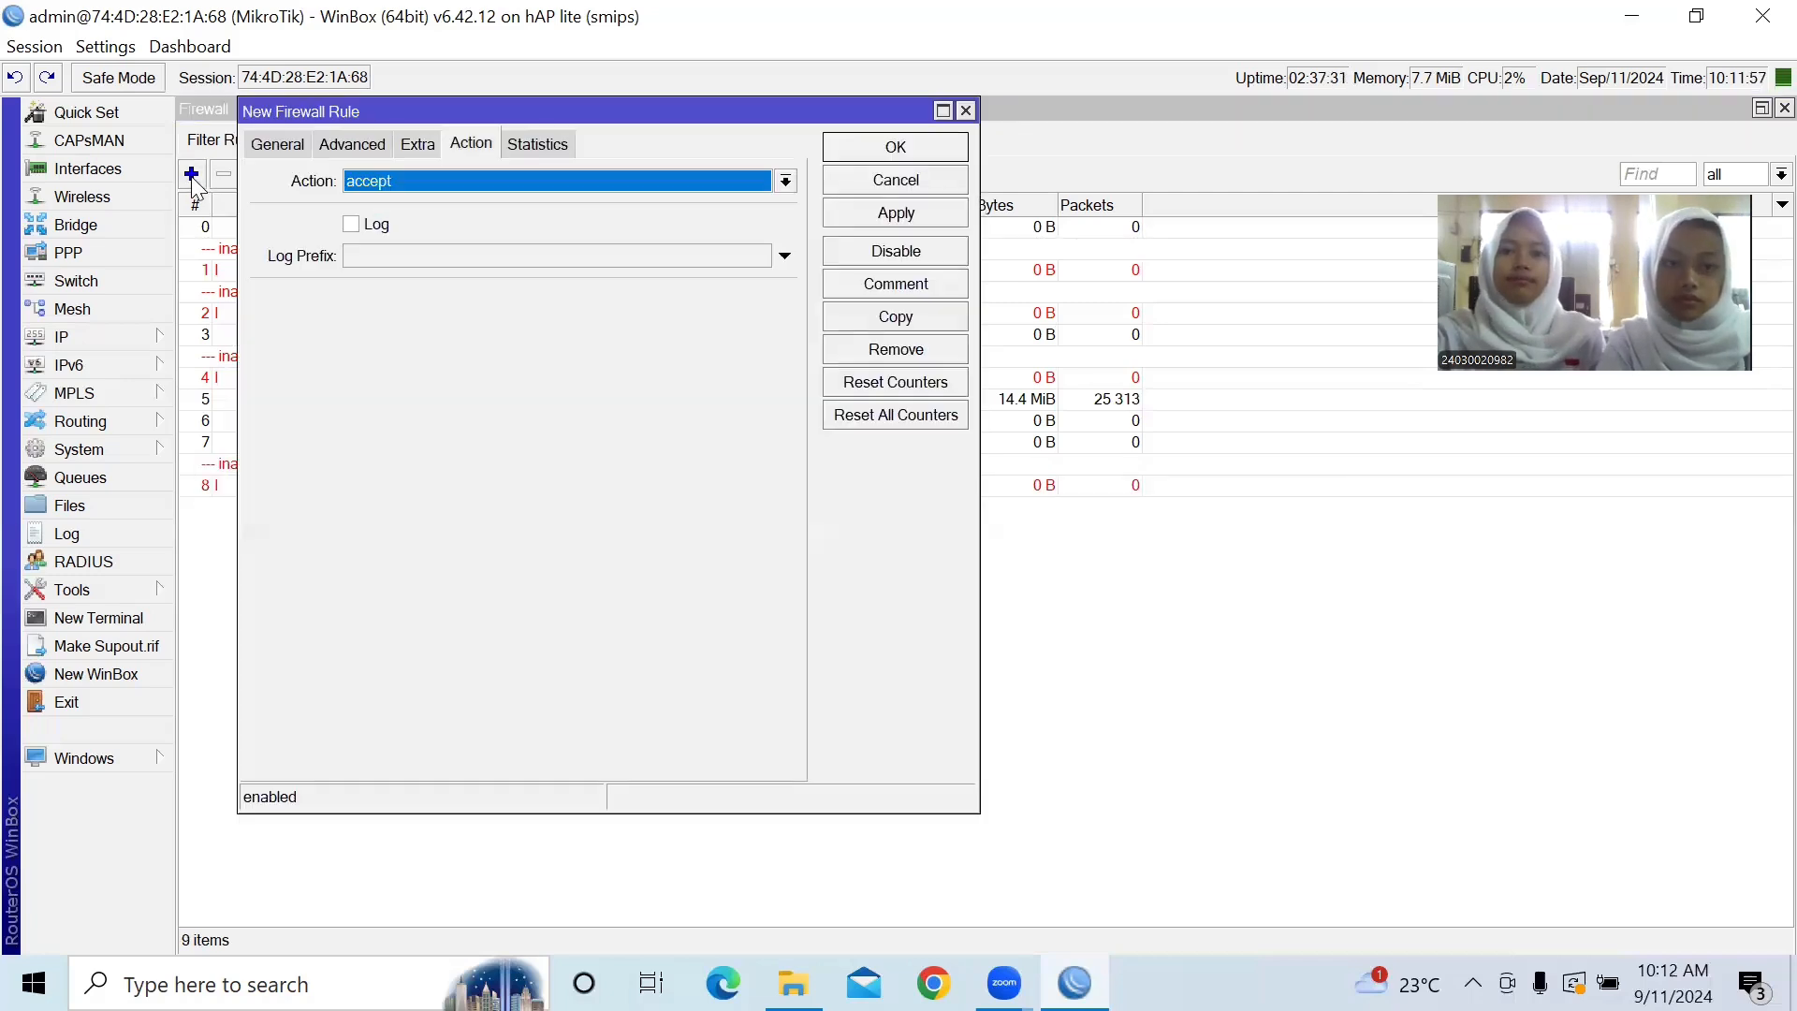
{"action": "left_click", "coordinate": [286, 149]}
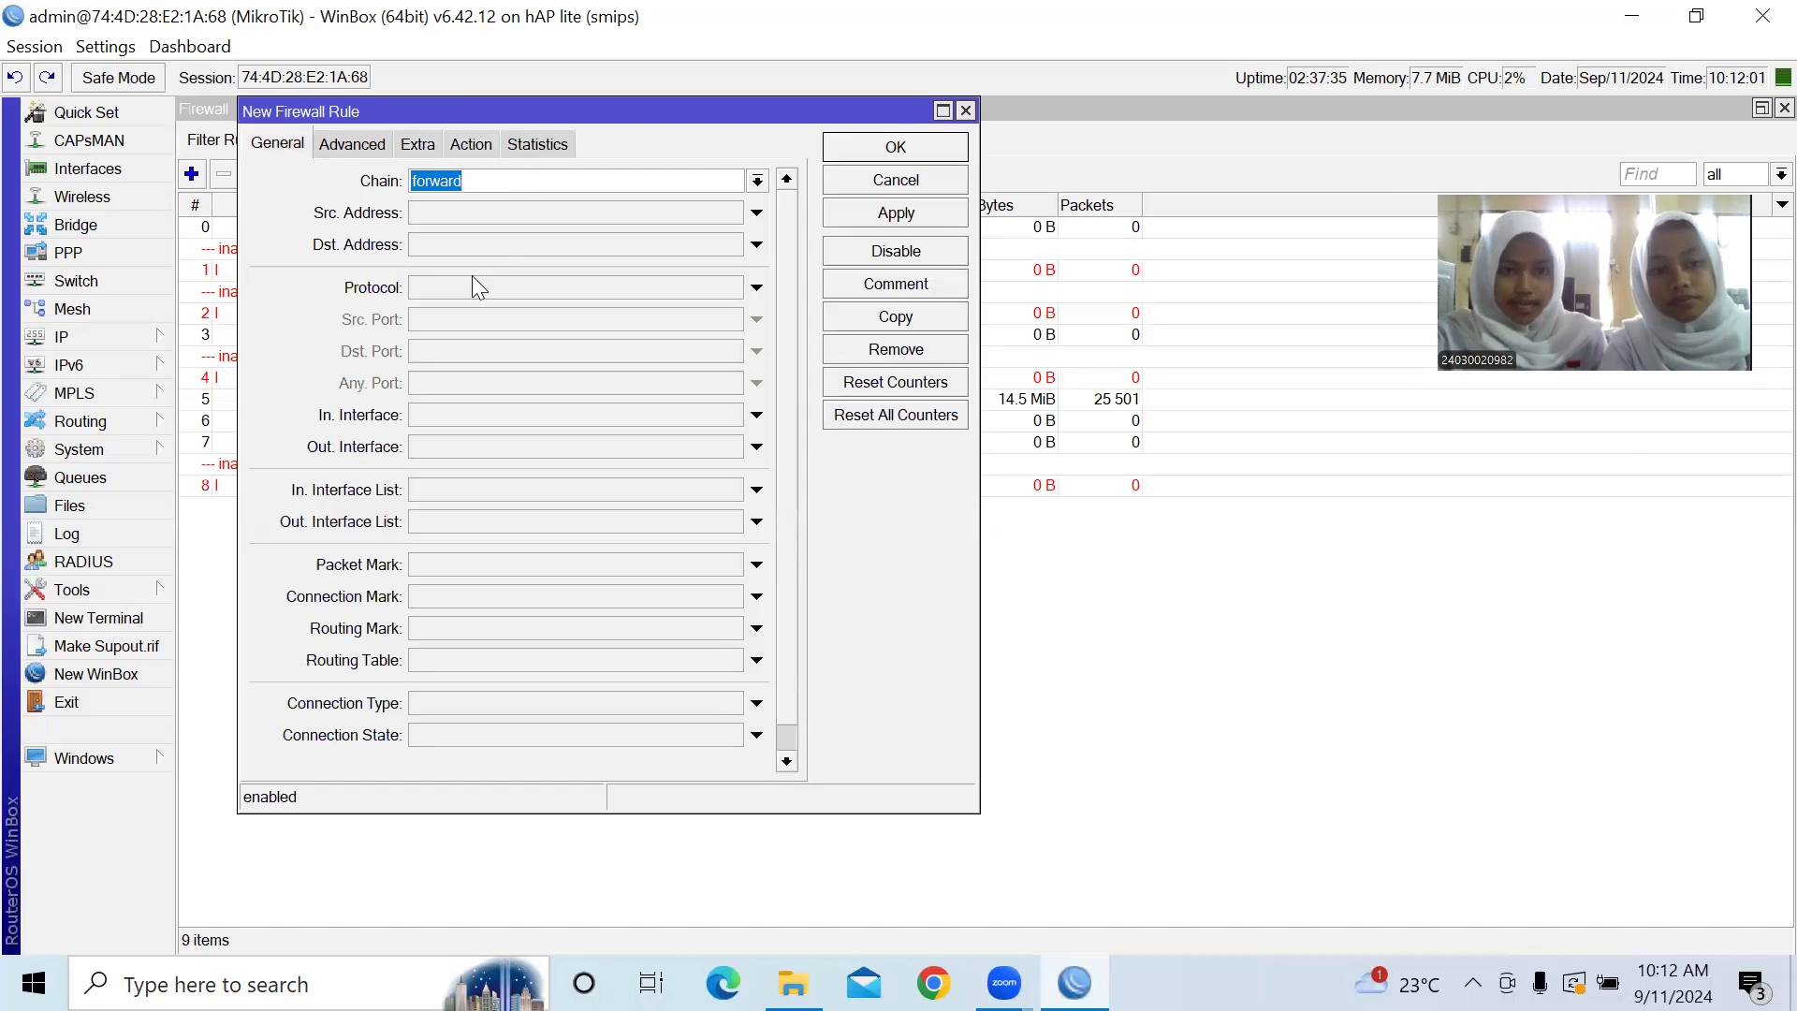
{"action": "left_click", "coordinate": [368, 152]}
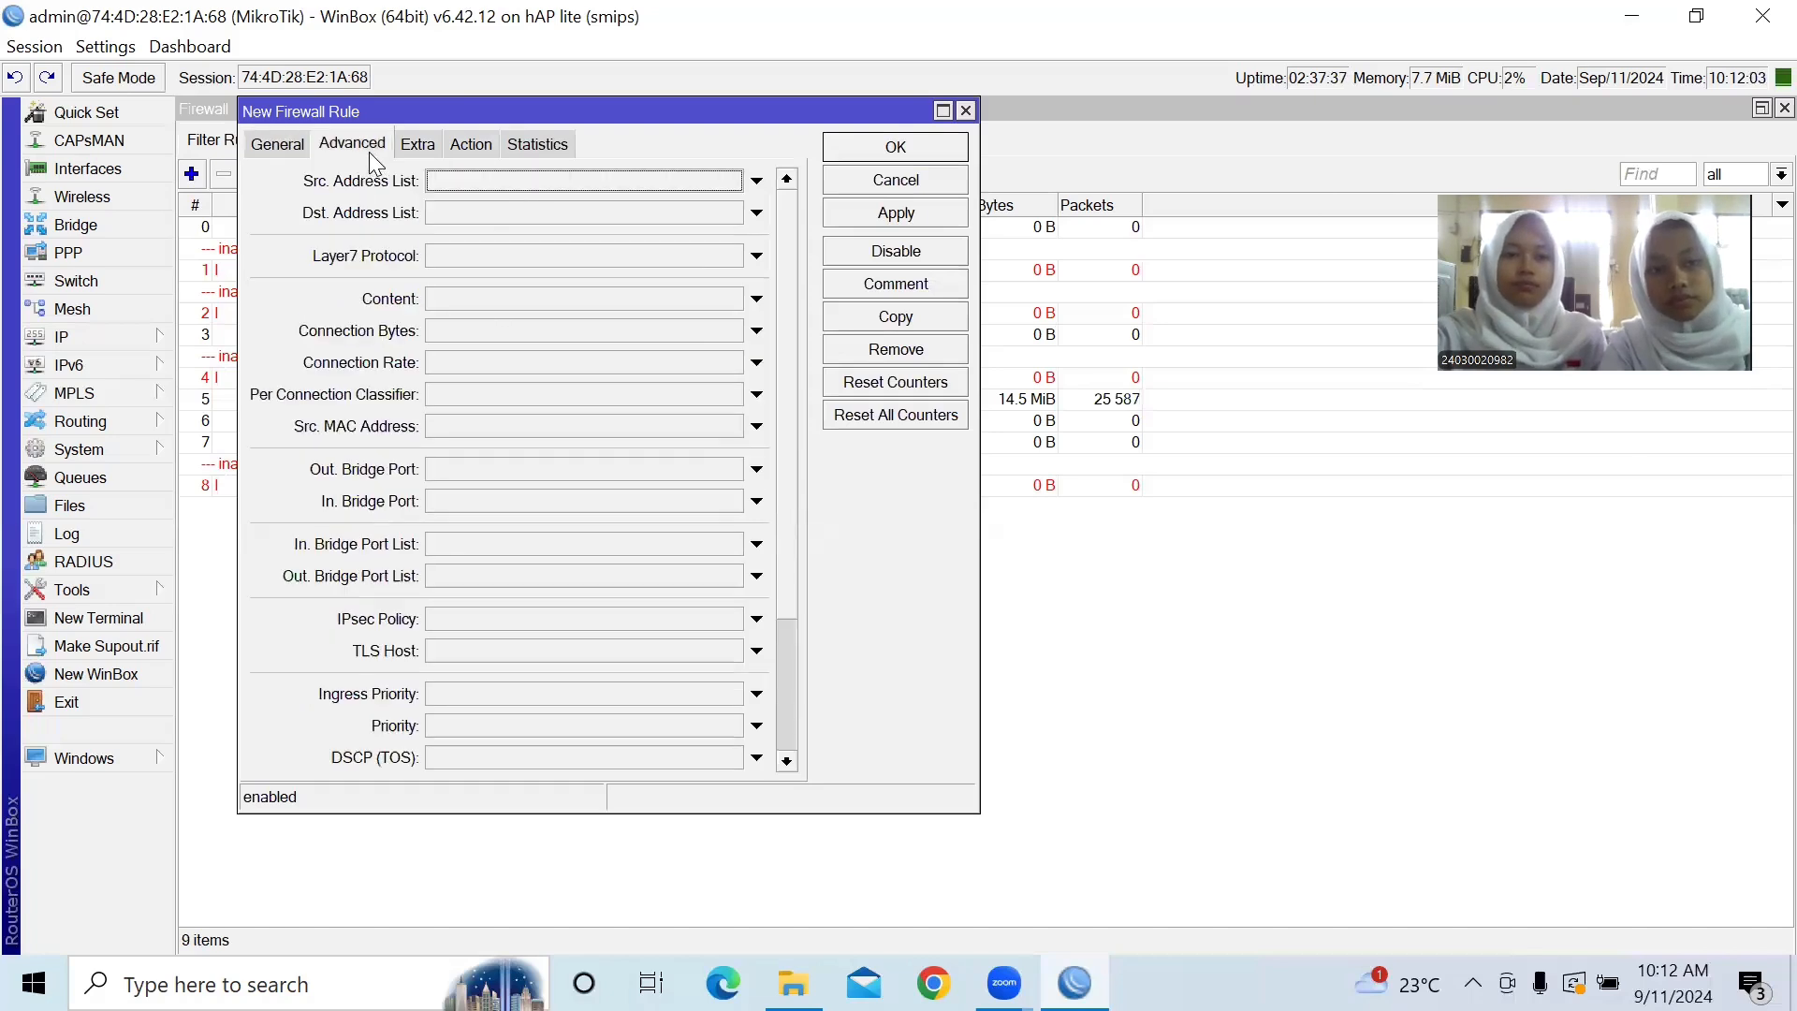
{"action": "left_click", "coordinate": [505, 212]}
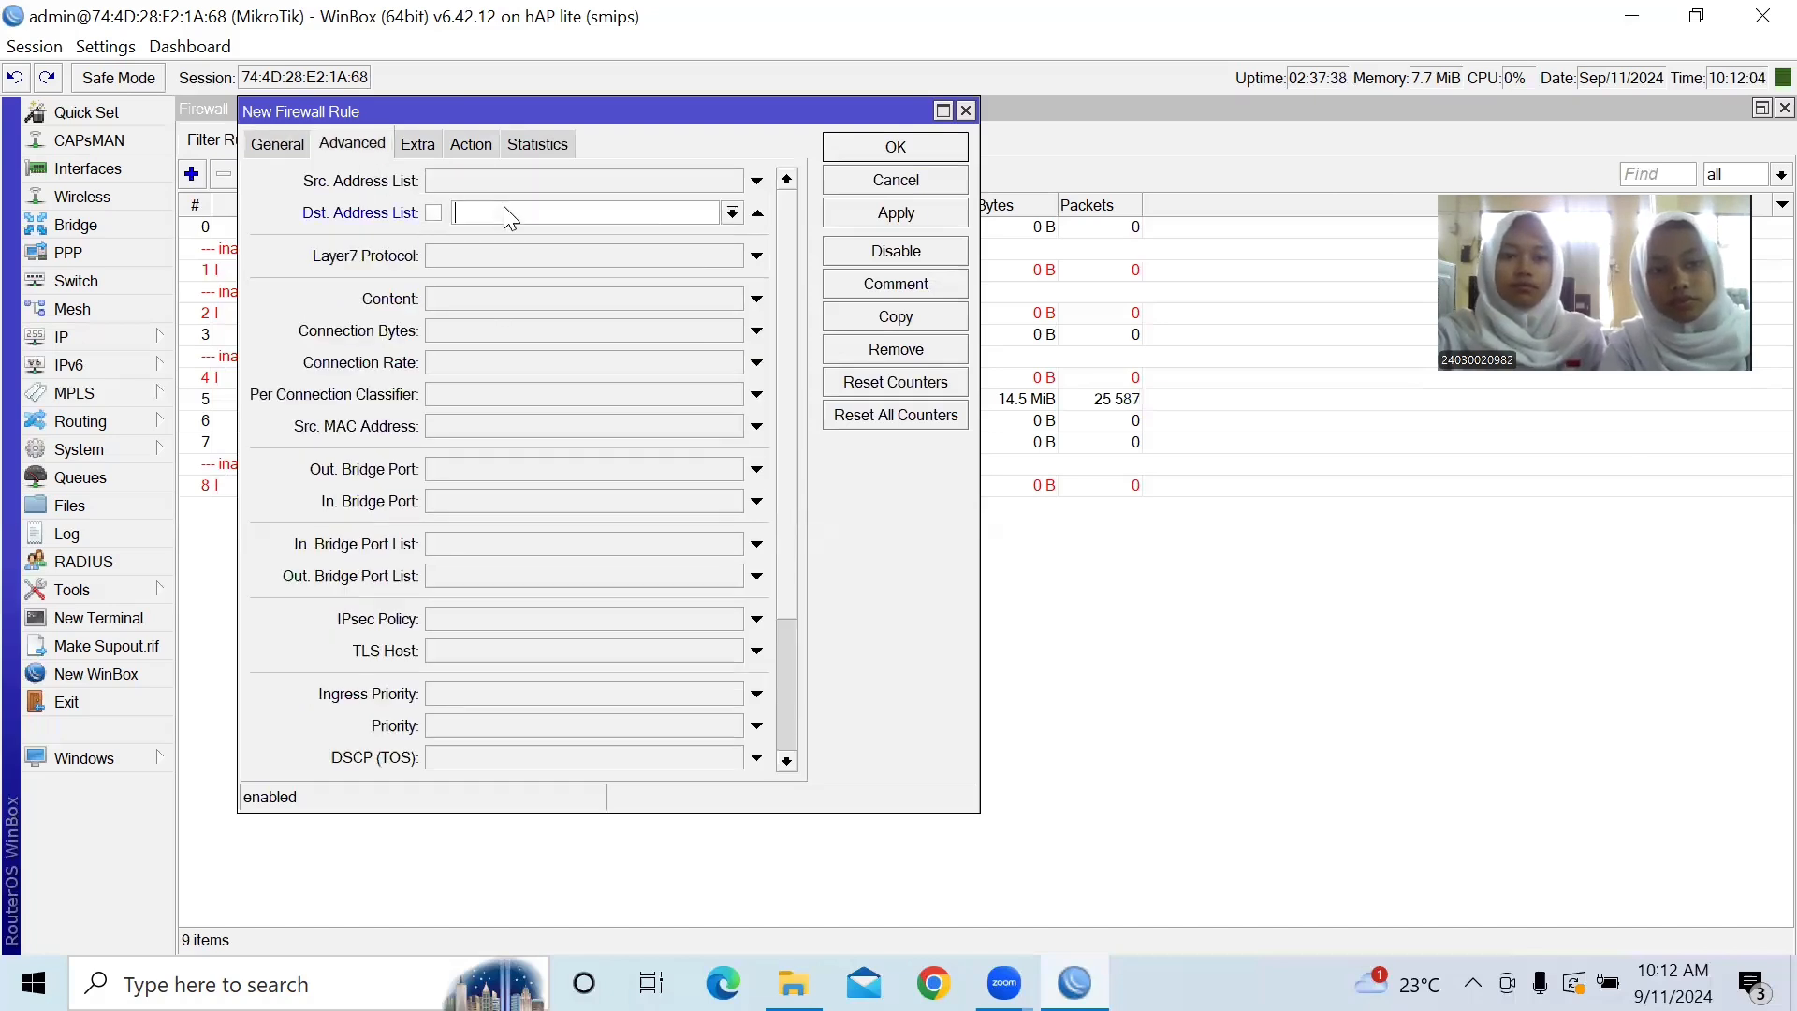
{"action": "left_click", "coordinate": [731, 212]}
{"action": "left_click", "coordinate": [678, 261]}
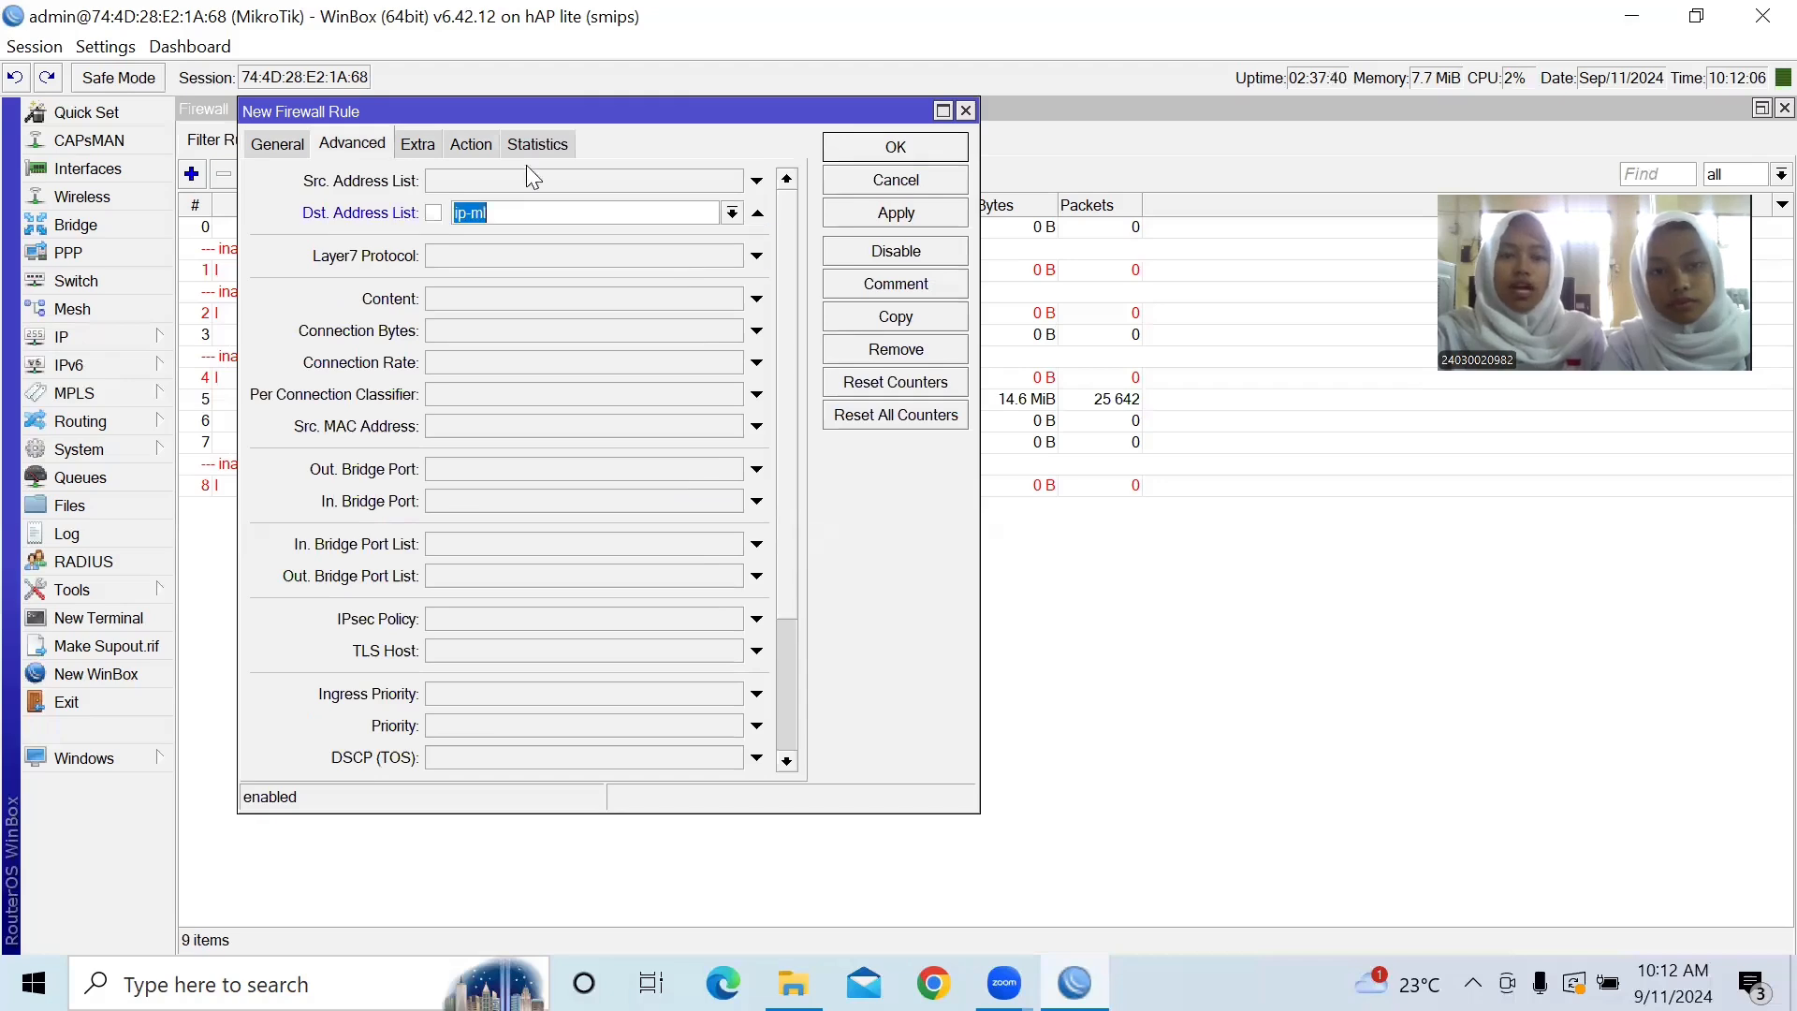
- Restrict the new rule to 09:00:00 through 09:30:00 on Monday to Friday, excluding Sunday and Saturday
{"action": "left_click", "coordinate": [406, 144]}
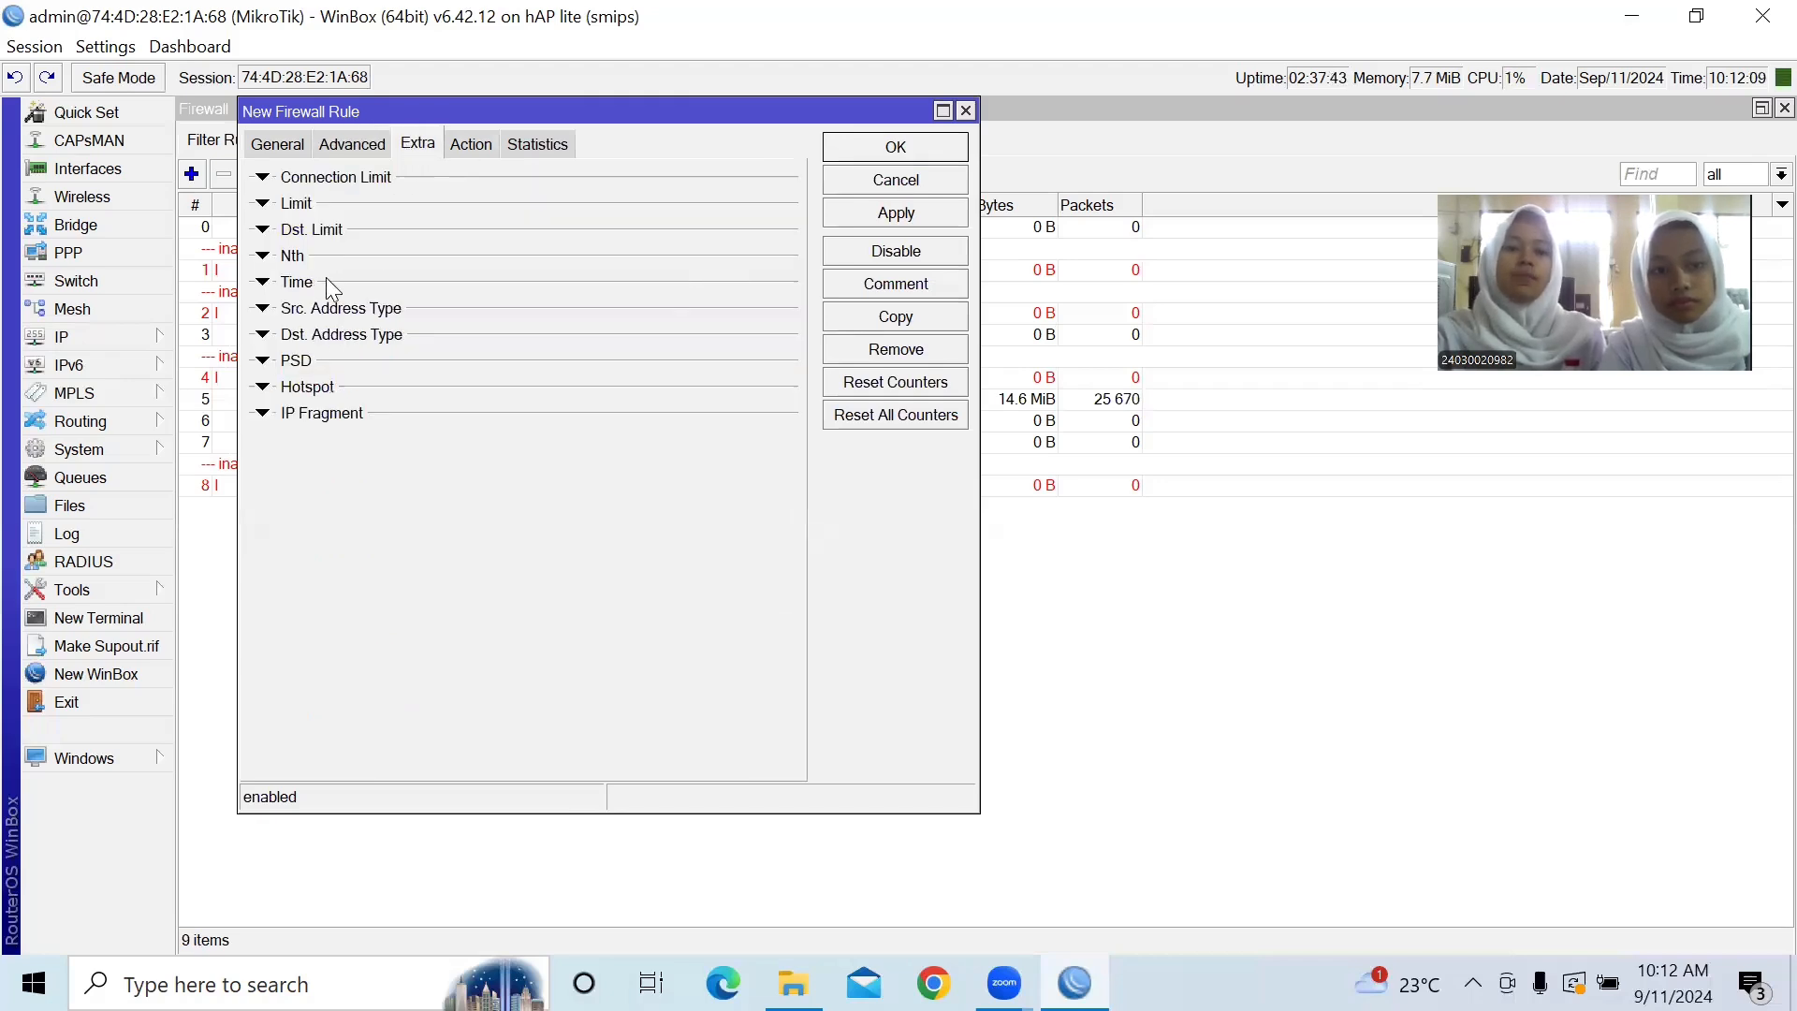
{"action": "left_click", "coordinate": [326, 281]}
{"action": "left_click", "coordinate": [418, 312]}
{"action": "type", "text": "09:00:00"}
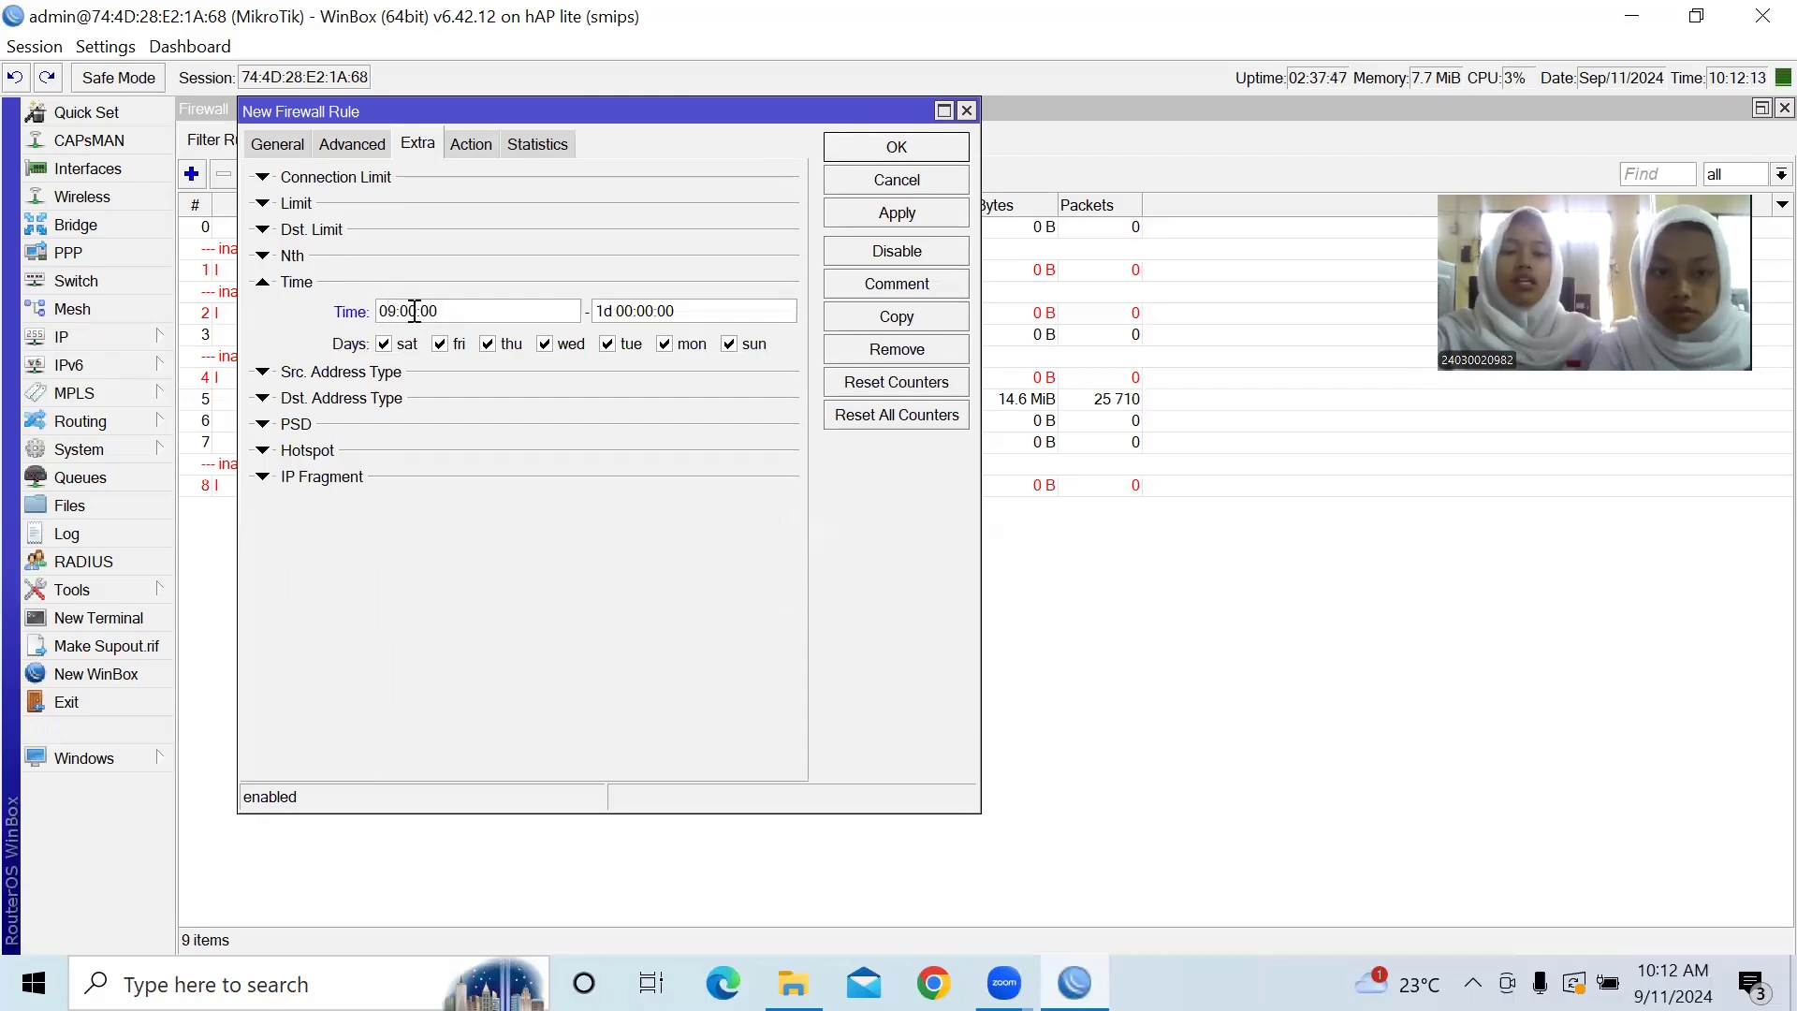
{"action": "double_click", "coordinate": [628, 312]}
{"action": "type", "text": "09:00:00"}
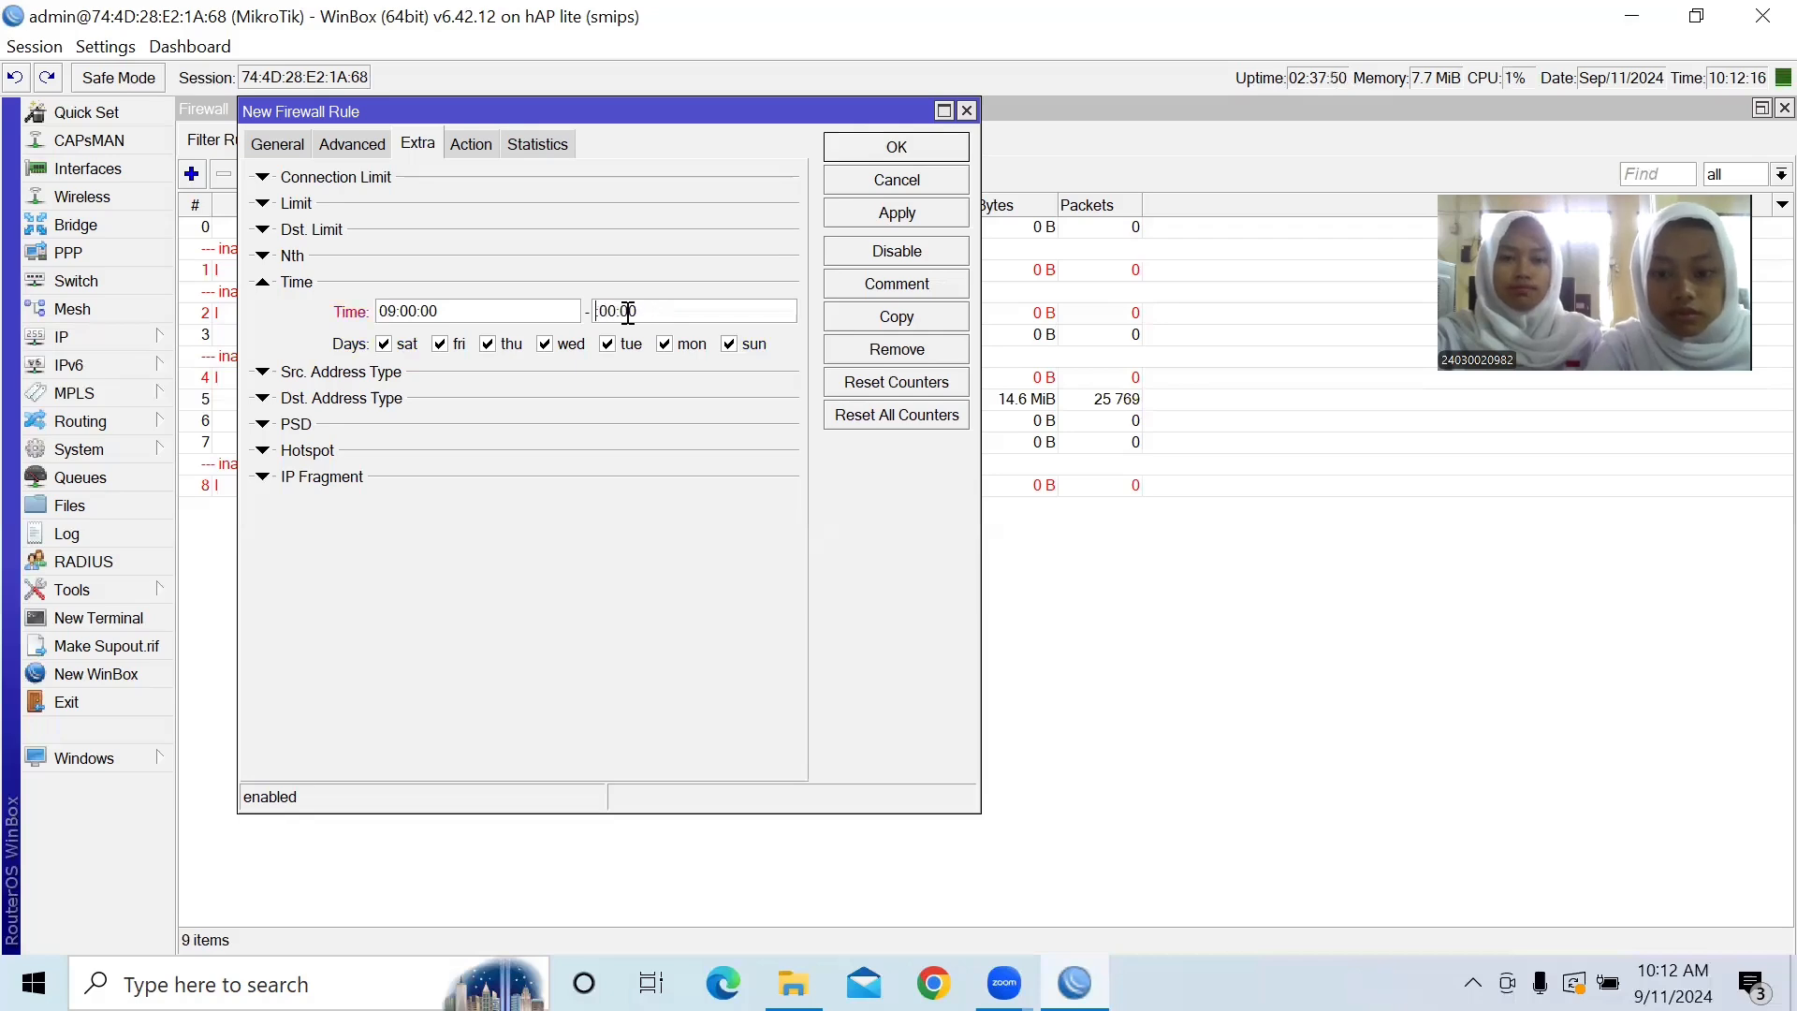
{"action": "left_click", "coordinate": [628, 312]}
{"action": "key", "text": "BackSpace"}
{"action": "type", "text": "3"}
{"action": "left_click", "coordinate": [756, 348]}
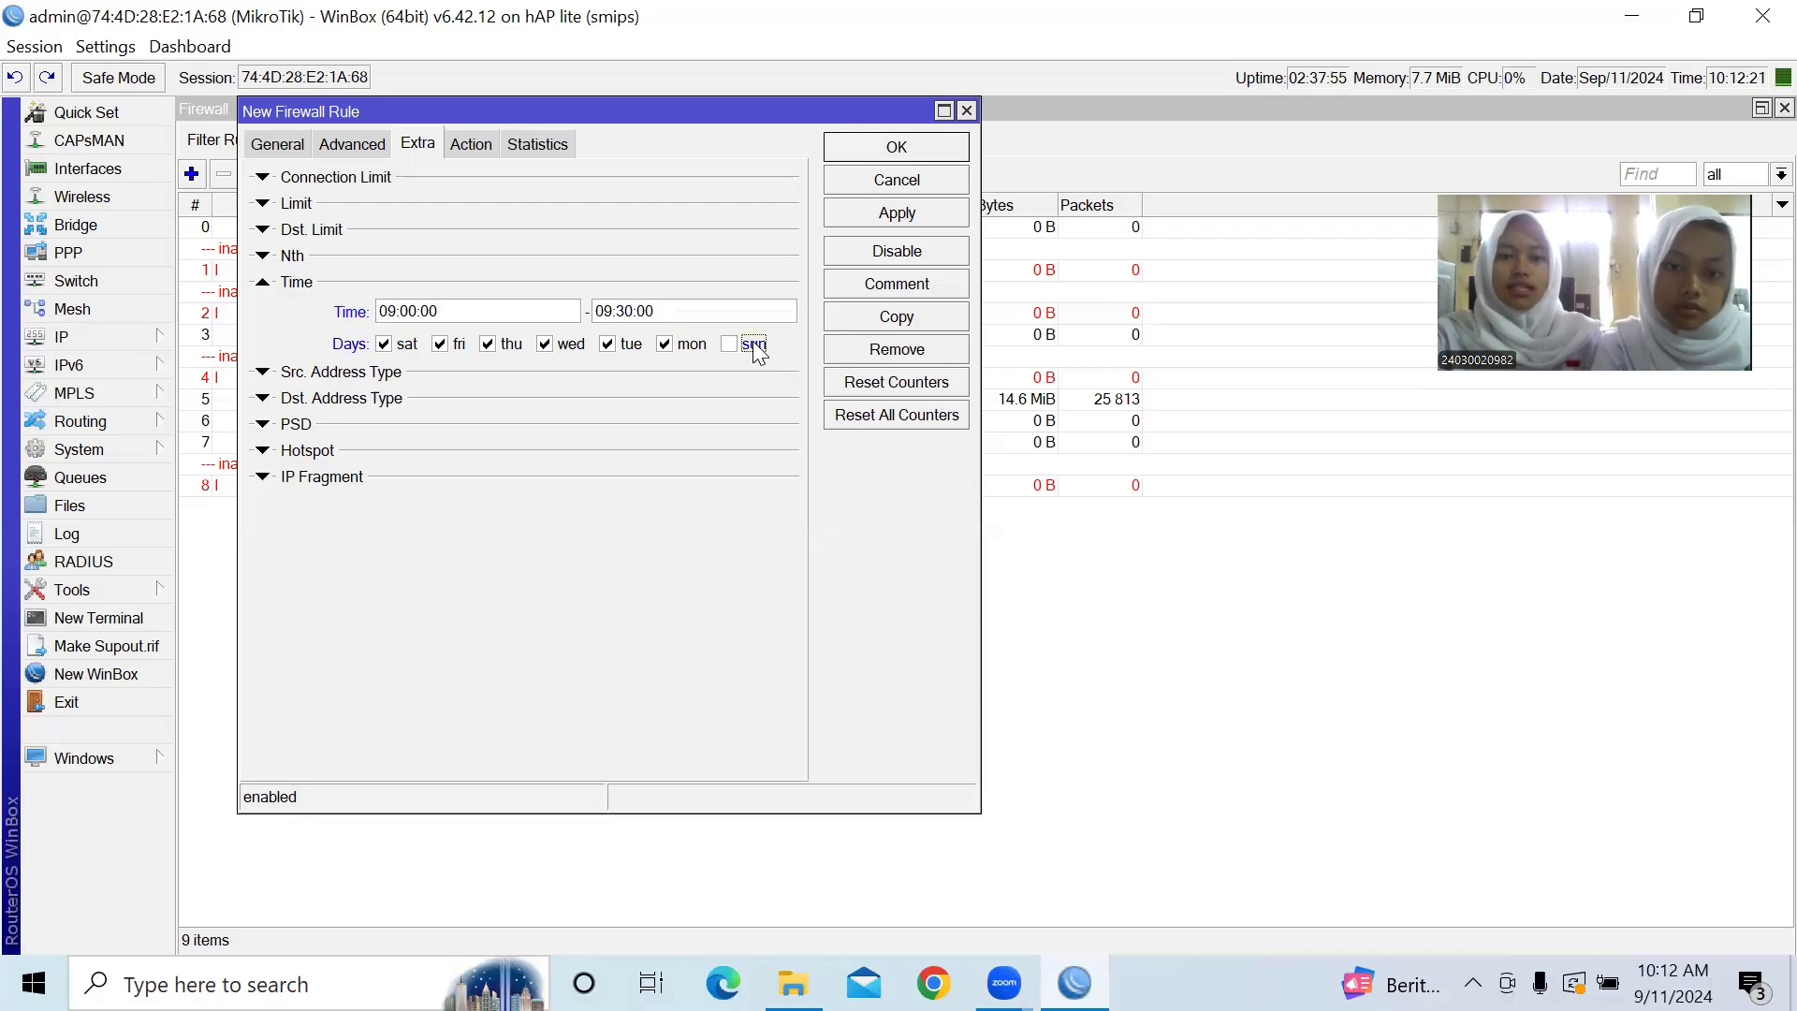
{"action": "left_click", "coordinate": [404, 346]}
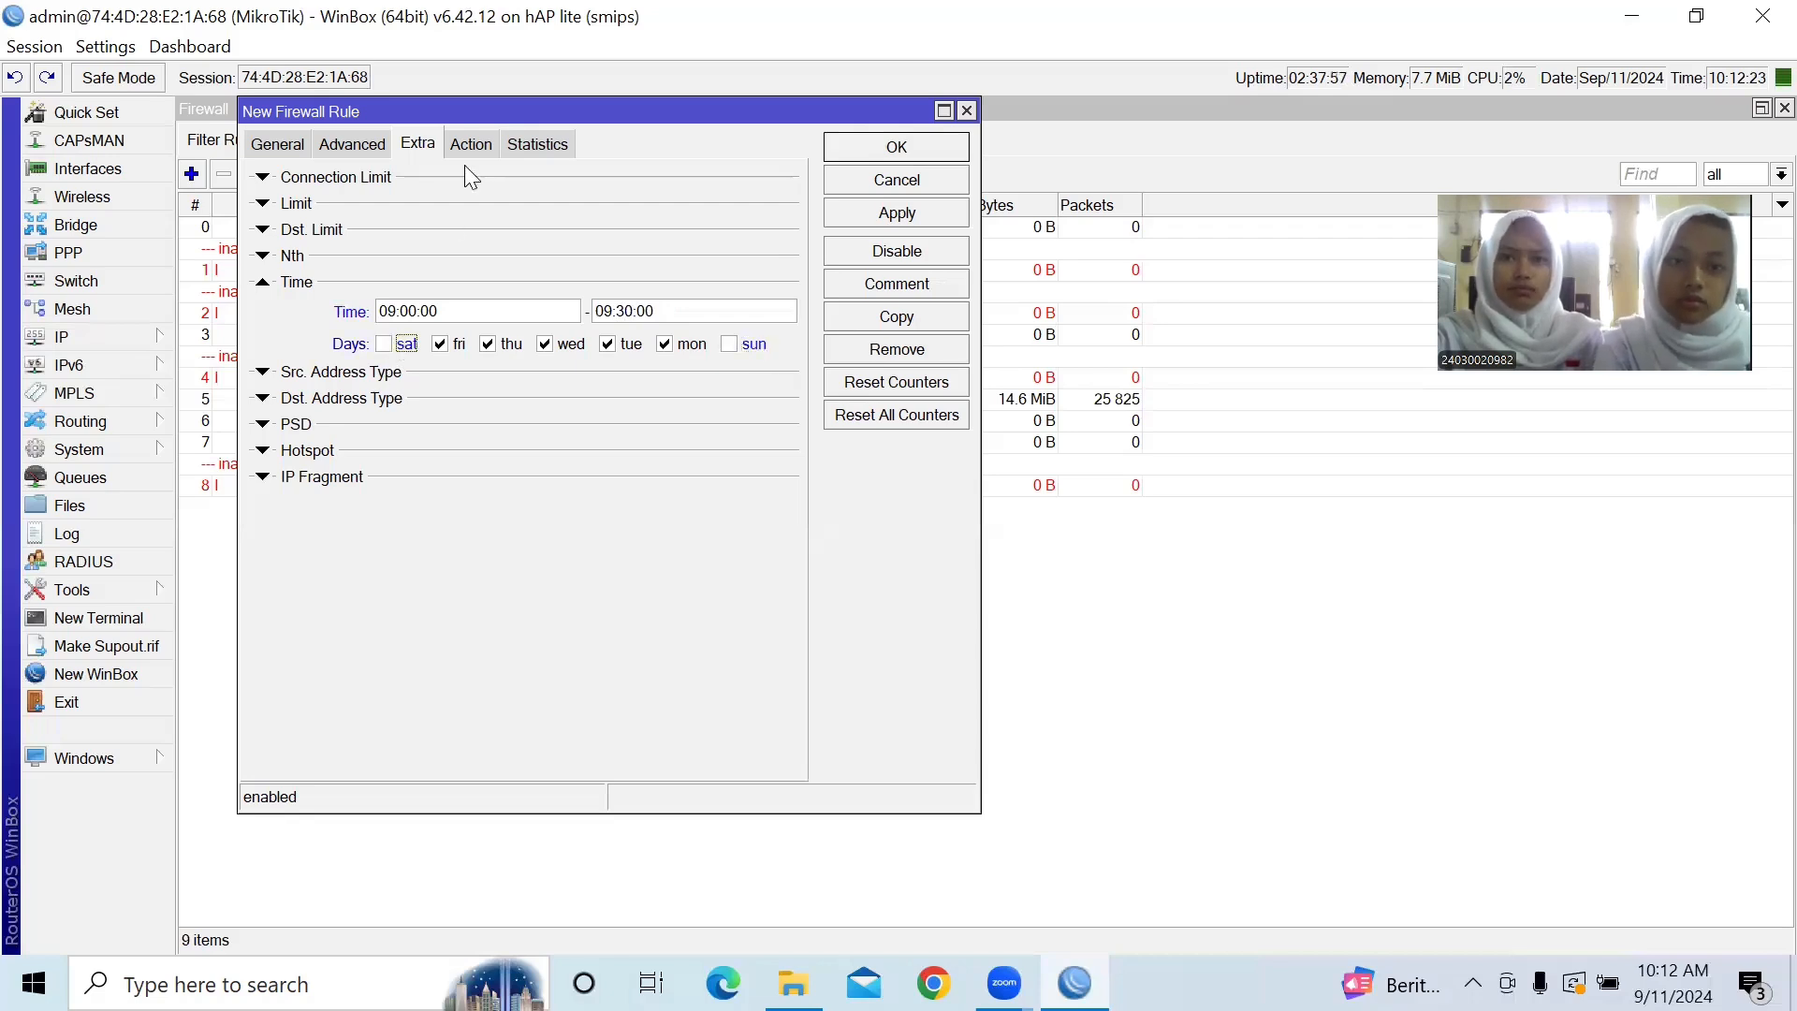
- Keep accept as the action of the 09:00:00 to 09:30:00 rule and save it
{"action": "left_click", "coordinate": [470, 143]}
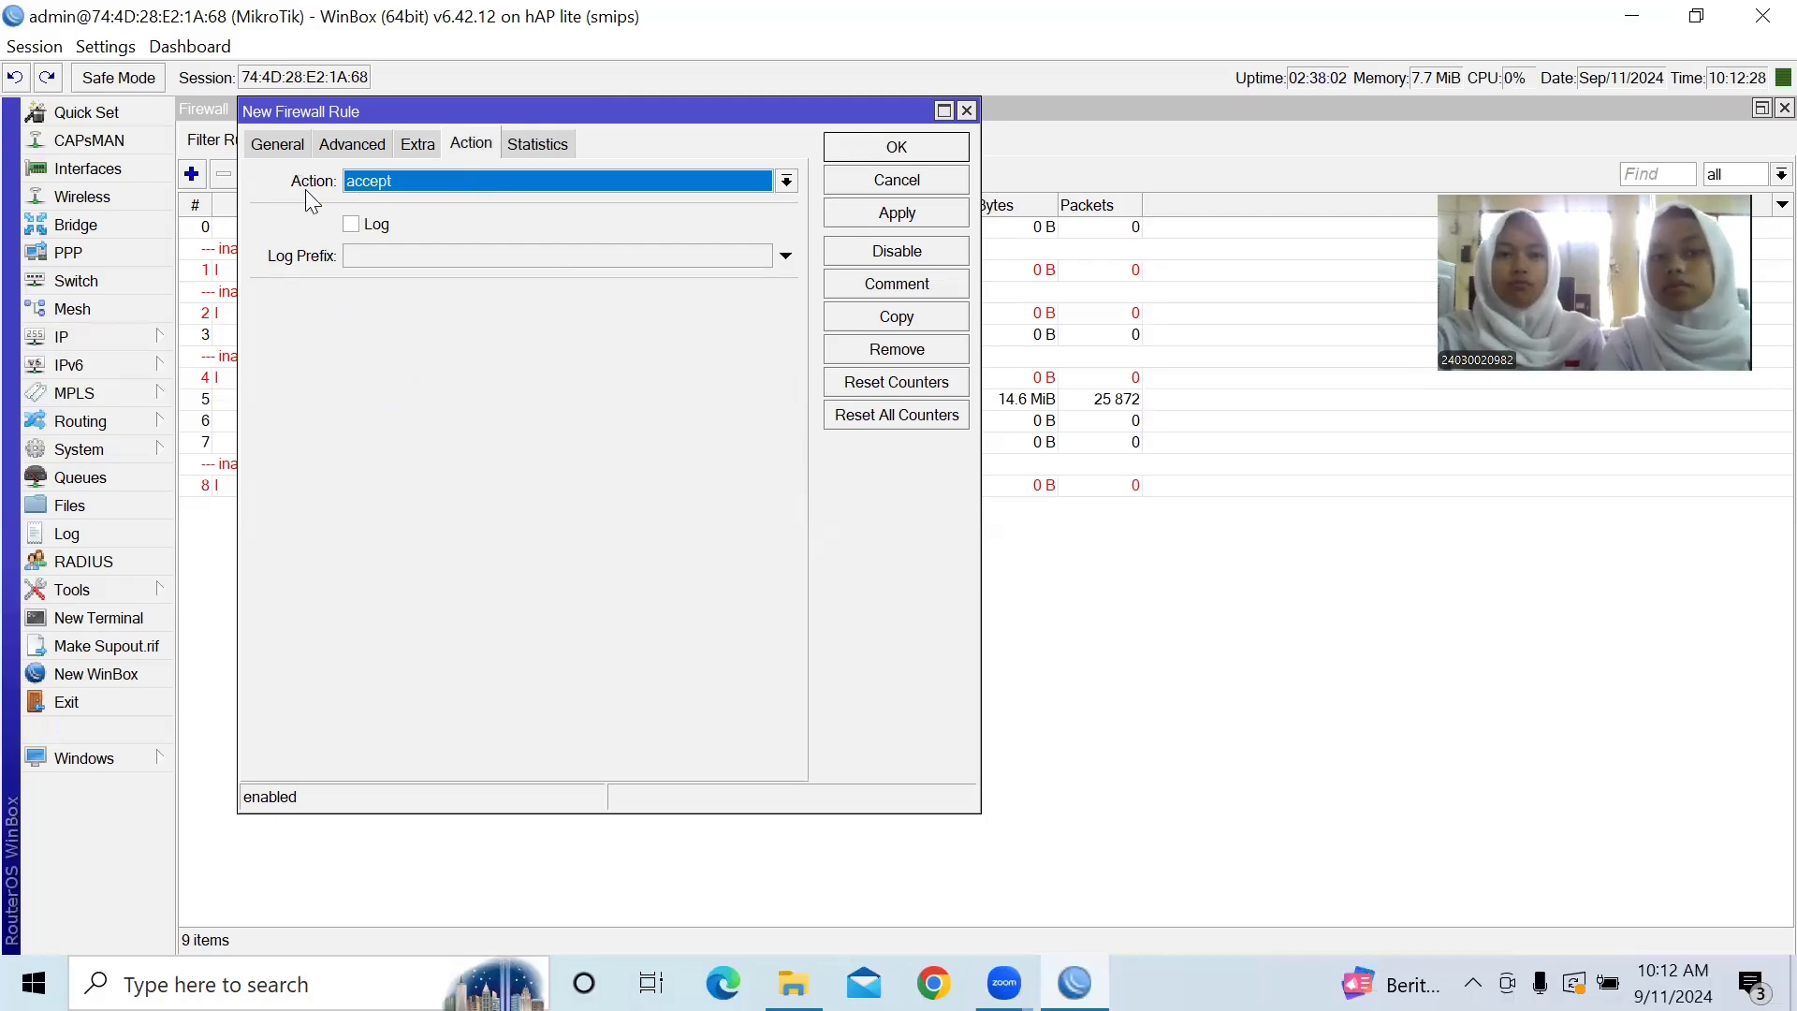
{"action": "left_click", "coordinate": [893, 146]}
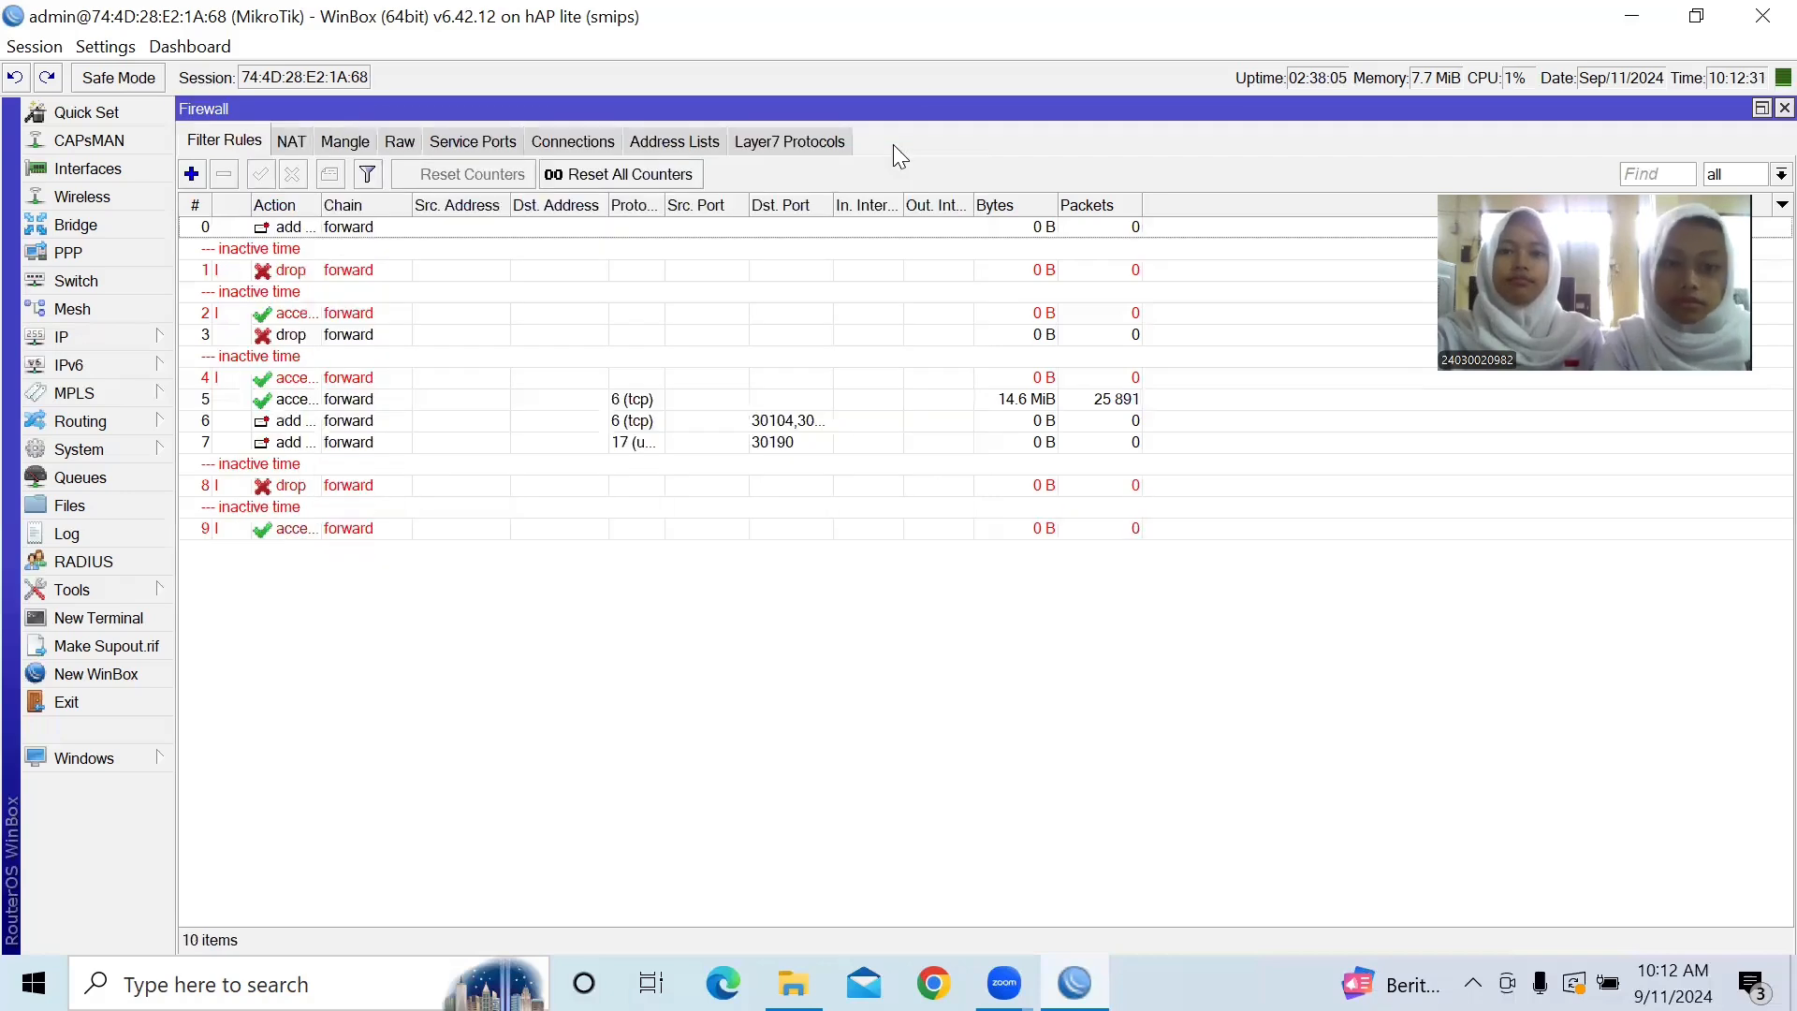
- Start another forward-chain filter rule with "ip-ml" as the destination address list
{"action": "left_click", "coordinate": [202, 174]}
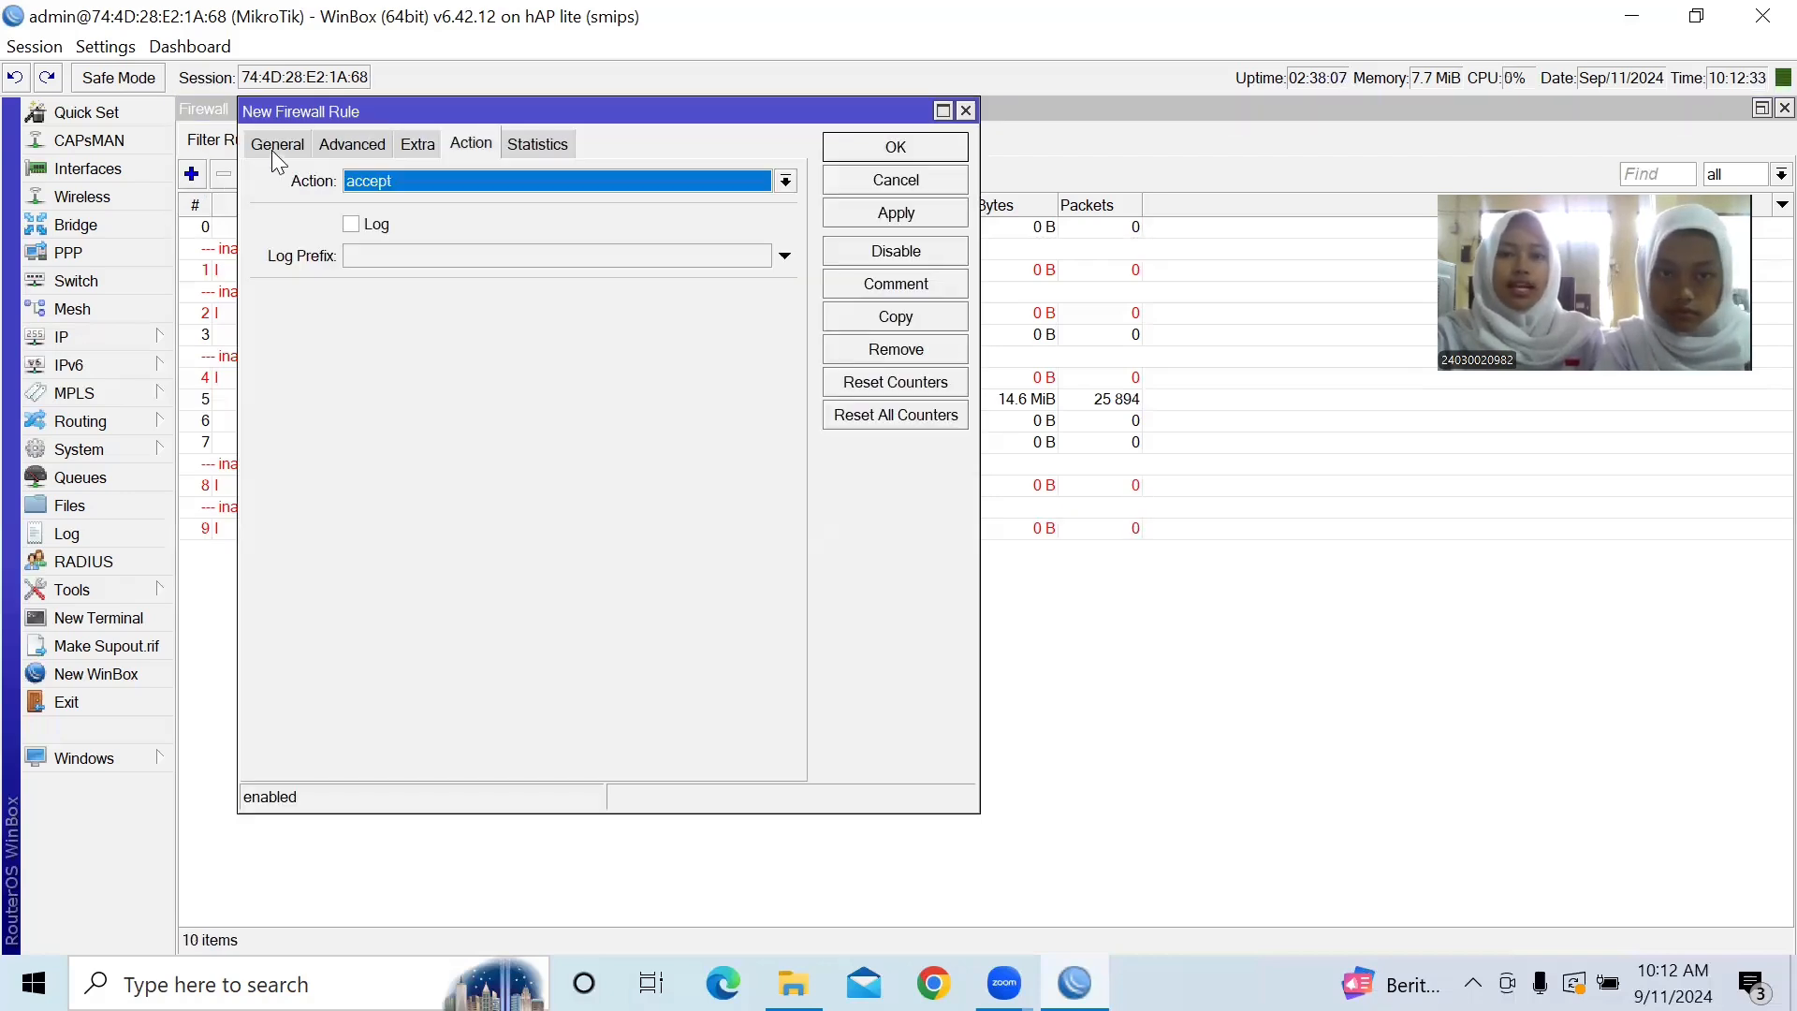
{"action": "left_click", "coordinate": [271, 148]}
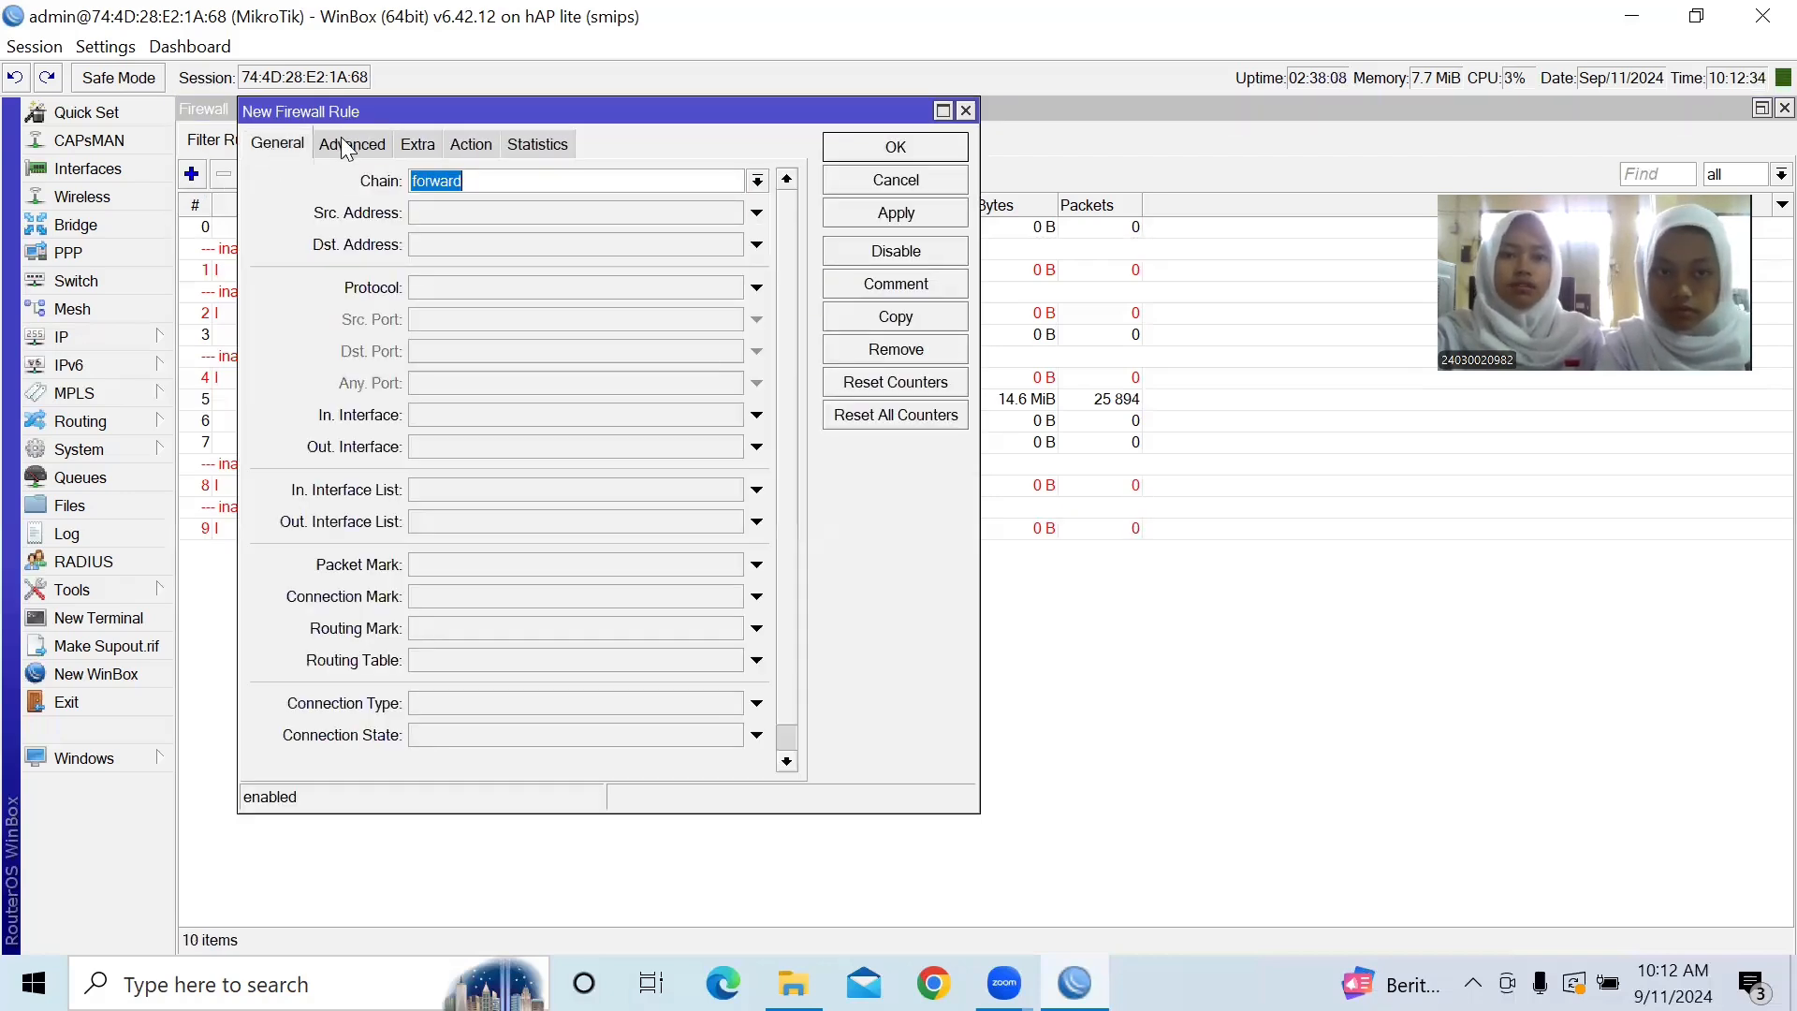
{"action": "left_click", "coordinate": [344, 145]}
{"action": "left_click", "coordinate": [506, 208]}
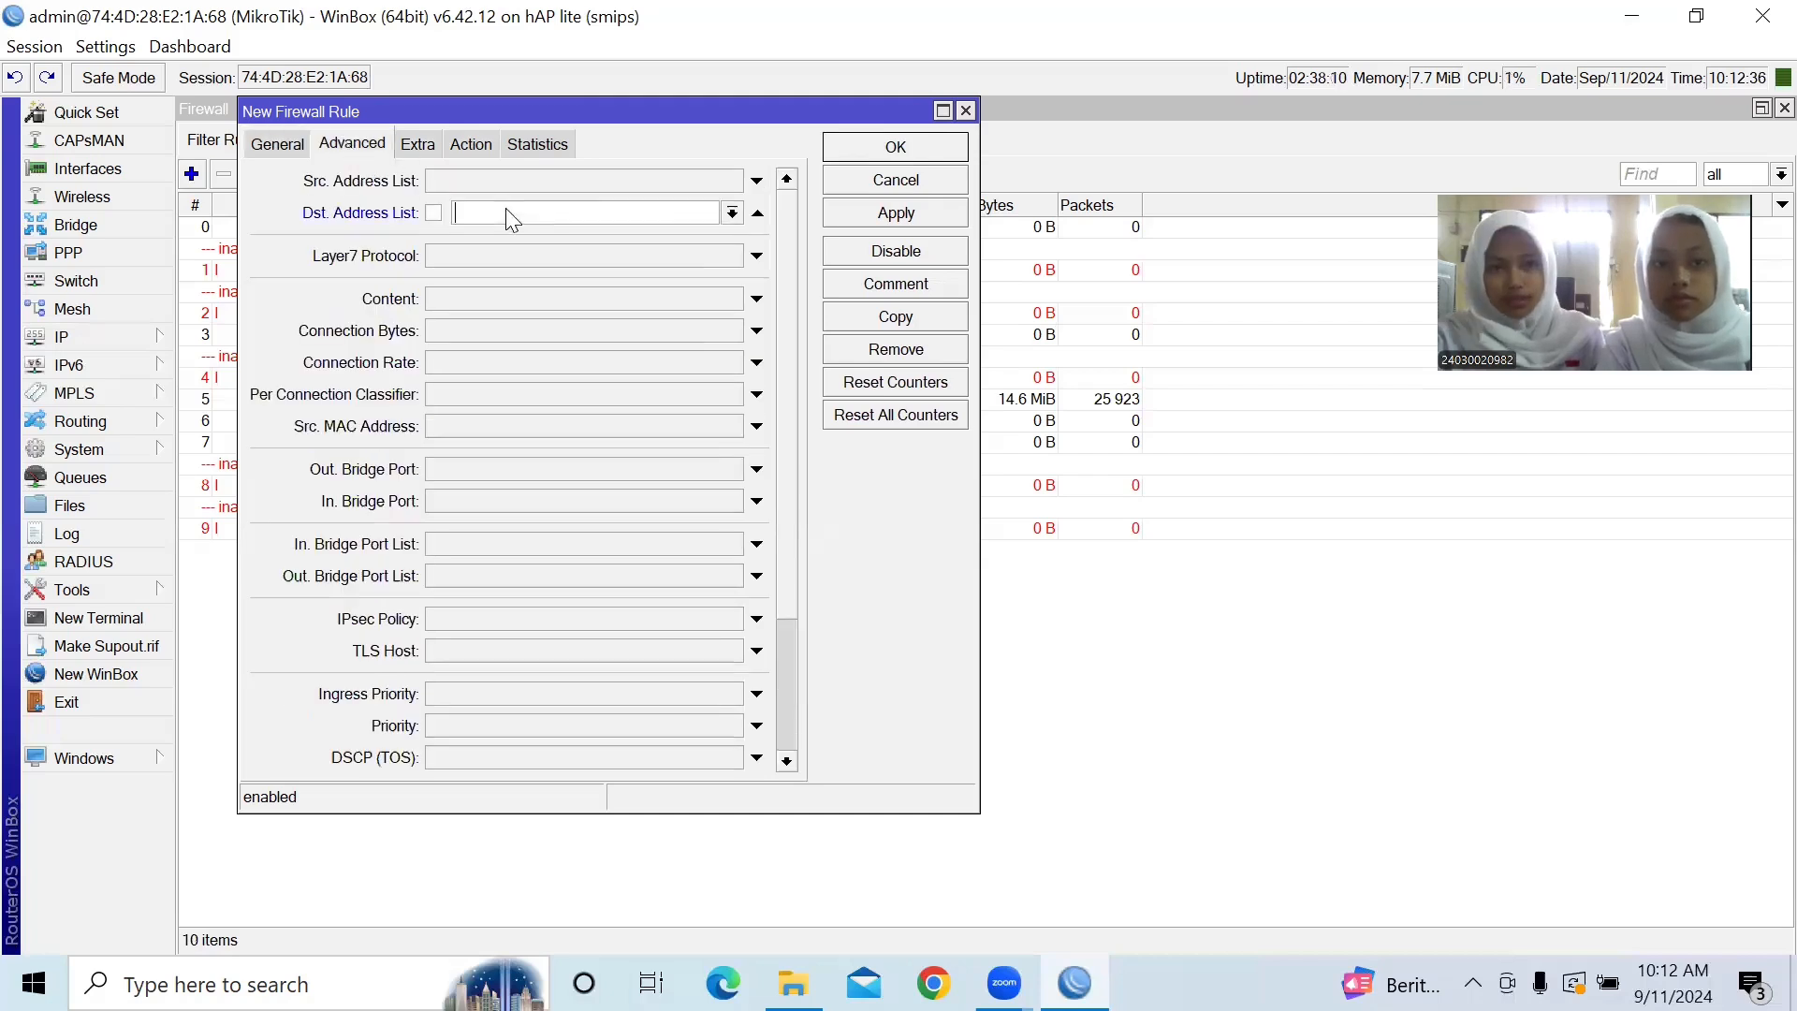
{"action": "left_click", "coordinate": [732, 214]}
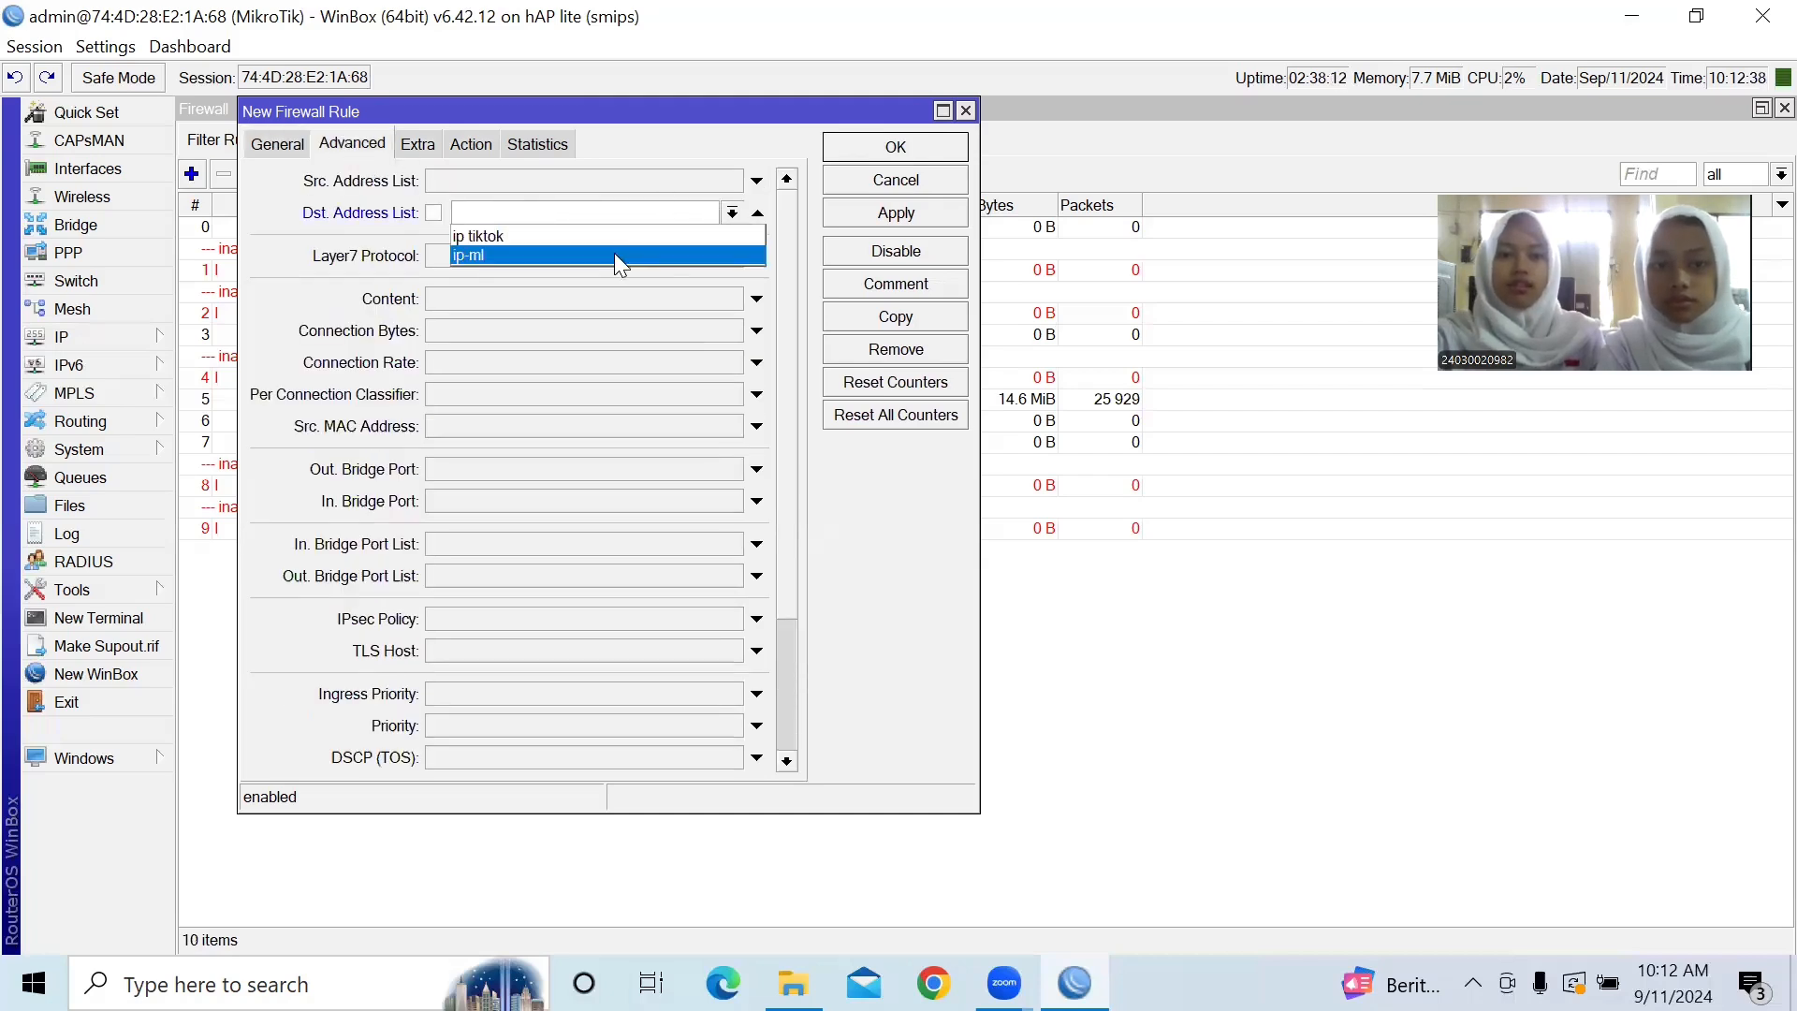
{"action": "left_click", "coordinate": [614, 253]}
- Set the start of the new rule's time range to 09:31:00
{"action": "left_click", "coordinate": [426, 144]}
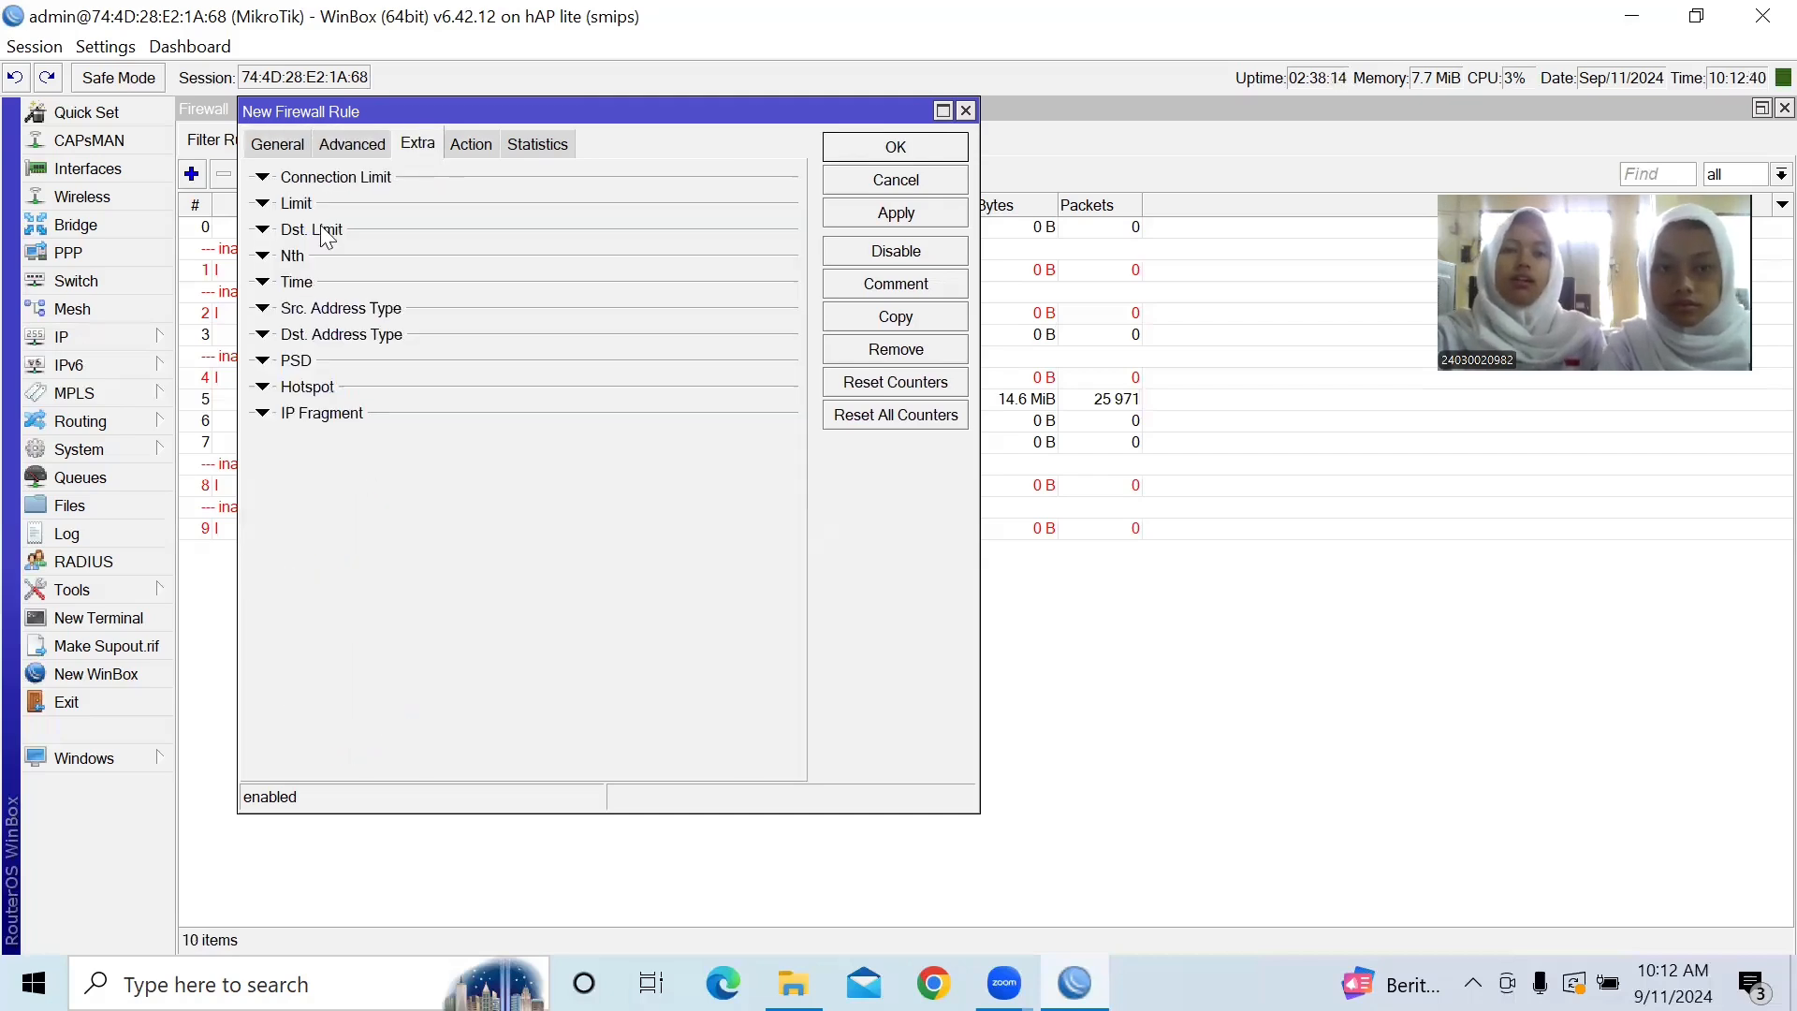
{"action": "left_click", "coordinate": [263, 282]}
{"action": "left_click", "coordinate": [400, 310]}
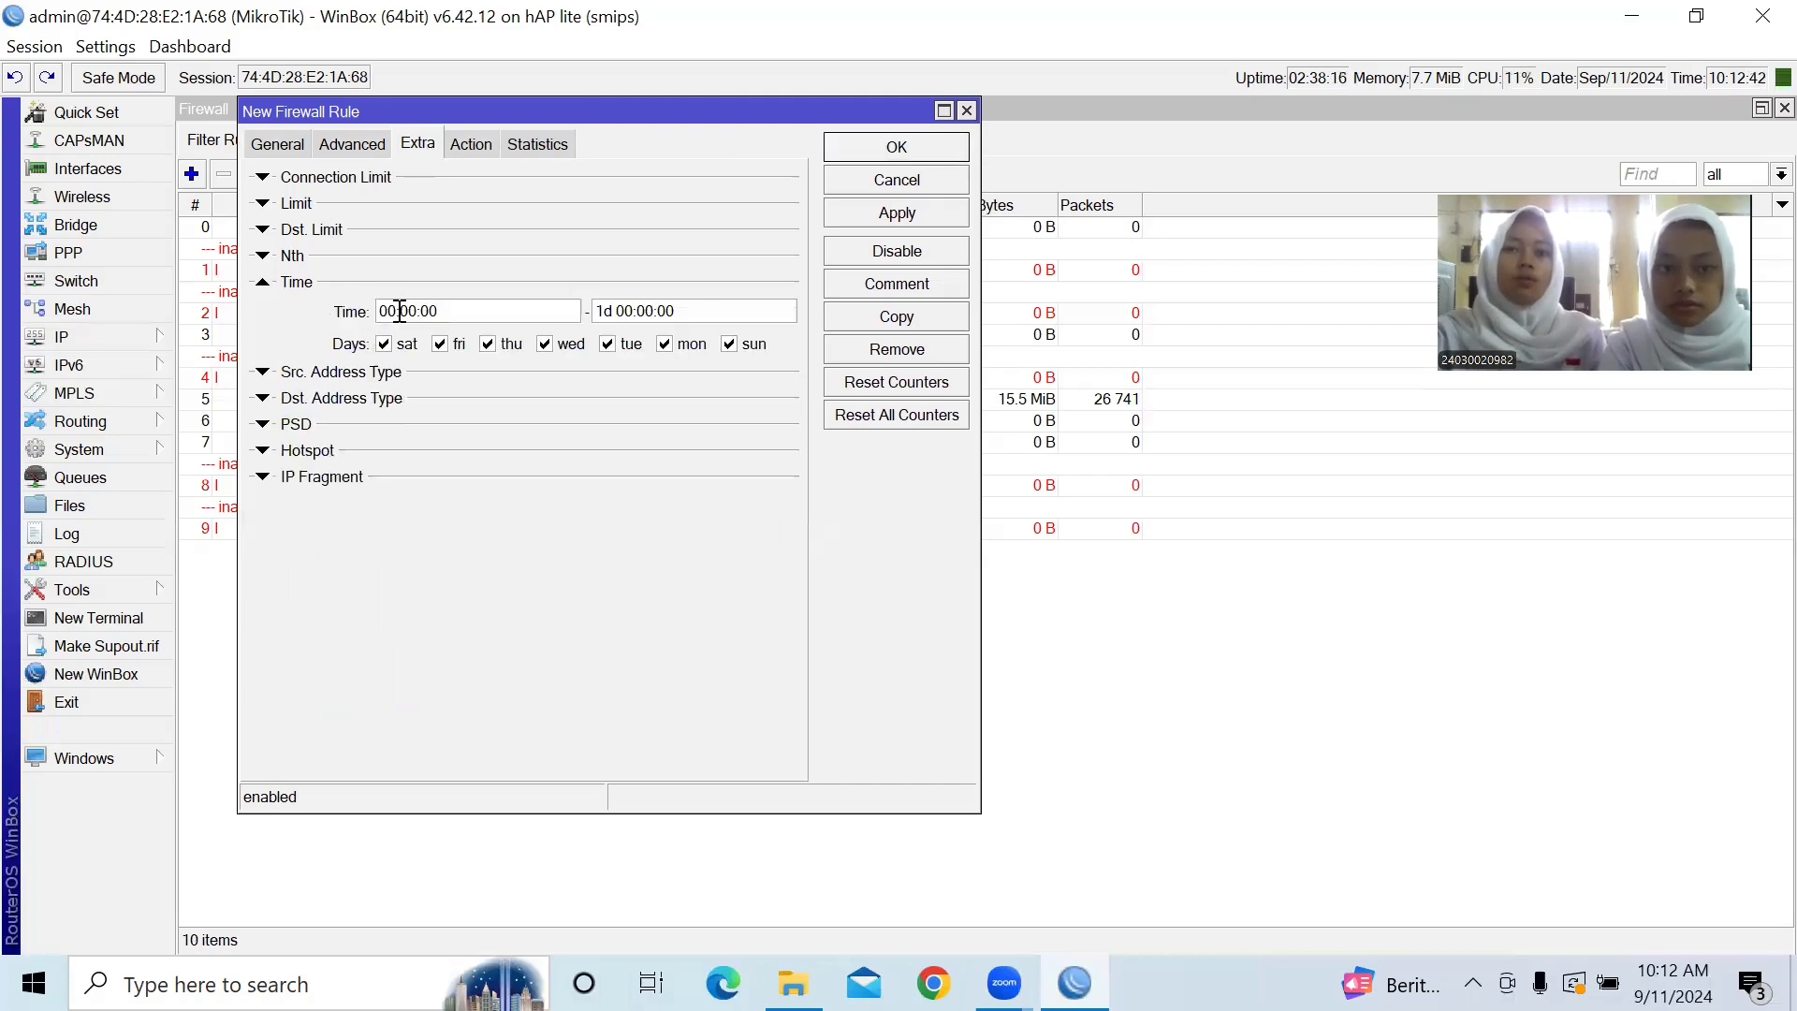
{"action": "key", "text": "BackSpace"}
{"action": "key", "text": "BackSpace"}
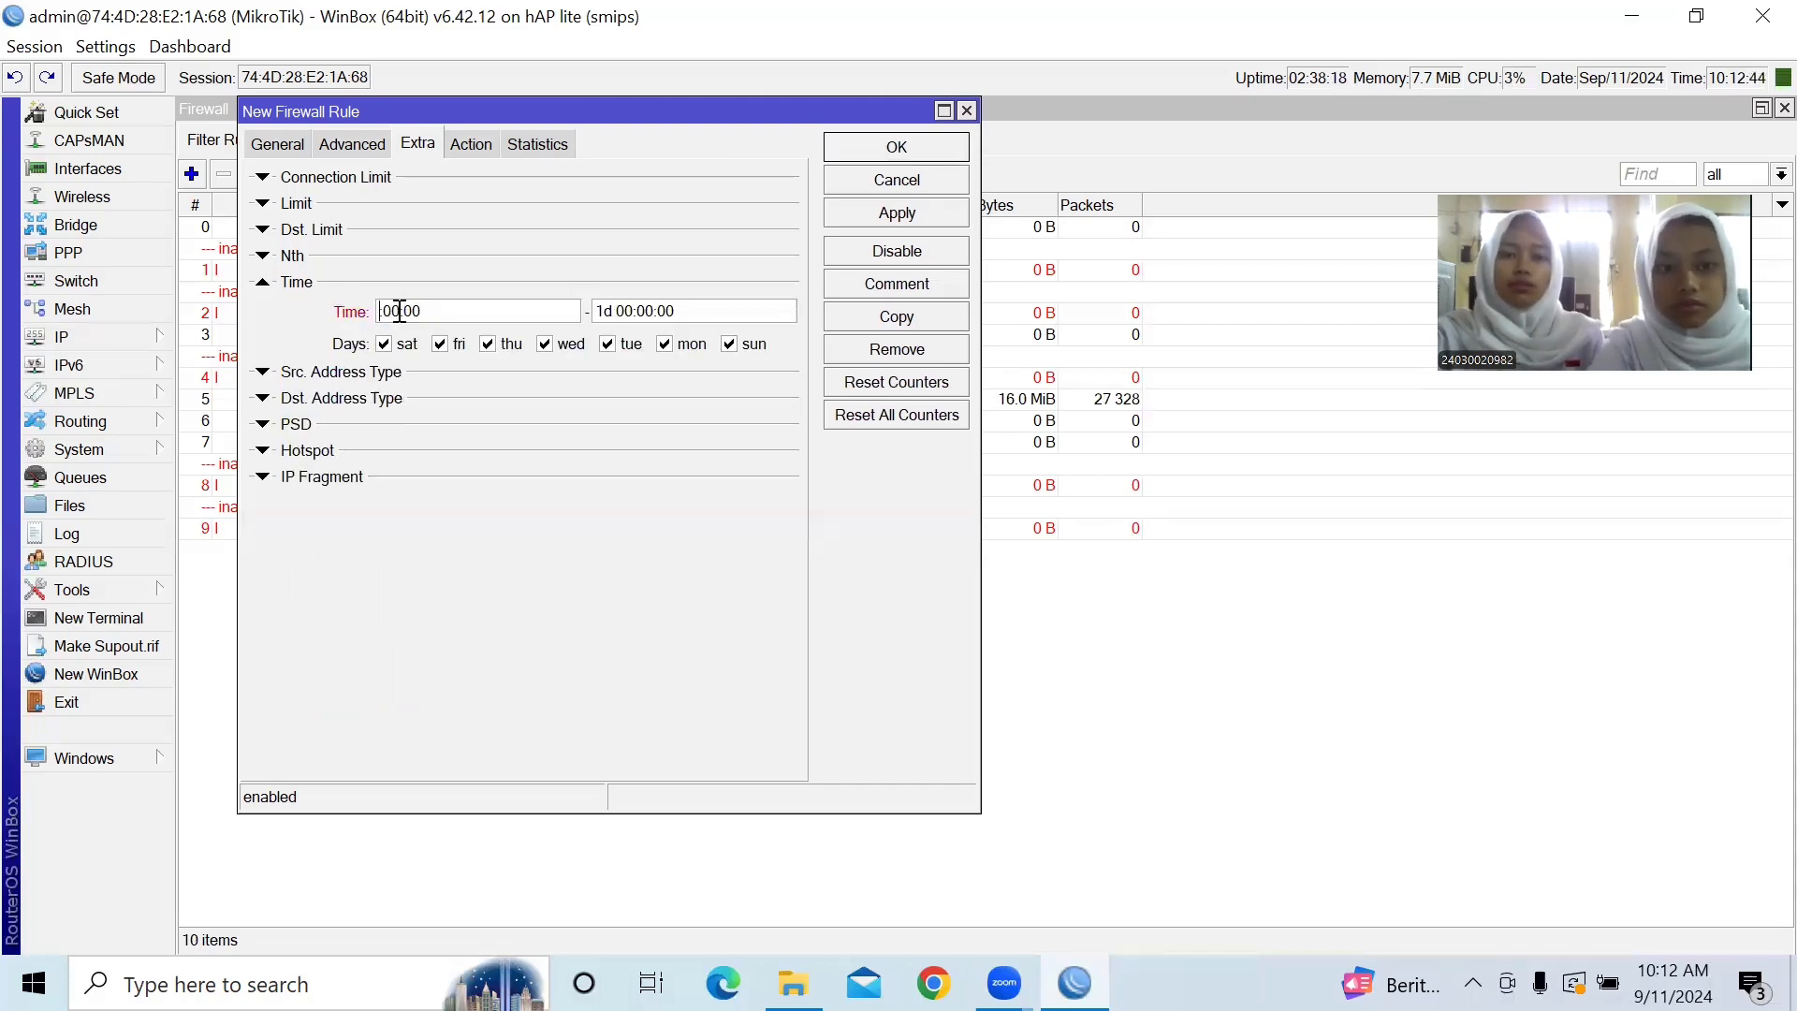
{"action": "type", "text": "09:"}
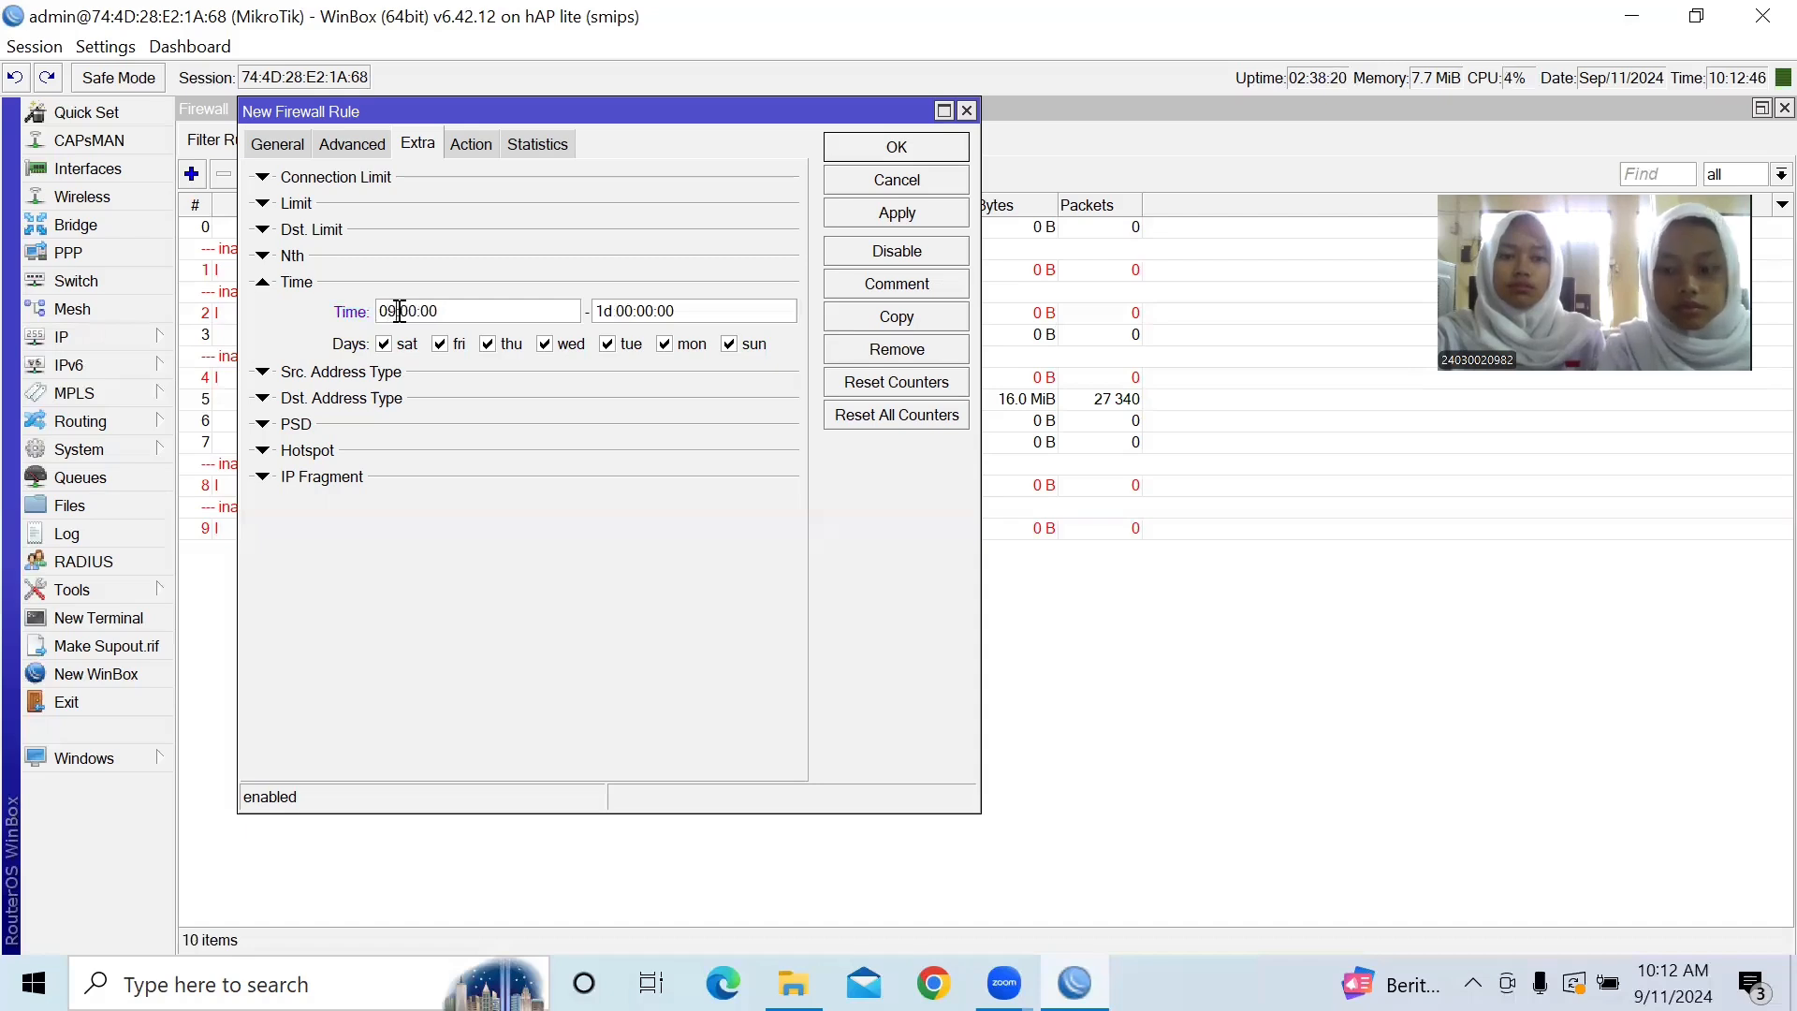
{"action": "key", "text": "BackSpace"}
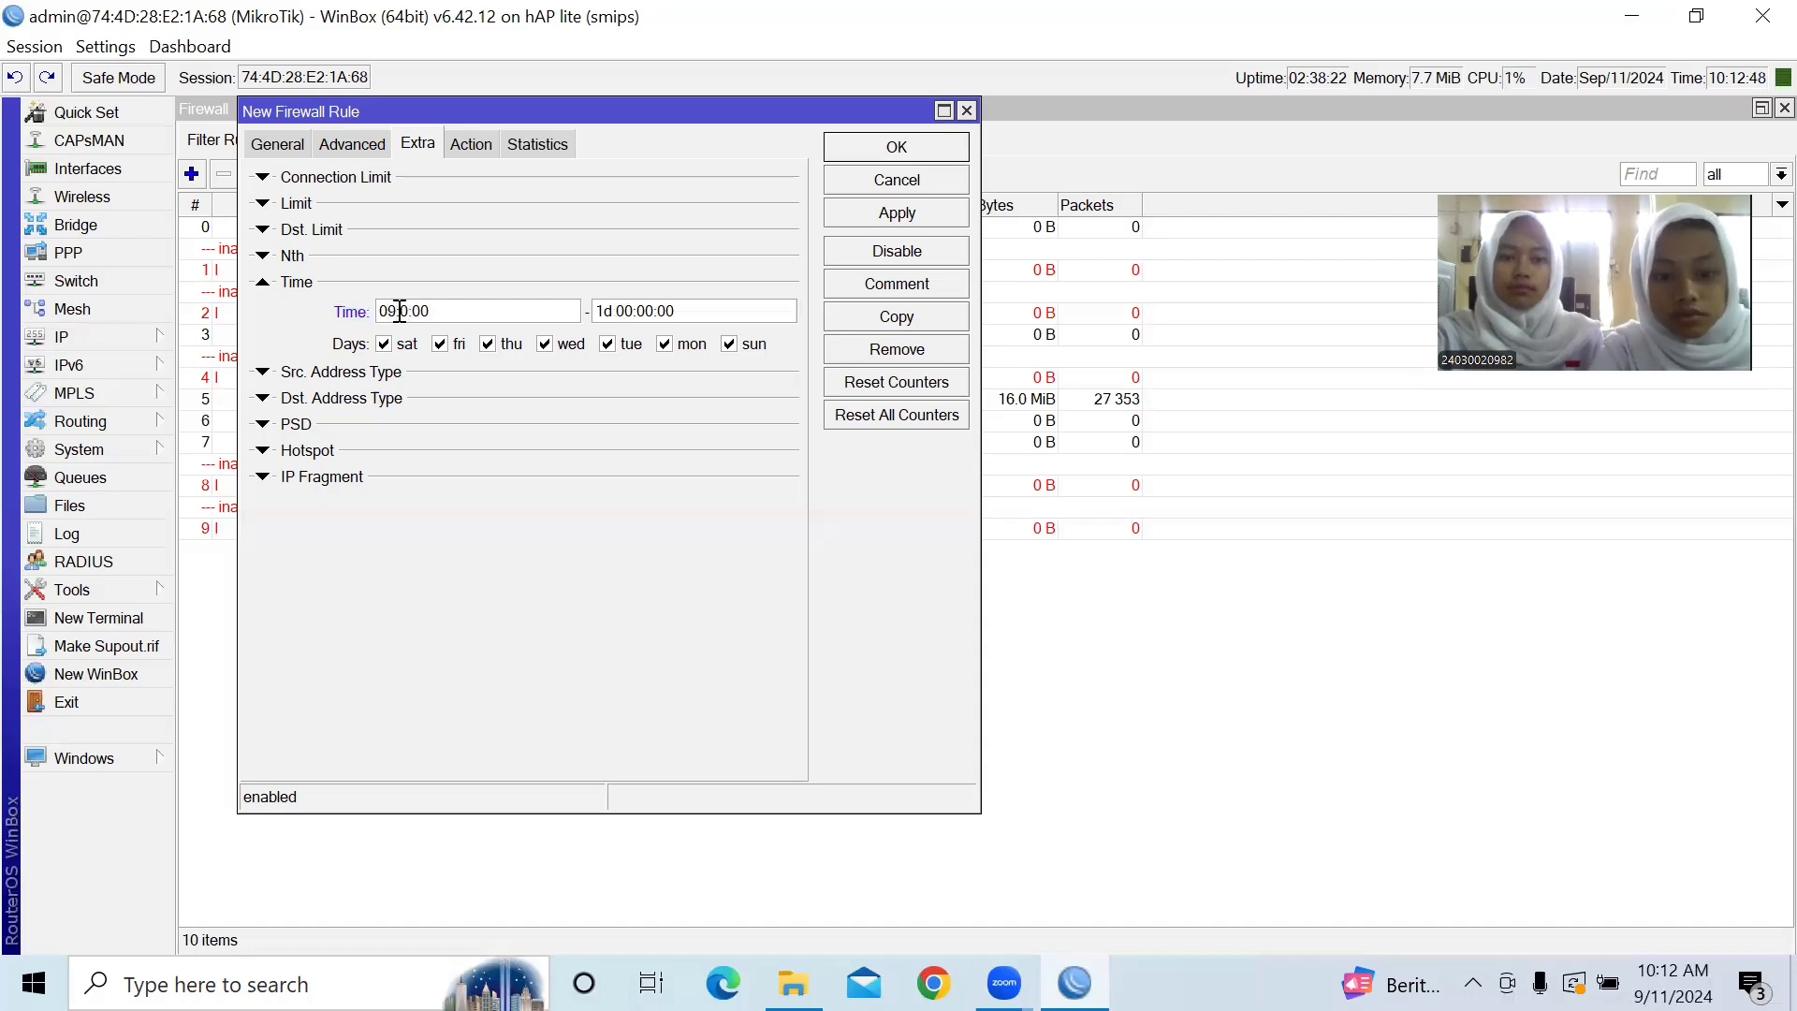
{"action": "key", "text": "BackSpace"}
{"action": "type", "text": "31"}
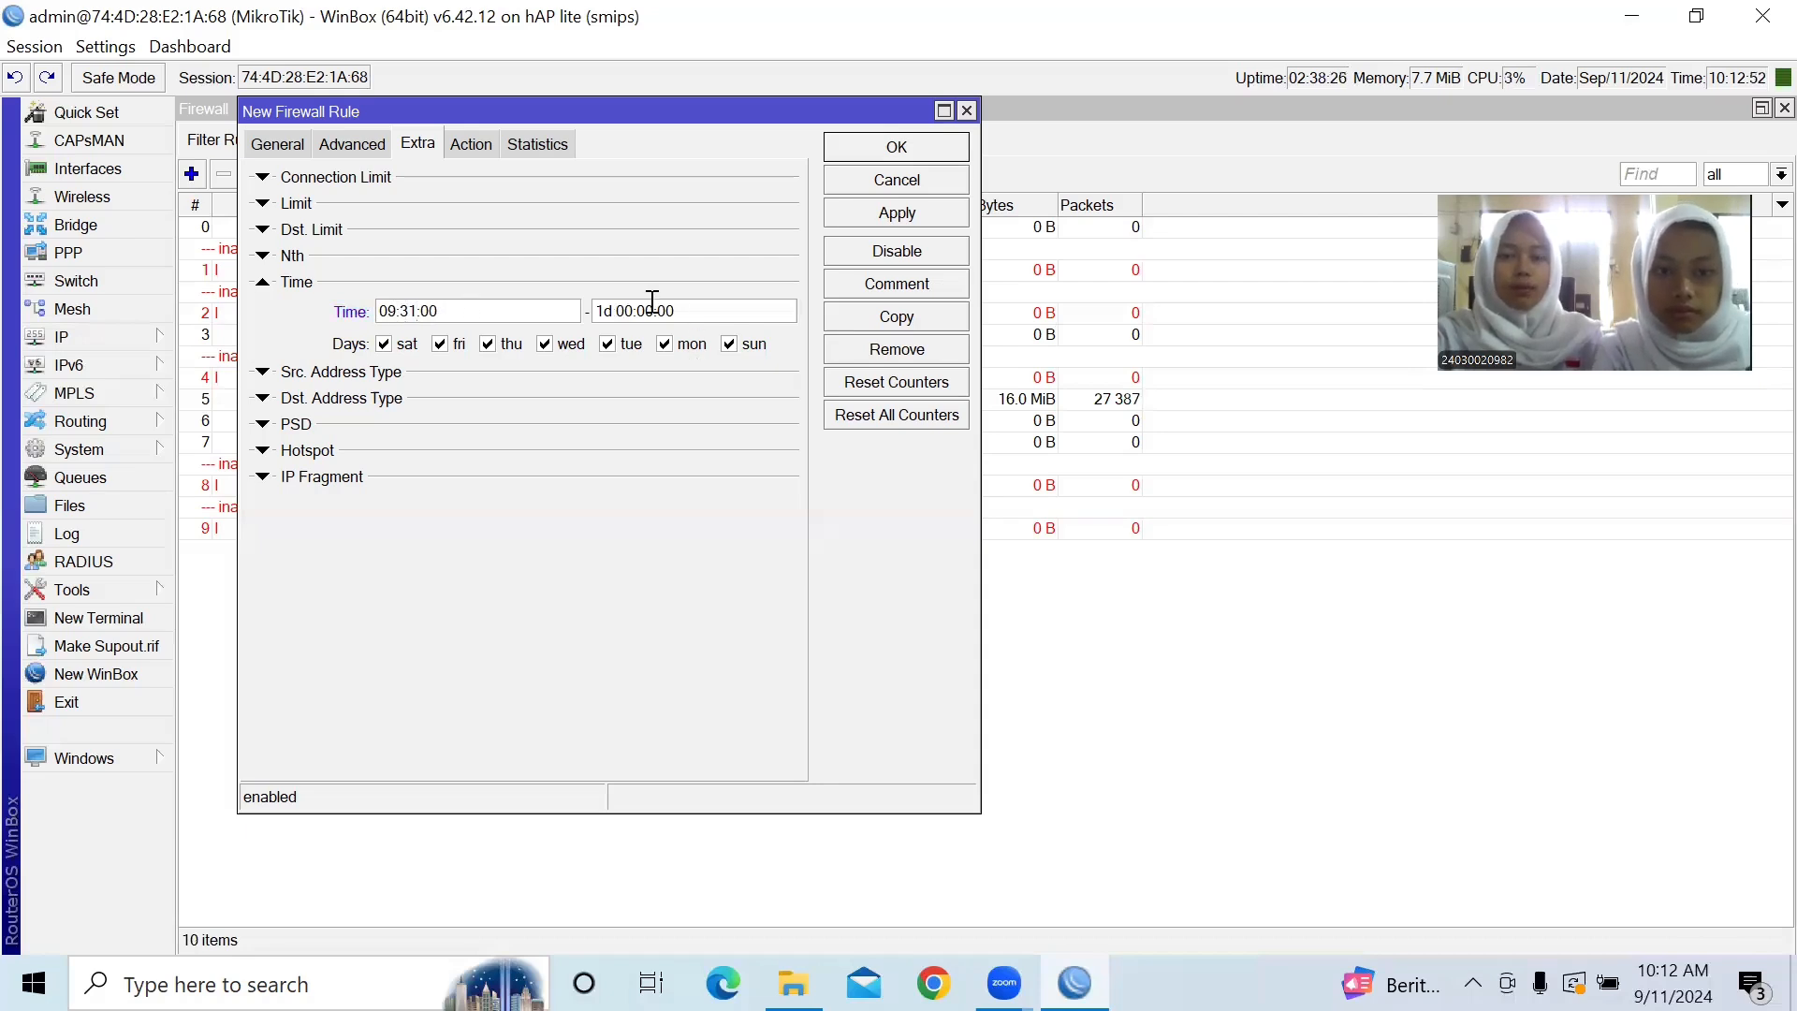
{"action": "key", "text": "Tab"}
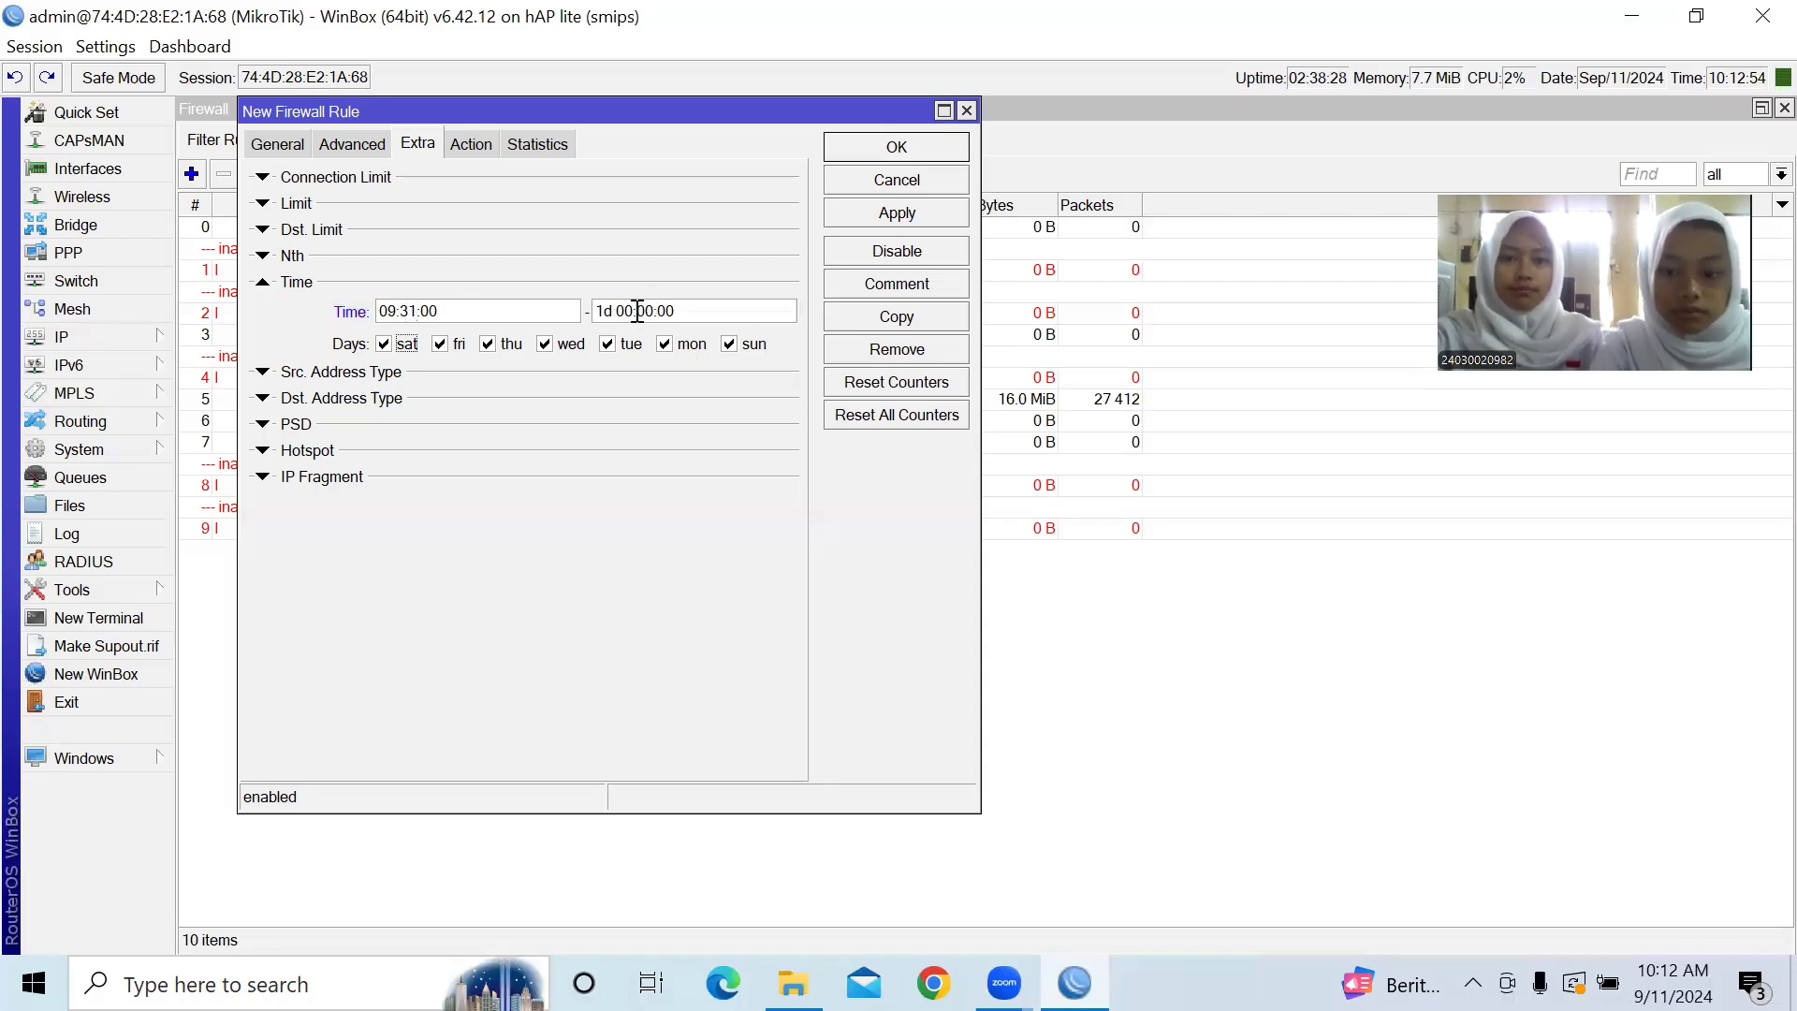
- Set the end of the rule's time range to 14:00:00 and exclude Sunday and Saturday
{"action": "left_click", "coordinate": [637, 312]}
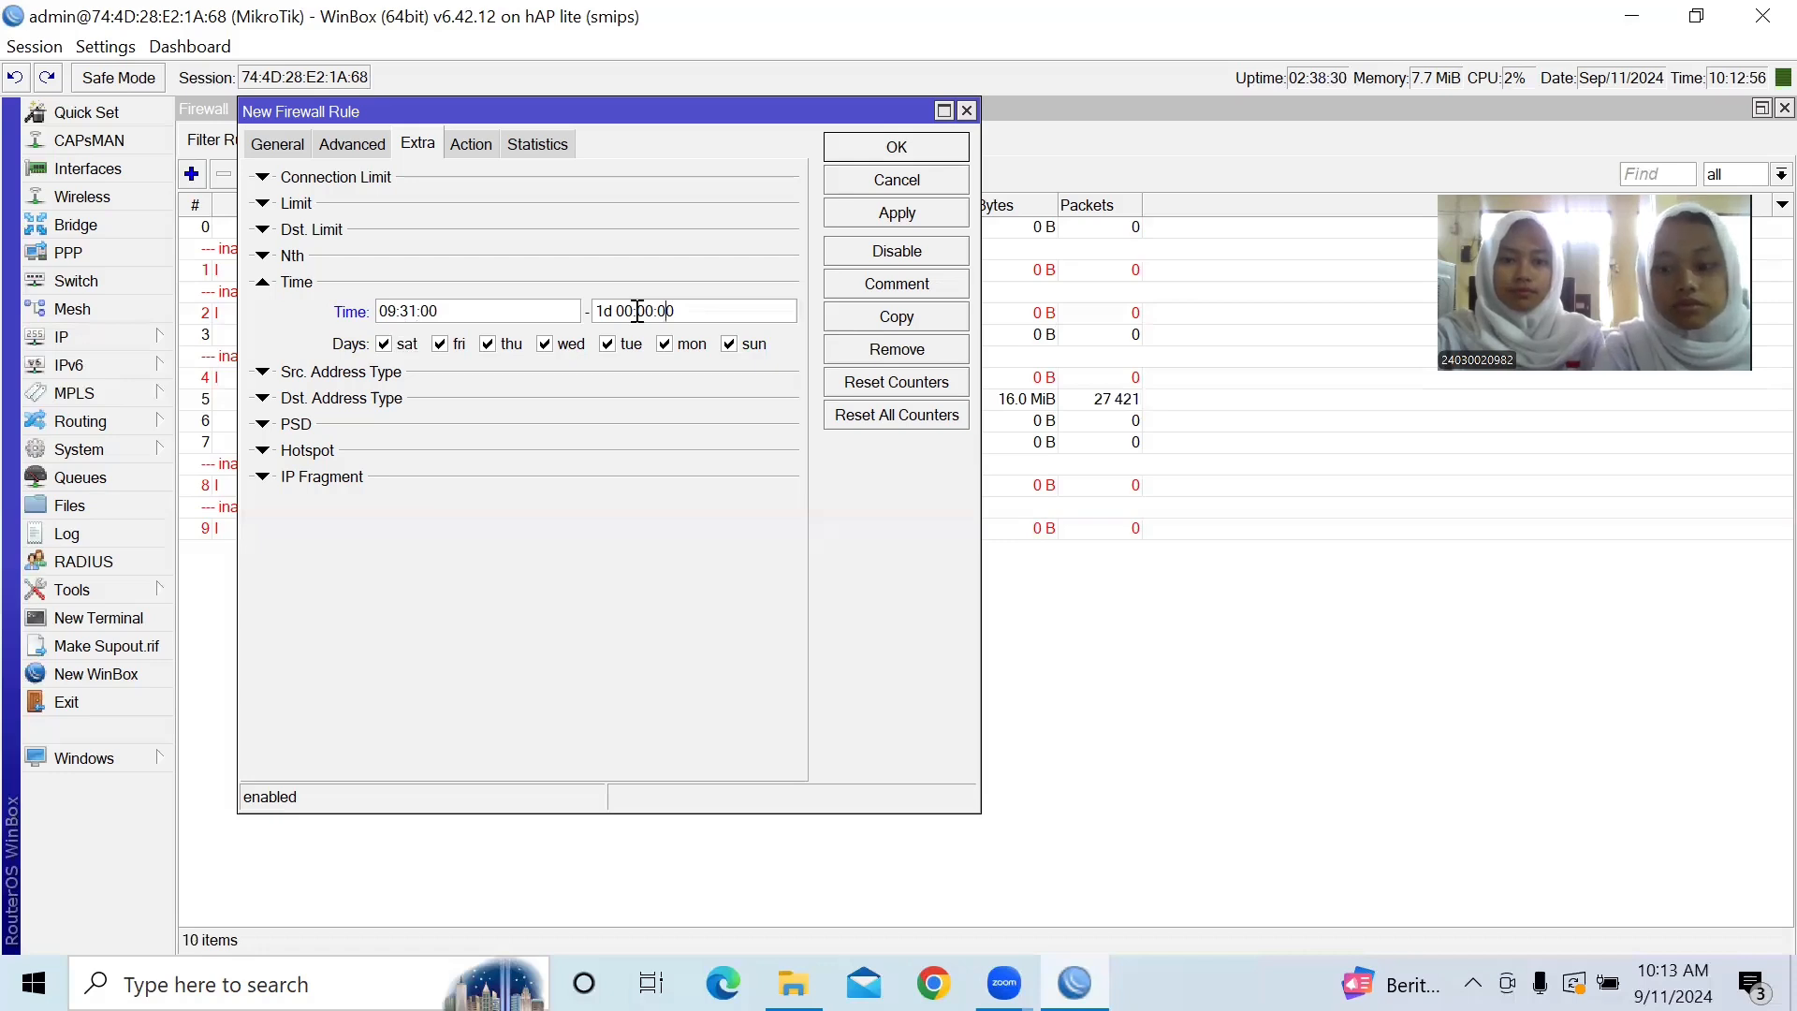
{"action": "key", "text": "BackSpace"}
{"action": "key", "text": "BackSpace"}
{"action": "key", "text": "BackSpace"}
{"action": "key", "text": "BackSpace"}
{"action": "key", "text": "BackSpace"}
{"action": "key", "text": "BackSpace"}
{"action": "type", "text": "14"}
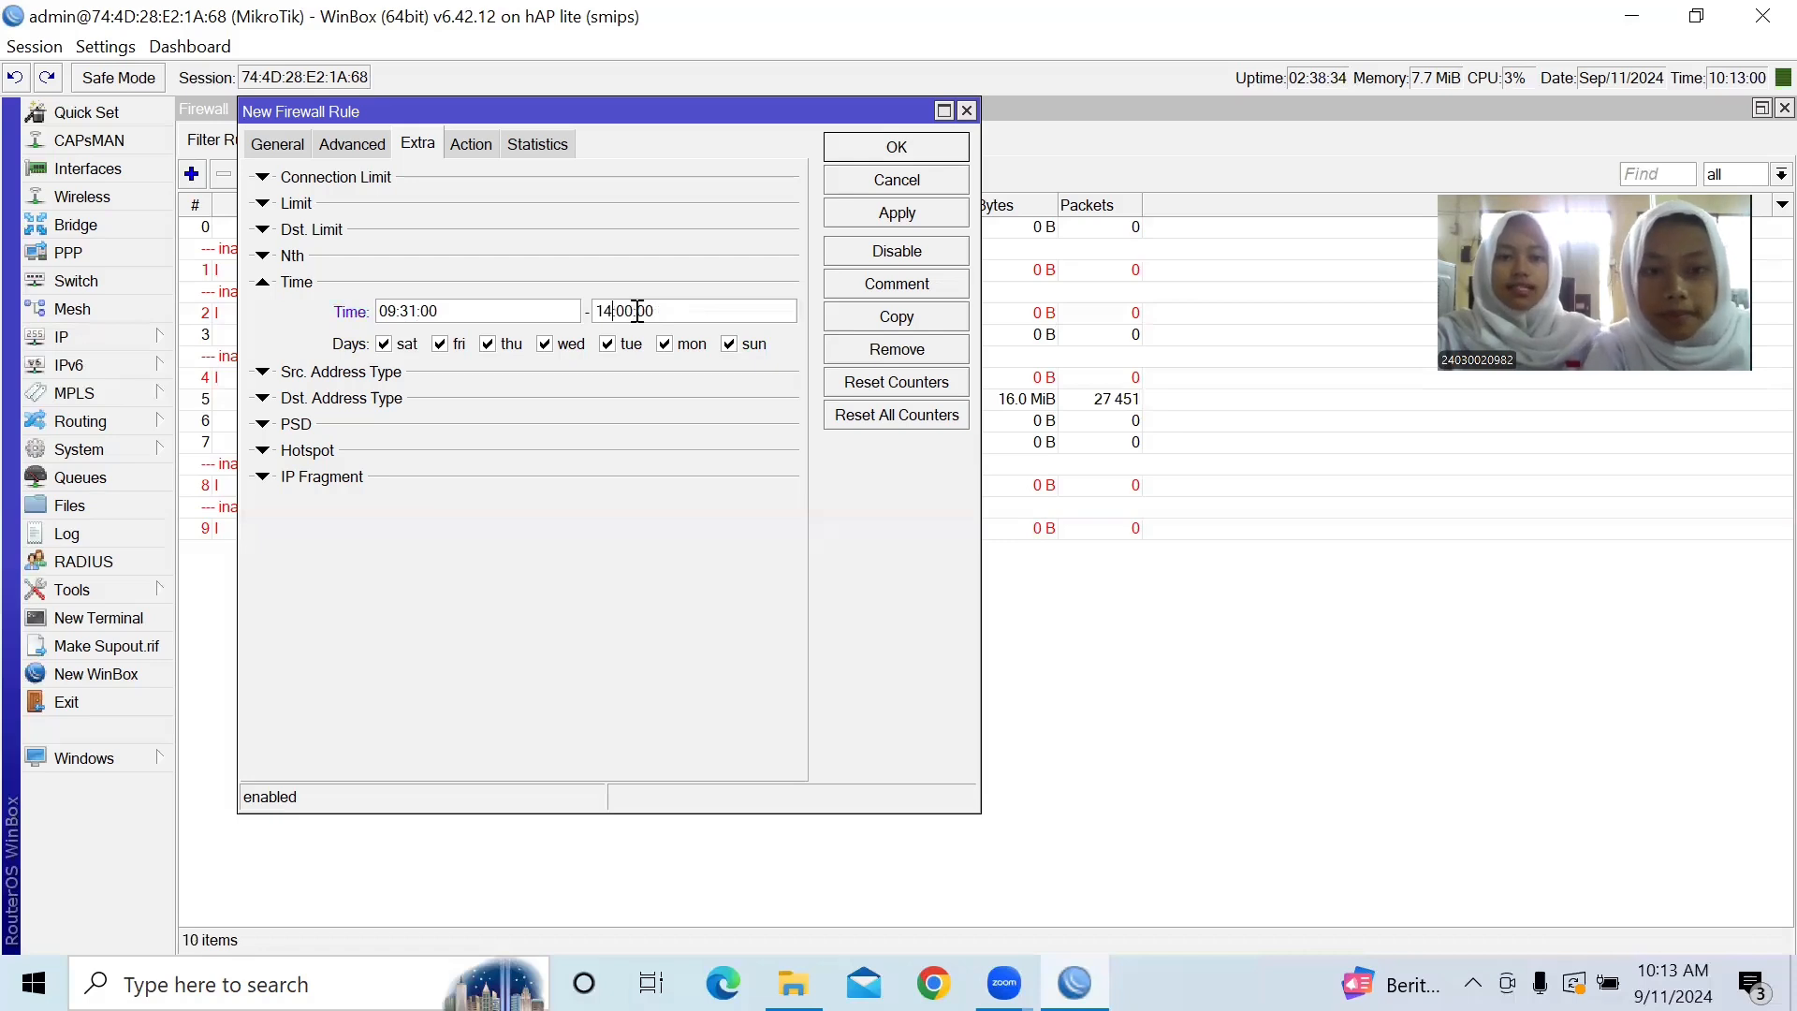
{"action": "left_click", "coordinate": [745, 347]}
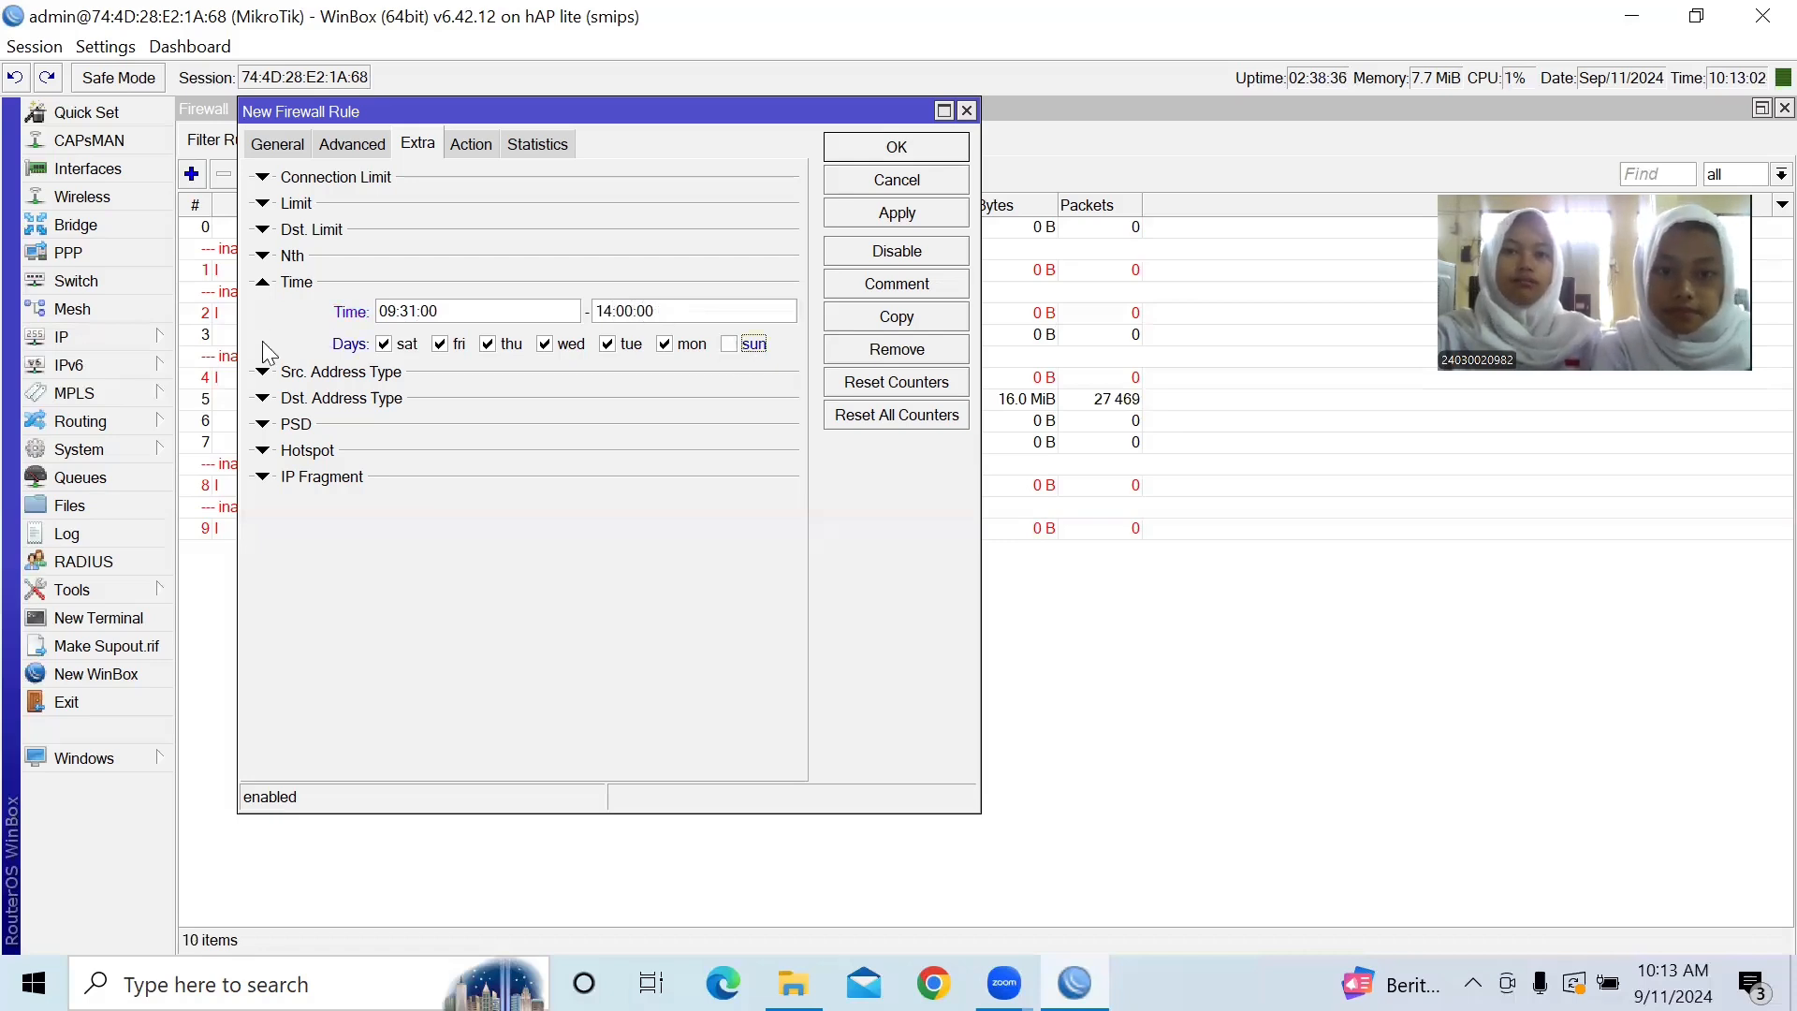
{"action": "left_click", "coordinate": [405, 346]}
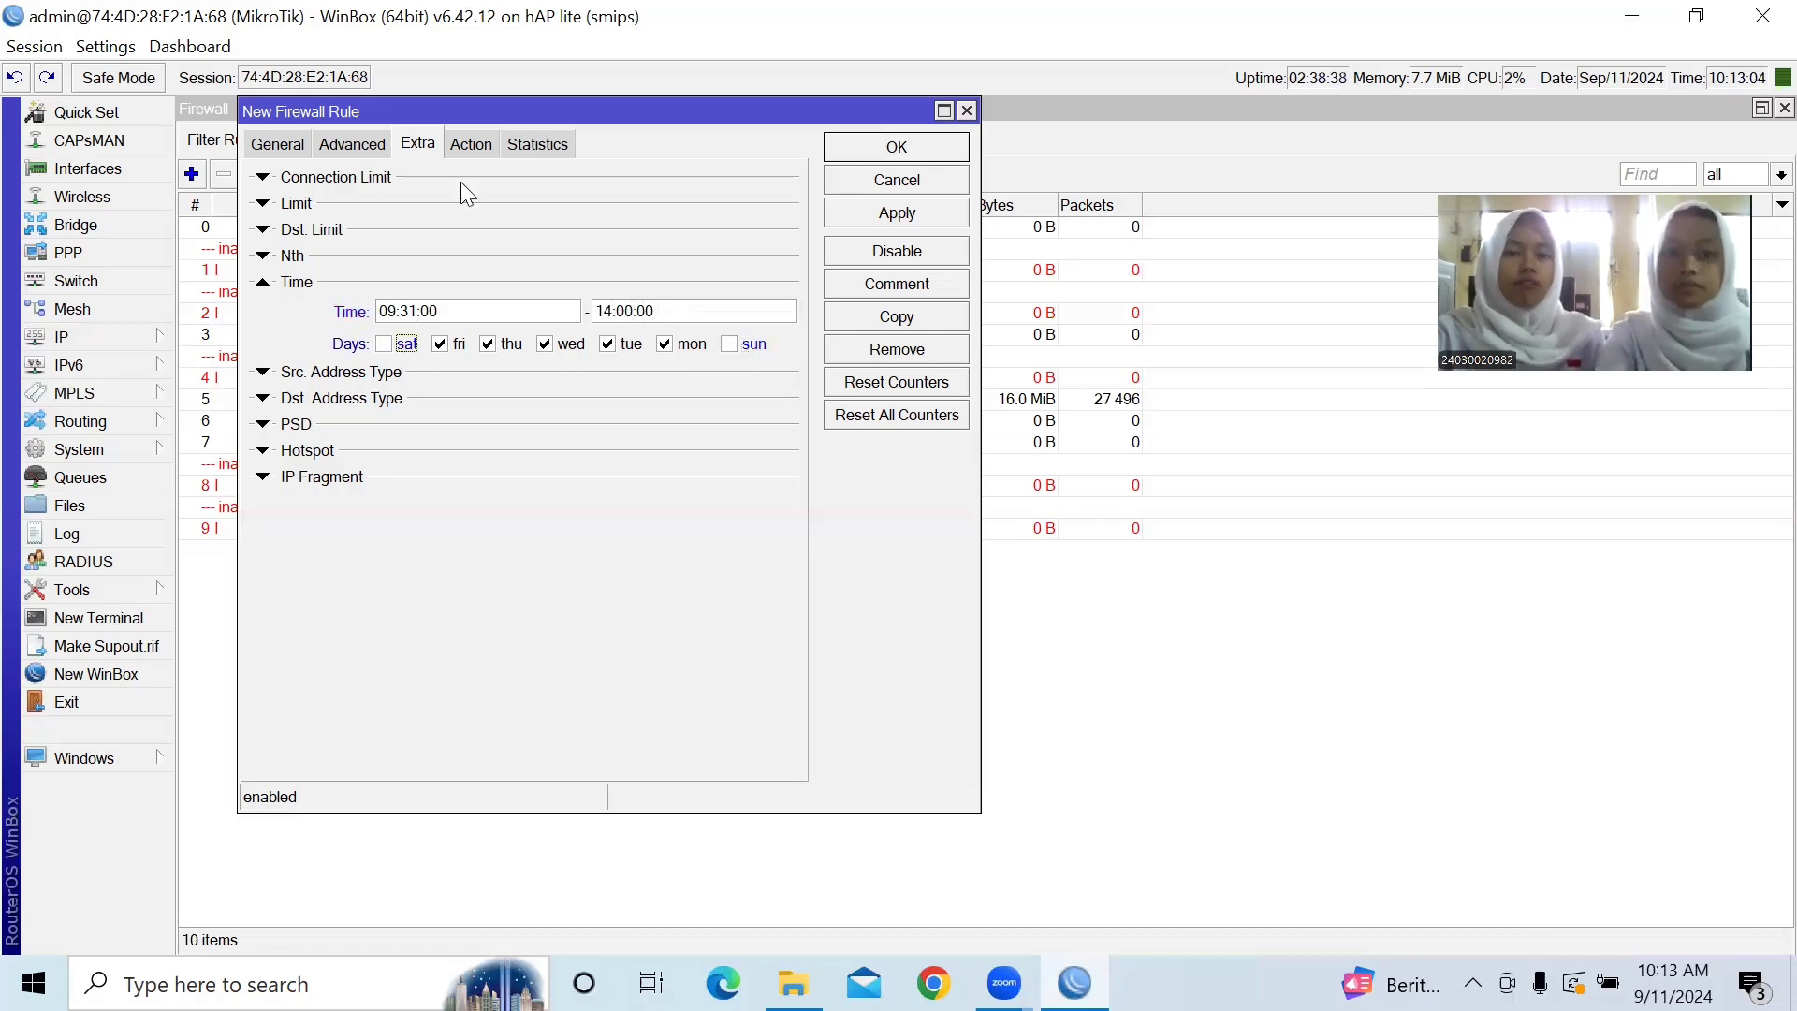
- Set the action of the 09:31:00 to 14:00:00 rule to drop and save the rule
{"action": "left_click", "coordinate": [465, 146]}
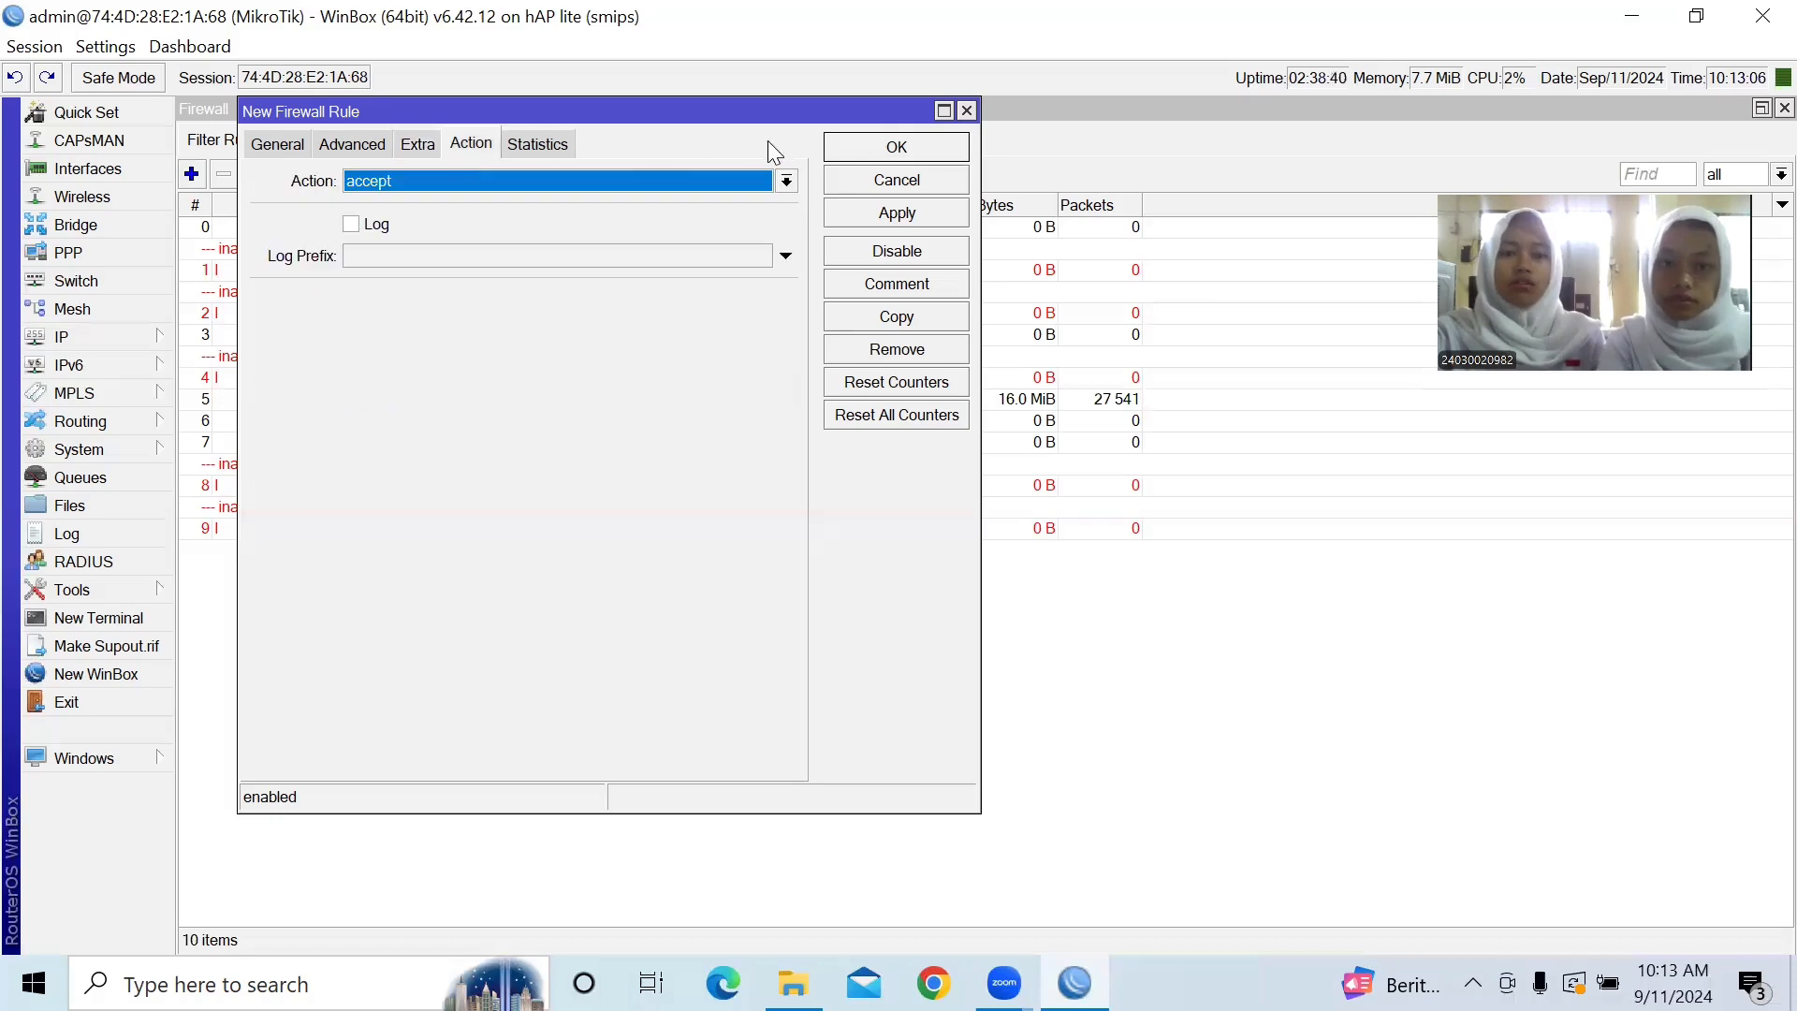
{"action": "left_click", "coordinate": [786, 181]}
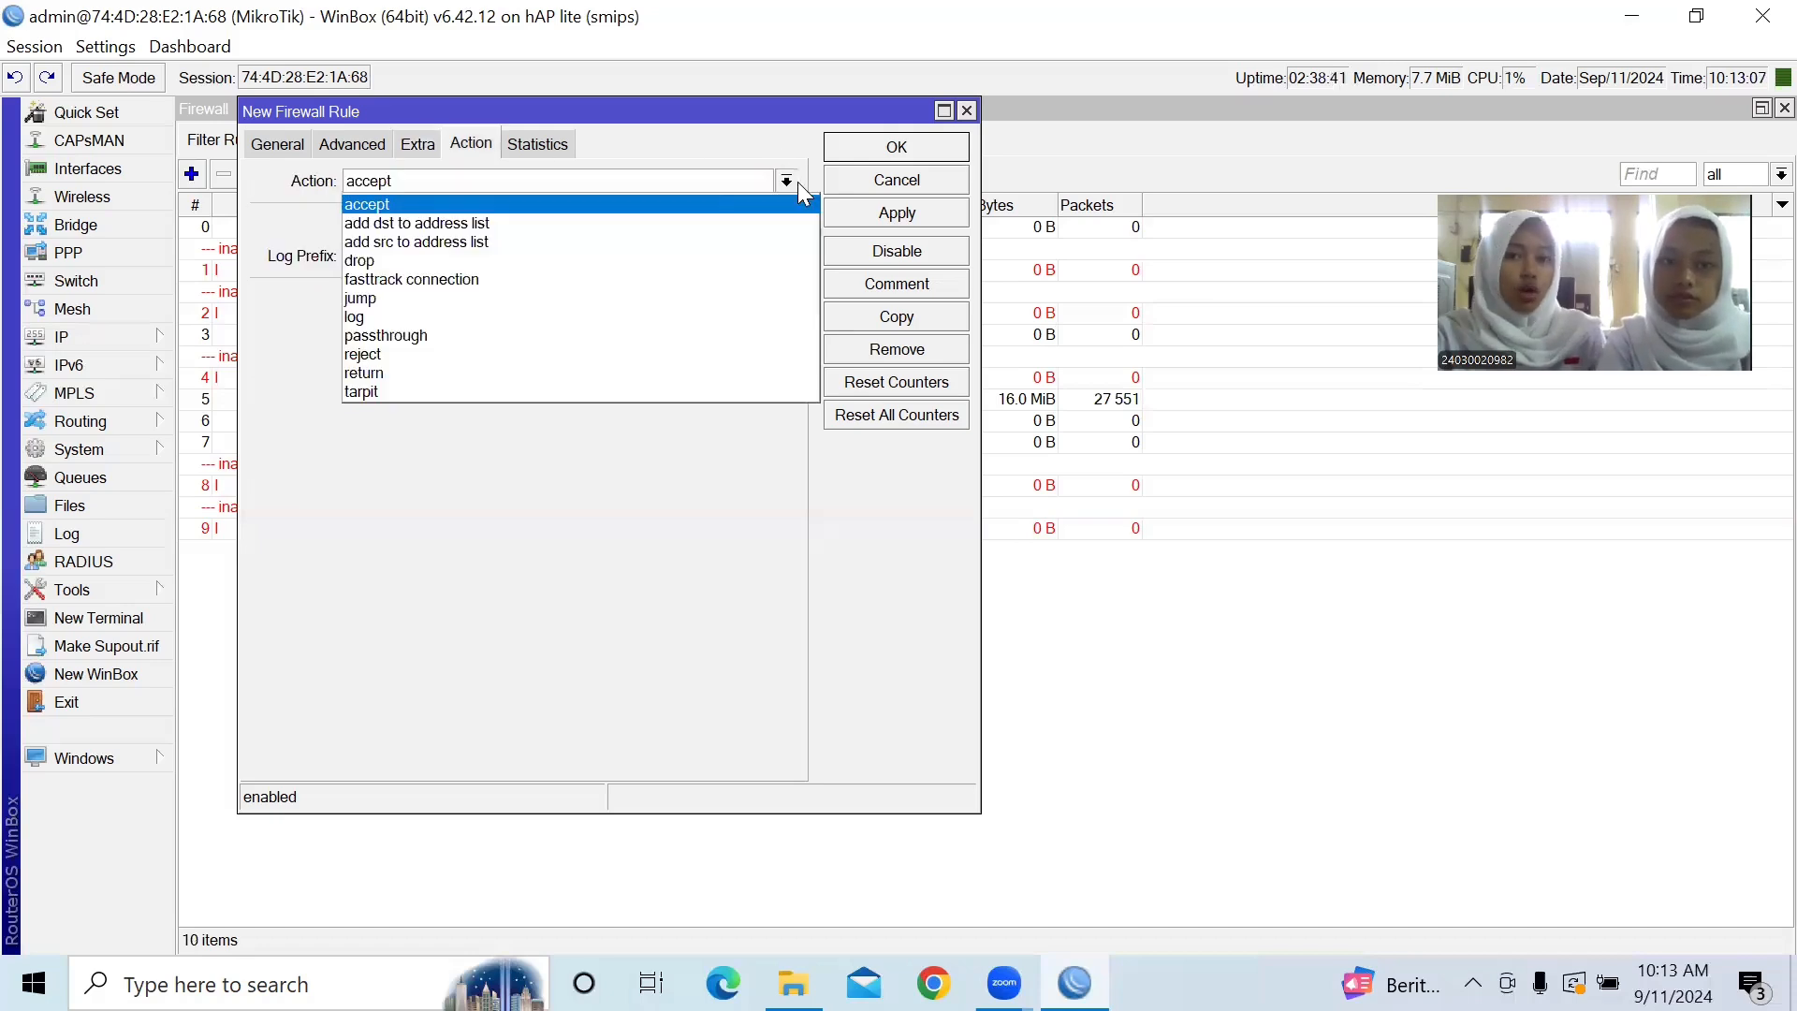
{"action": "left_click", "coordinate": [623, 262]}
{"action": "left_click", "coordinate": [897, 149]}
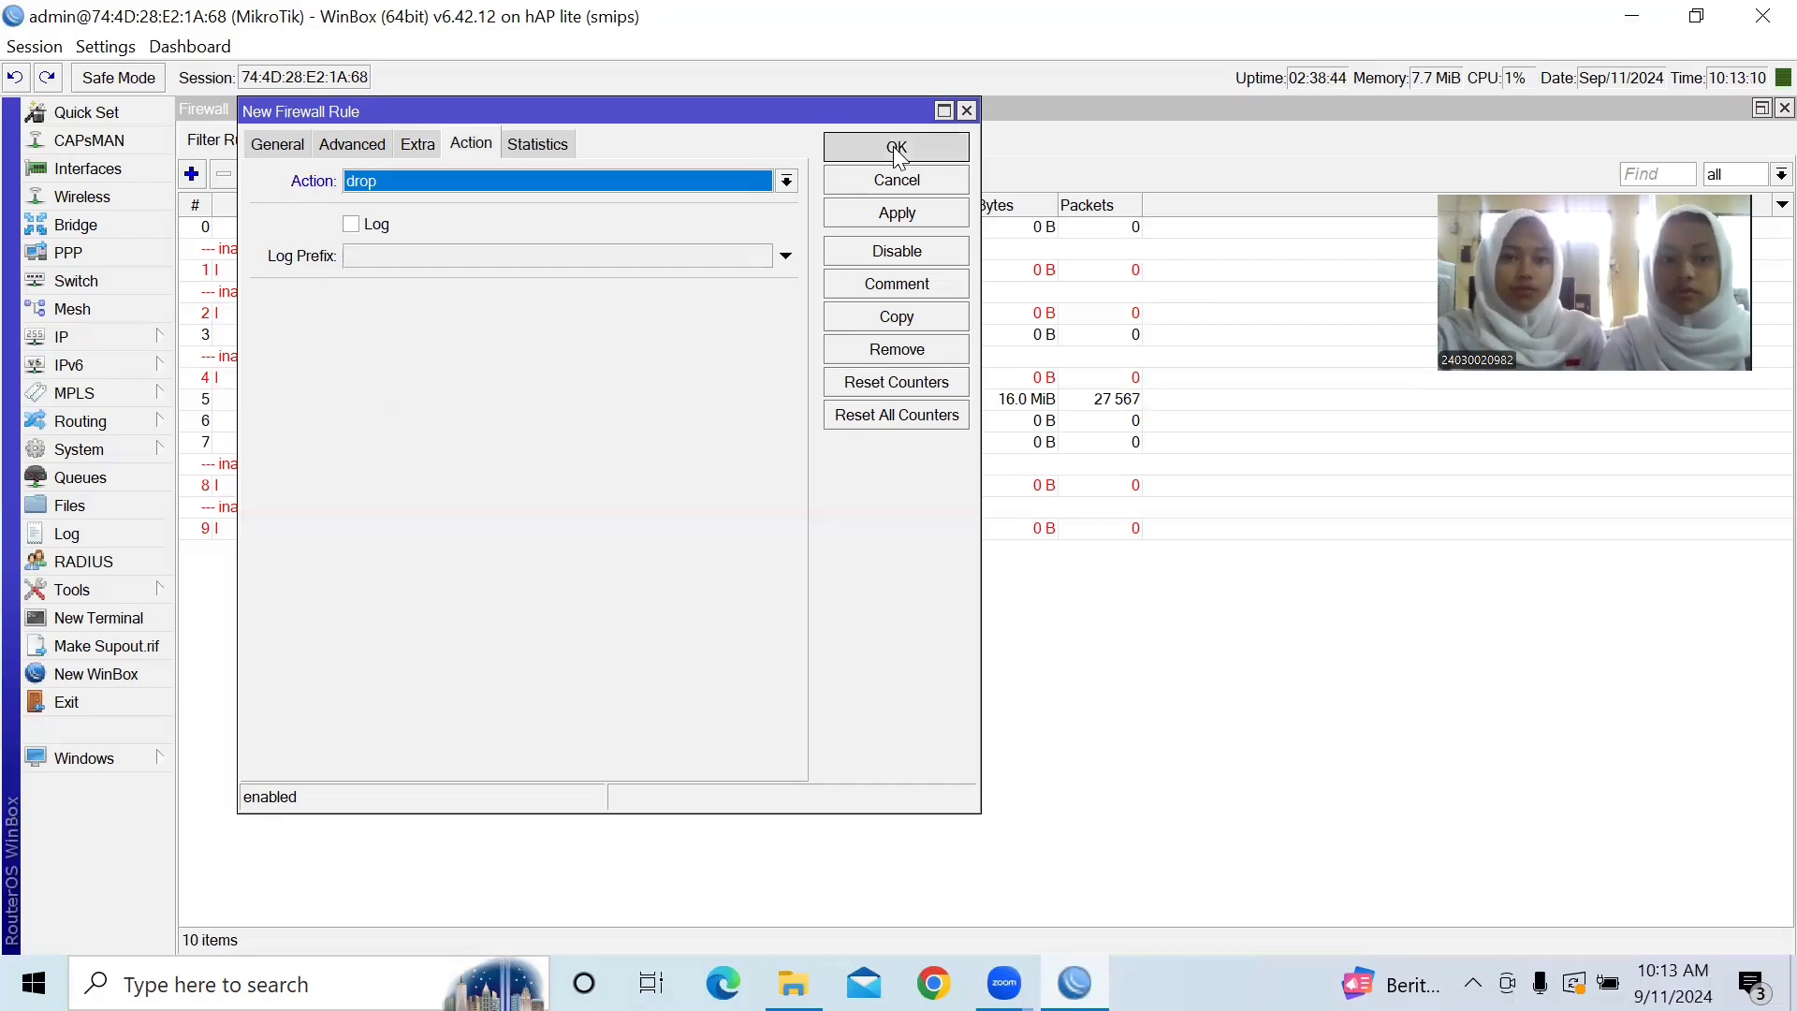
- Create one more forward-chain filter rule that matches the destination address list "ip-ml"
{"action": "left_click", "coordinate": [193, 172]}
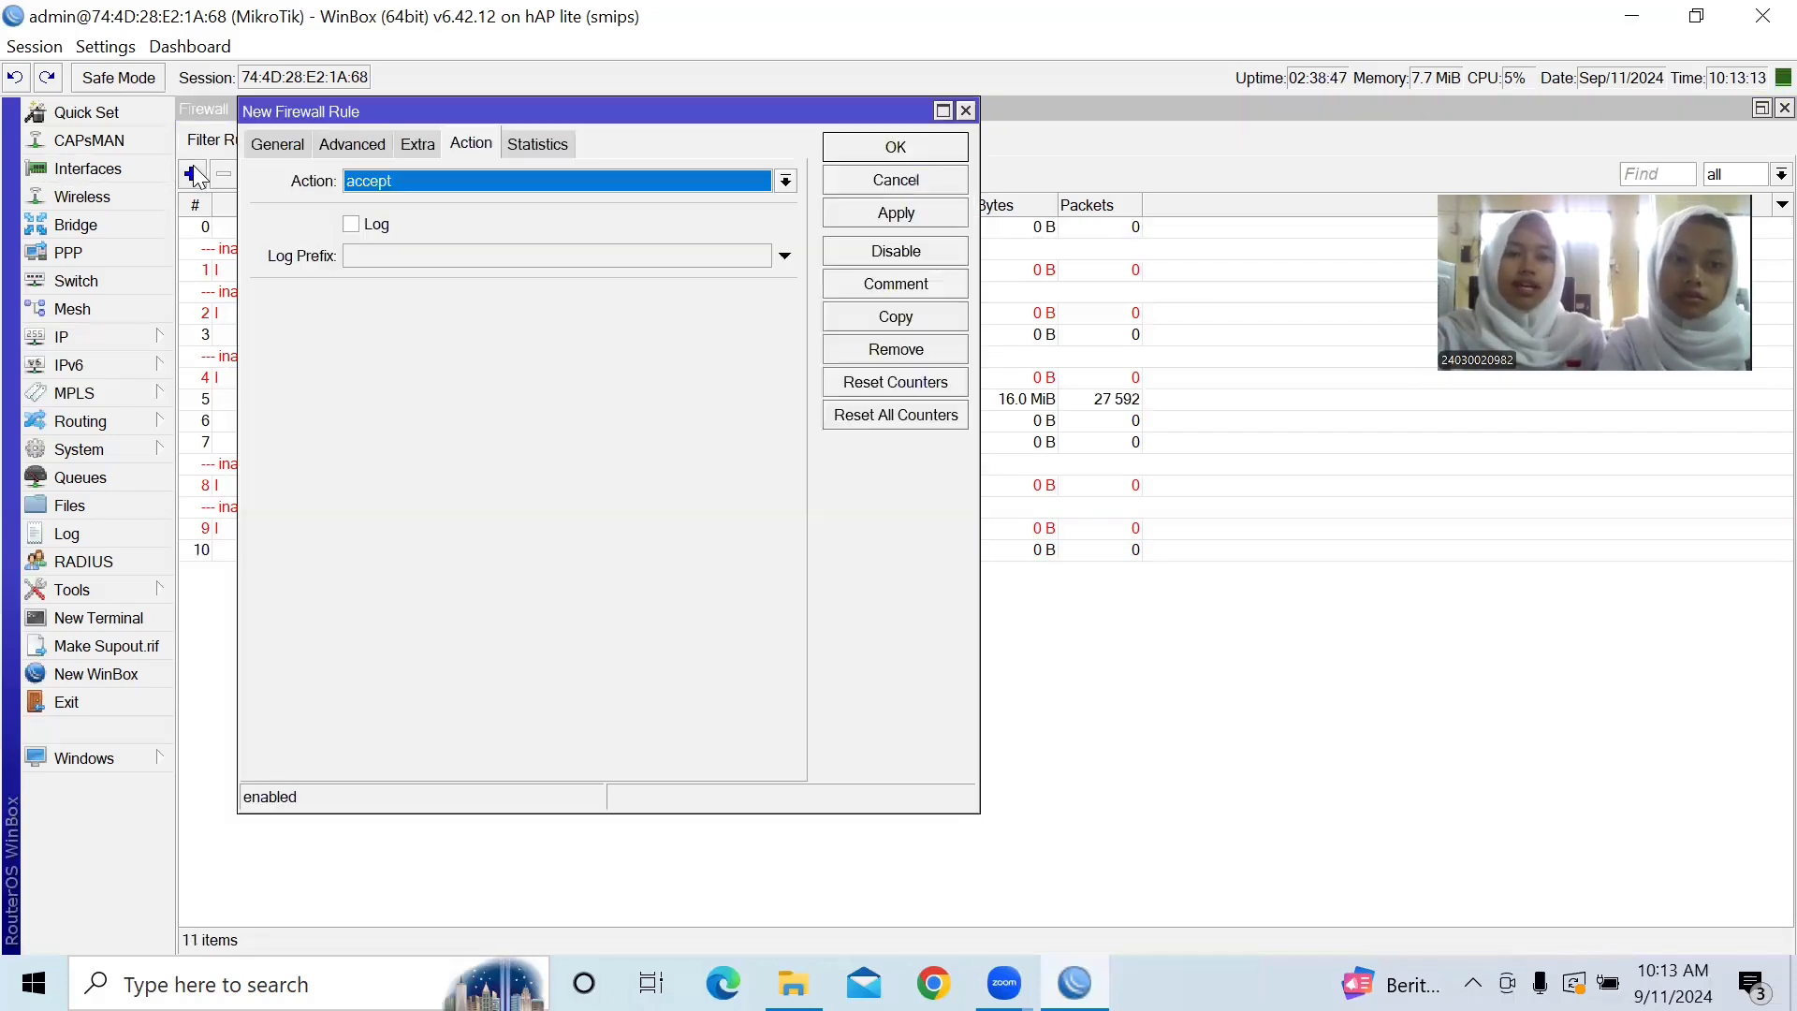
{"action": "left_click", "coordinate": [269, 150]}
{"action": "left_click", "coordinate": [353, 144]}
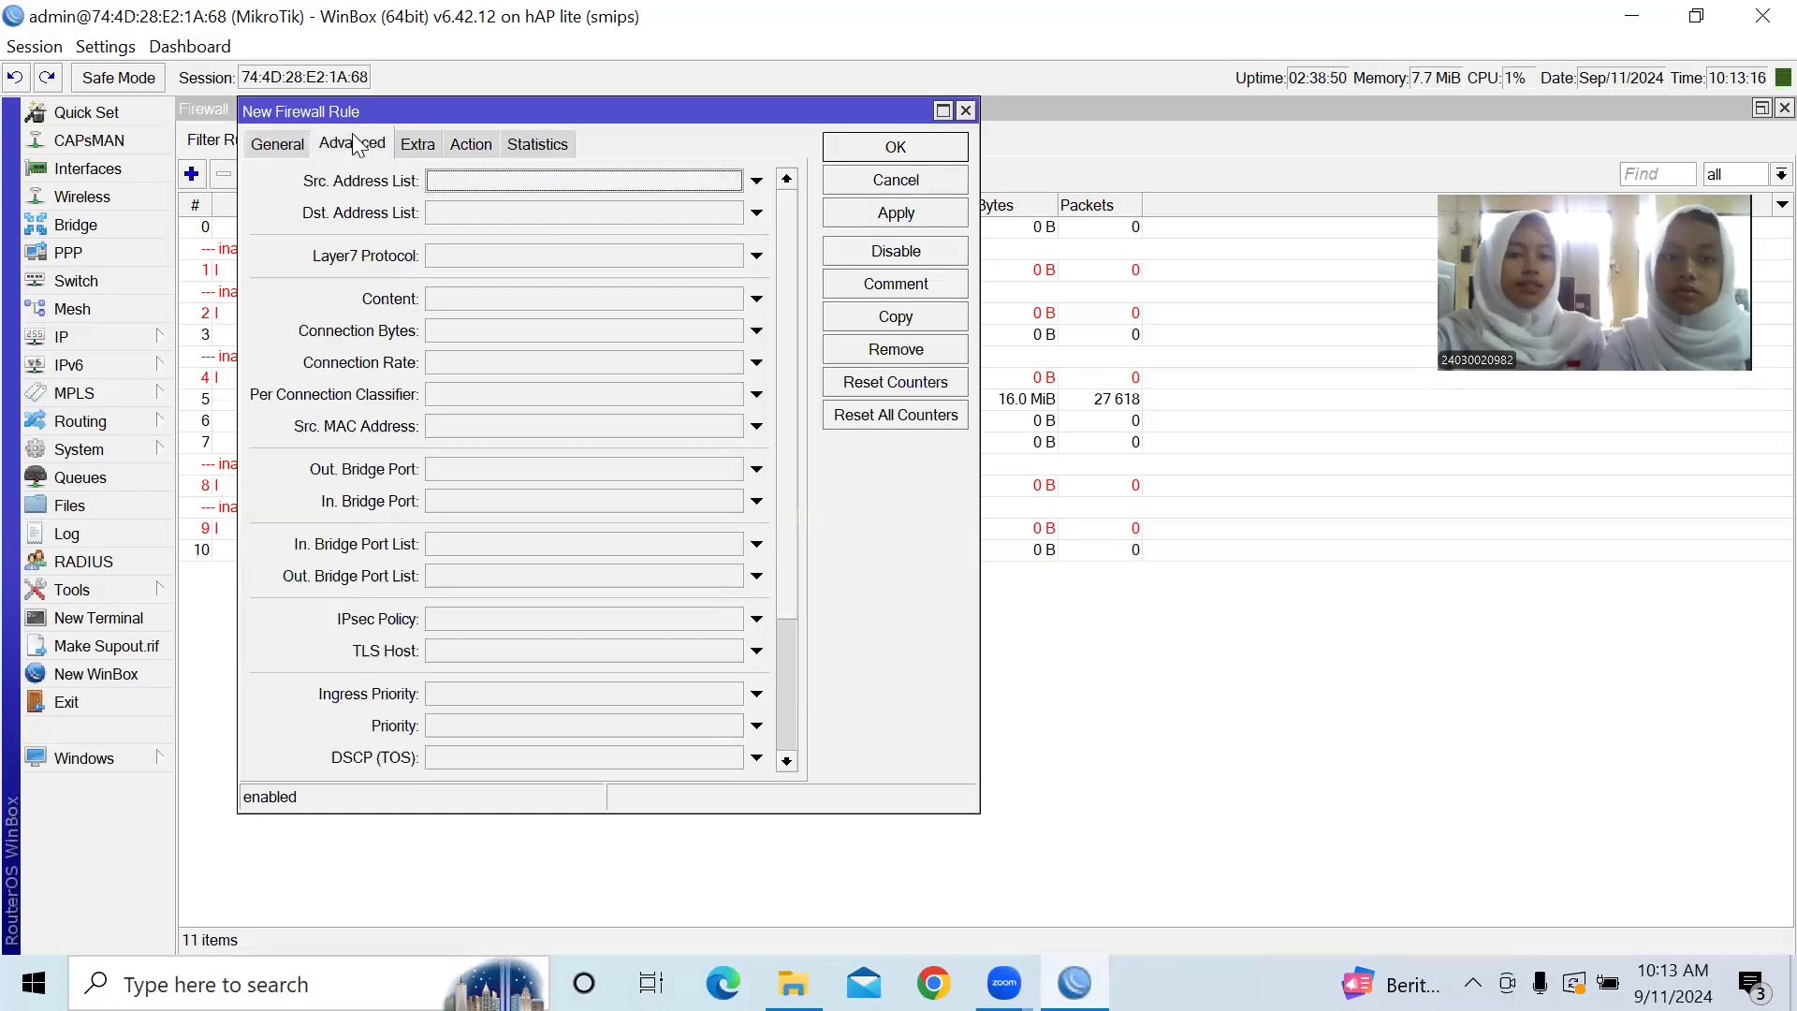
{"action": "left_click", "coordinate": [539, 215]}
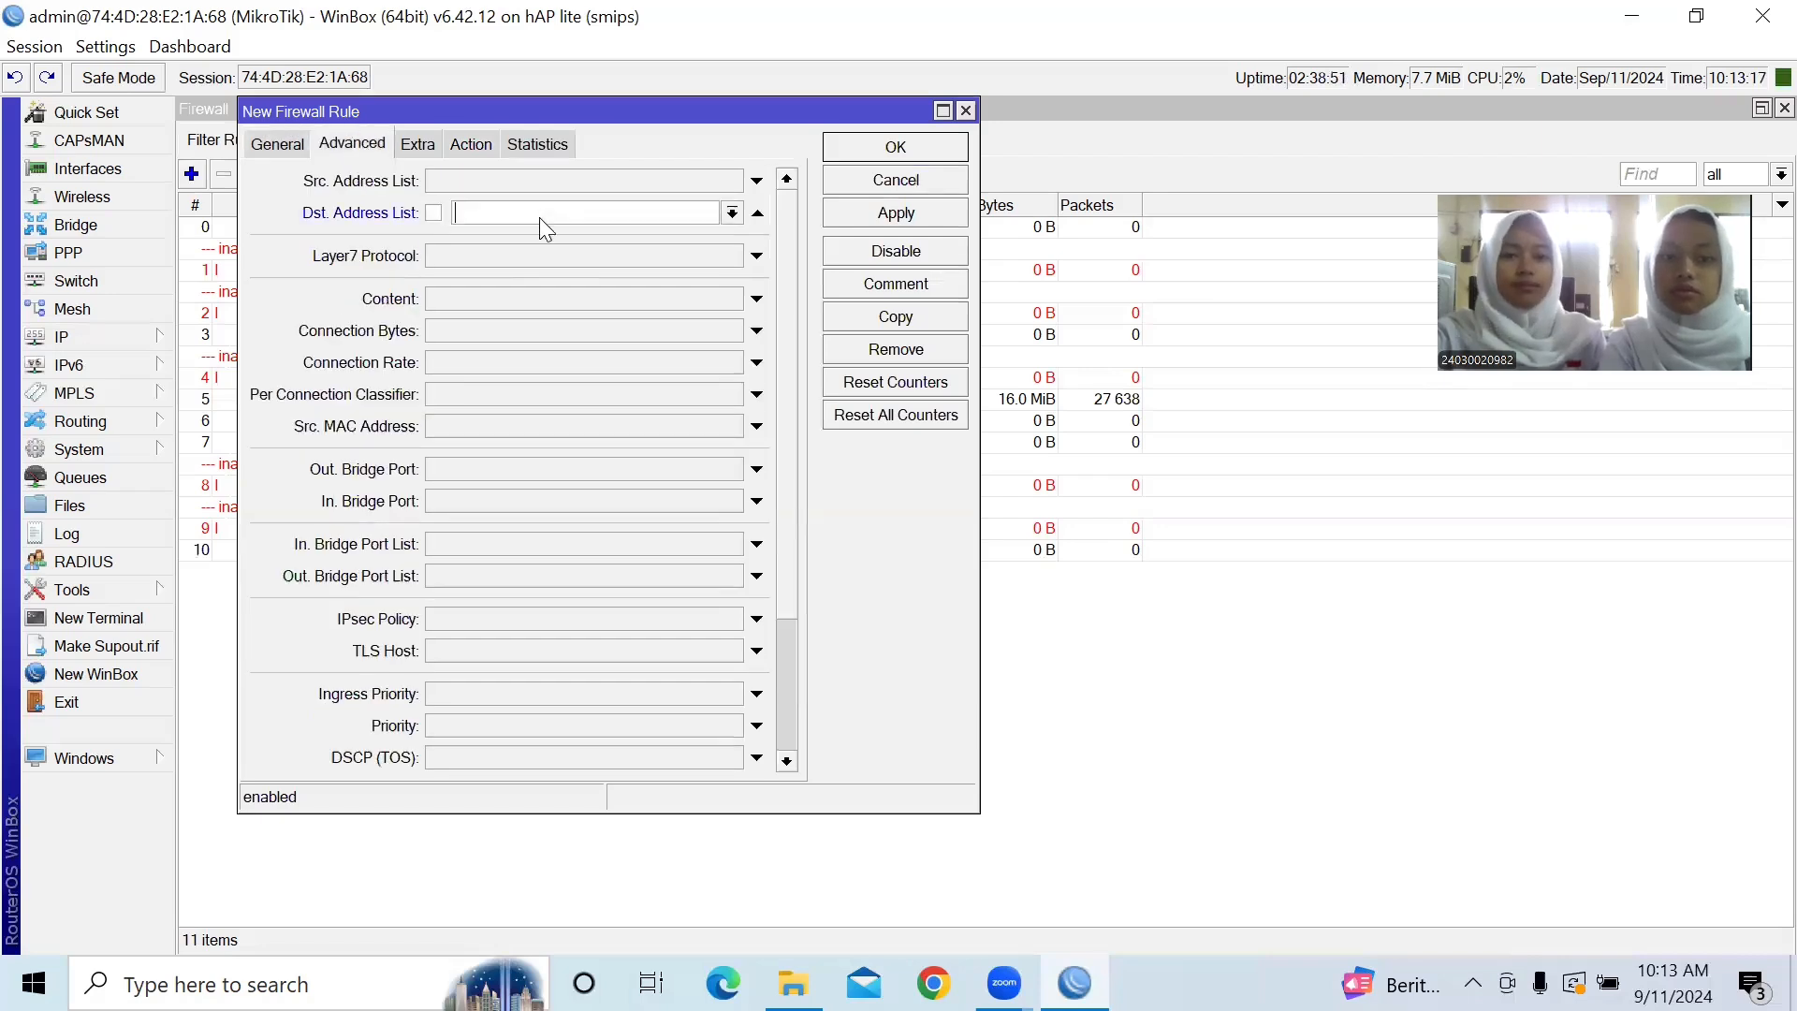
{"action": "left_click", "coordinate": [733, 214]}
{"action": "left_click", "coordinate": [619, 243]}
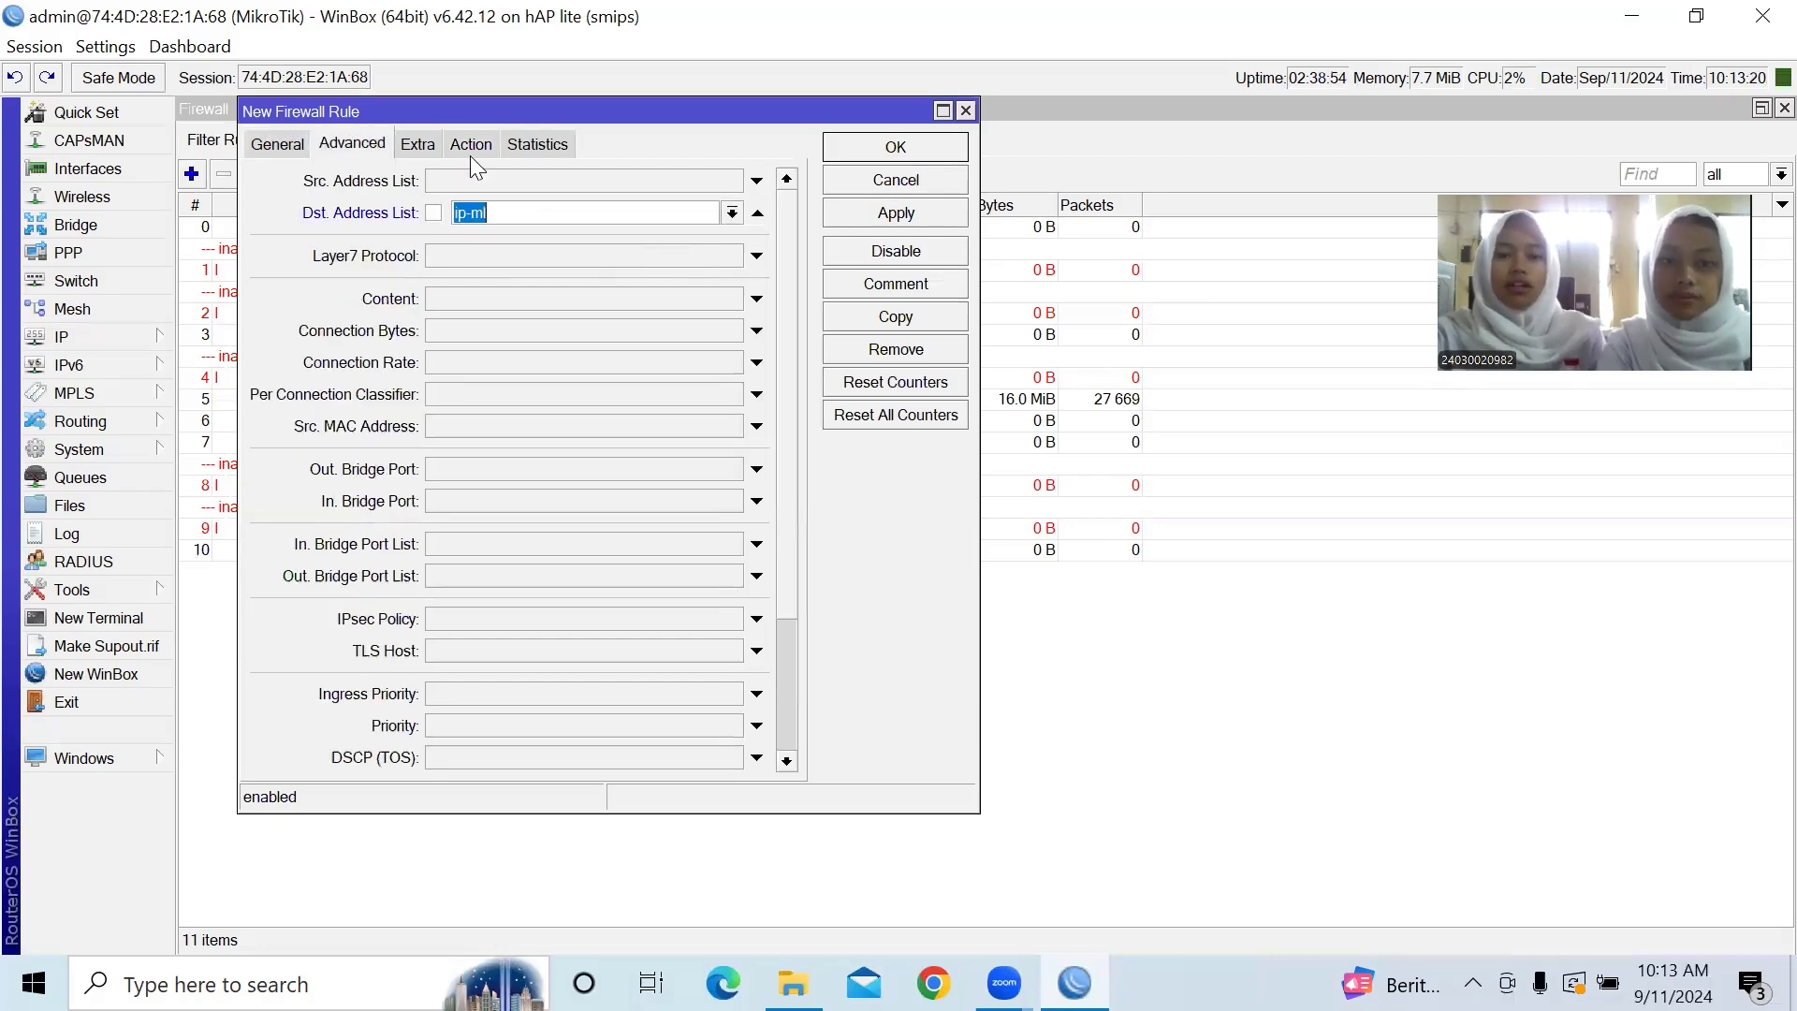
- Set the start of this rule's time range to 14:01:00
{"action": "left_click", "coordinate": [408, 150]}
{"action": "left_click", "coordinate": [341, 281]}
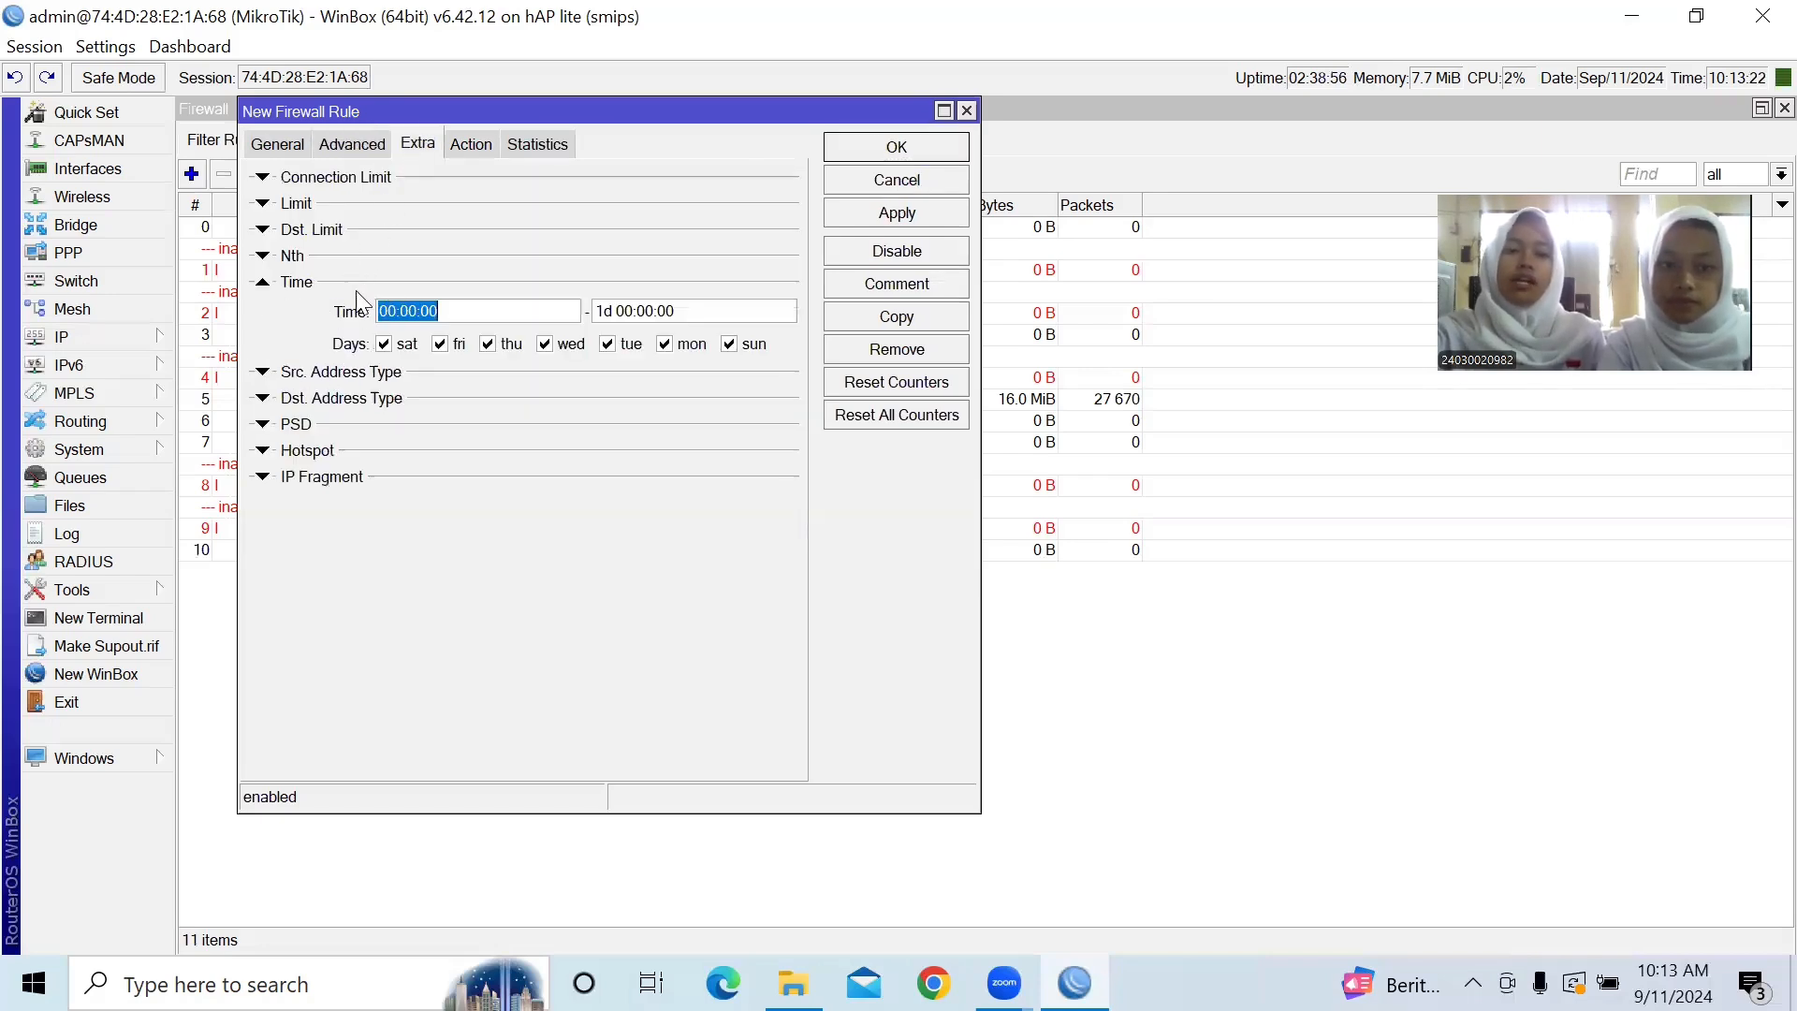
{"action": "left_click", "coordinate": [396, 314]}
{"action": "key", "text": "BackSpace"}
{"action": "key", "text": "BackSpace"}
{"action": "type", "text": "14:01"}
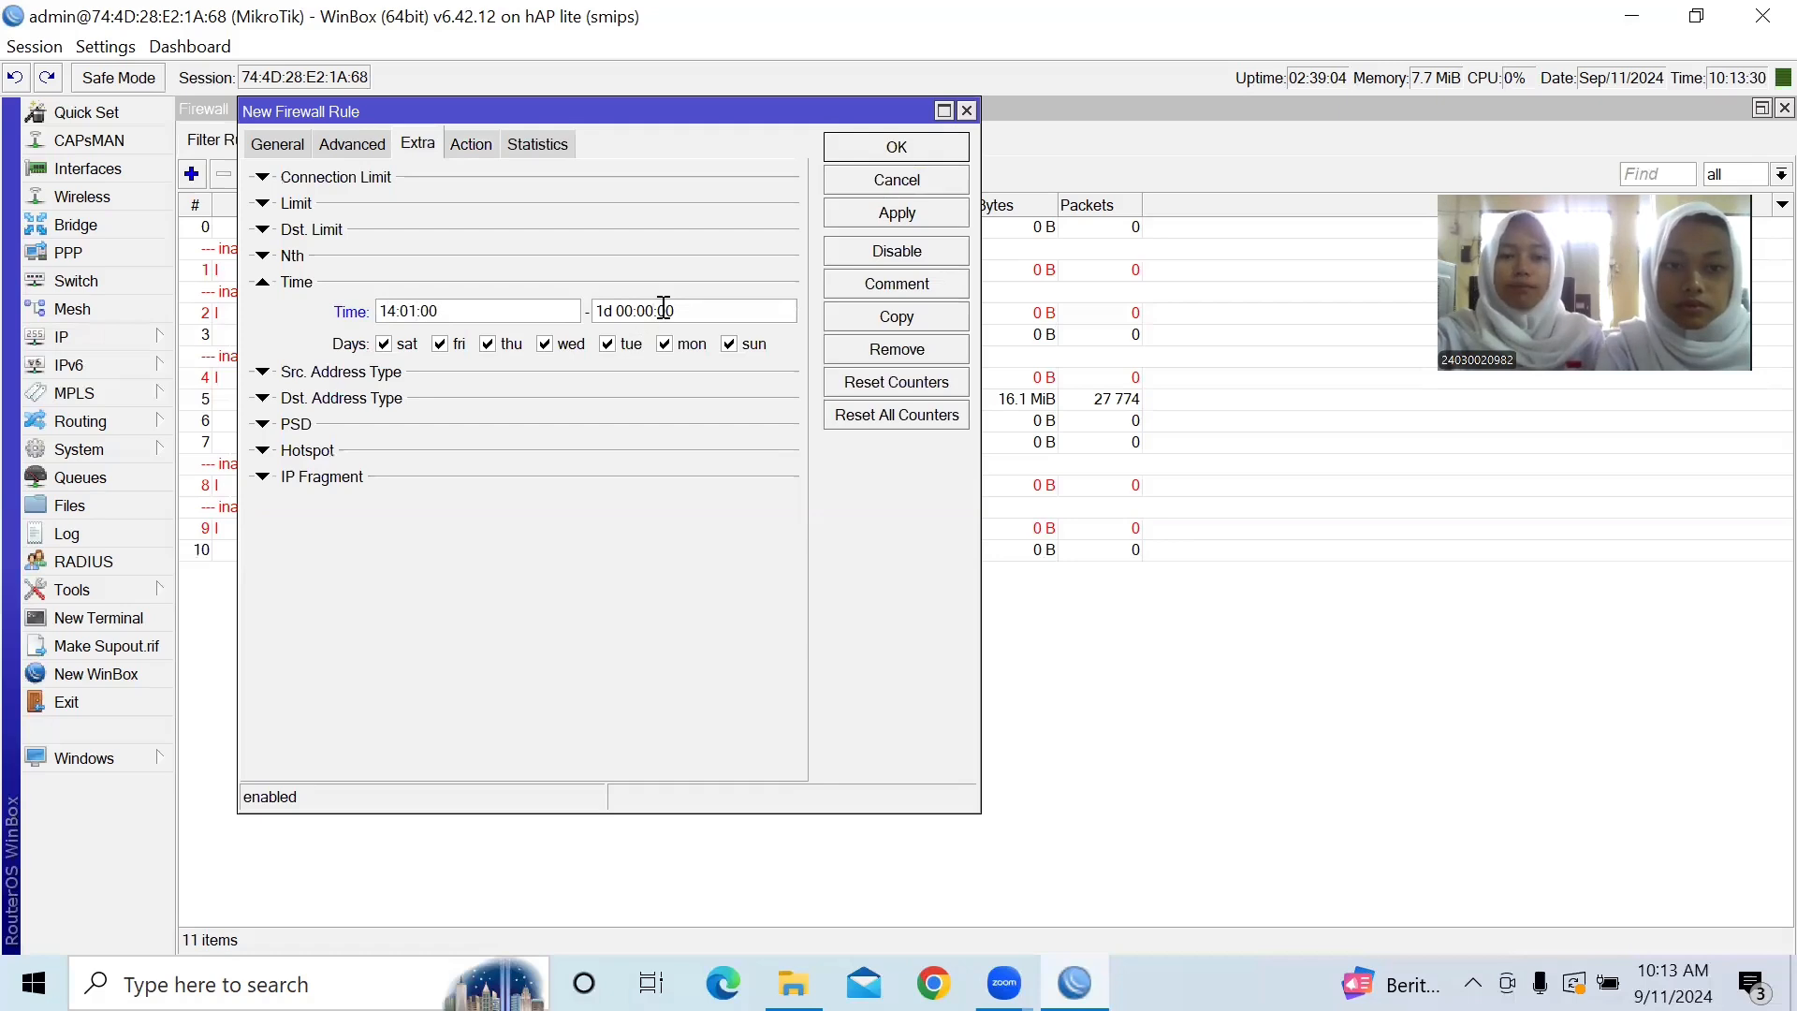
- Set the end of the rule's time range to 06:59:00 and exclude Sunday and Saturday
{"action": "key", "text": "BackSpace"}
{"action": "key", "text": "BackSpace"}
{"action": "key", "text": "BackSpace"}
{"action": "key", "text": "BackSpace"}
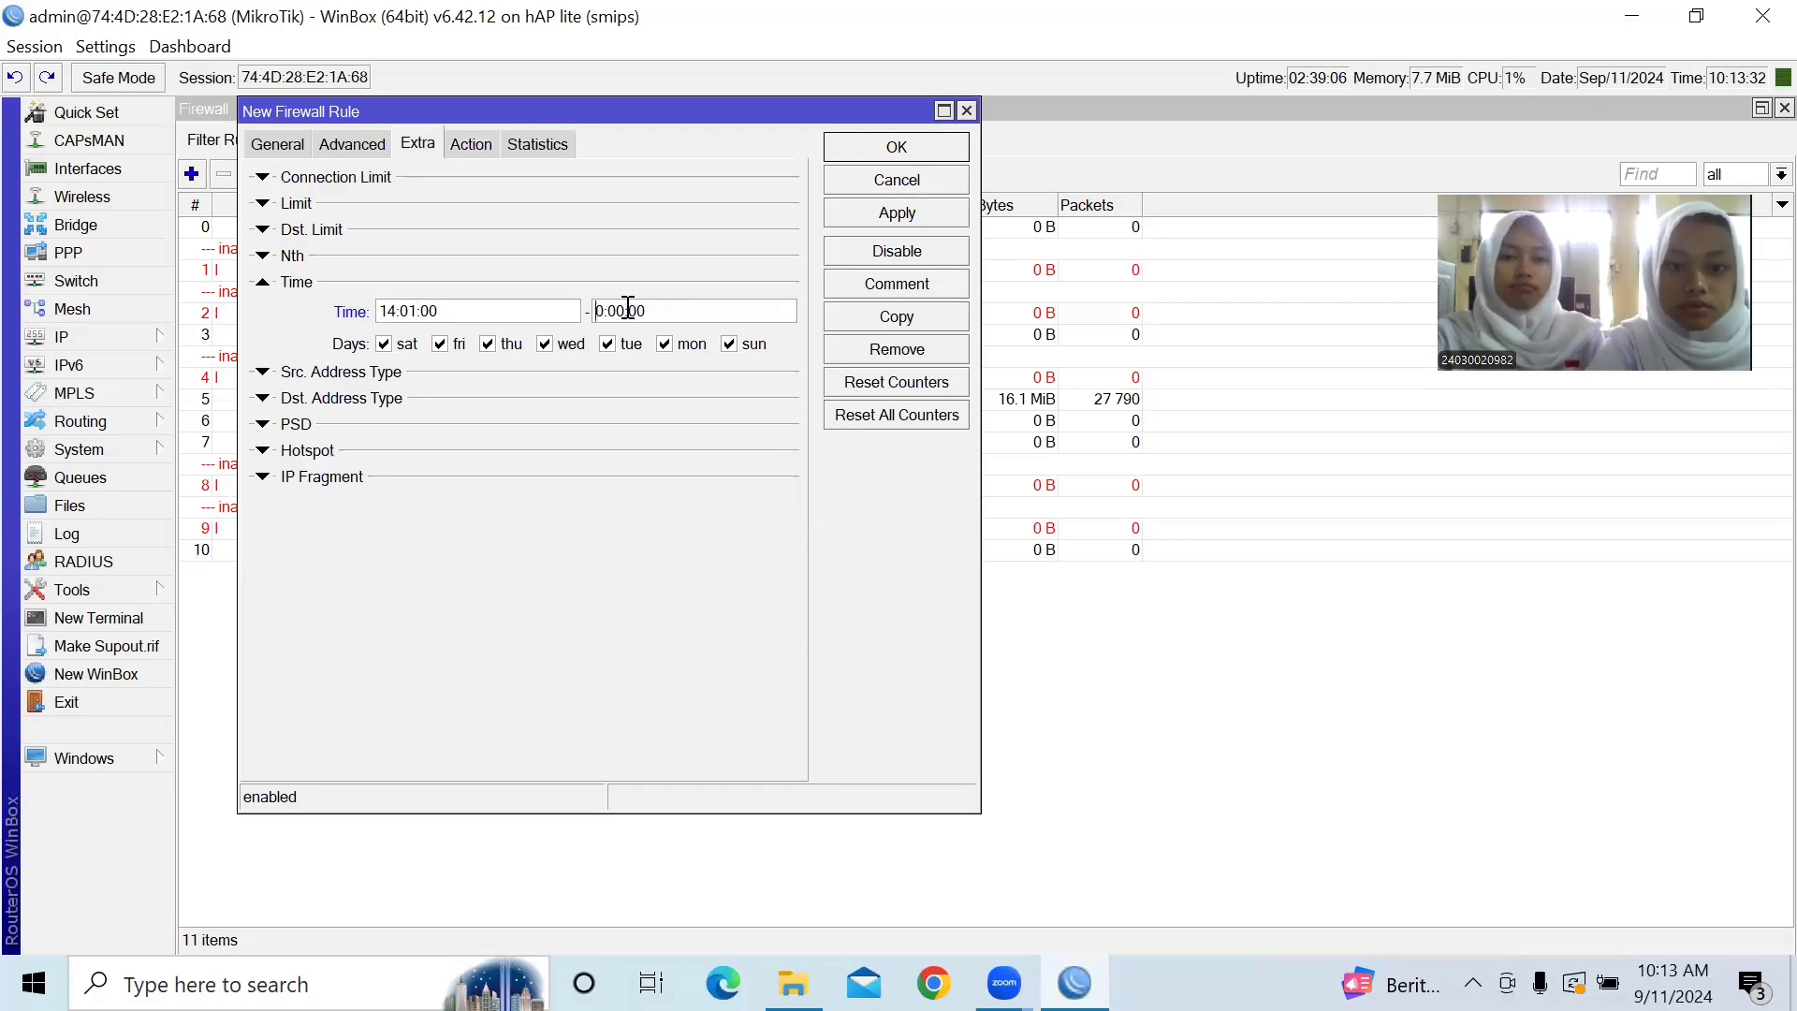
{"action": "key", "text": "Delete"}
{"action": "key", "text": "Delete"}
{"action": "type", "text": "06:"}
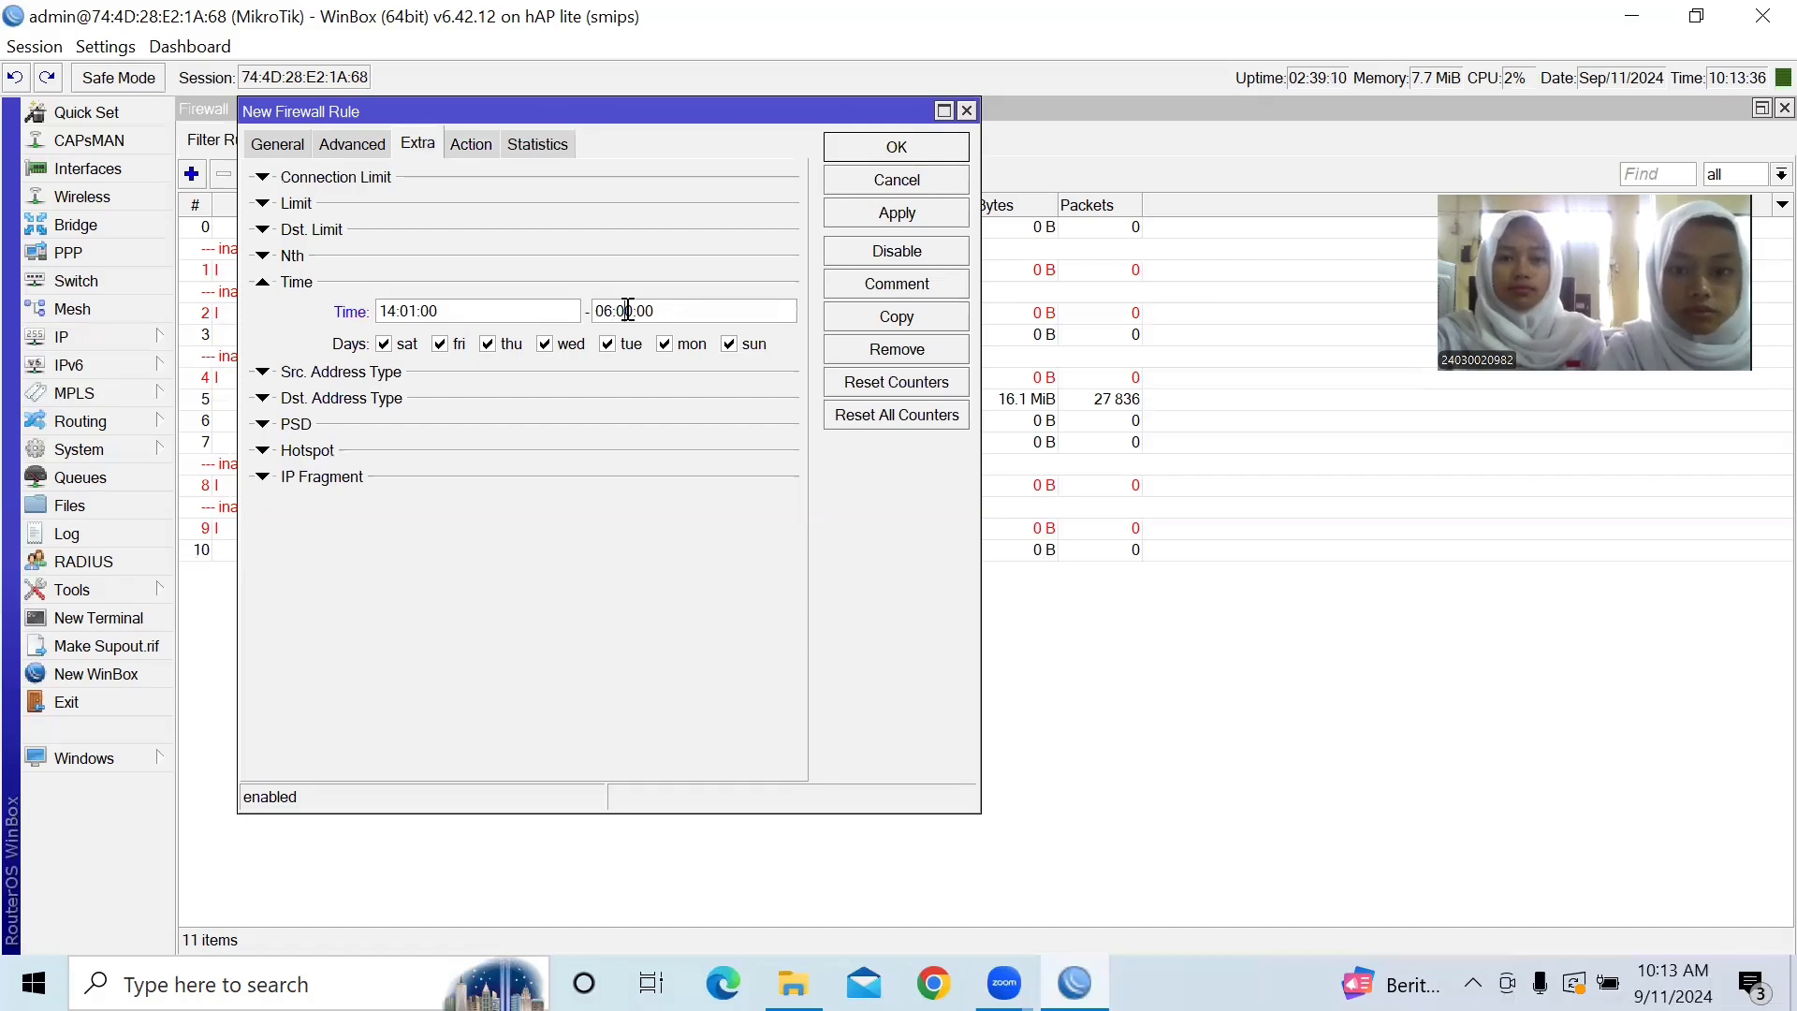
{"action": "type", "text": "59"}
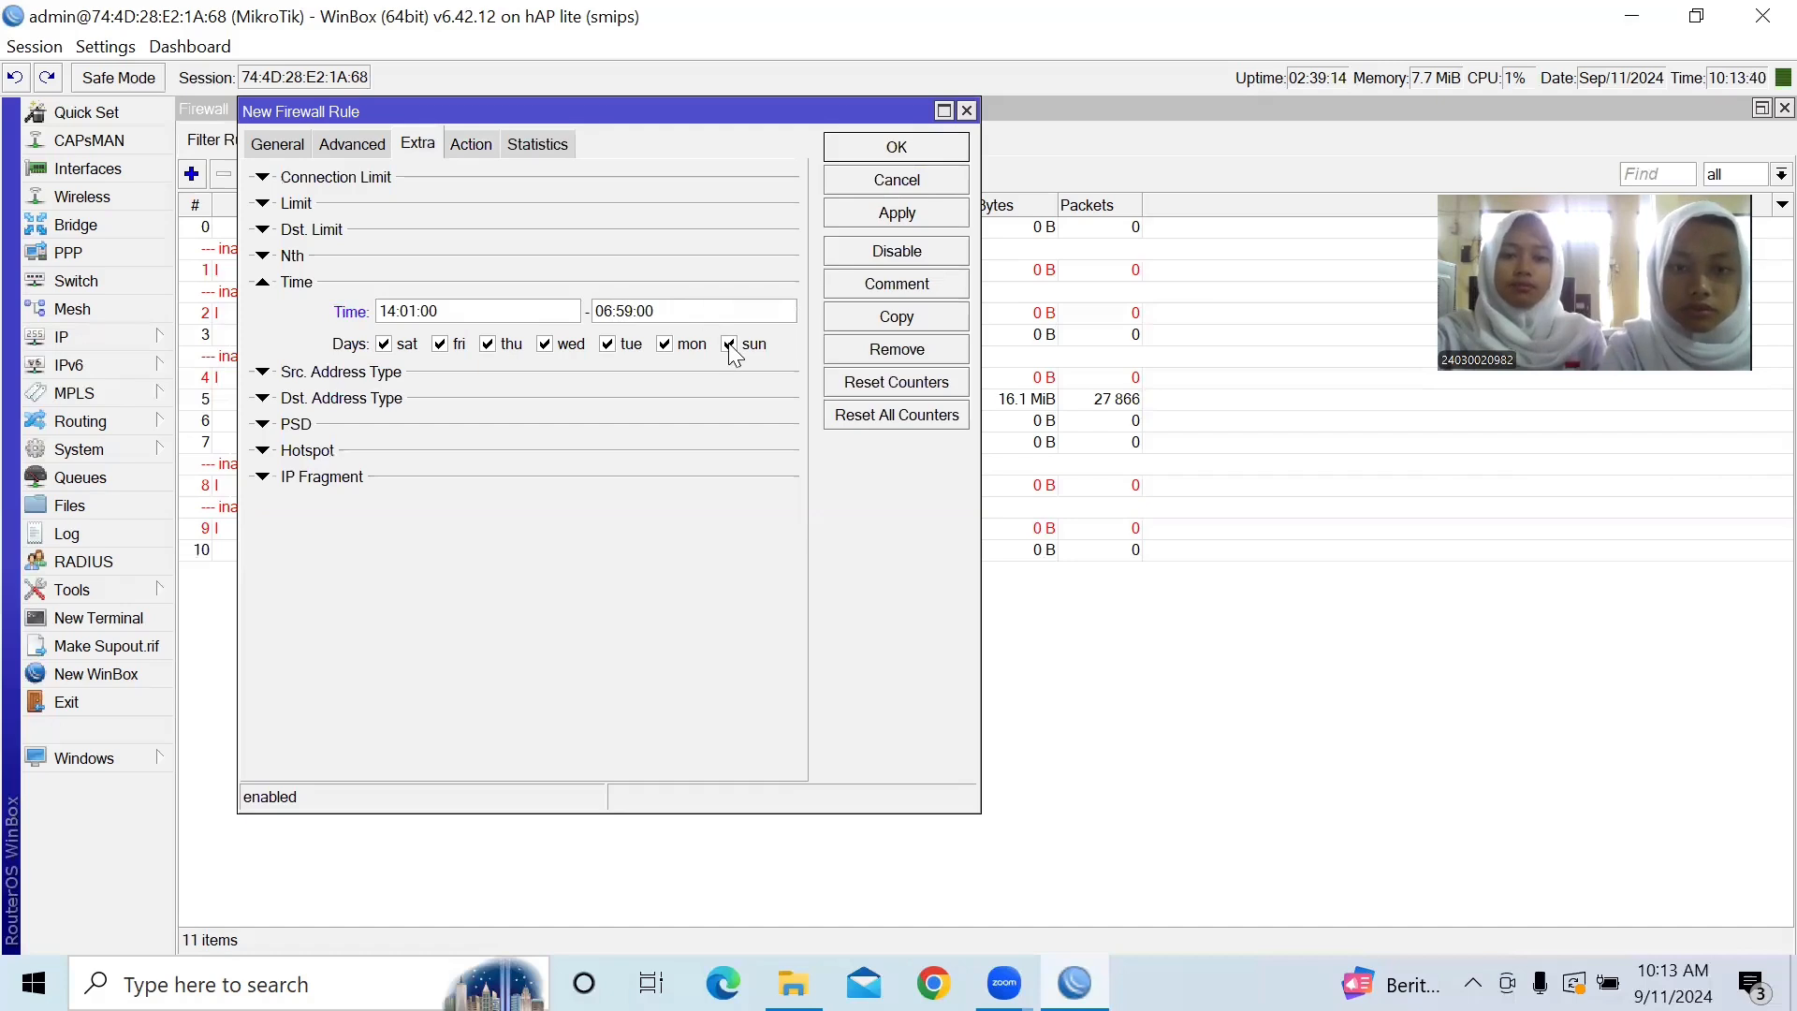
{"action": "left_click", "coordinate": [386, 344]}
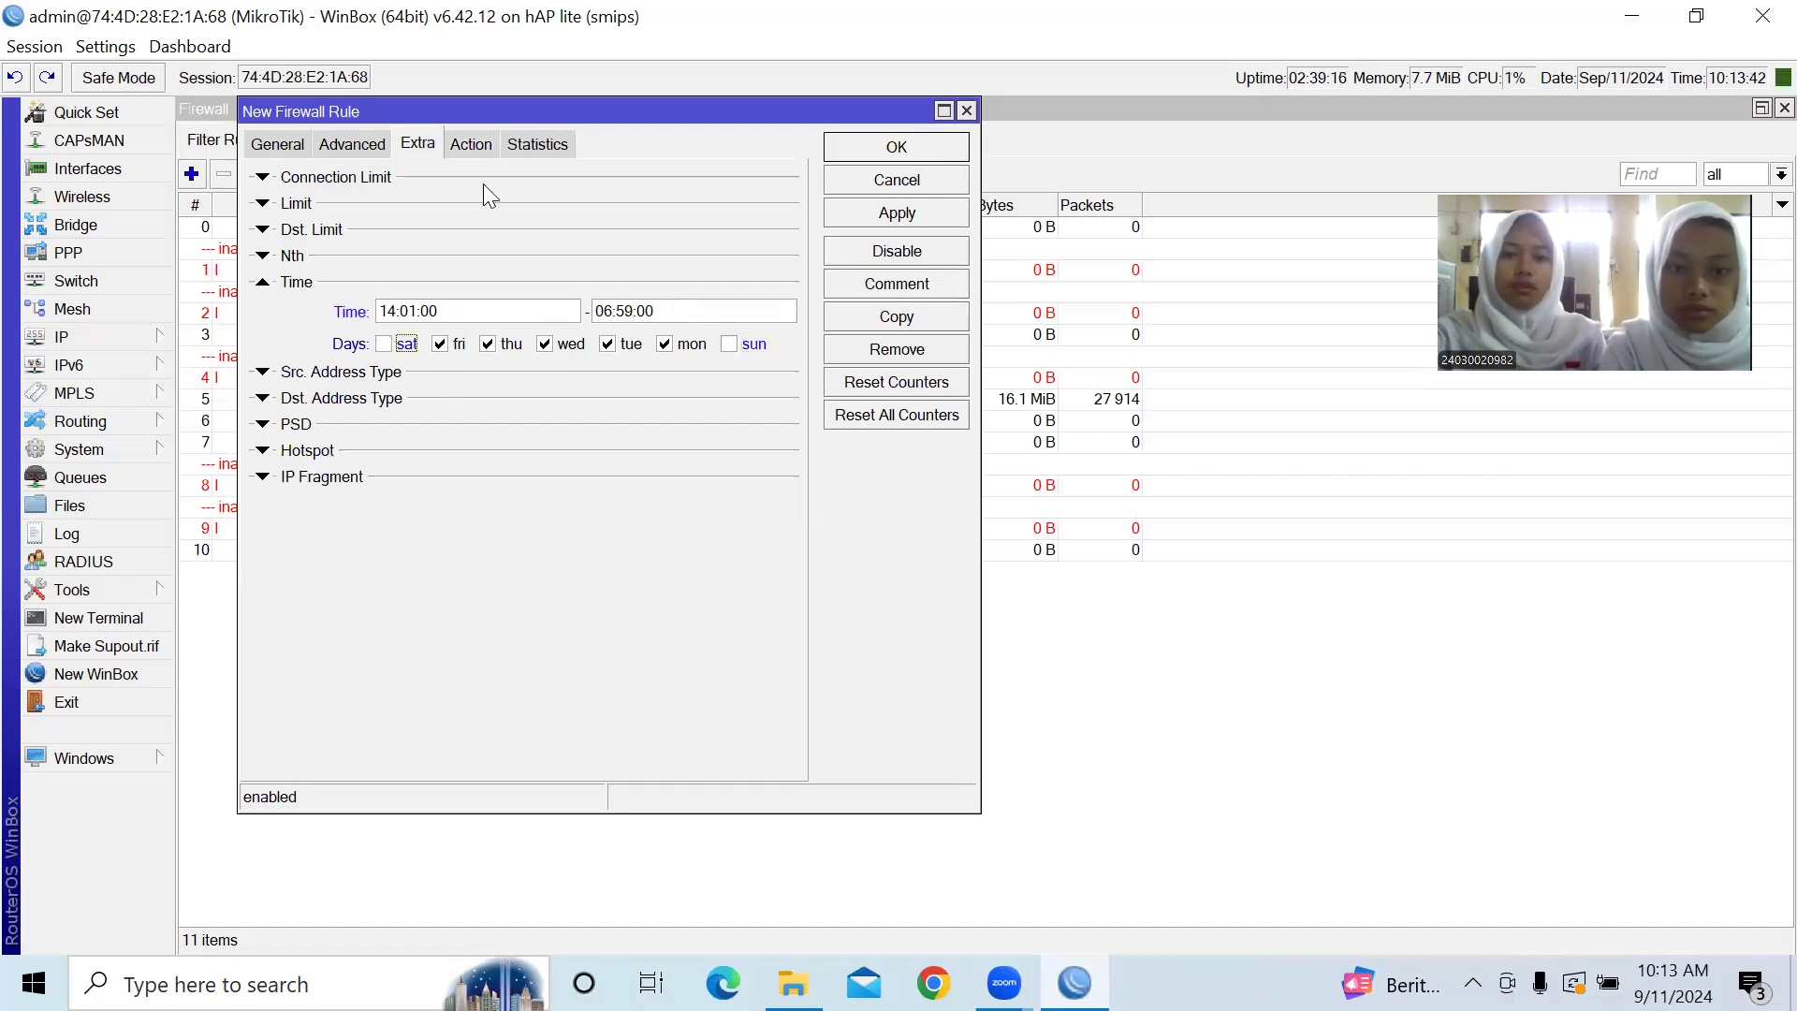
- Keep accept as the action of the 14:01:00 to 06:59:00 rule and save it
{"action": "left_click", "coordinate": [473, 144]}
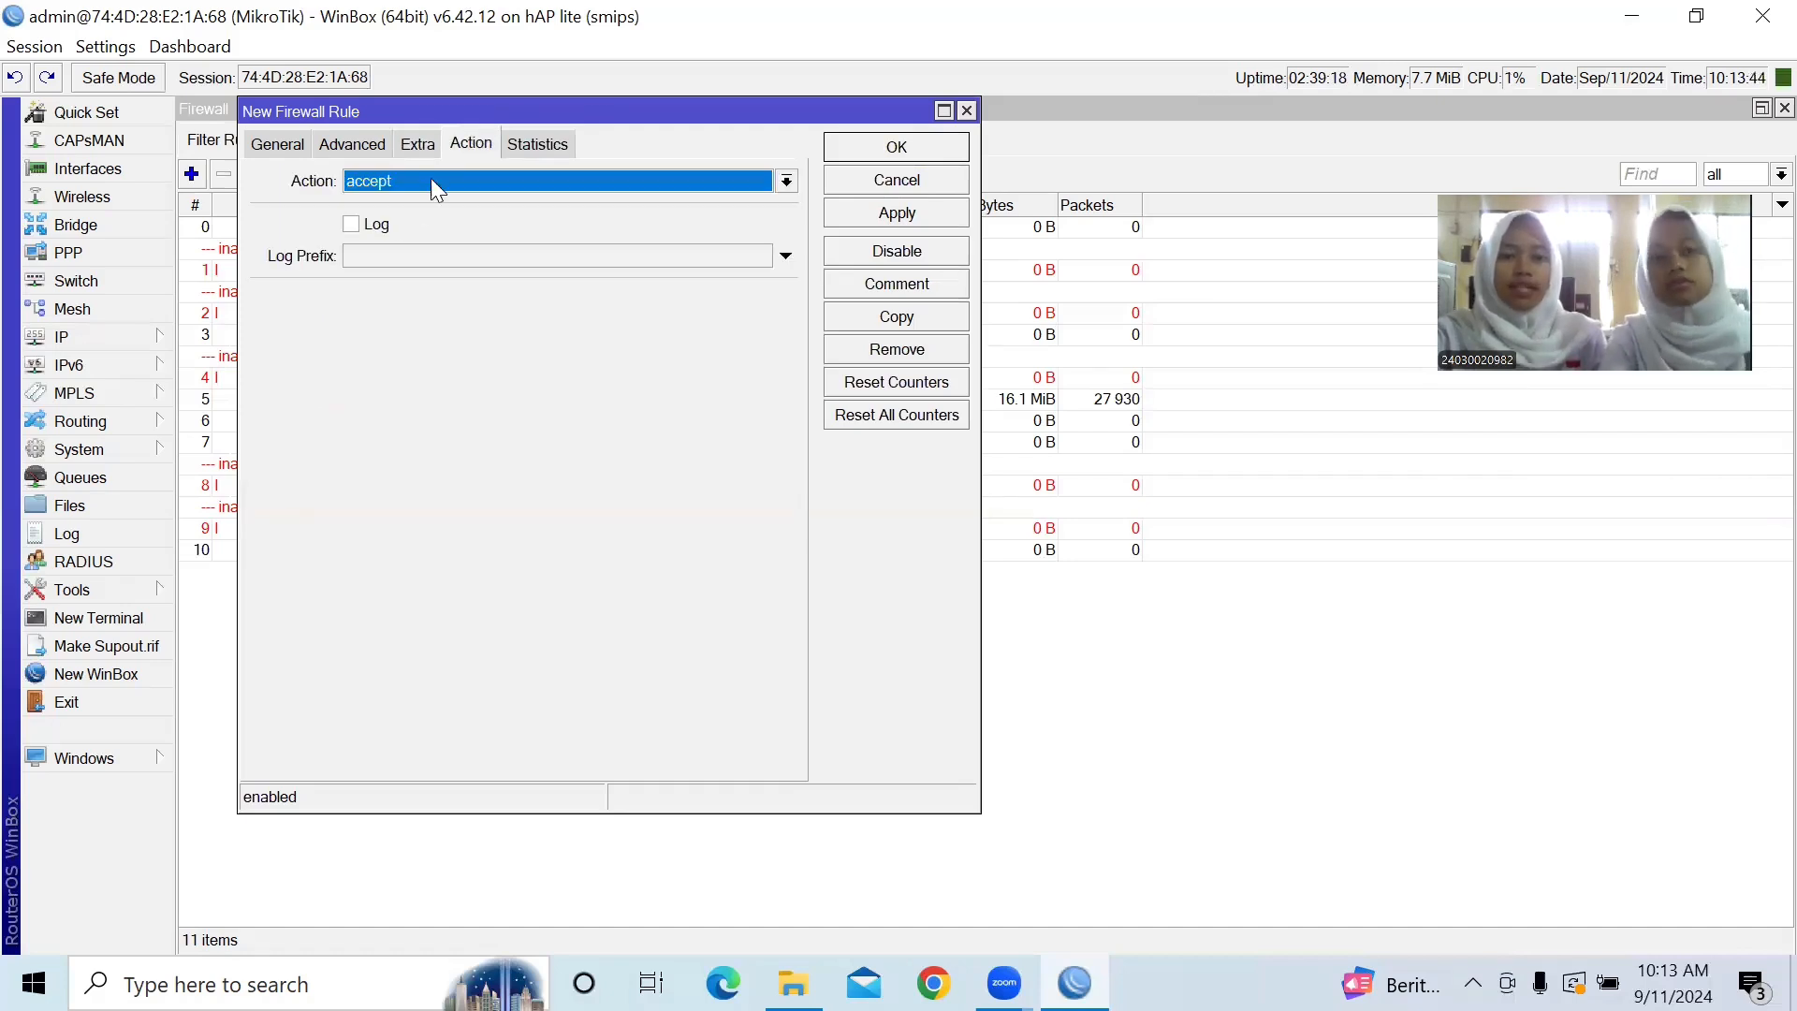
{"action": "left_click", "coordinate": [896, 147]}
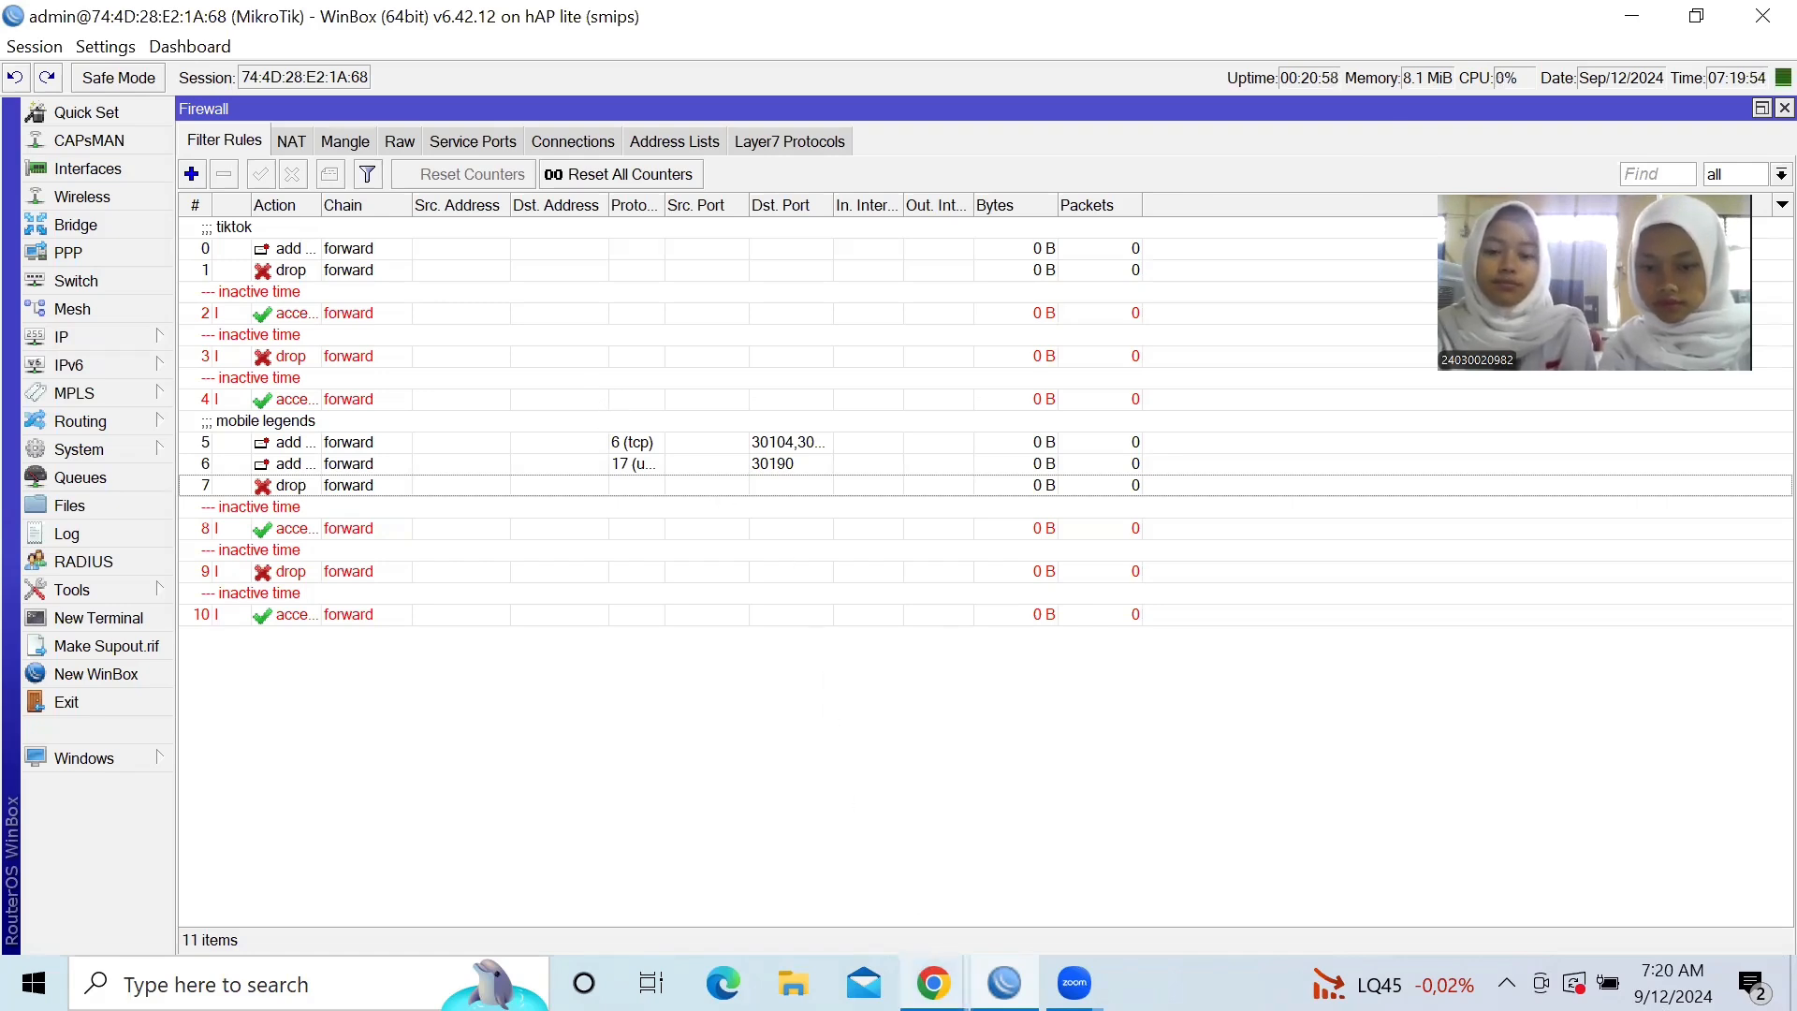
- Switch to Chrome to check access to tiktok.com, and return to the firewall filter rules in WinBox
{"action": "left_click", "coordinate": [932, 982]}
{"action": "left_click", "coordinate": [770, 849]}
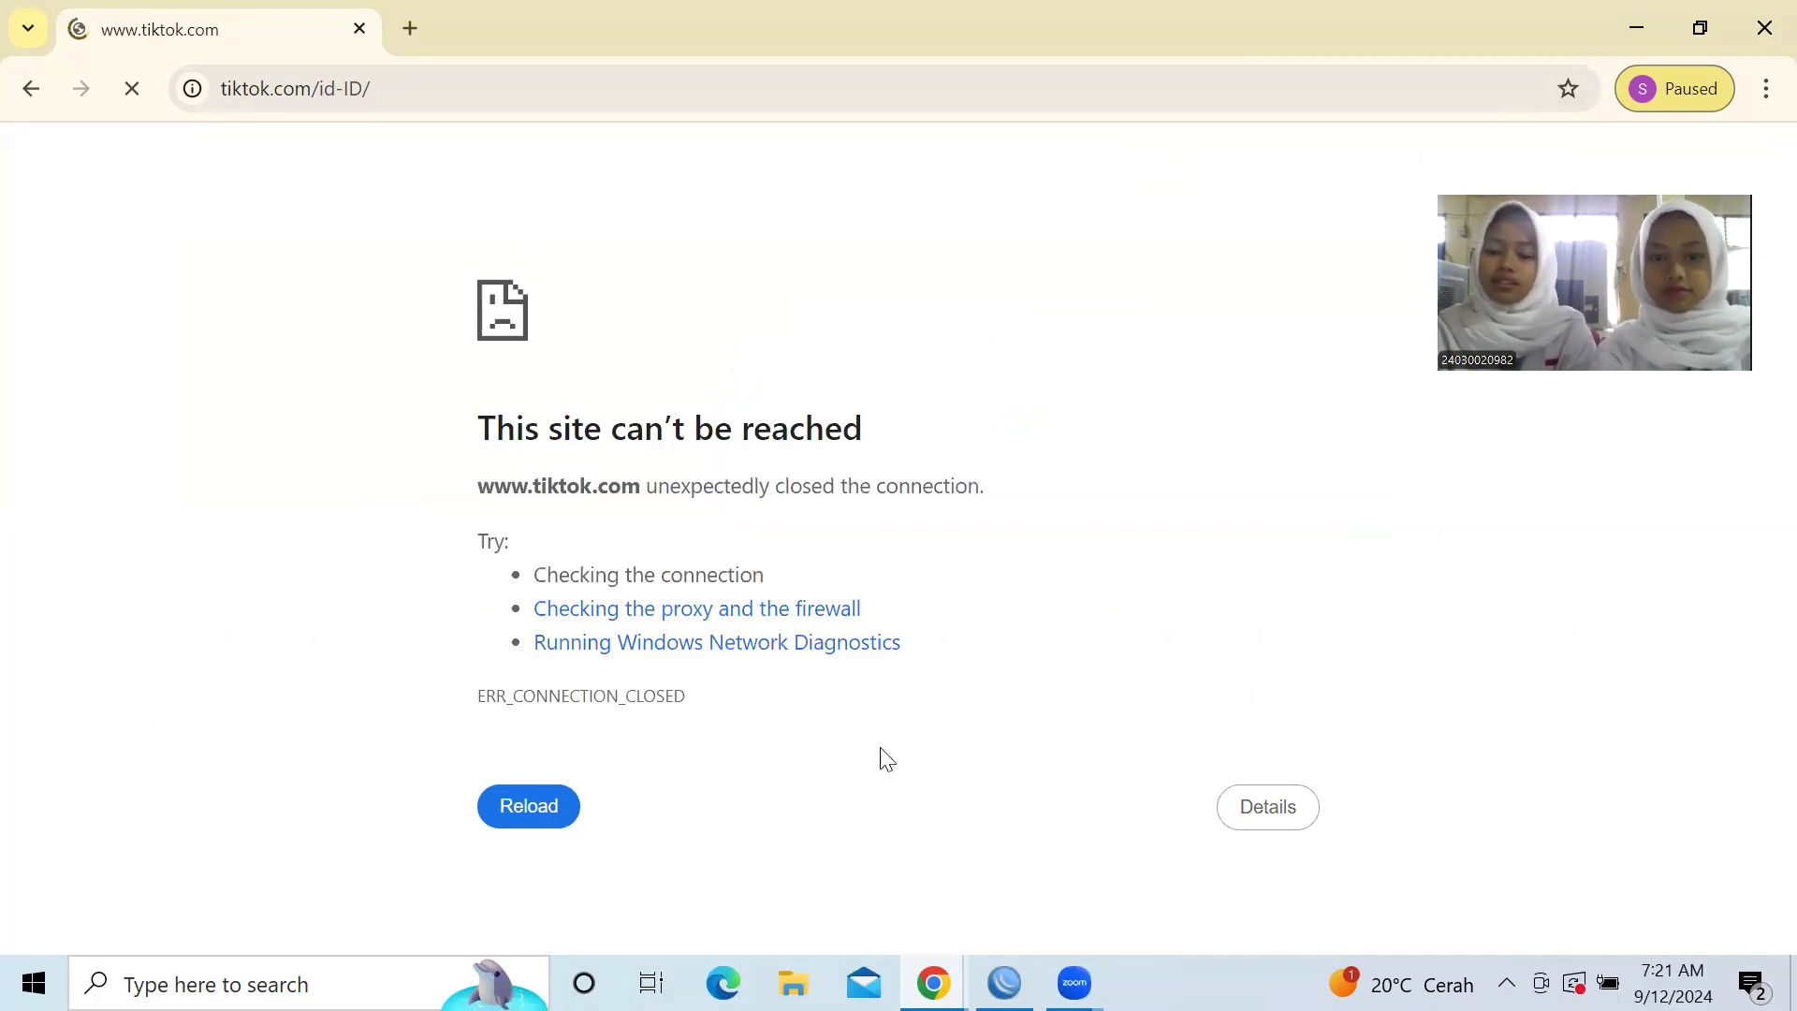
{"action": "mouse_move", "coordinate": [1004, 983]}
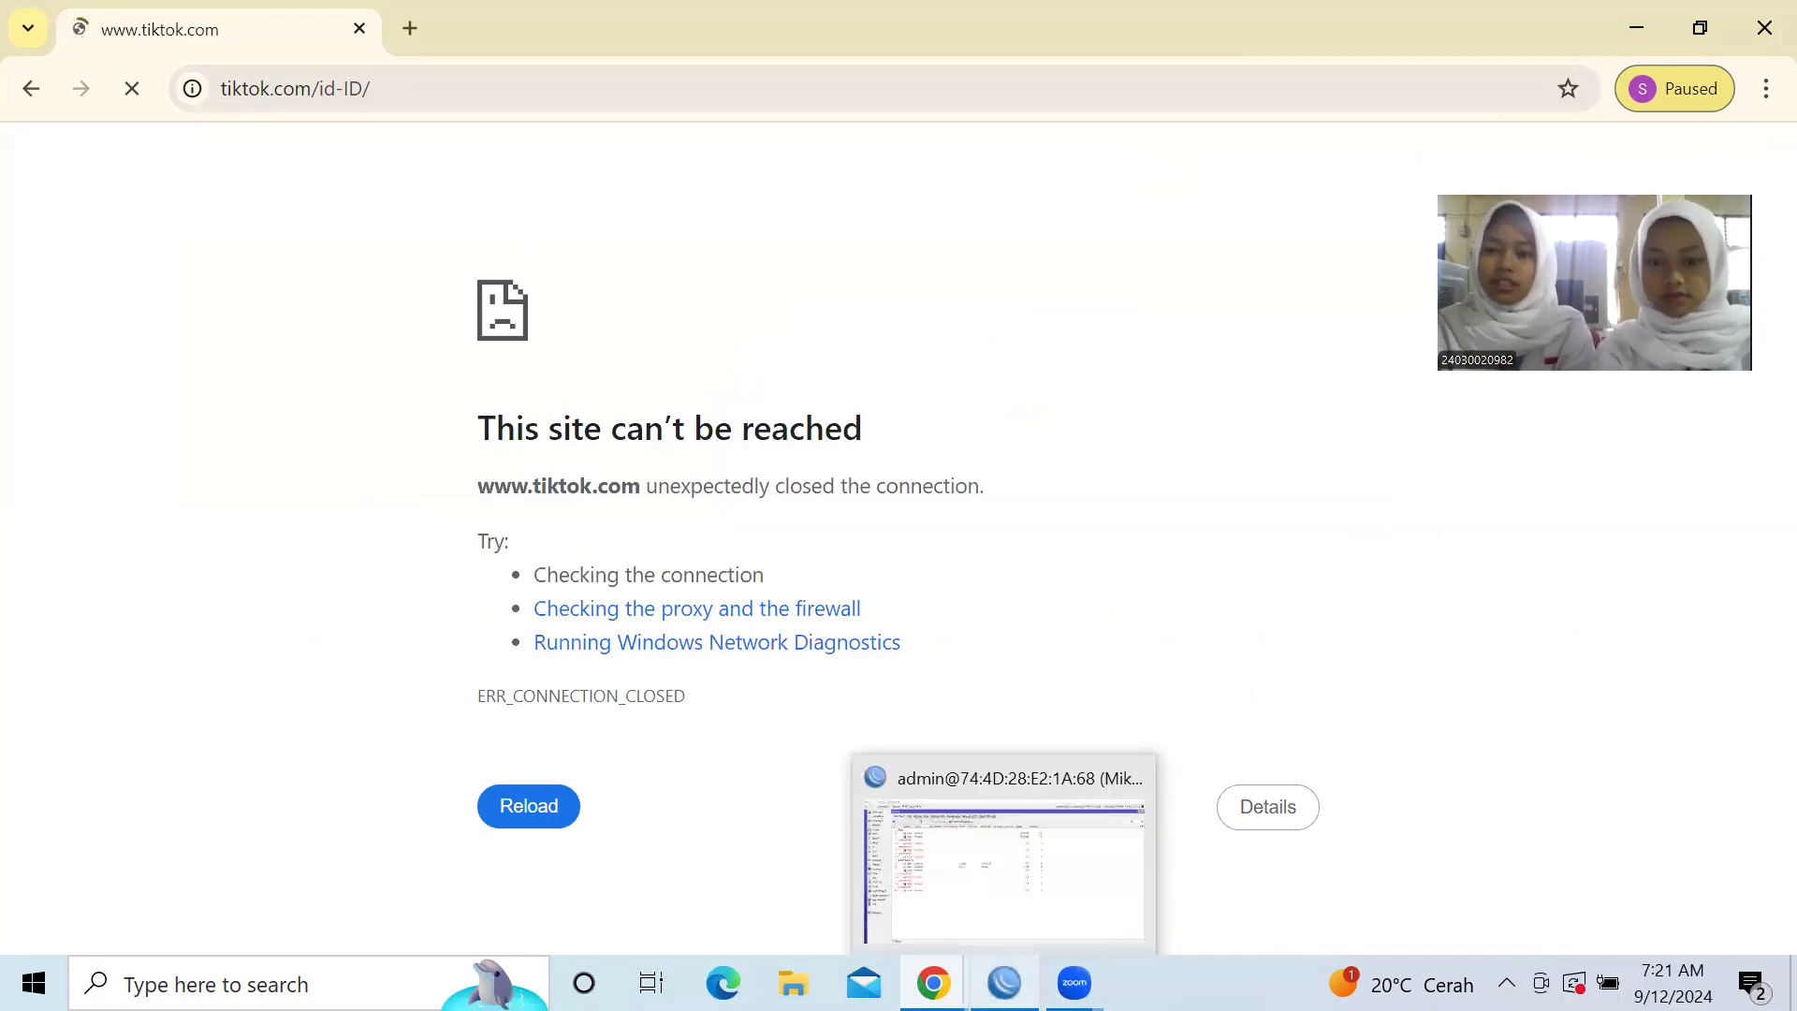
{"action": "left_click", "coordinate": [1002, 856]}
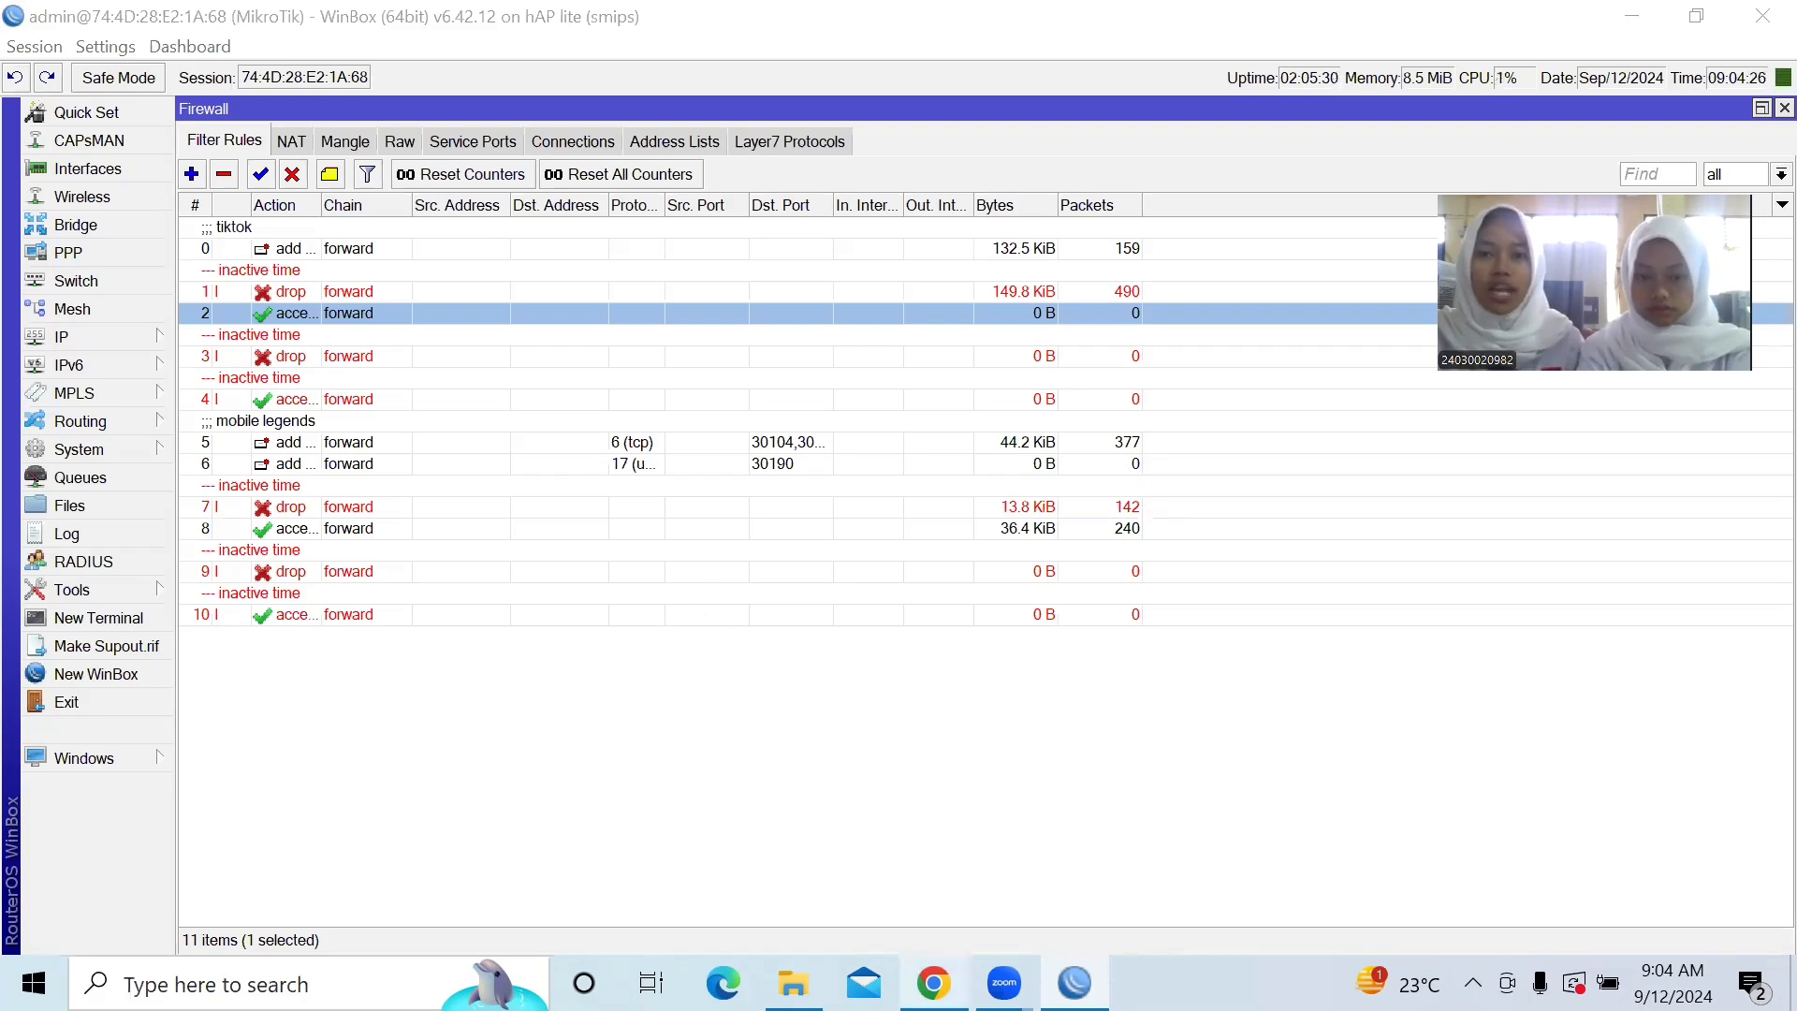
- Switch to Chrome to test the TikTok shortcut, and return to WinBox to check the traffic counters of the TikTok and Mobile Legends accept rules
{"action": "mouse_move", "coordinate": [933, 983]}
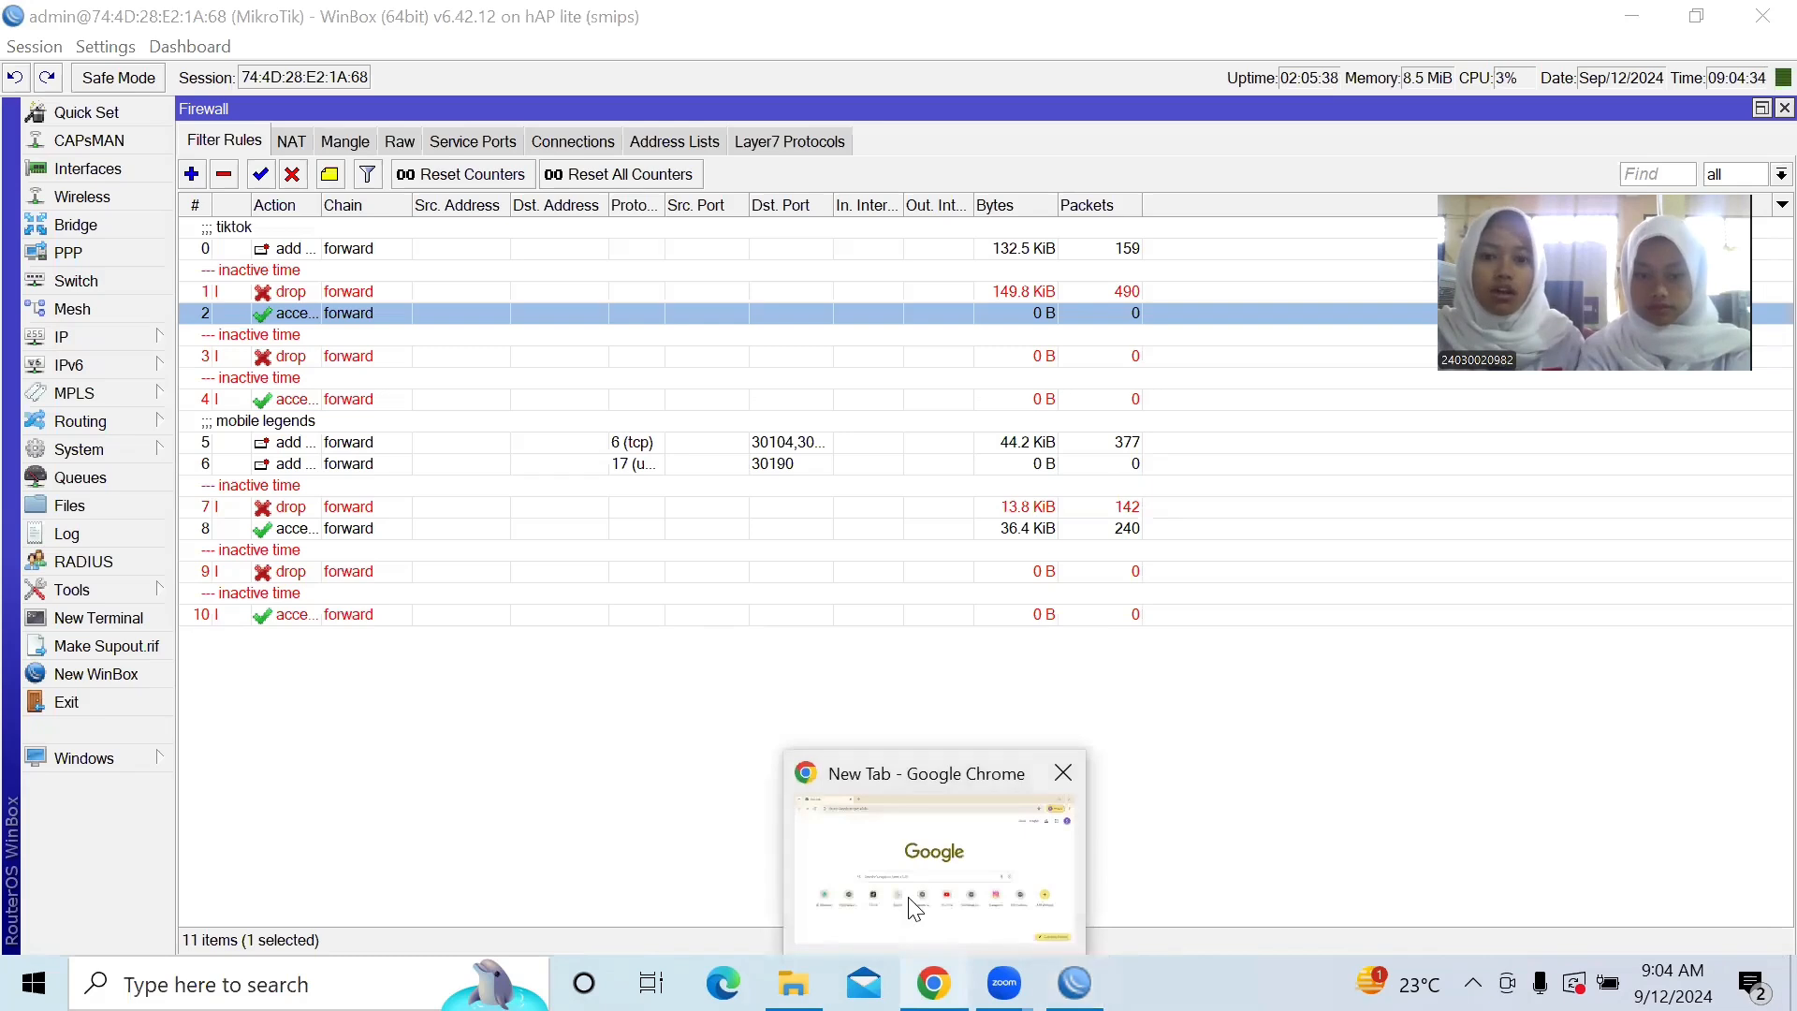
{"action": "left_click", "coordinate": [914, 905]}
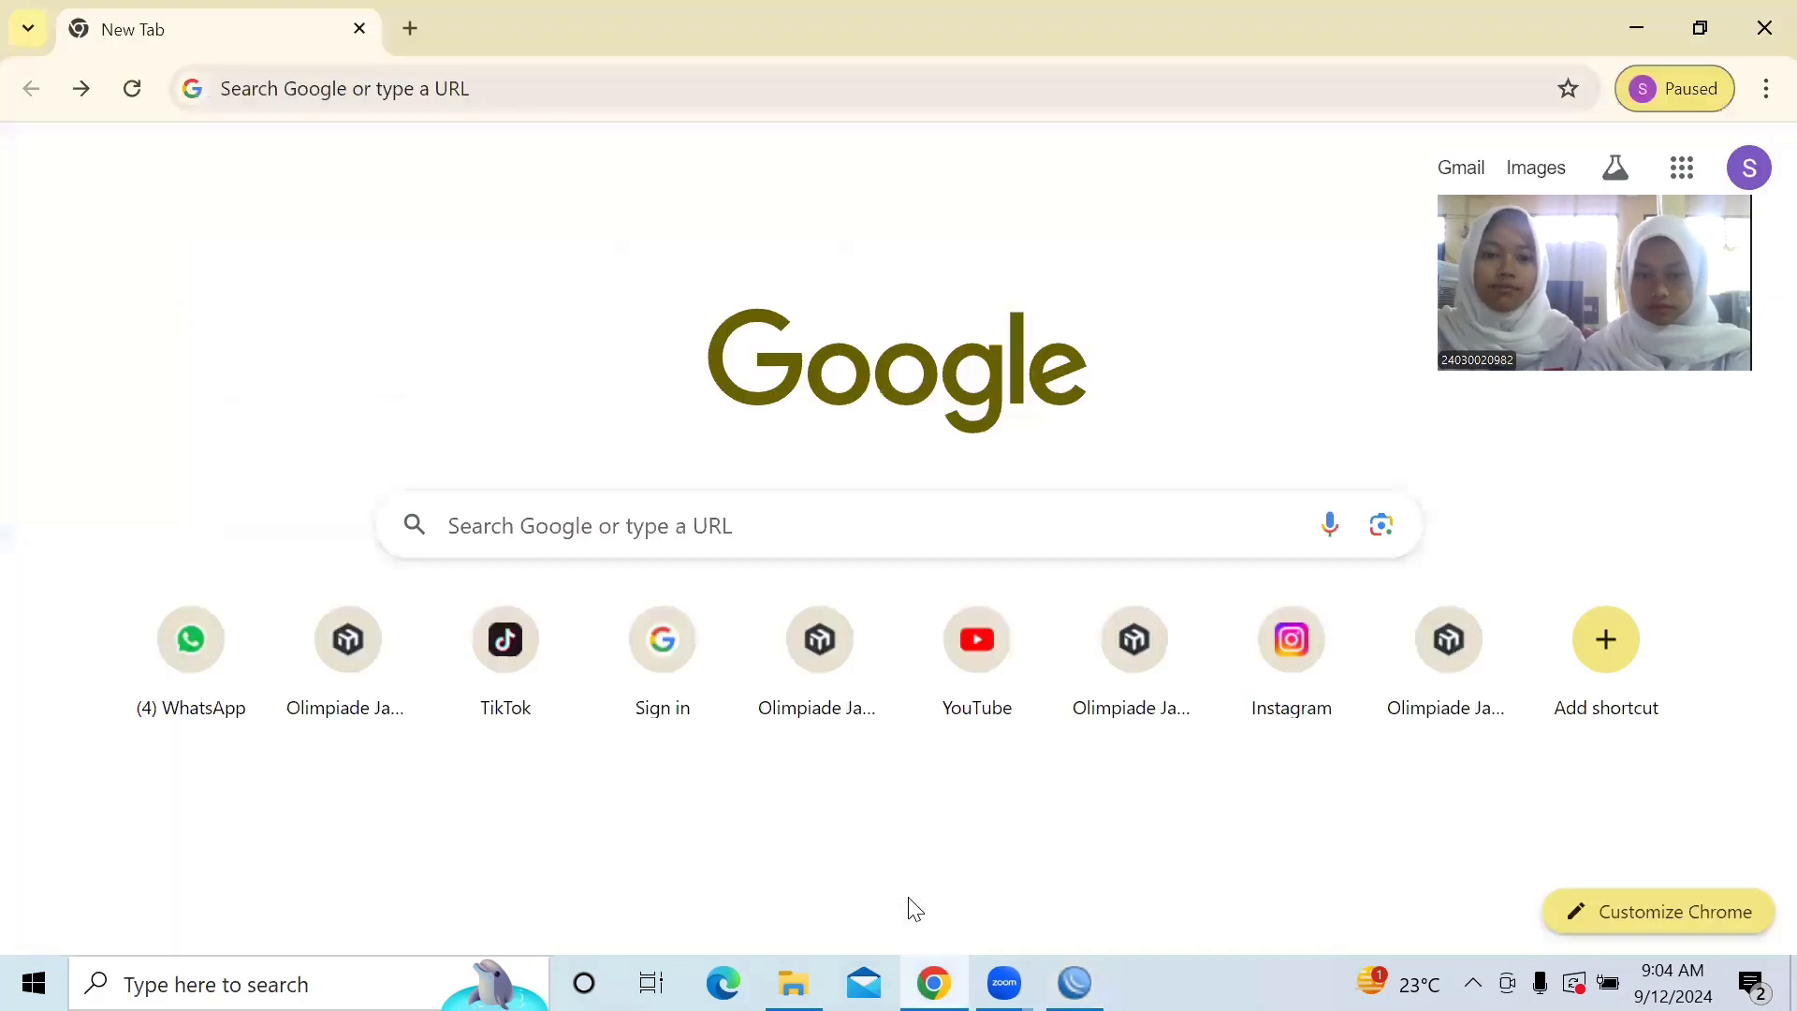
{"action": "left_click", "coordinate": [517, 694]}
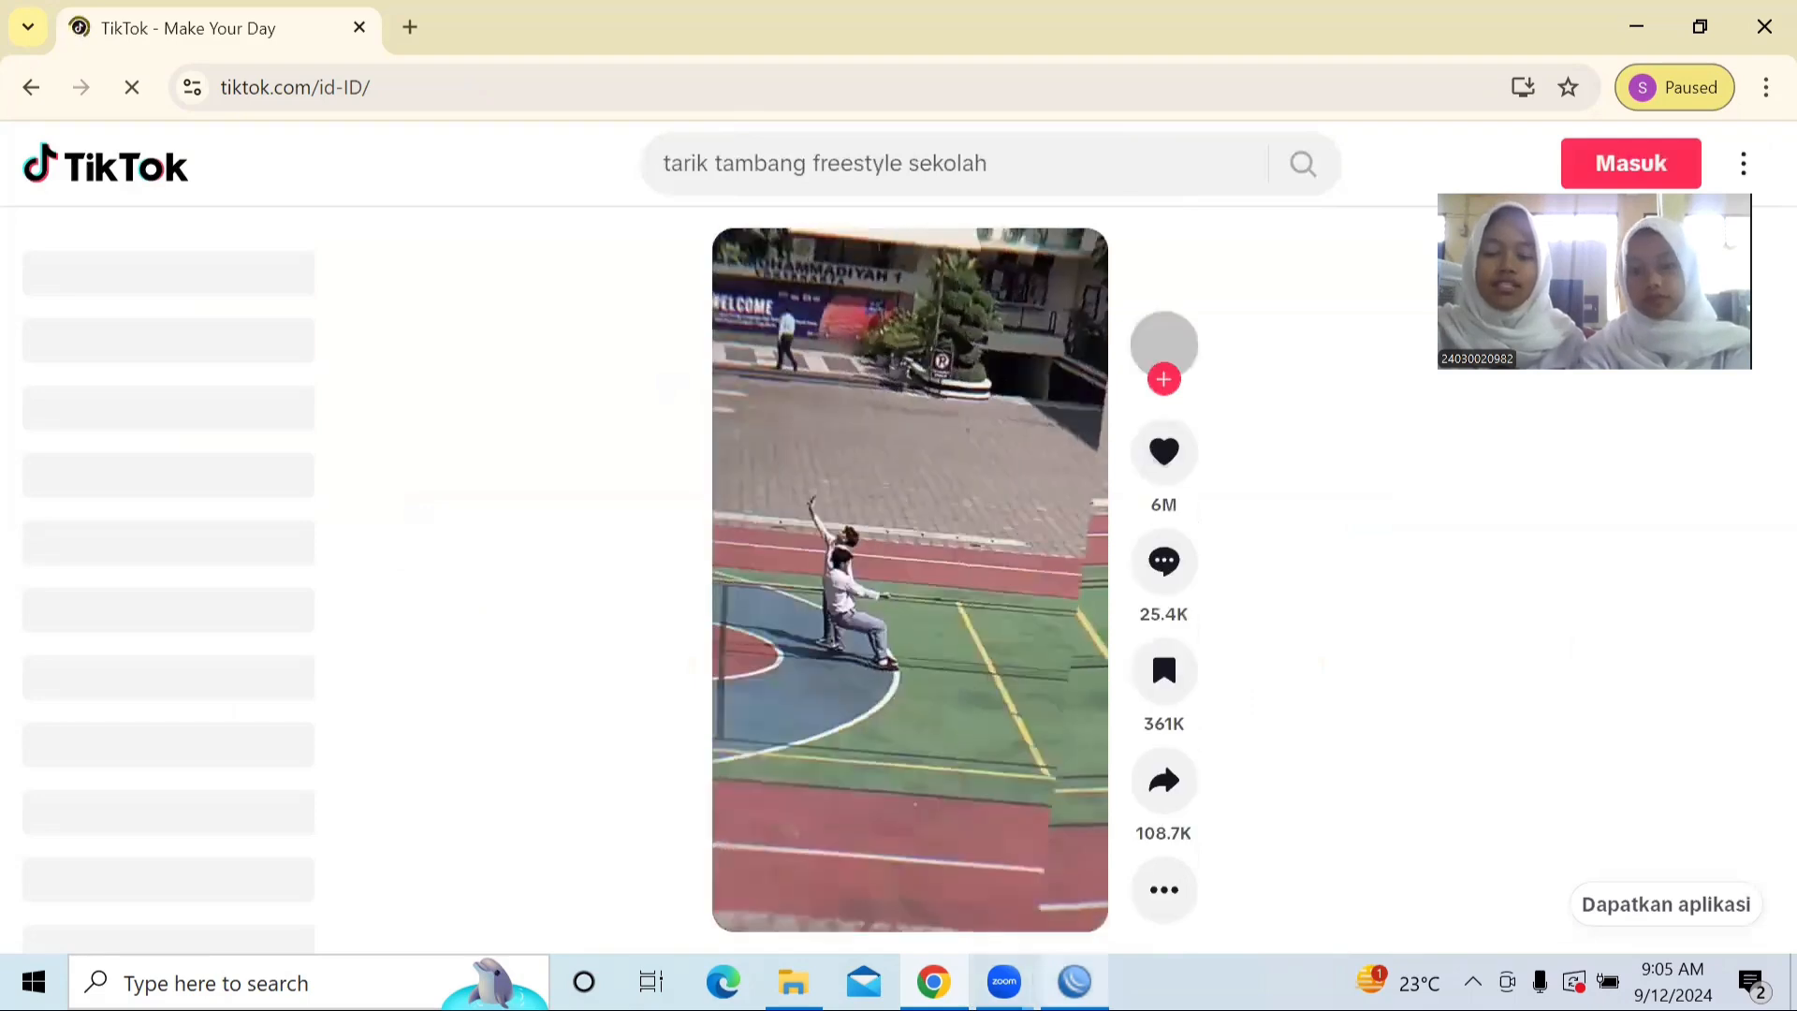
{"action": "mouse_move", "coordinate": [1075, 981]}
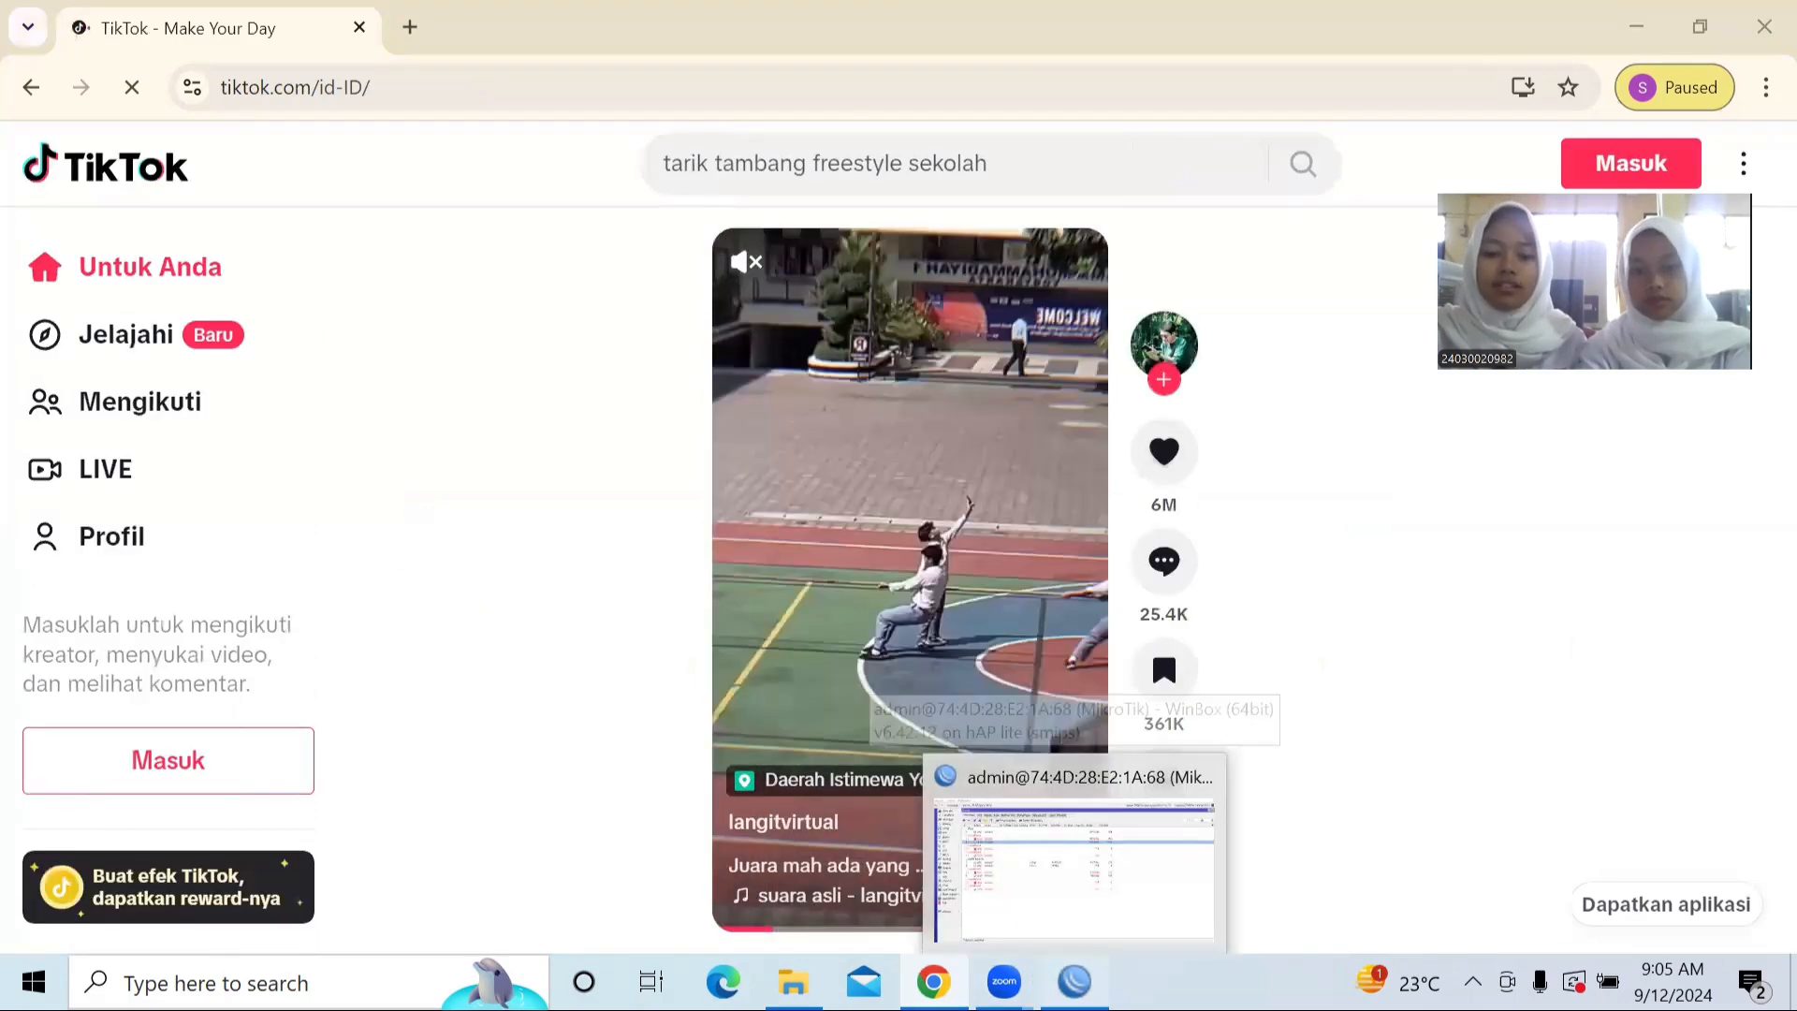
{"action": "left_click", "coordinate": [1074, 980]}
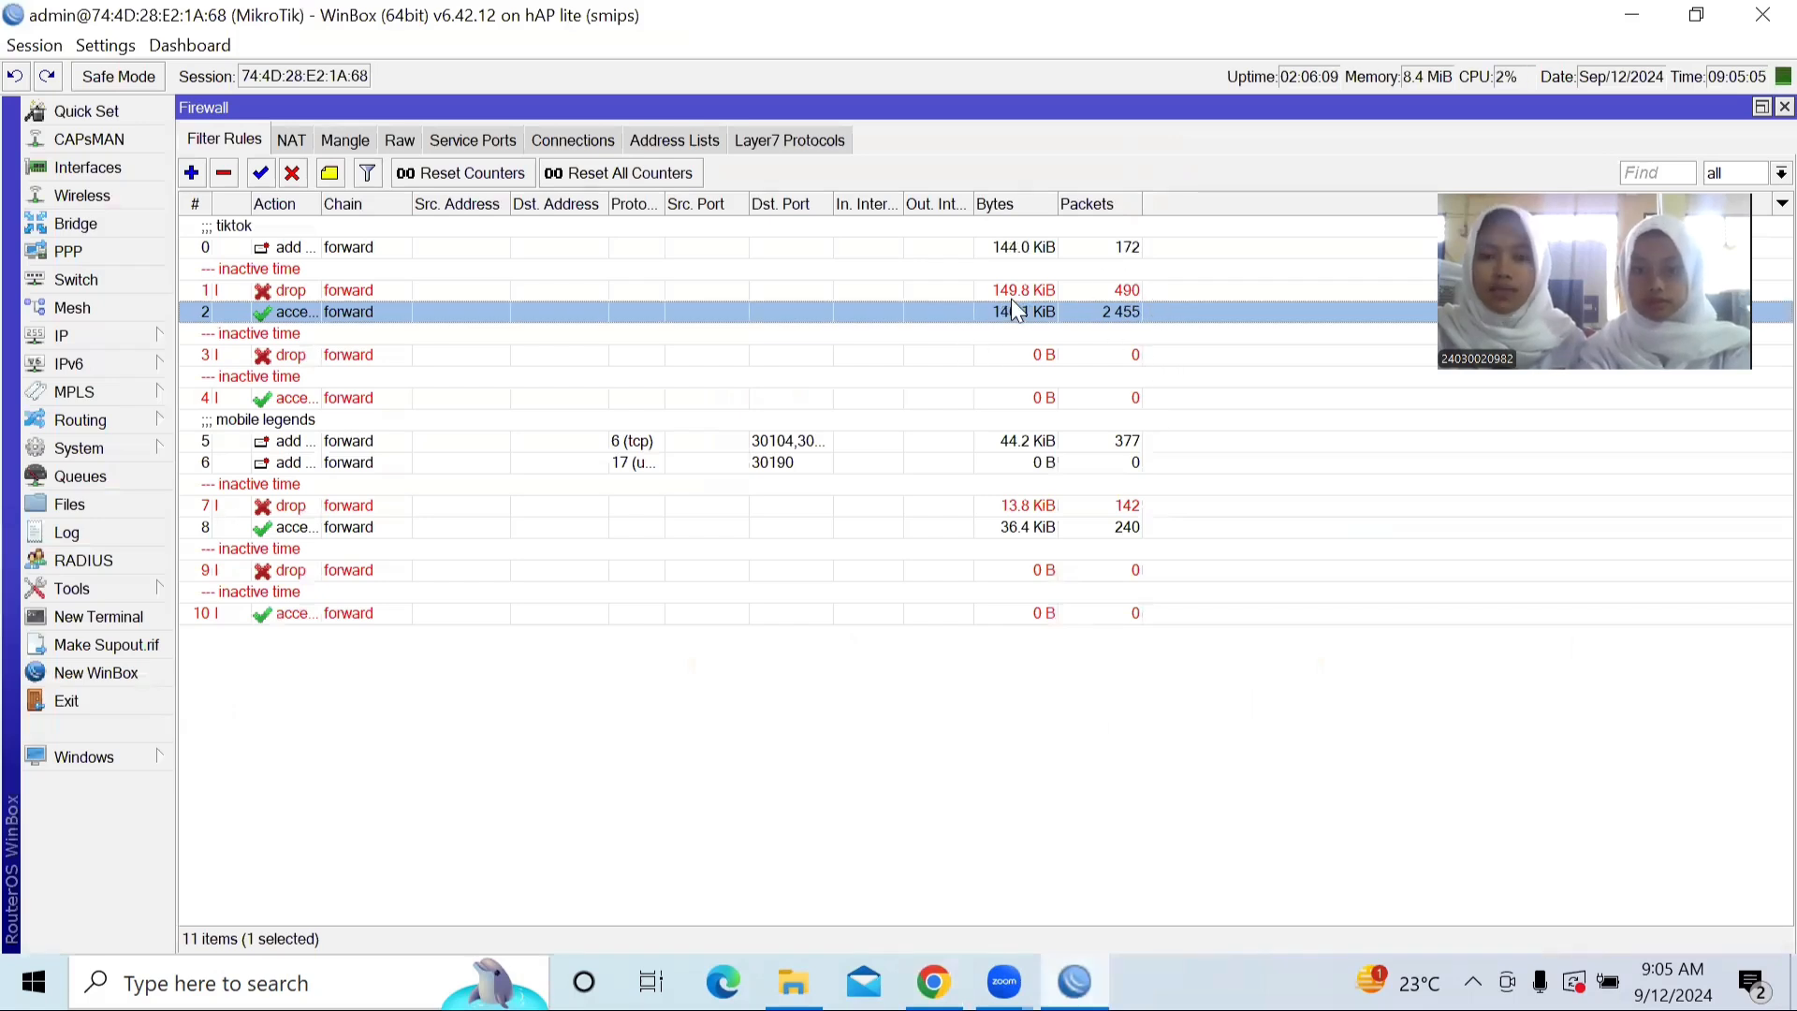
{"action": "left_click", "coordinate": [529, 858]}
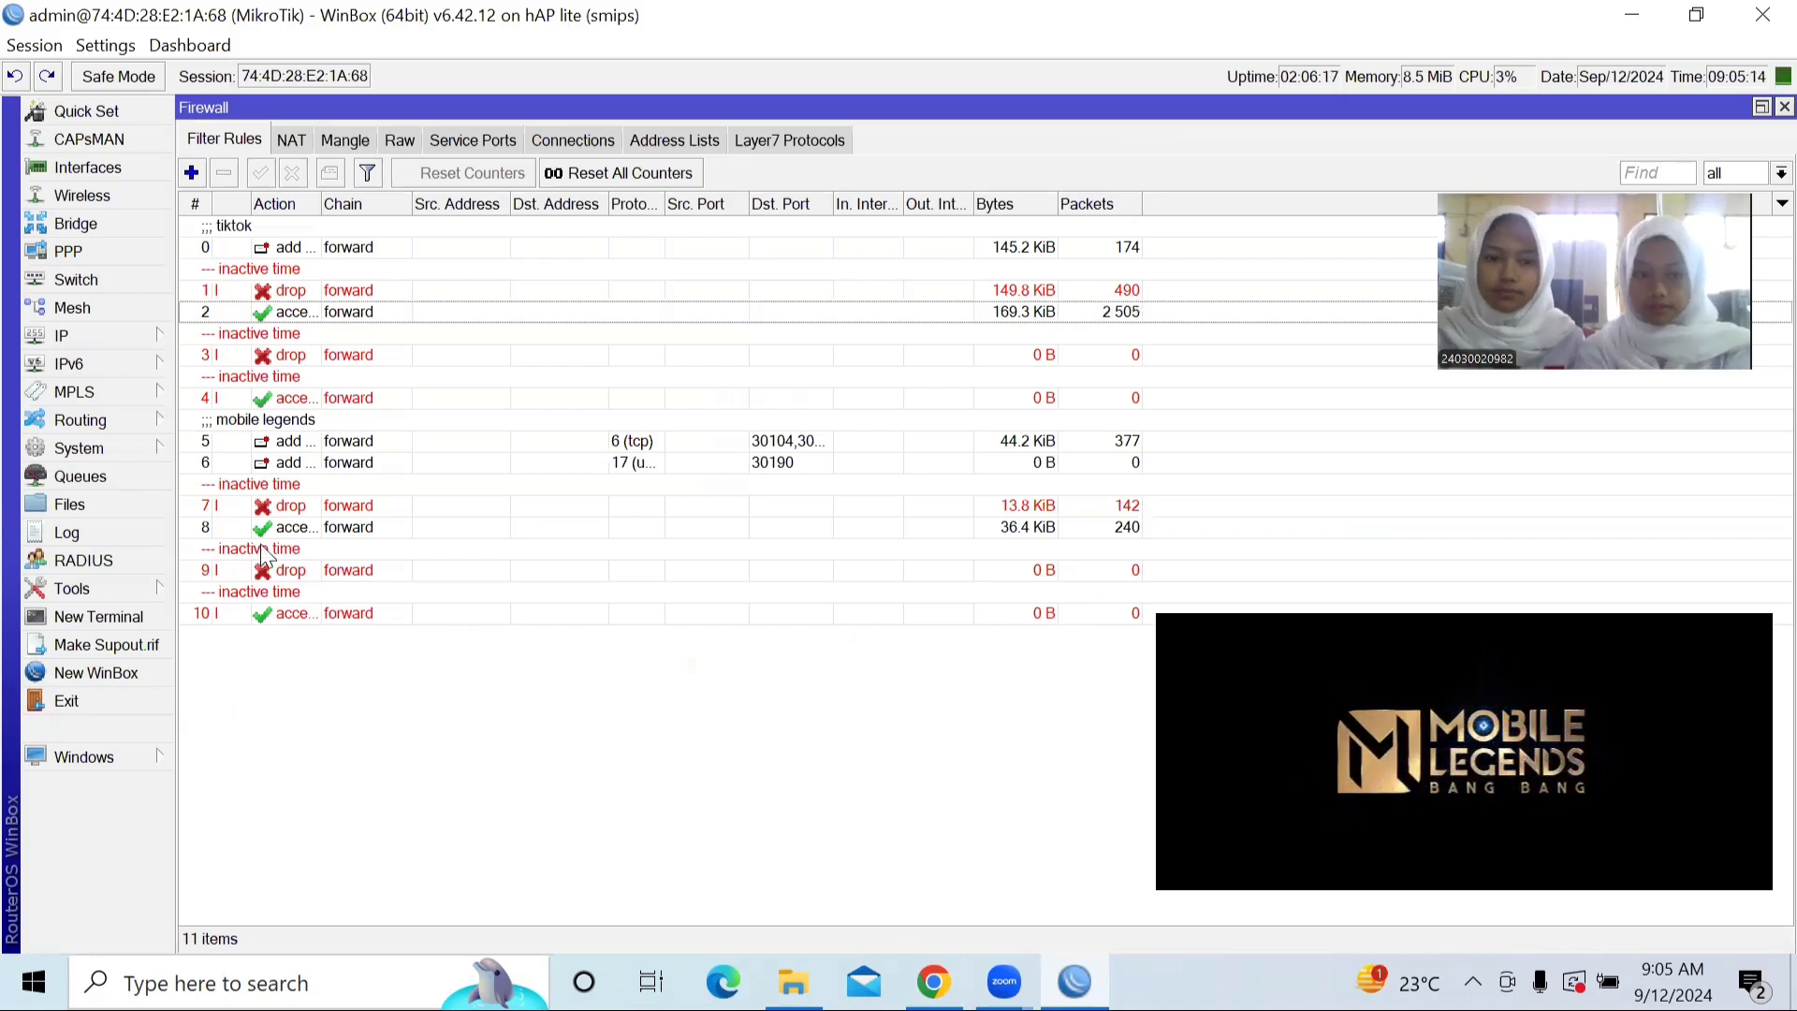
{"action": "left_click", "coordinate": [417, 527]}
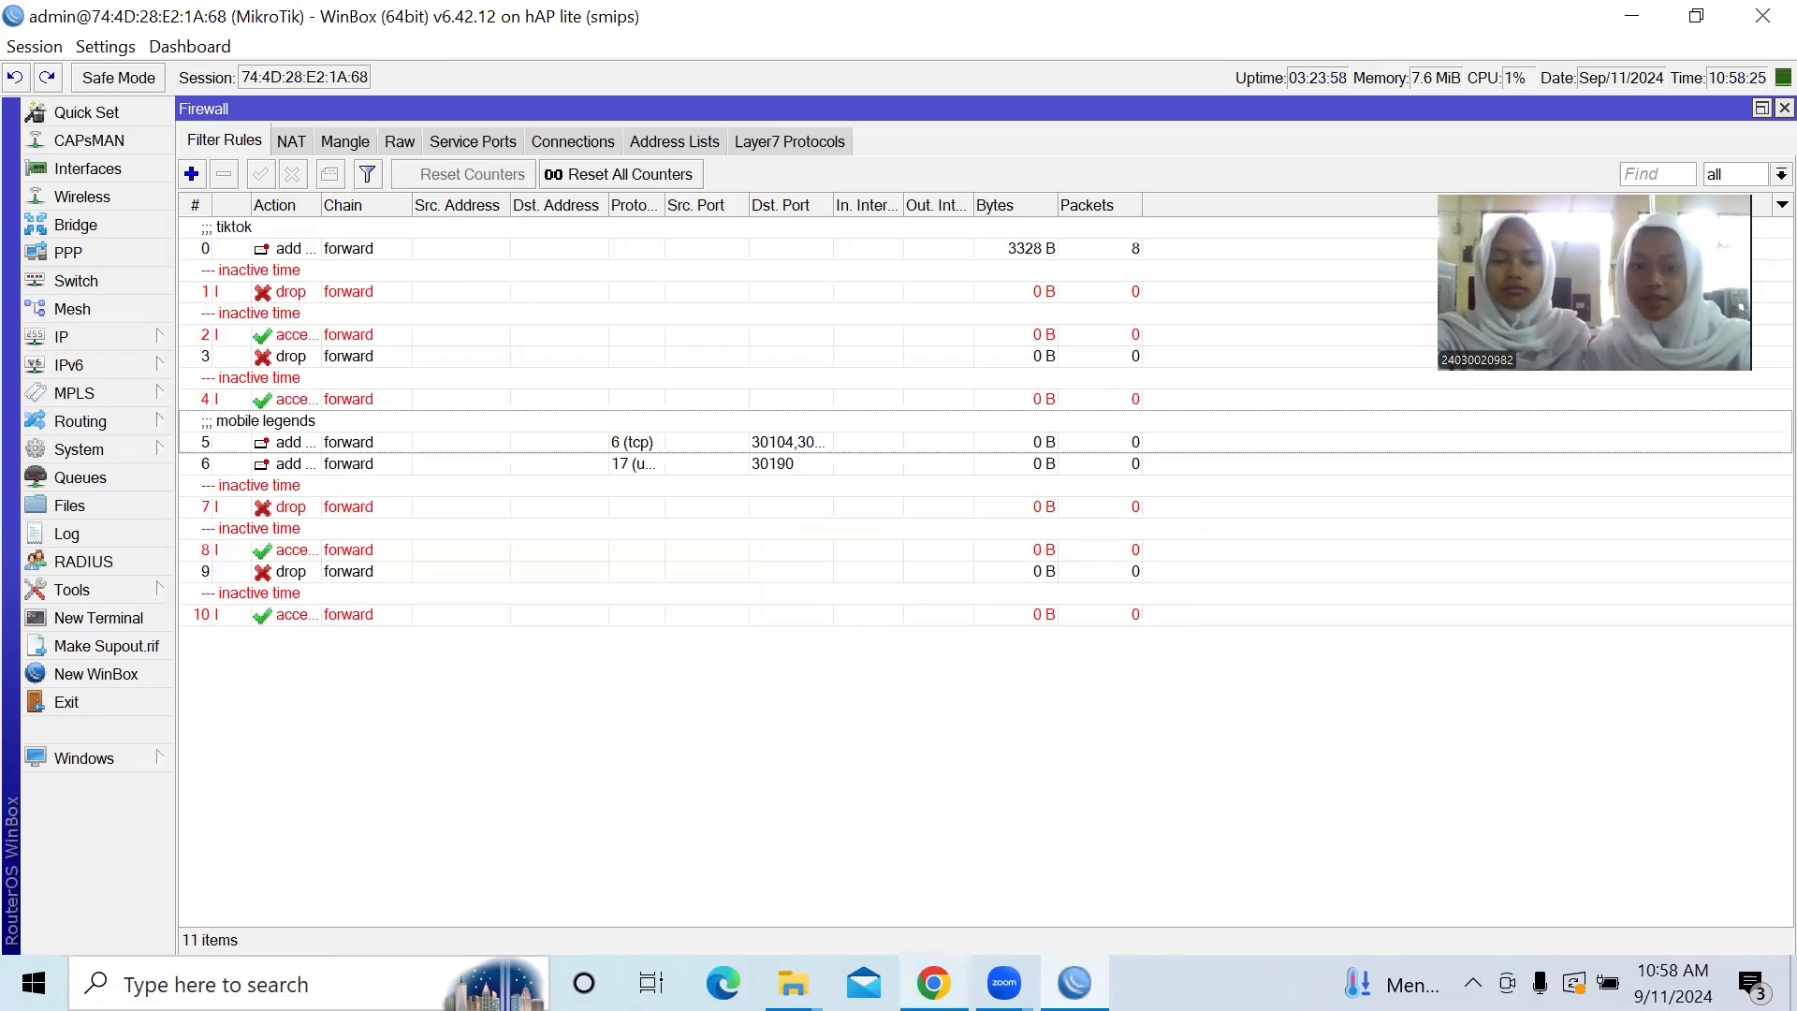
- Switch to Chrome to test TikTok access while drop rule 3 is active, and return to the firewall filter rules in WinBox
{"action": "mouse_move", "coordinate": [933, 983]}
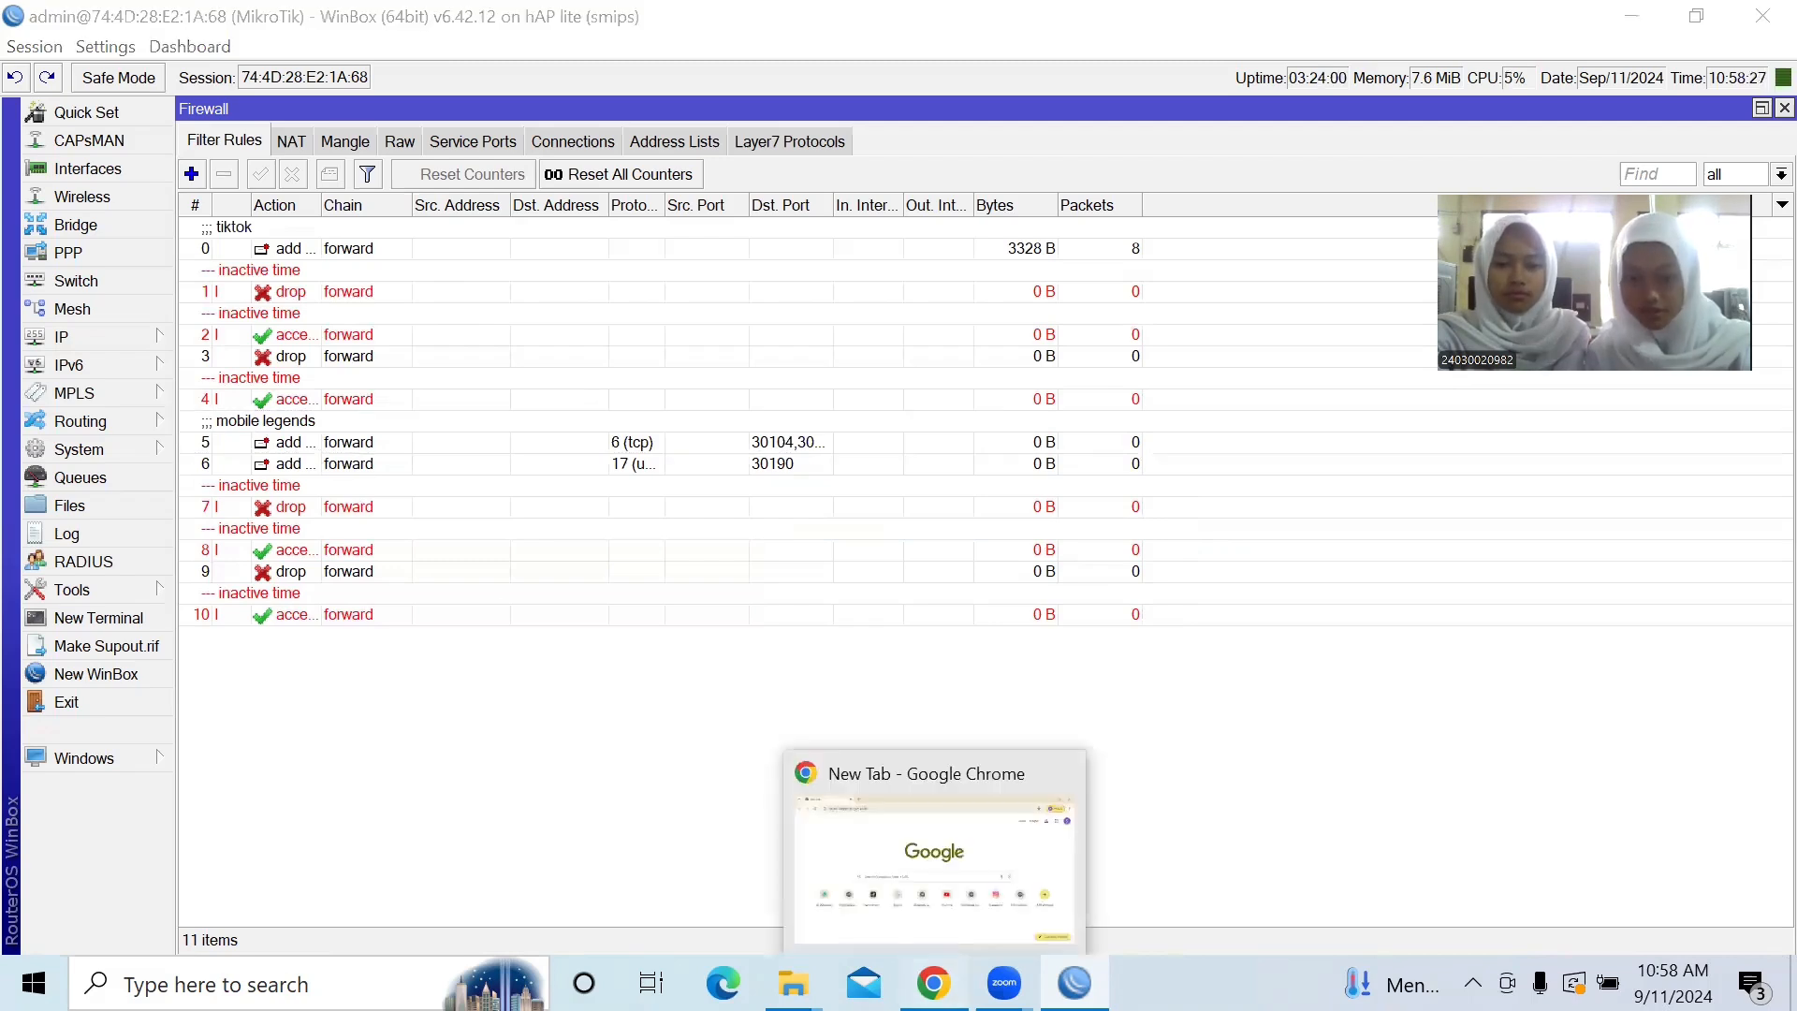
{"action": "left_click", "coordinate": [933, 982]}
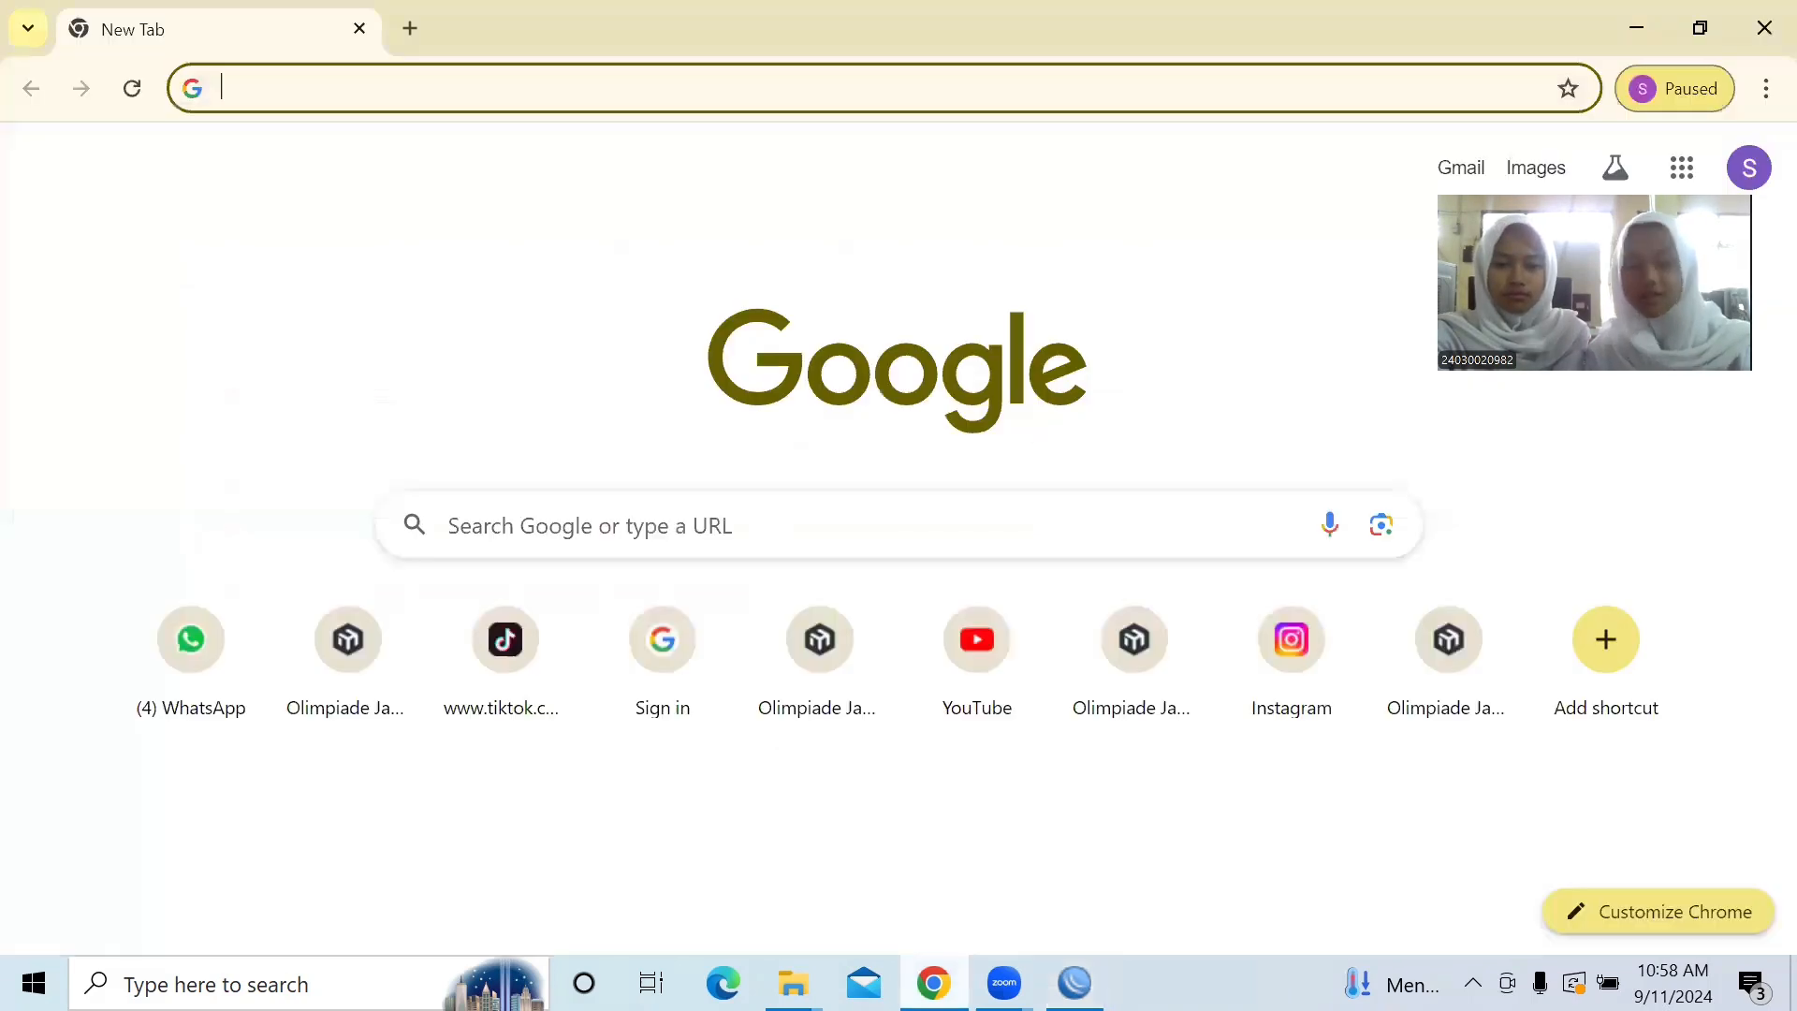
{"action": "left_click", "coordinate": [506, 641]}
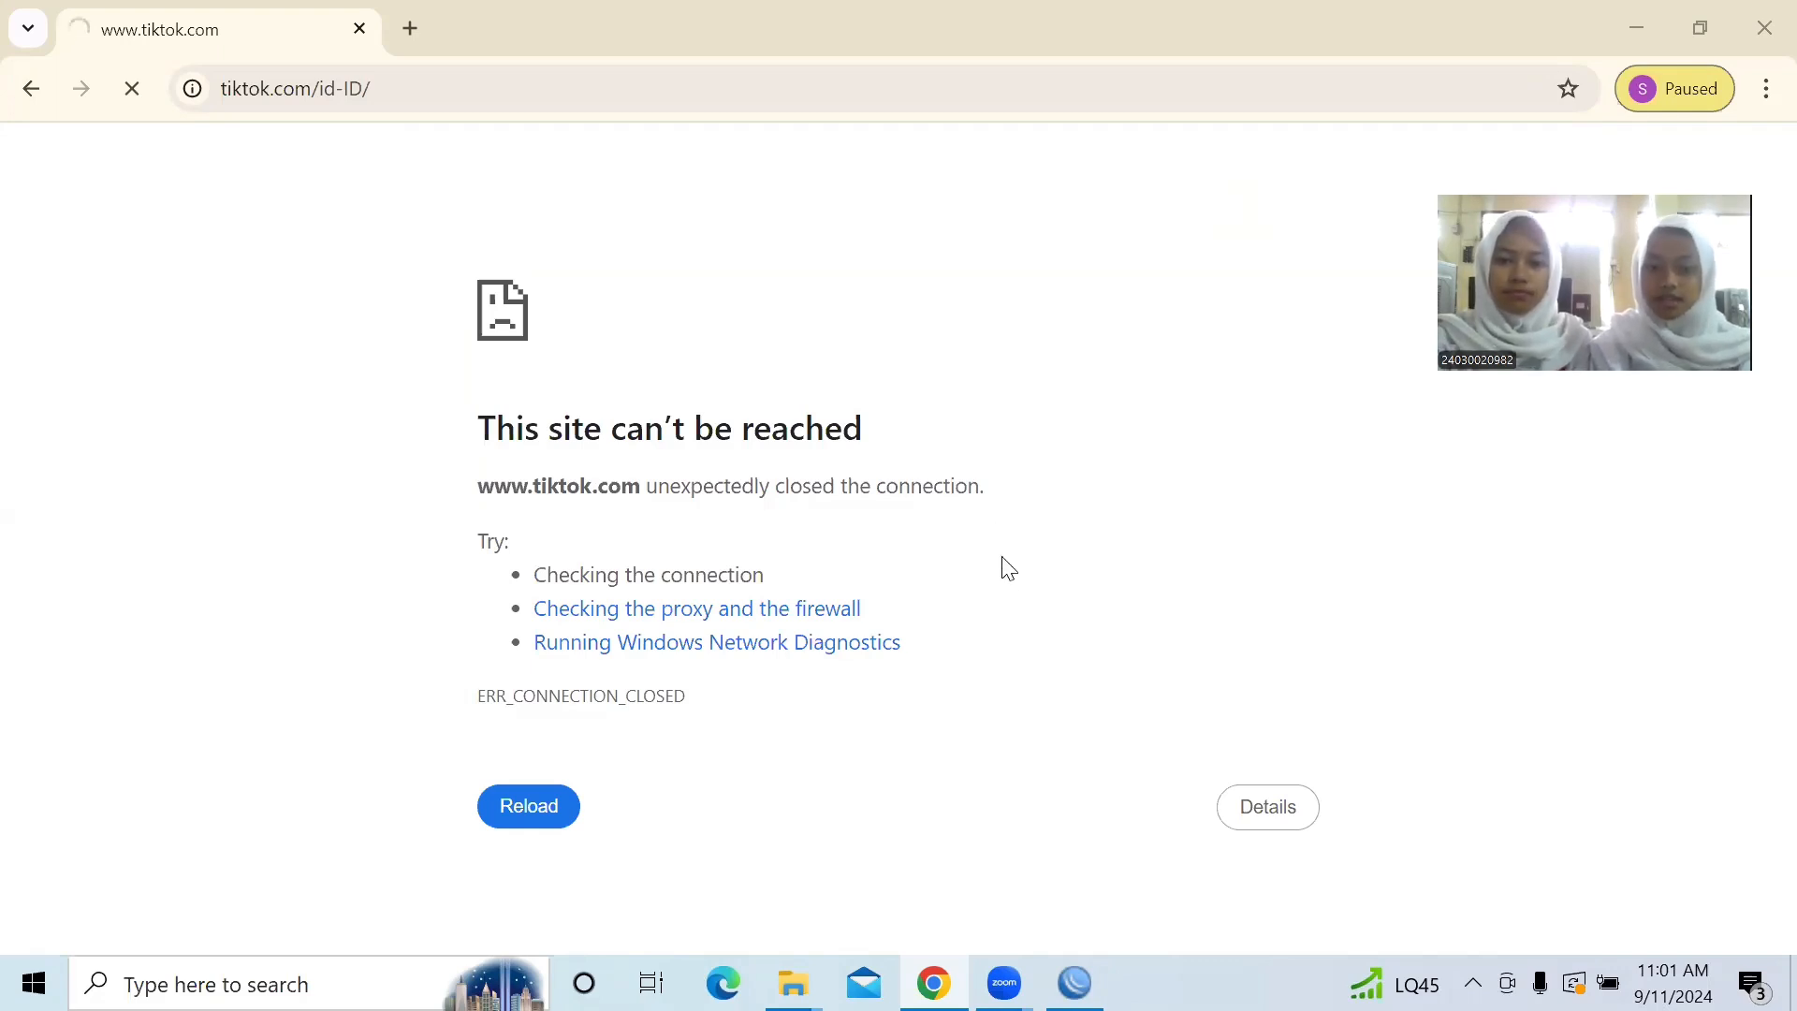
{"action": "left_click", "coordinate": [1074, 983]}
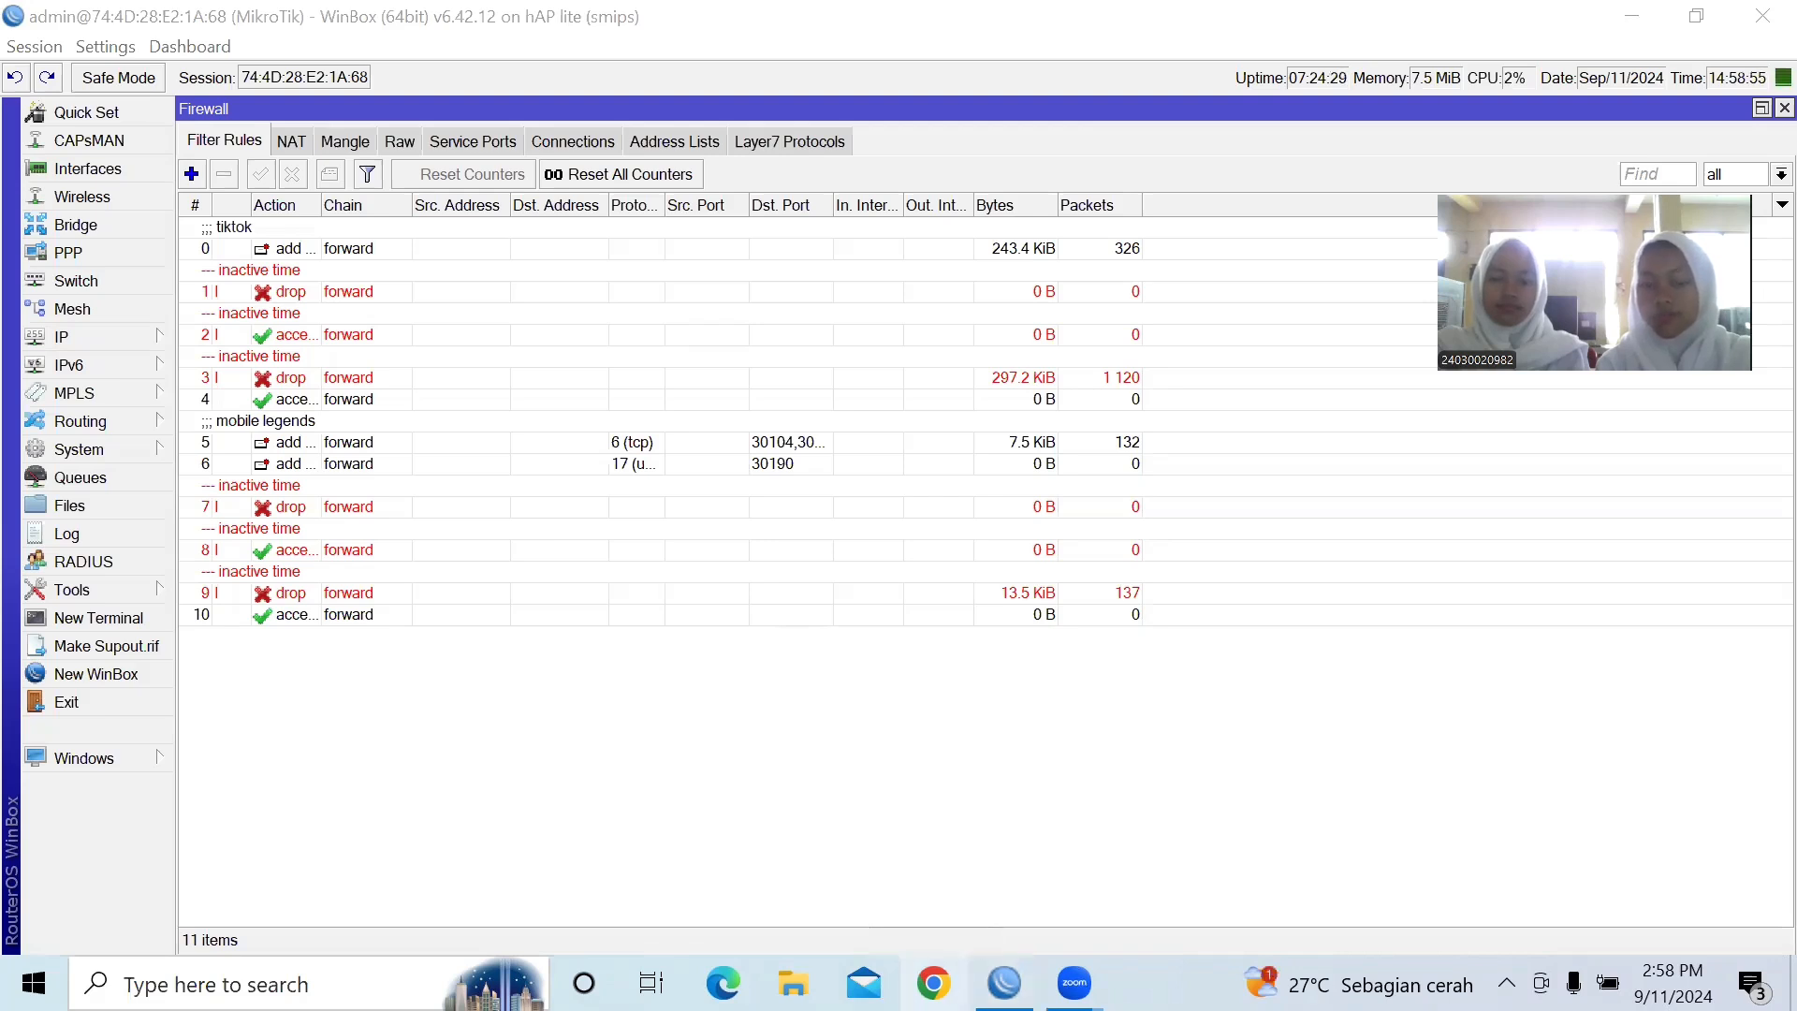
- Switch to Chrome, load tiktok.com/id-ID/ to test access under accept rule 4, and return to WinBox to check the rule counters
{"action": "left_click", "coordinate": [933, 983]}
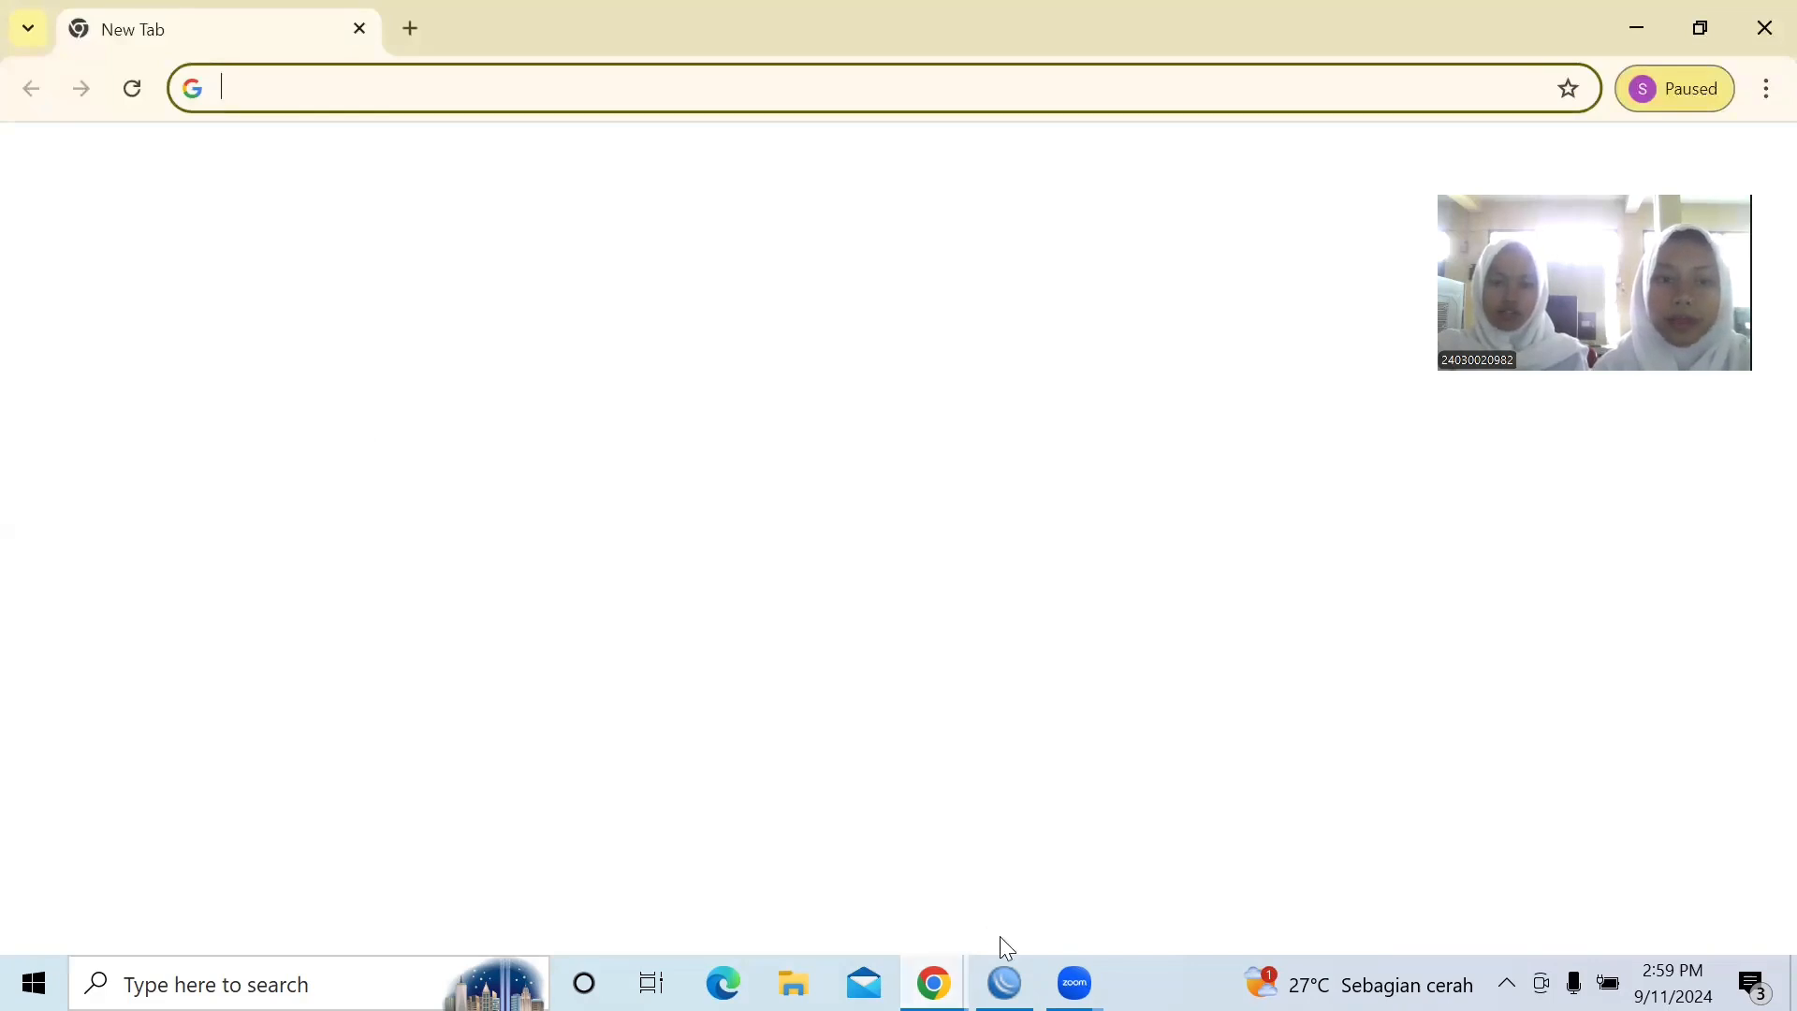
{"action": "type", "text": "tiktok.com/id-ID/"}
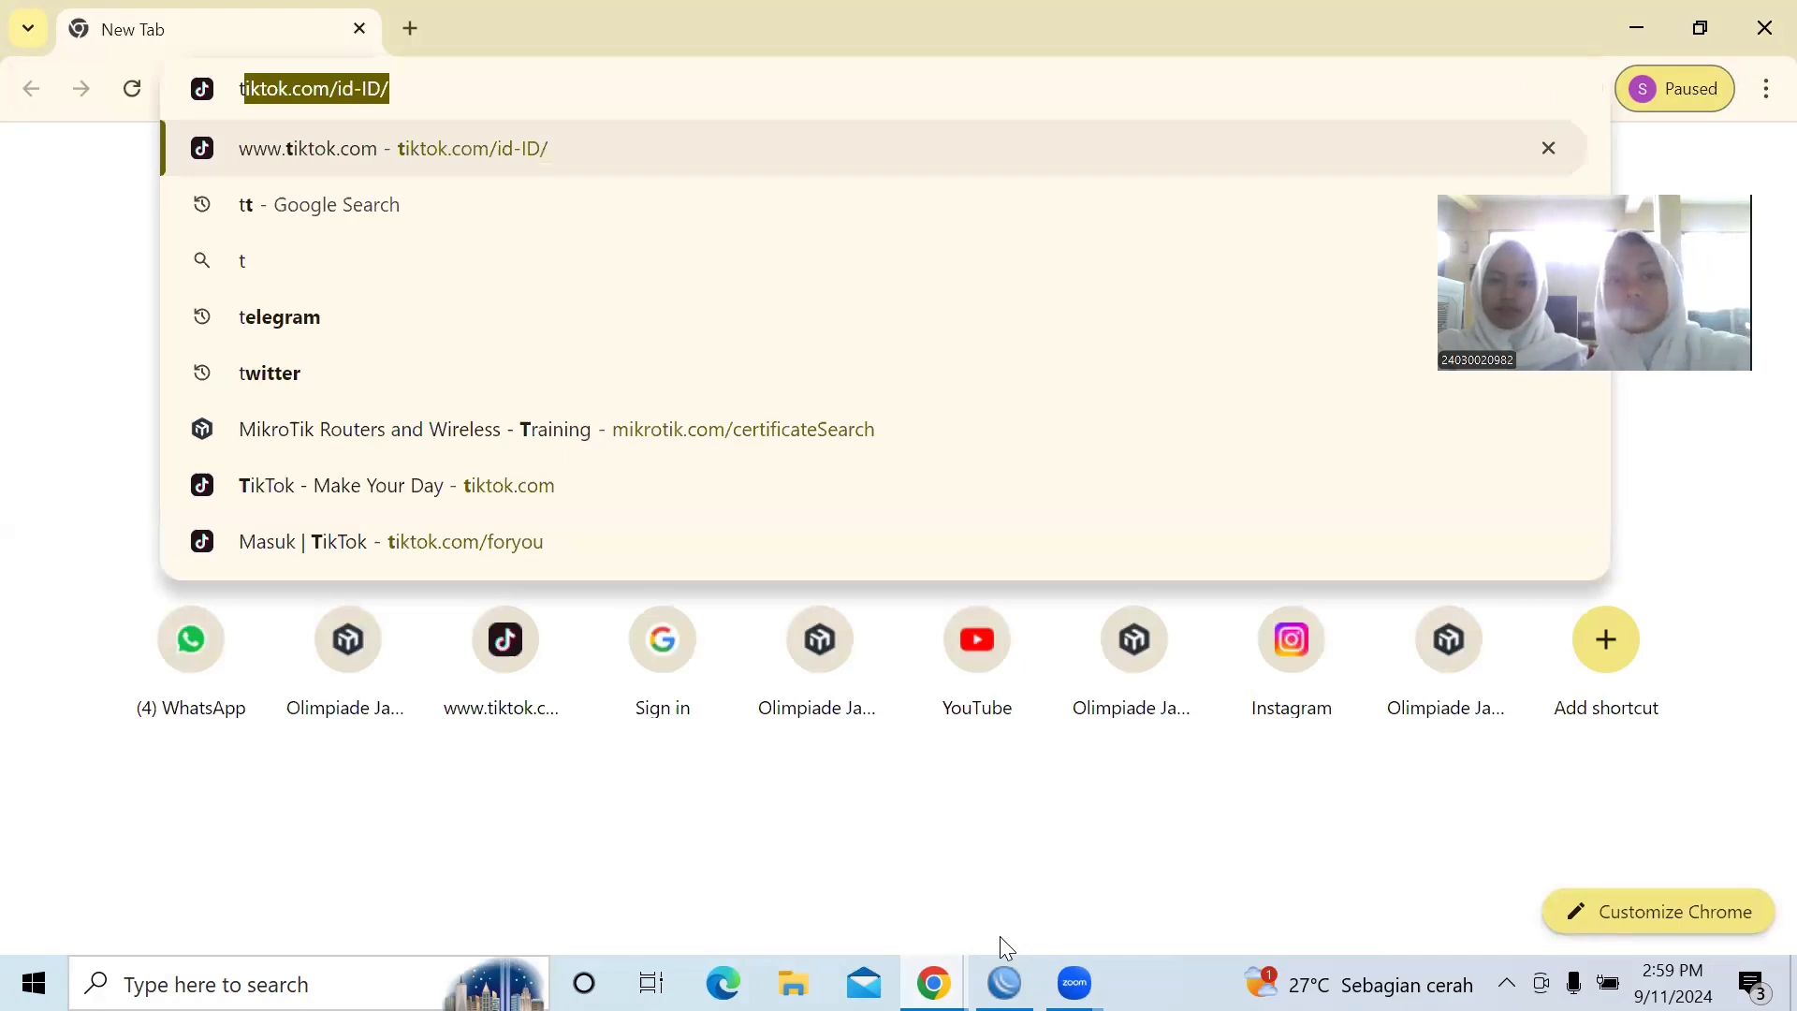
{"action": "key", "text": "Return"}
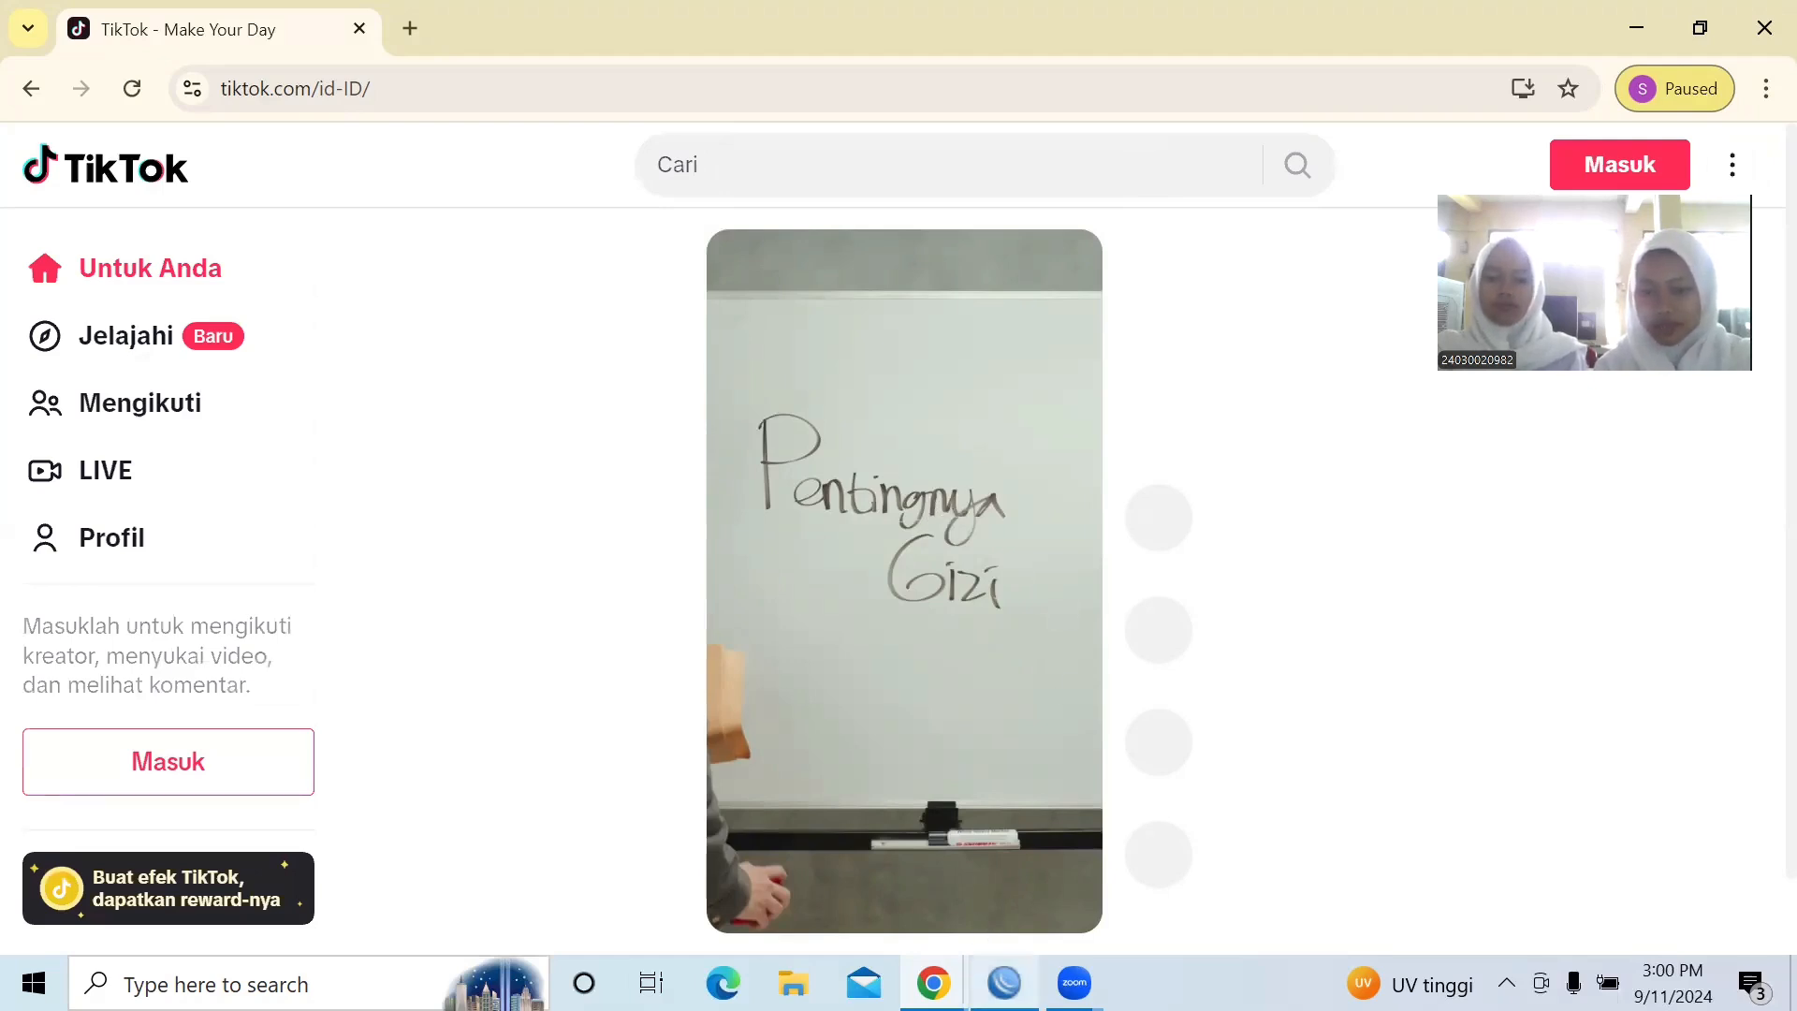
{"action": "left_click", "coordinate": [1004, 983]}
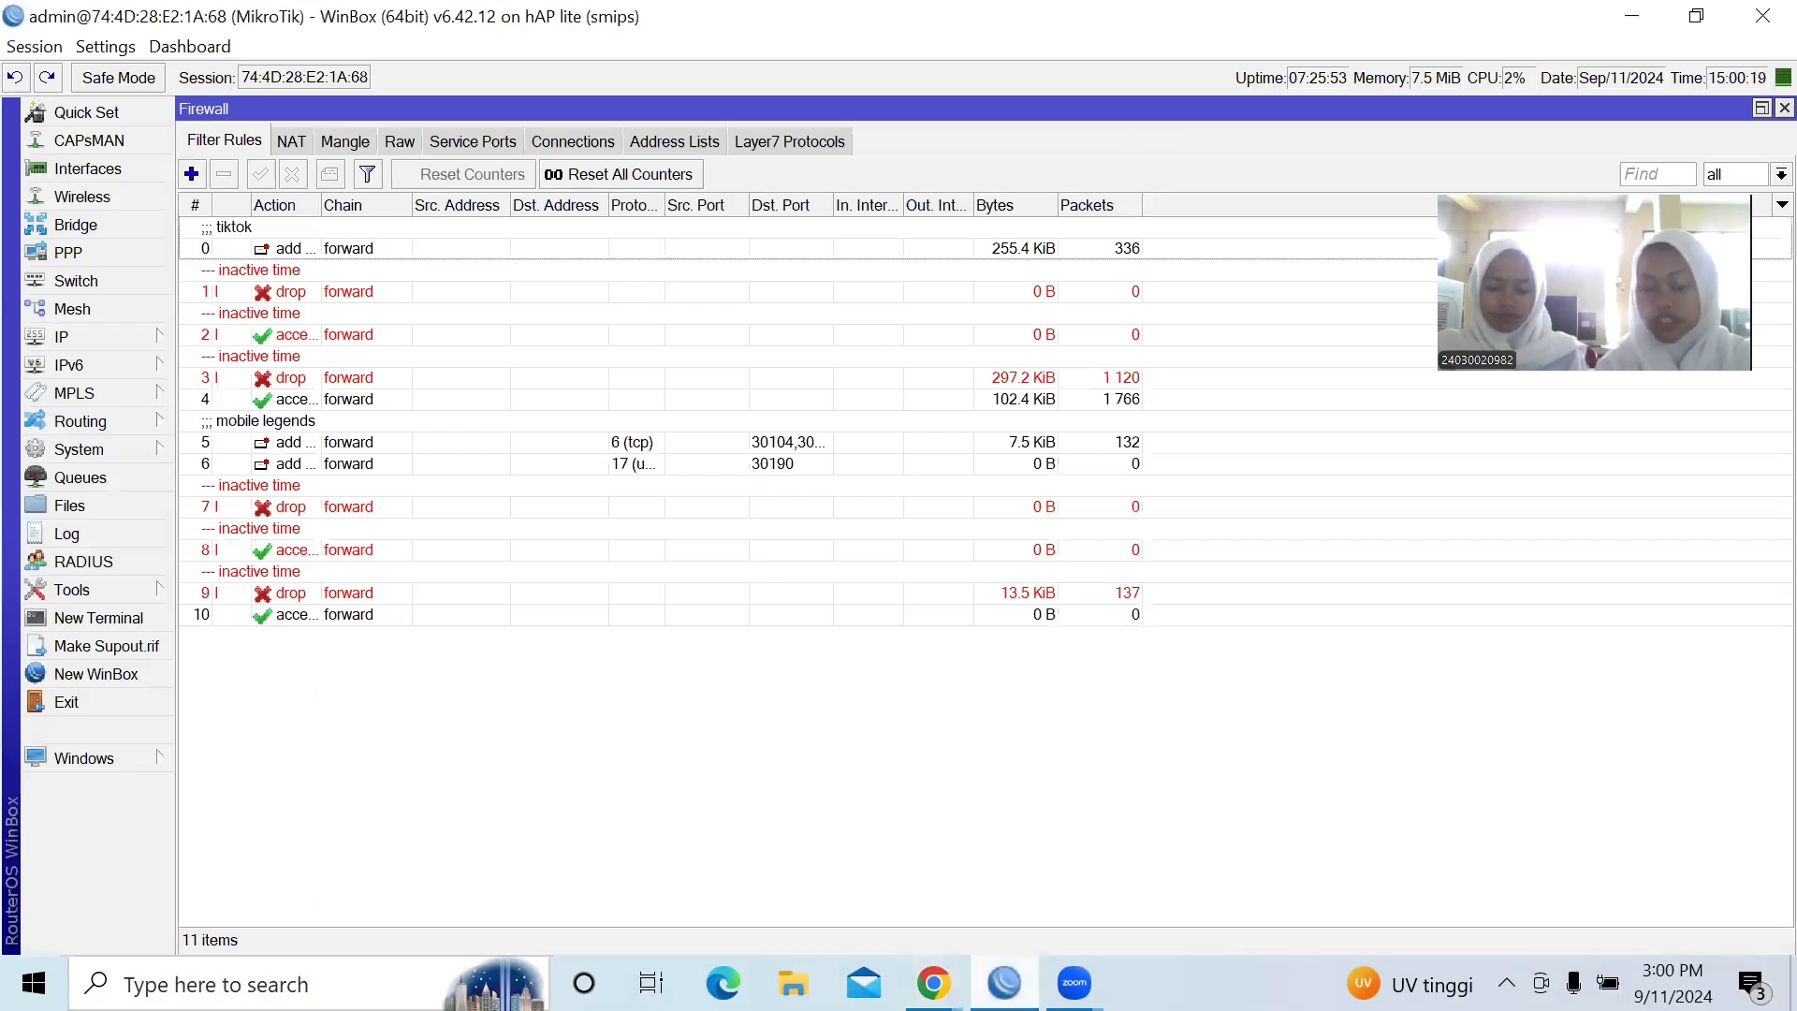